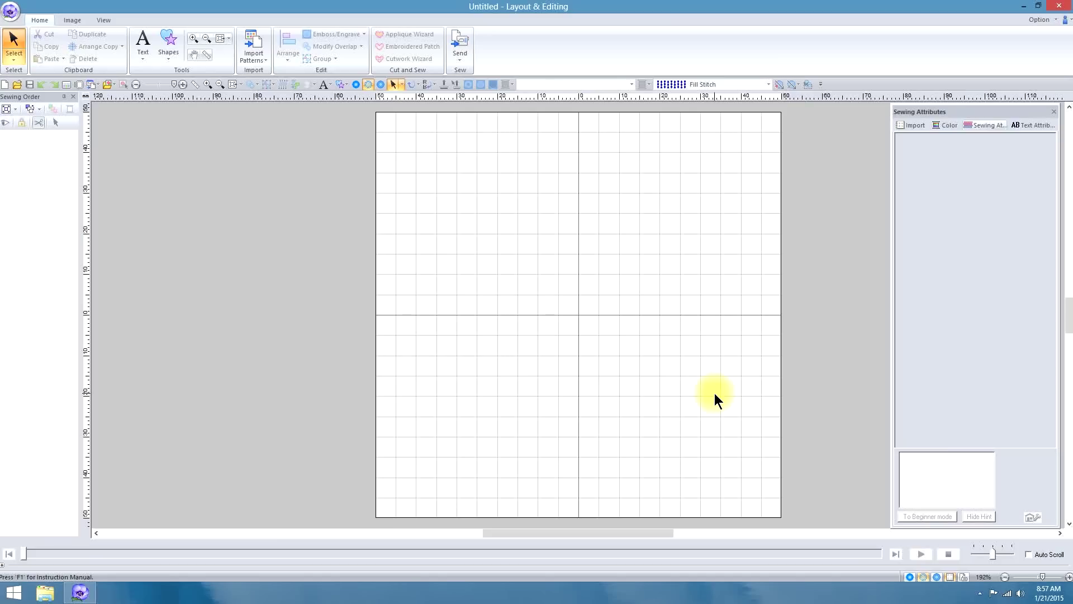
pyautogui.click(106, 83)
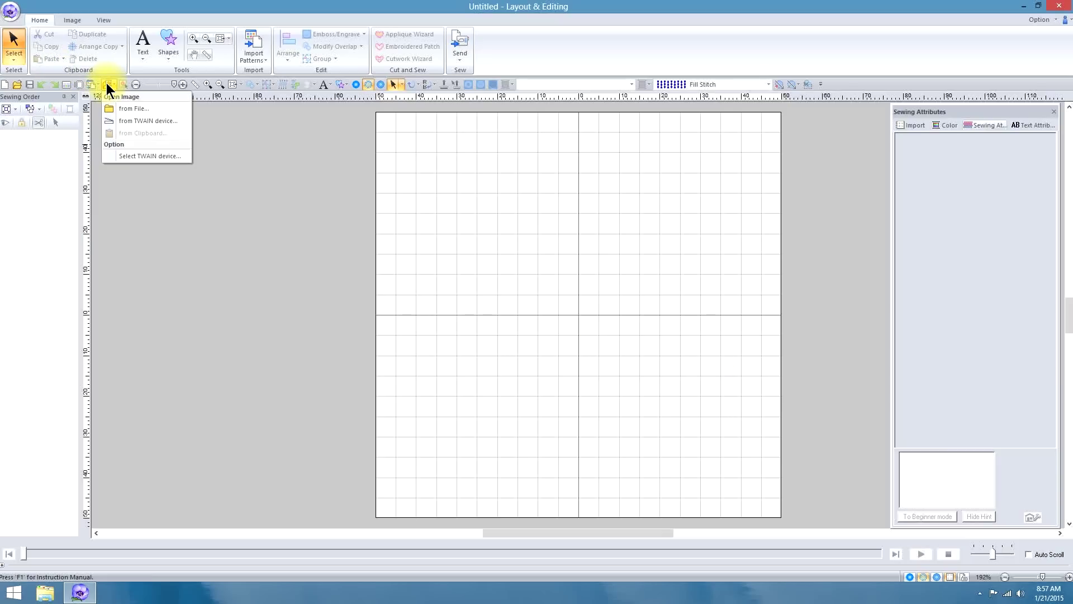
pyautogui.click(122, 106)
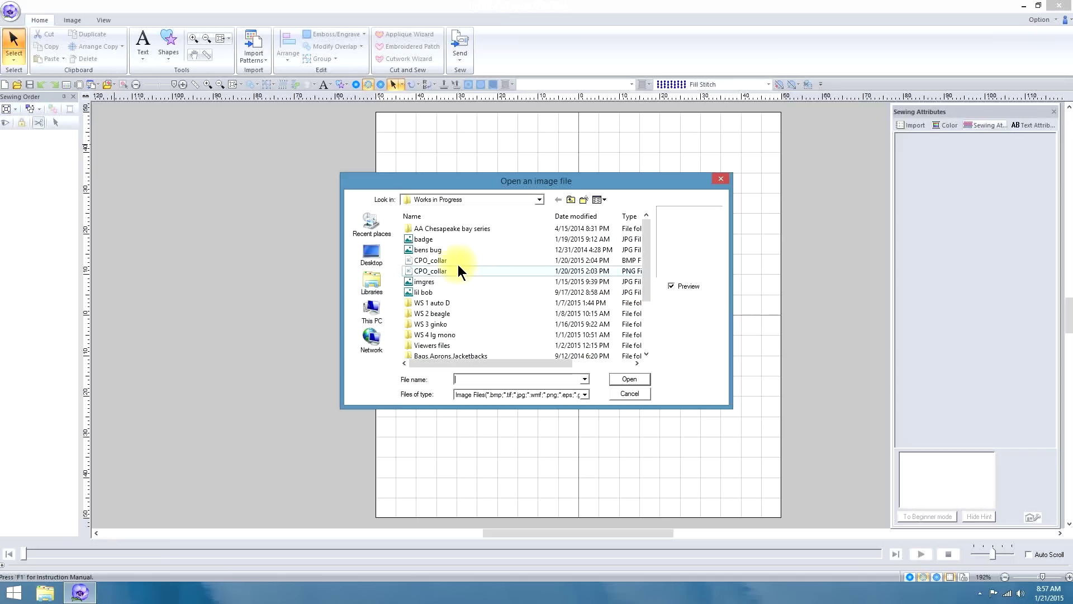
pyautogui.click(453, 280)
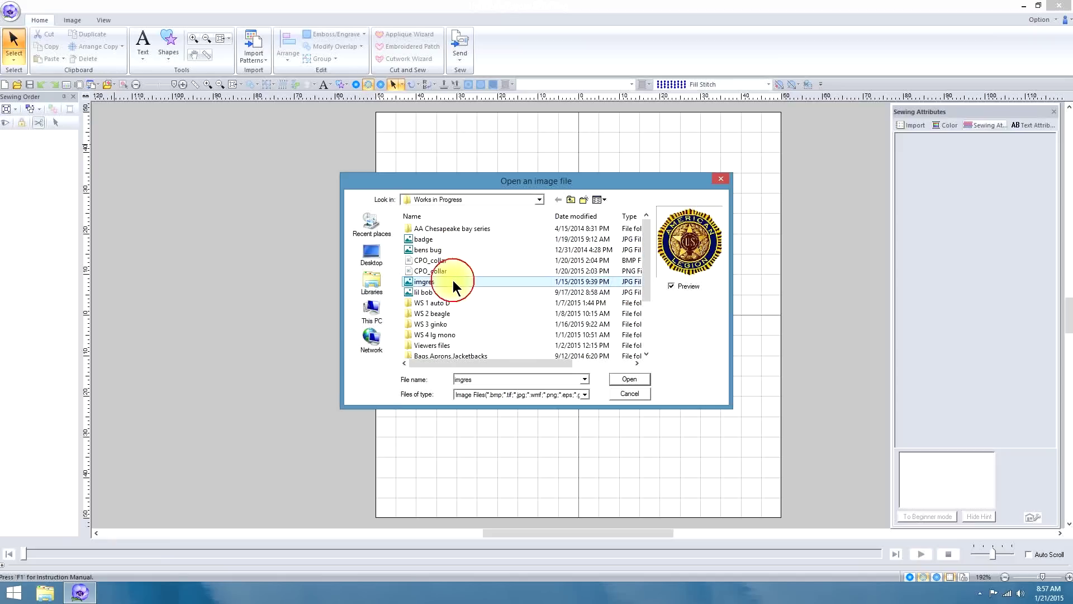
pyautogui.moveTo(643, 253); pyautogui.dragTo(637, 218)
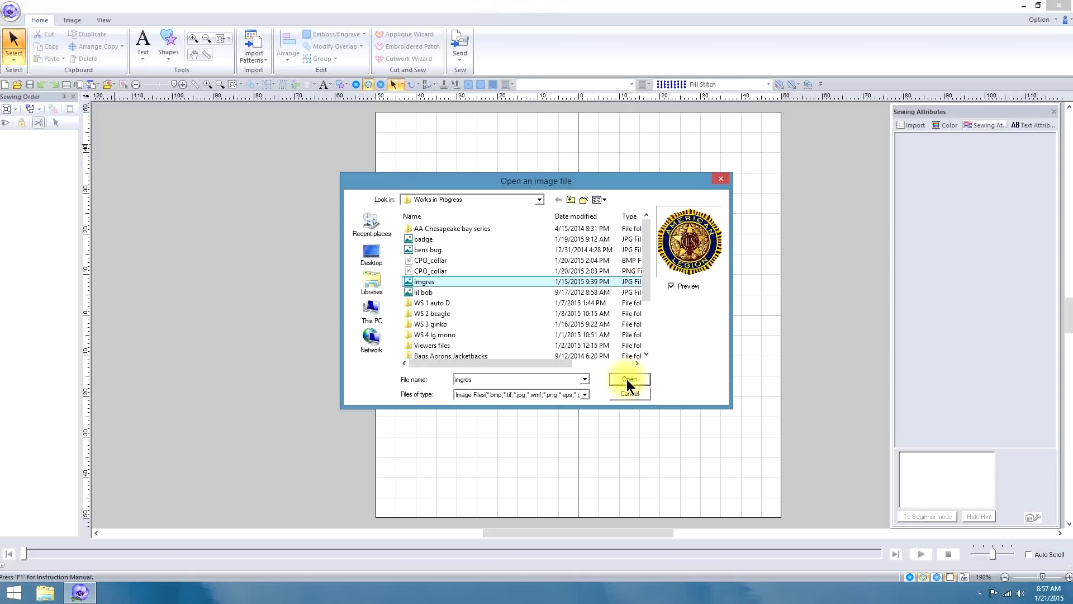
pyautogui.click(720, 179)
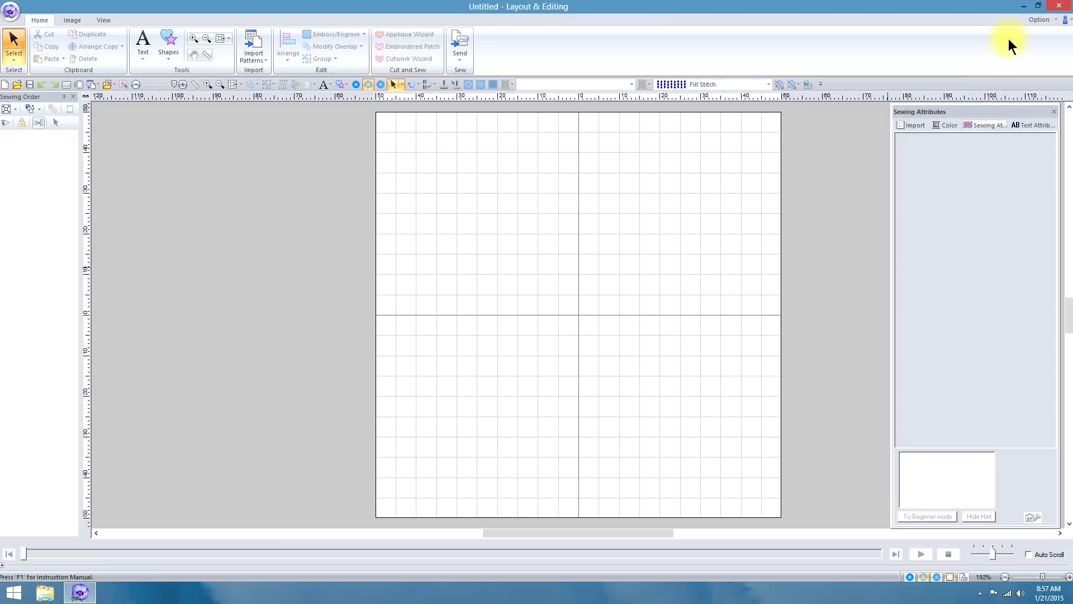
# Step: Reduce the layout window and open the Works in Progress desktop folder in a window beside it
pyautogui.click(1037, 5)
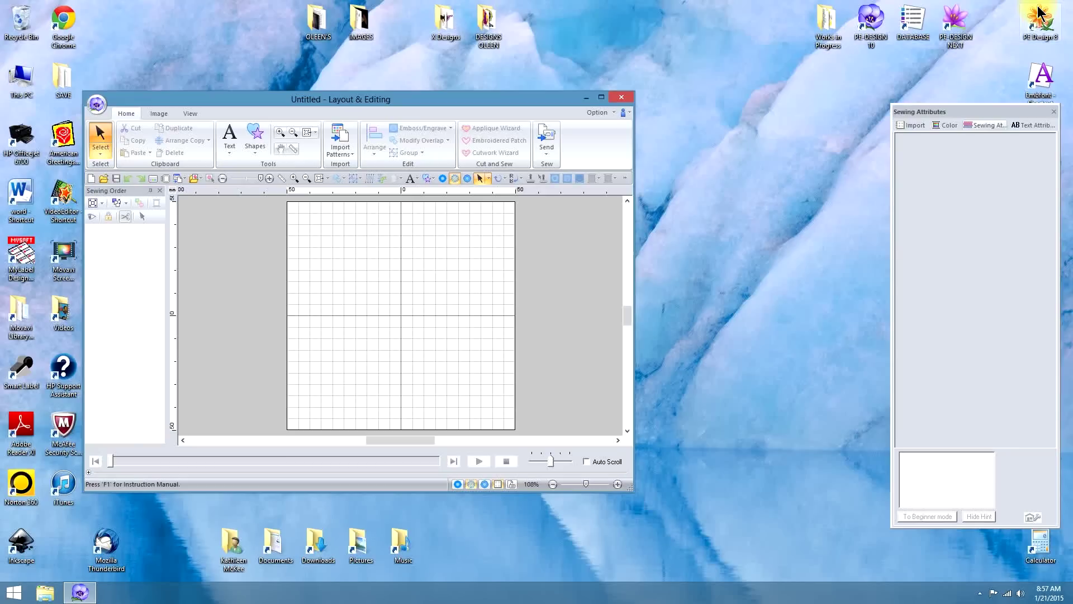
pyautogui.doubleClick(826, 23)
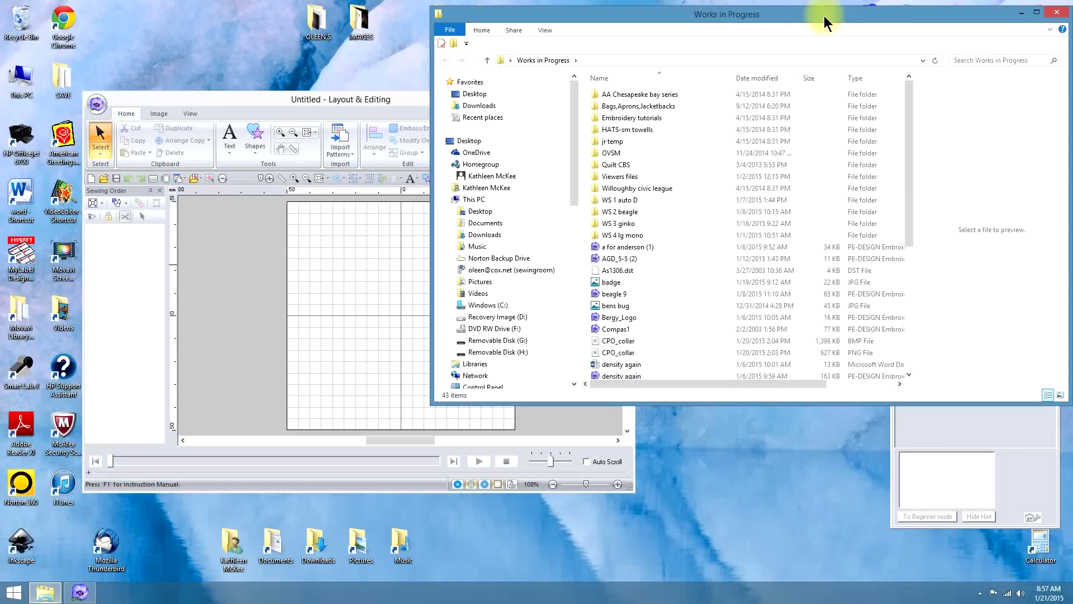
pyautogui.doubleClick(855, 11)
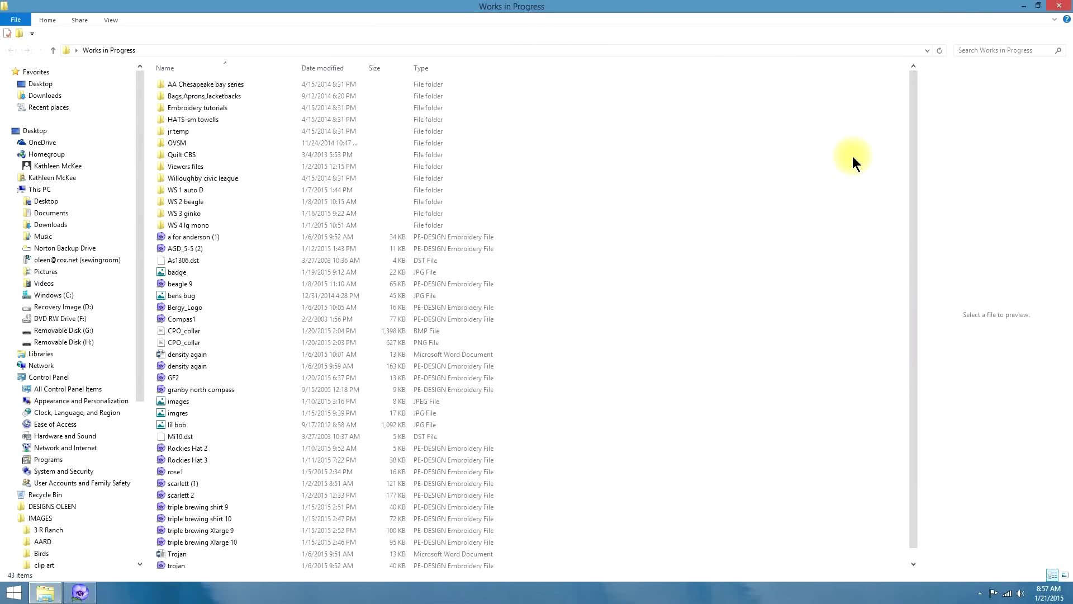
pyautogui.click(1038, 6)
# Step: Preview the imgres and images pictures in the folder, and place the images JPEG in the middle of the design page
pyautogui.scroll(-3, 709, 241)
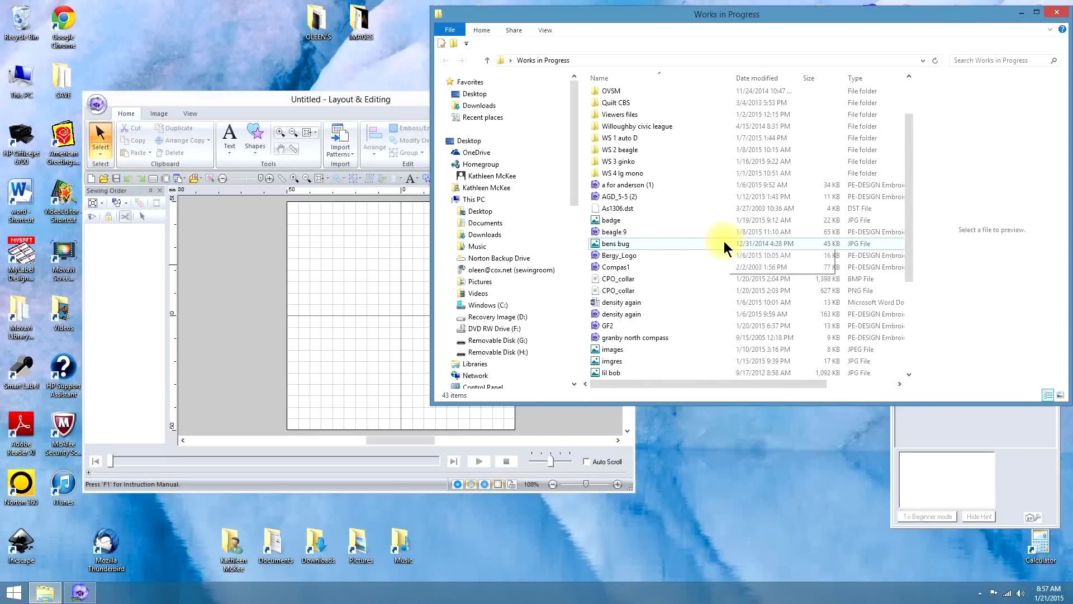
pyautogui.click(623, 315)
pyautogui.click(612, 326)
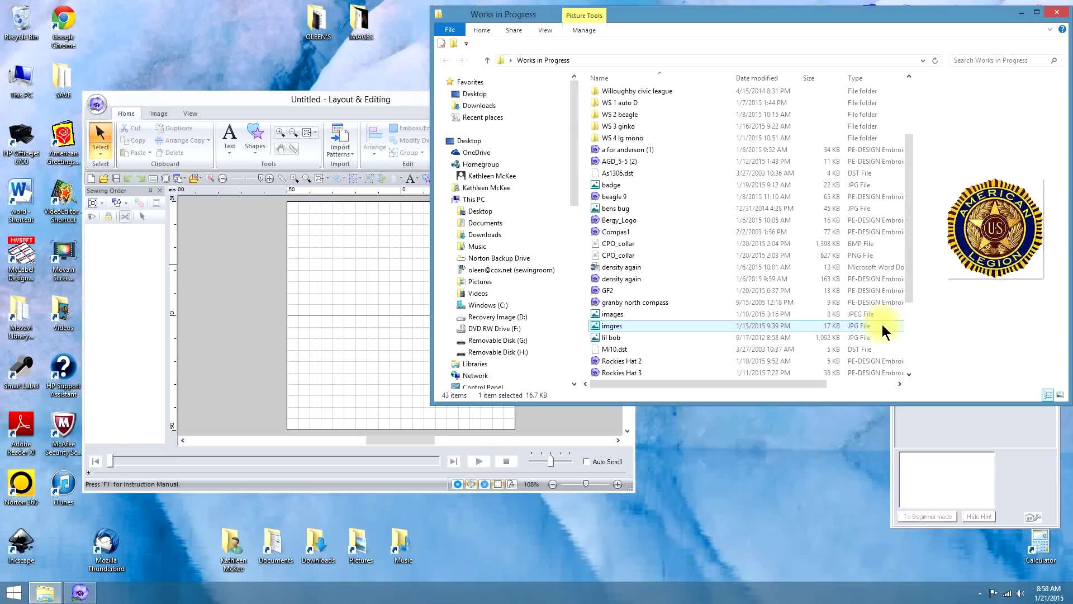
pyautogui.click(631, 313)
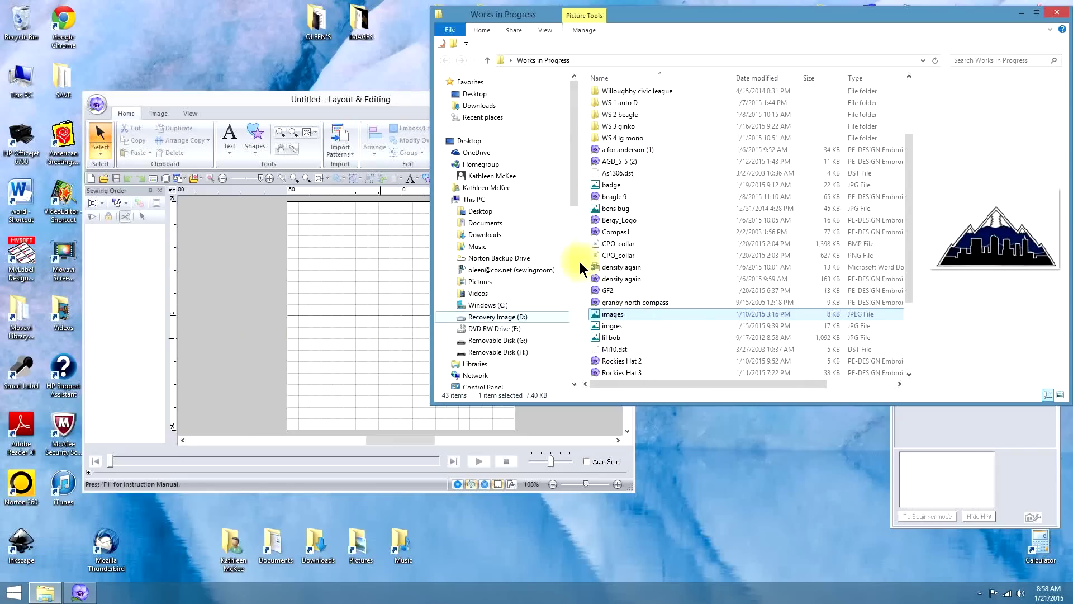
pyautogui.moveTo(597, 314); pyautogui.dragTo(372, 322)
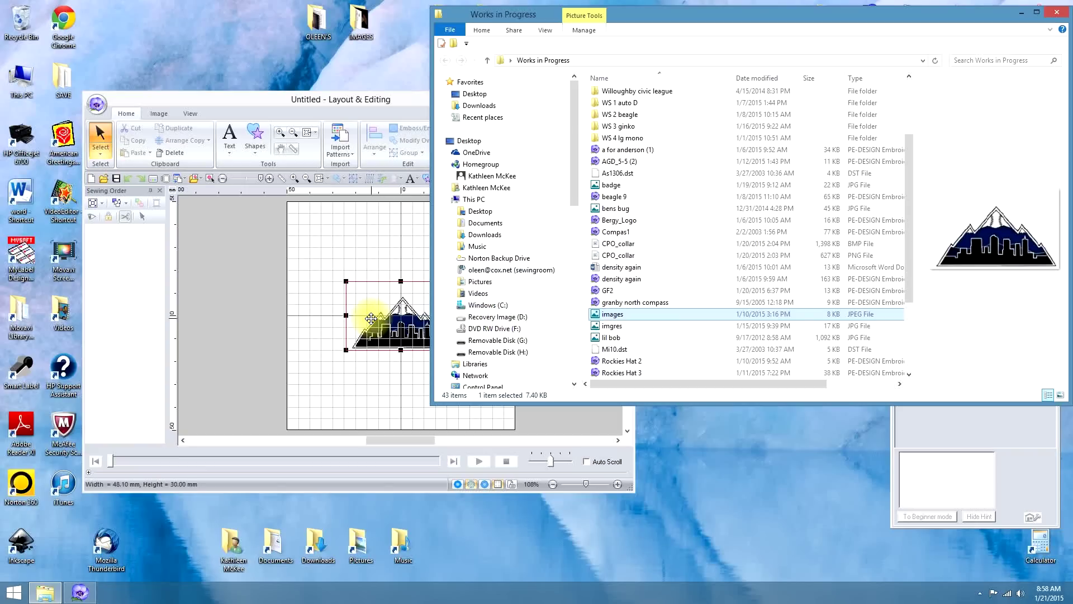
# Step: Close the folder, maximize the layout window, and enlarge the mountain picture to nearly the full width of the design page
pyautogui.click(1059, 10)
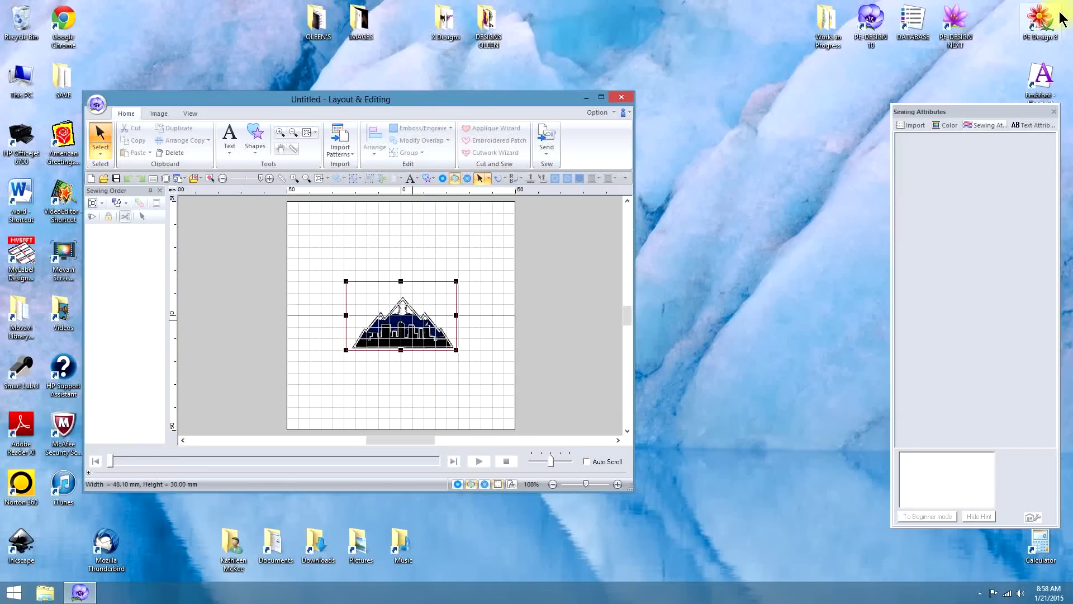
pyautogui.click(600, 97)
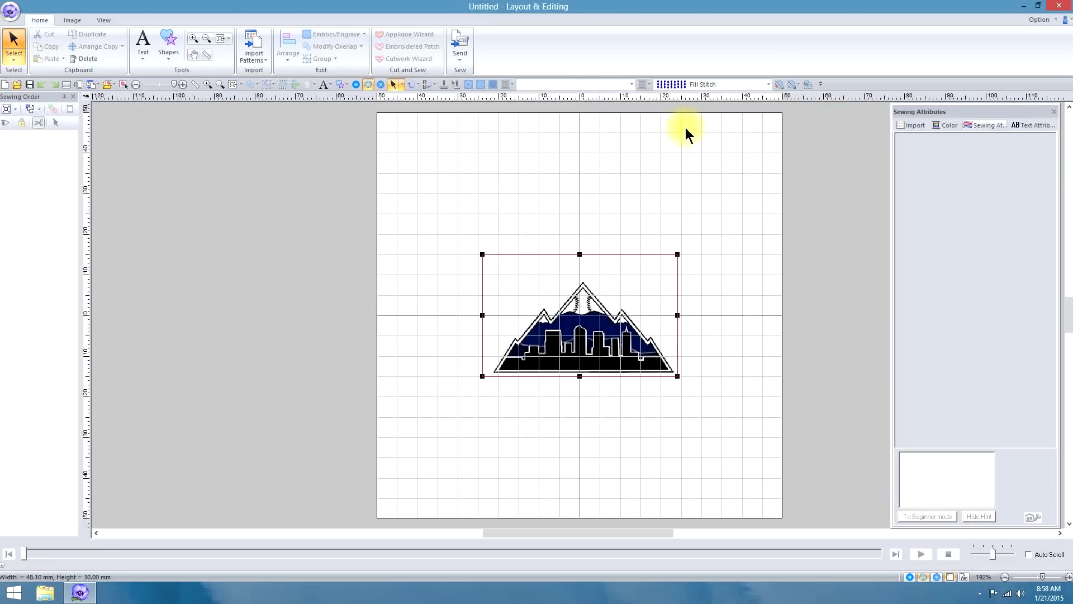
pyautogui.click(748, 209)
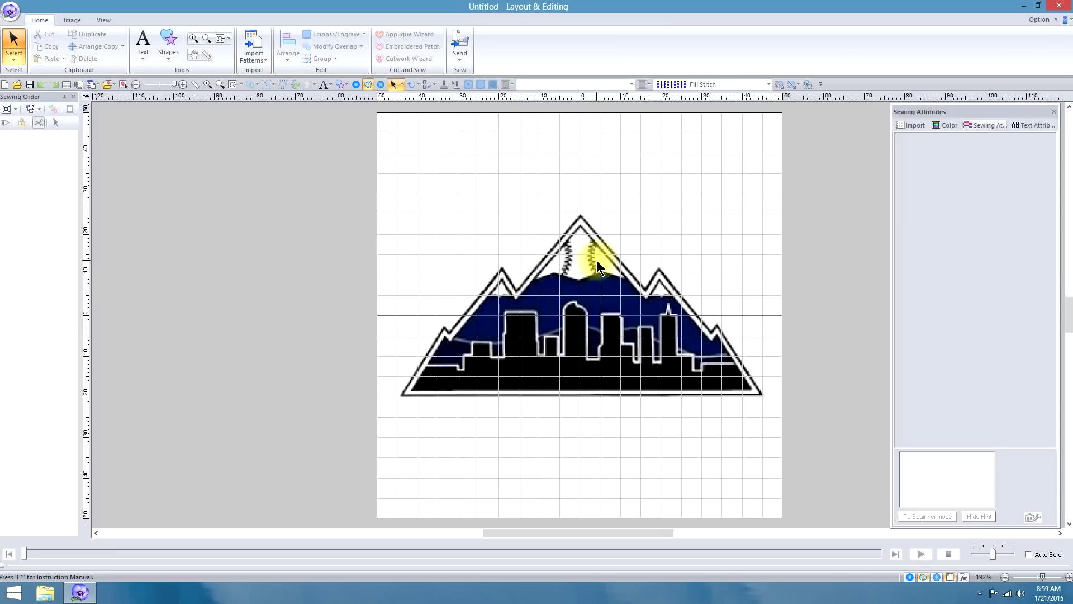
# Step: Start a closed straight-line outline with Fill Stitch around the blue mountain area, tracing its left slope down from the small snowcap
pyautogui.scroll(3, 596, 260)
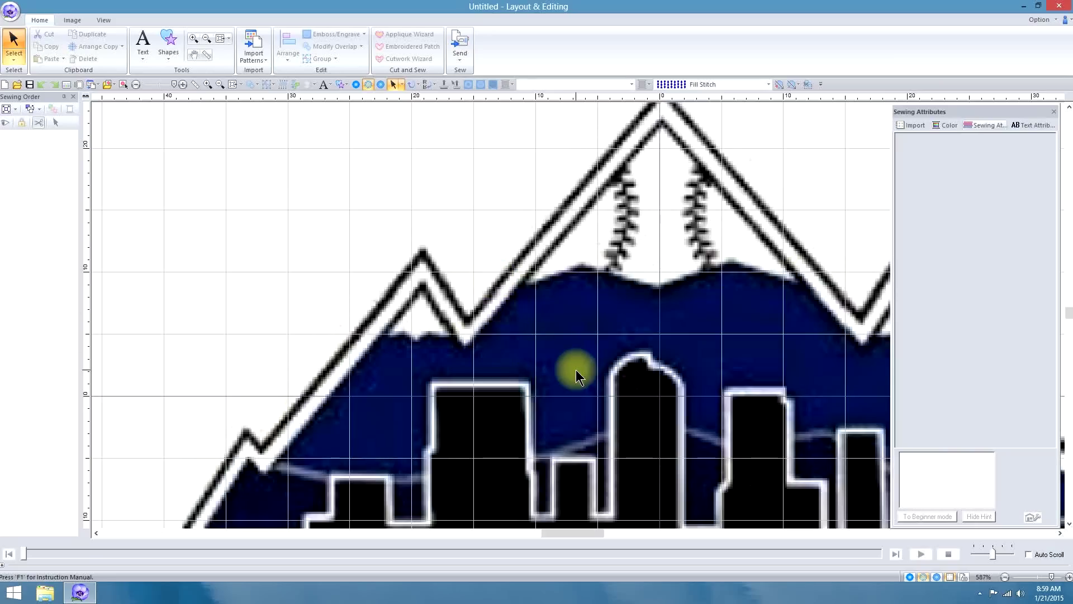
pyautogui.click(166, 42)
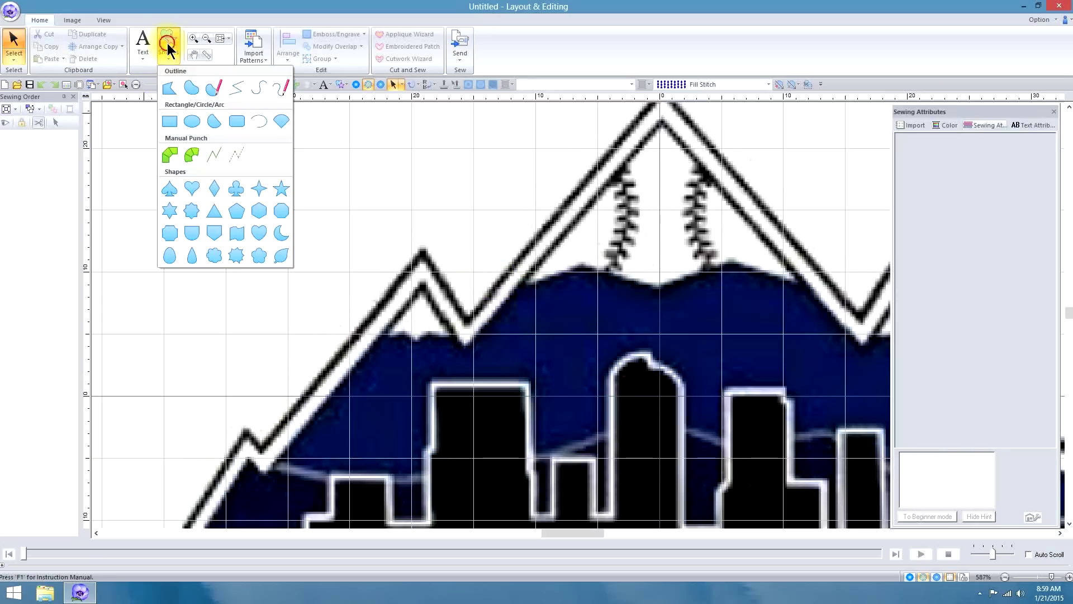
pyautogui.click(165, 85)
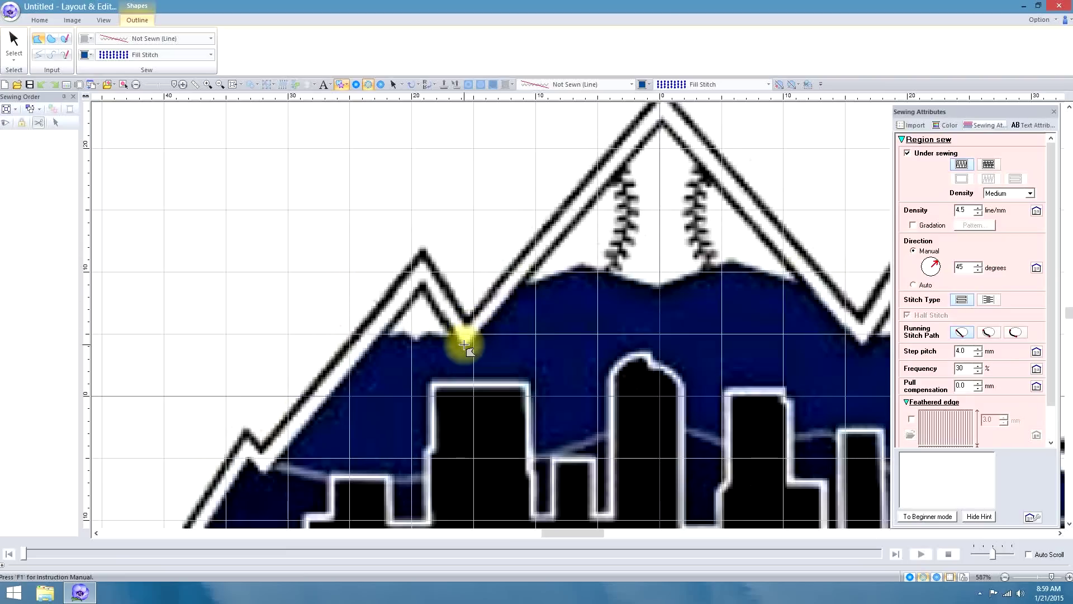
pyautogui.click(380, 335)
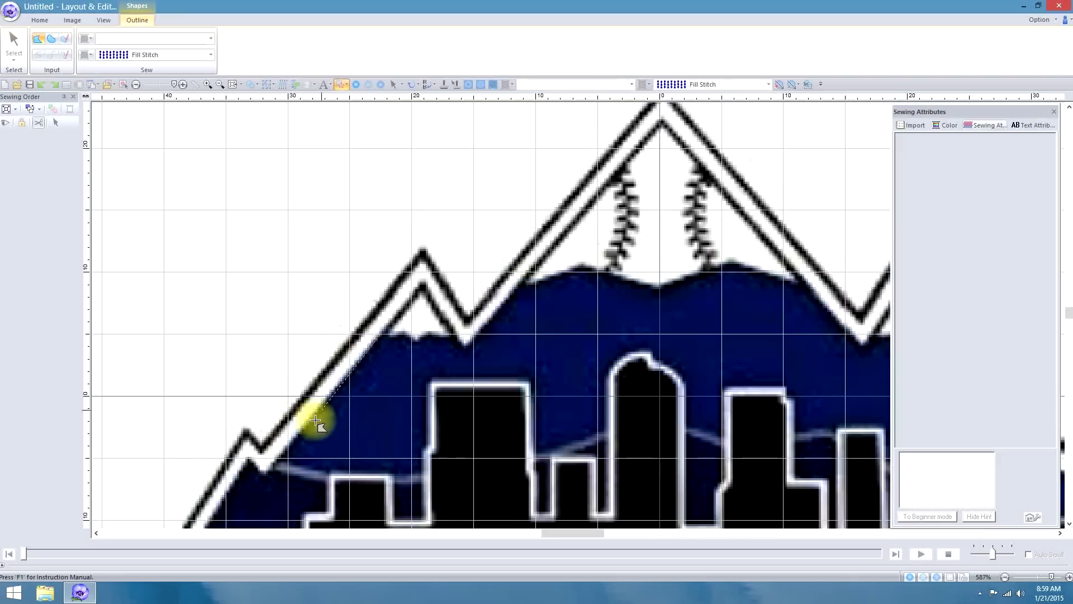
pyautogui.click(273, 459)
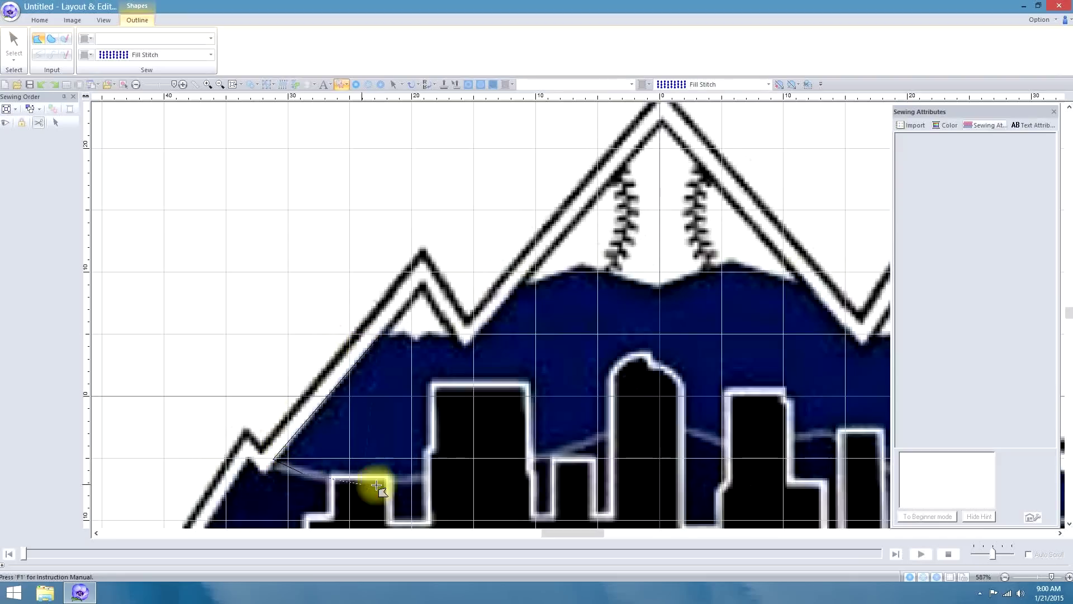
# Step: Continue the outline along the wavy lower ridge line, crossing behind the skyline buildings toward the right slope
pyautogui.click(427, 478)
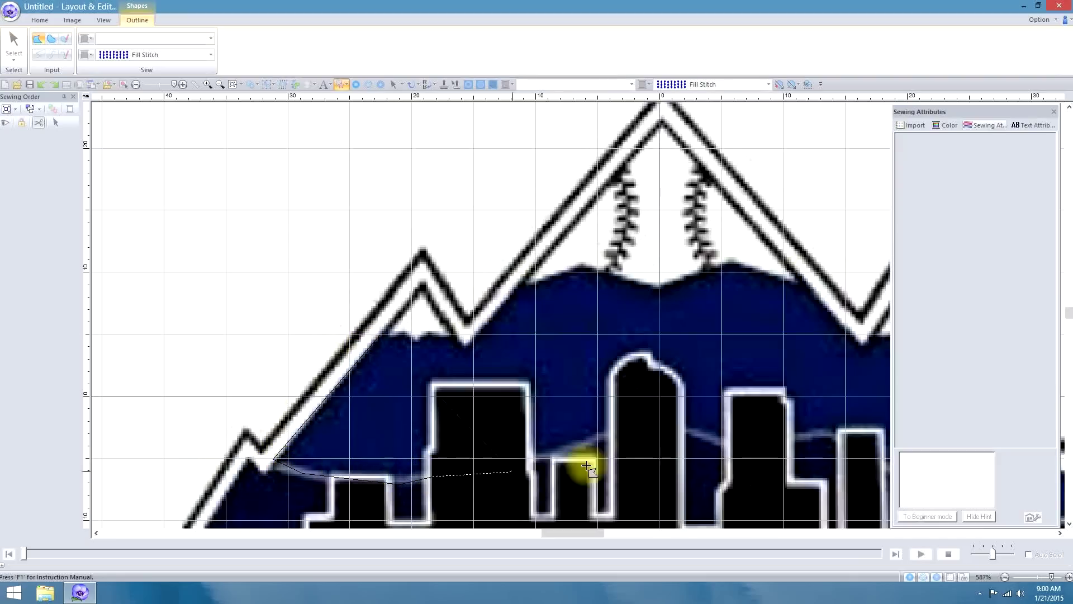
pyautogui.click(528, 461)
pyautogui.click(605, 440)
pyautogui.click(682, 427)
pyautogui.click(733, 445)
pyautogui.click(824, 433)
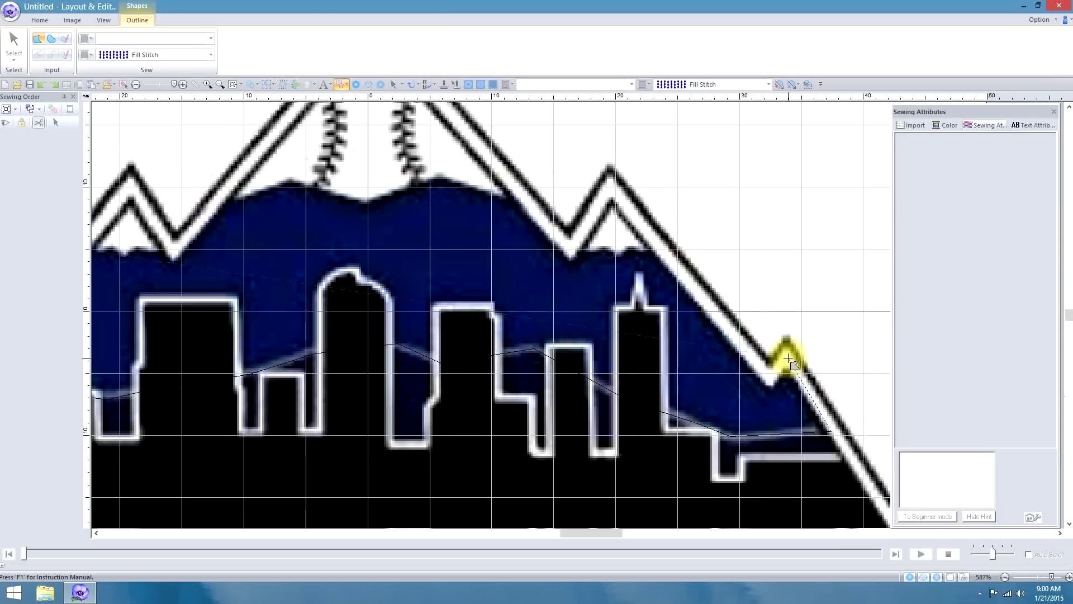
# Step: Trace the outline up the right slope past the small peak and along the jagged edge beneath the right snowcap to the valley
pyautogui.click(786, 356)
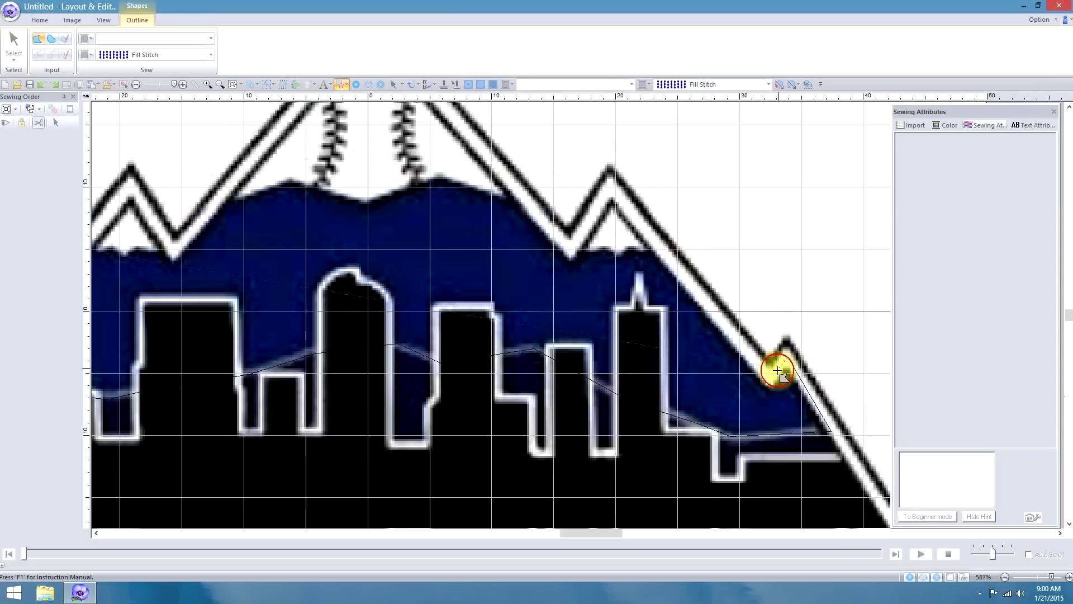
pyautogui.click(770, 380)
pyautogui.click(654, 245)
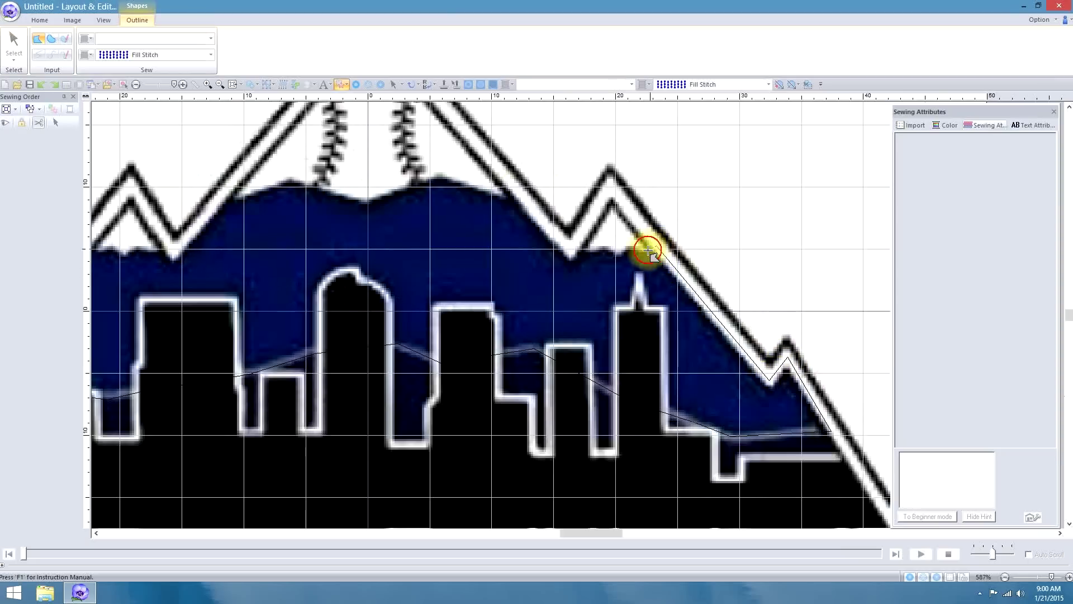
pyautogui.click(627, 244)
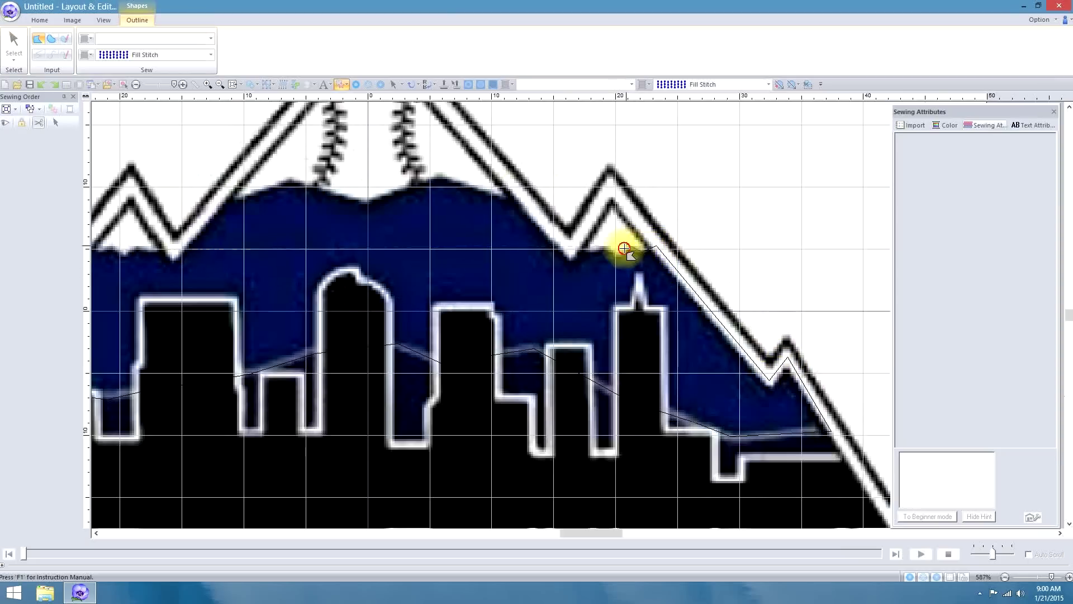
pyautogui.click(616, 253)
pyautogui.click(610, 245)
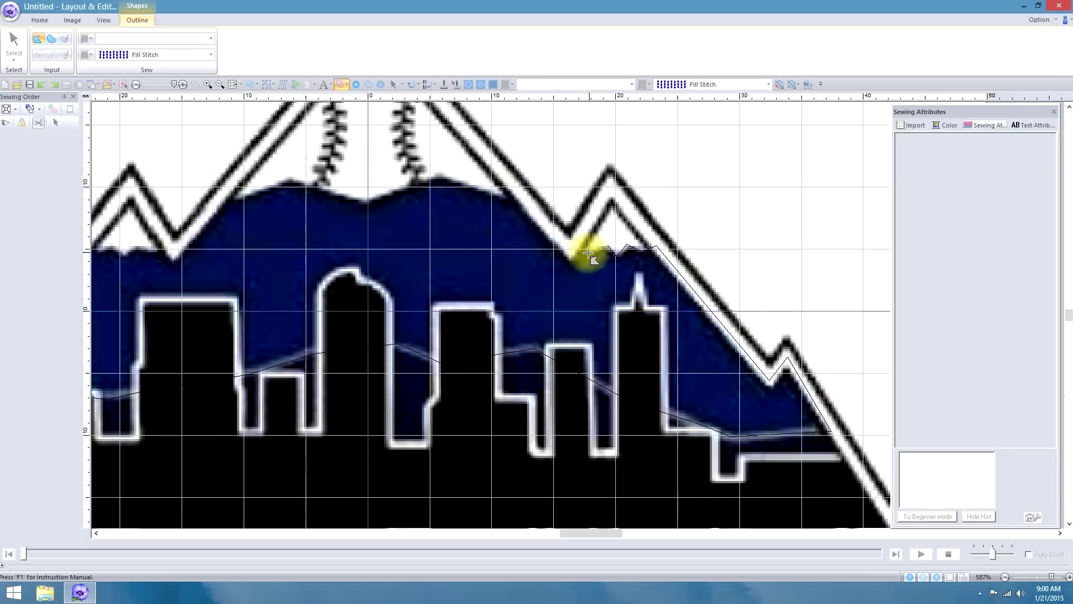
pyautogui.click(589, 248)
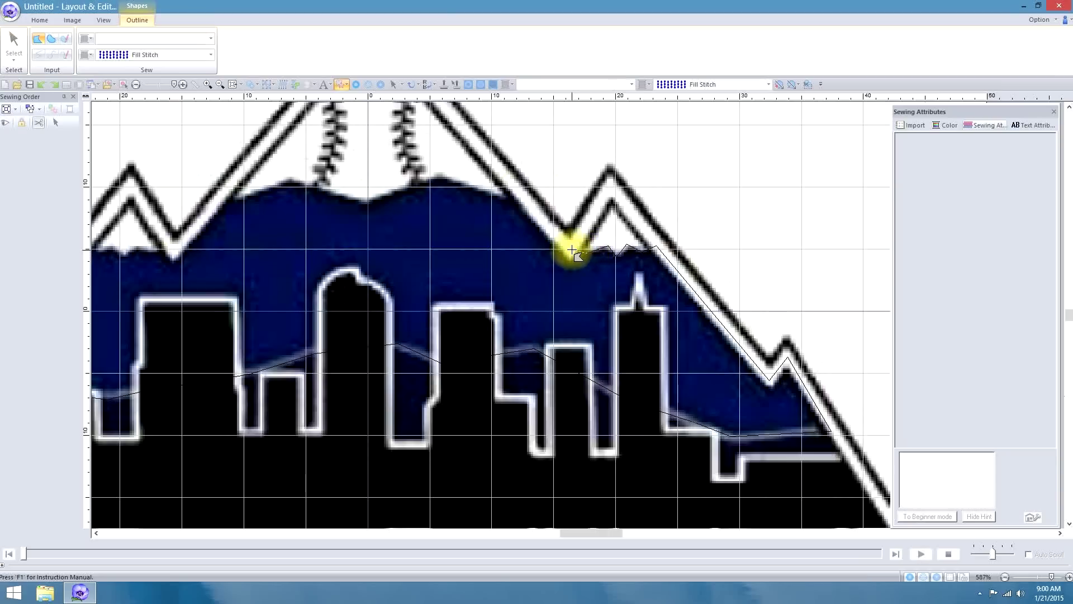
pyautogui.click(568, 252)
# Step: Trace the outline up to the central peak and along the wavy snow line beneath the baseball stitching
pyautogui.click(512, 194)
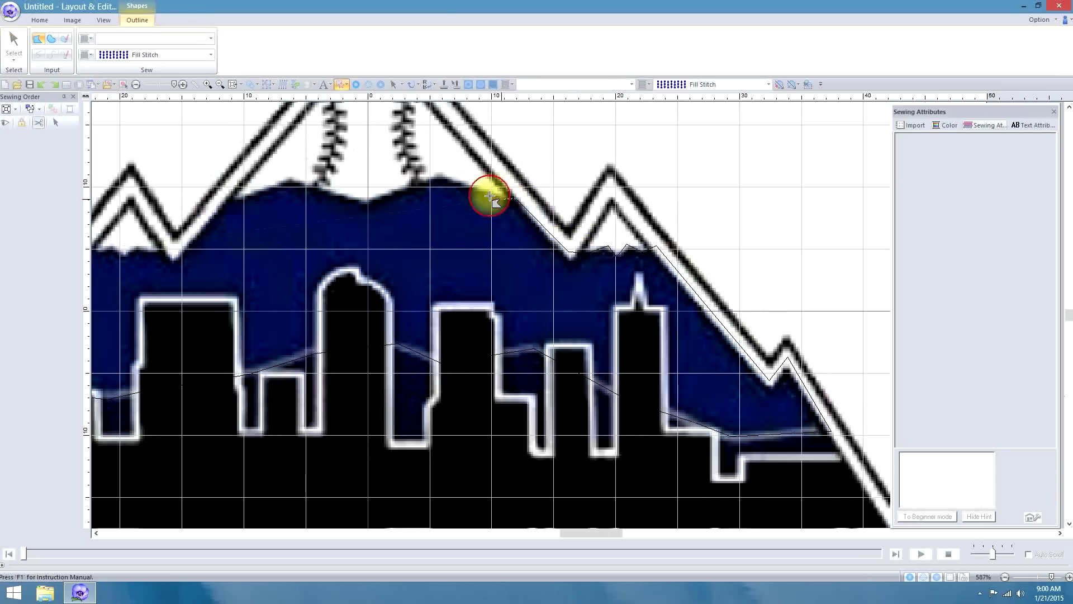
pyautogui.click(435, 176)
pyautogui.click(367, 201)
pyautogui.click(290, 180)
pyautogui.click(227, 189)
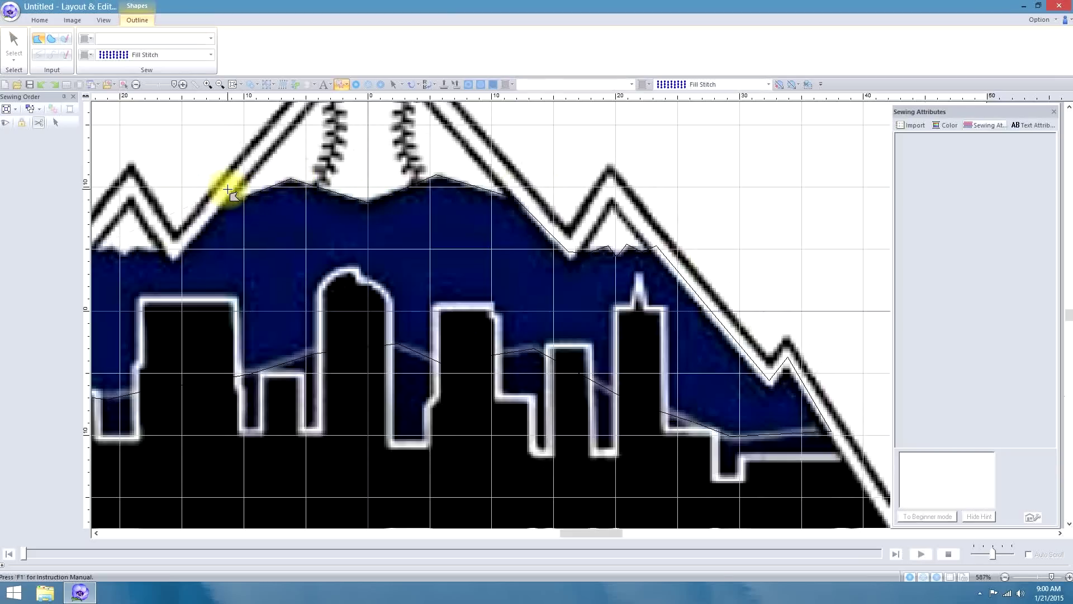
# Step: Trace the left valley and the edge beneath the left snowcap, and close the blue mountain fill shape
pyautogui.hscroll(-5, 228, 189)
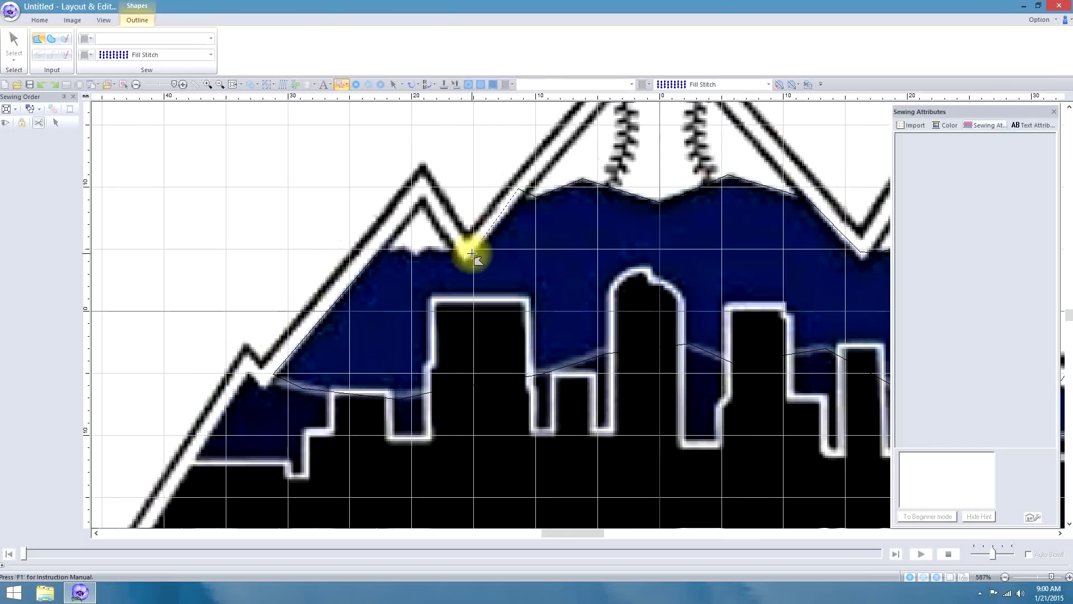
pyautogui.click(472, 239)
pyautogui.click(437, 247)
pyautogui.click(414, 254)
pyautogui.click(383, 243)
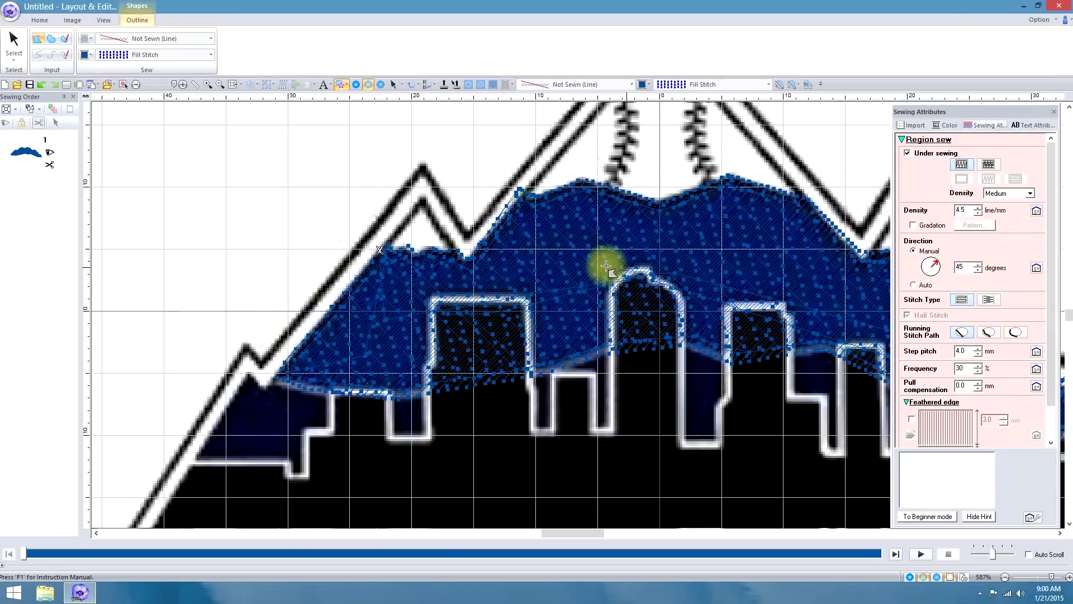
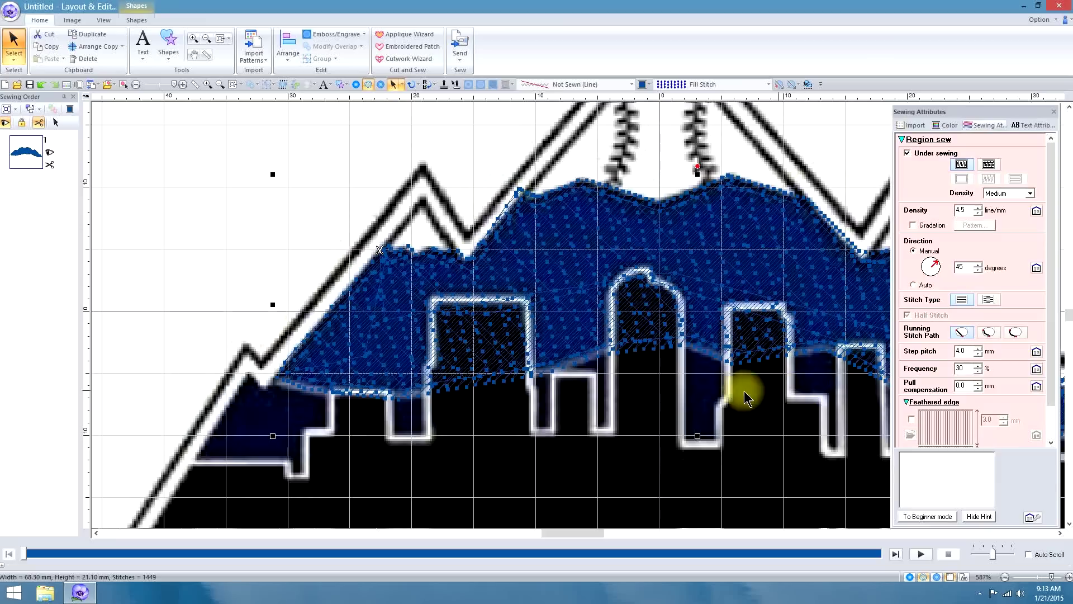
# Step: Start a straight Manual Punch shape in satin stitch at the left slope, covering the dark blue foothill up to the first skyline notch
pyautogui.click(1065, 533)
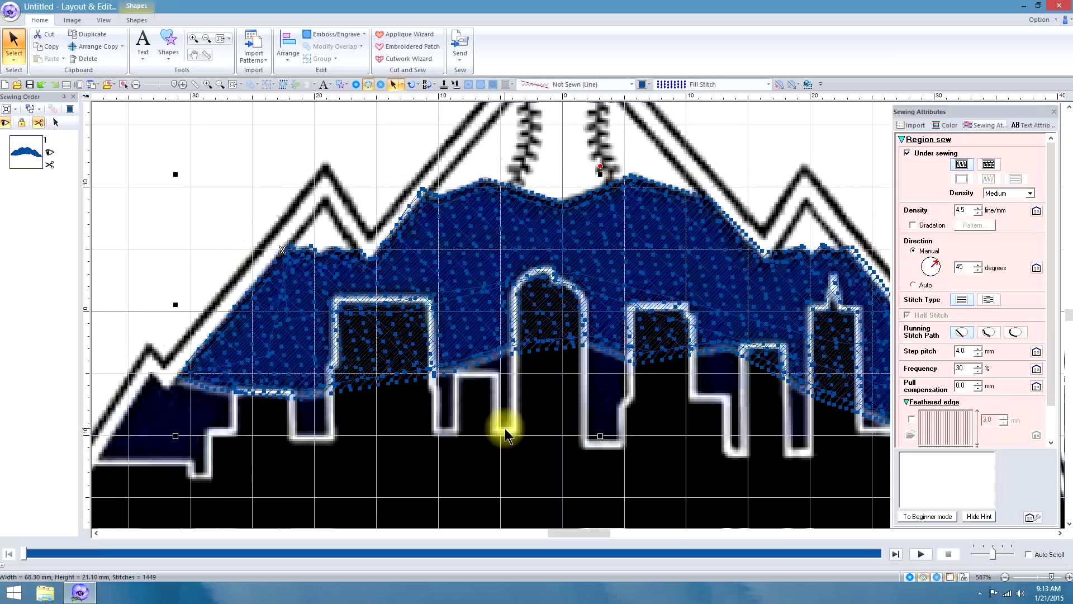
pyautogui.click(169, 43)
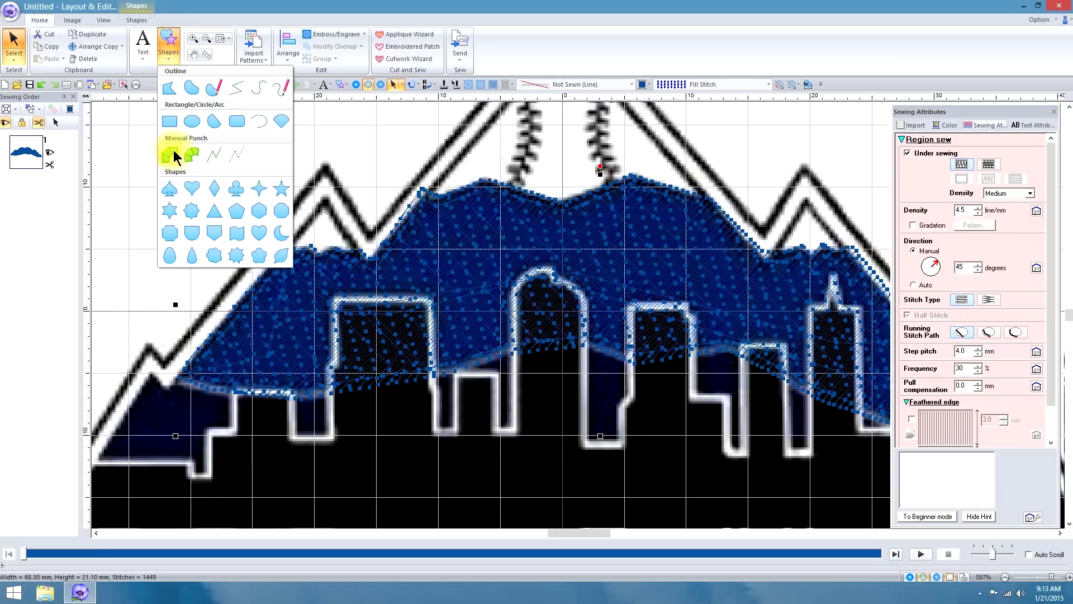
pyautogui.click(172, 155)
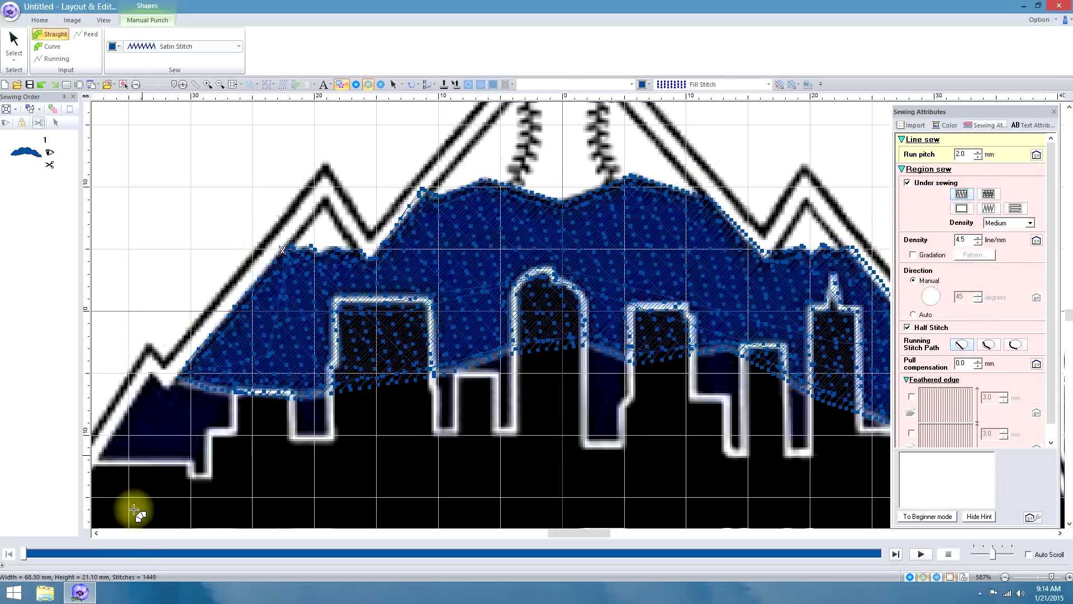
pyautogui.click(96, 532)
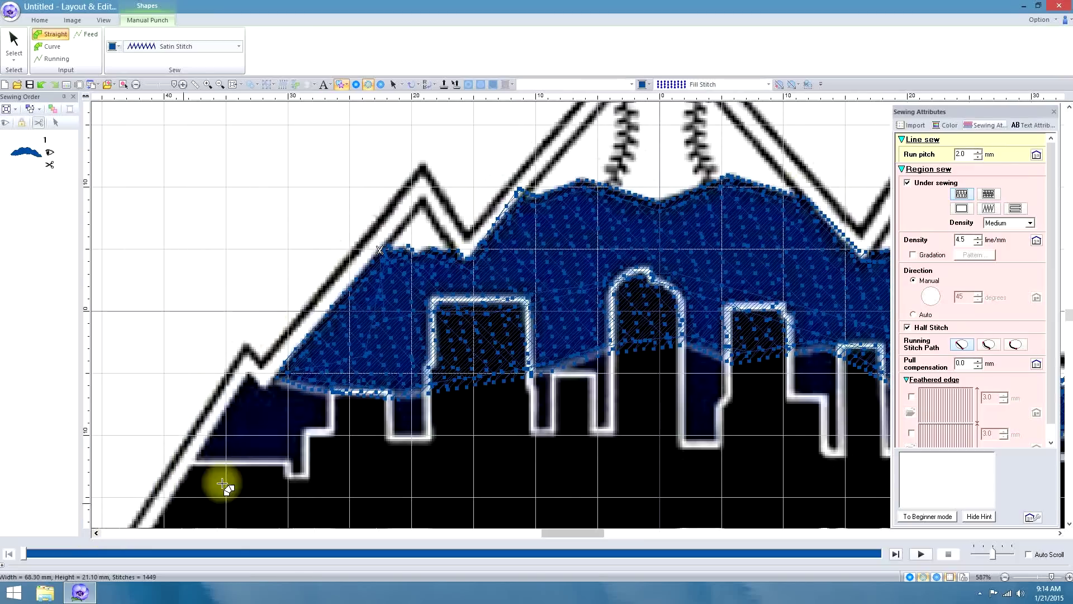
pyautogui.click(202, 446)
pyautogui.click(249, 373)
pyautogui.click(268, 390)
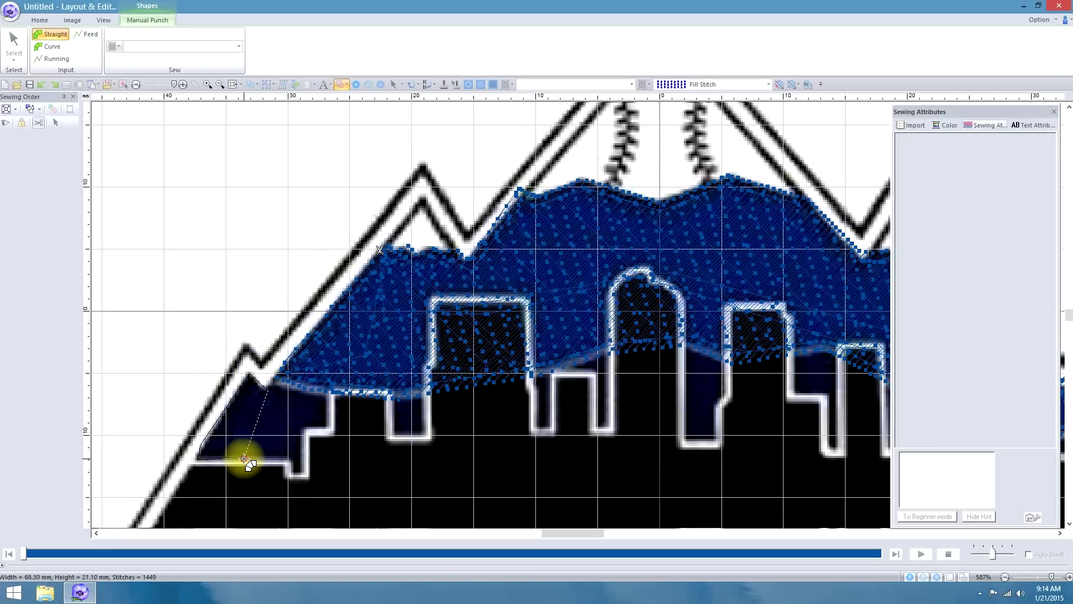
pyautogui.click(300, 389)
pyautogui.click(282, 453)
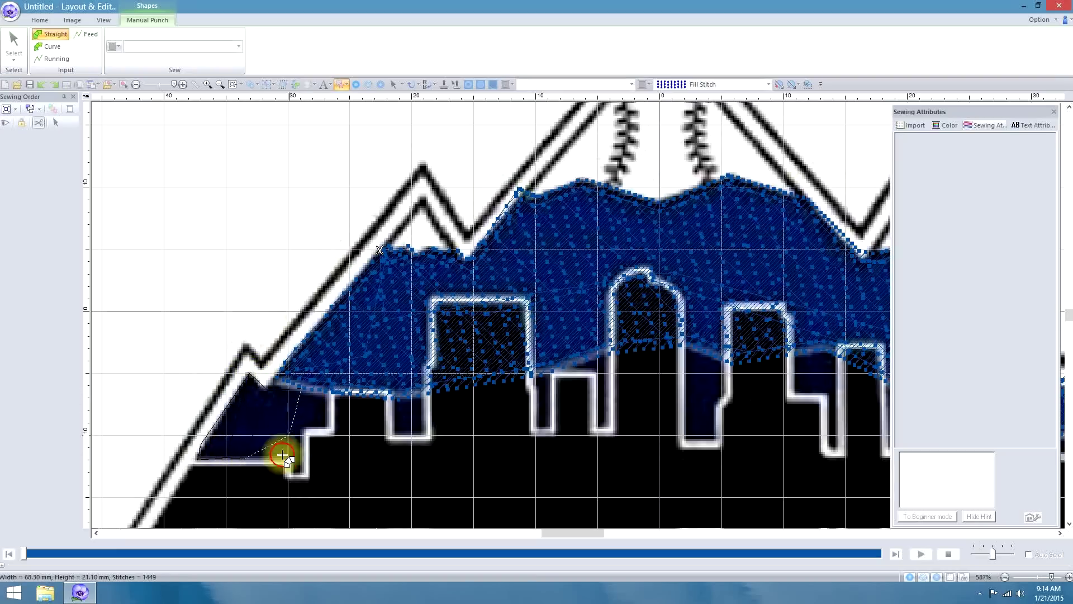
pyautogui.click(306, 391)
pyautogui.click(291, 460)
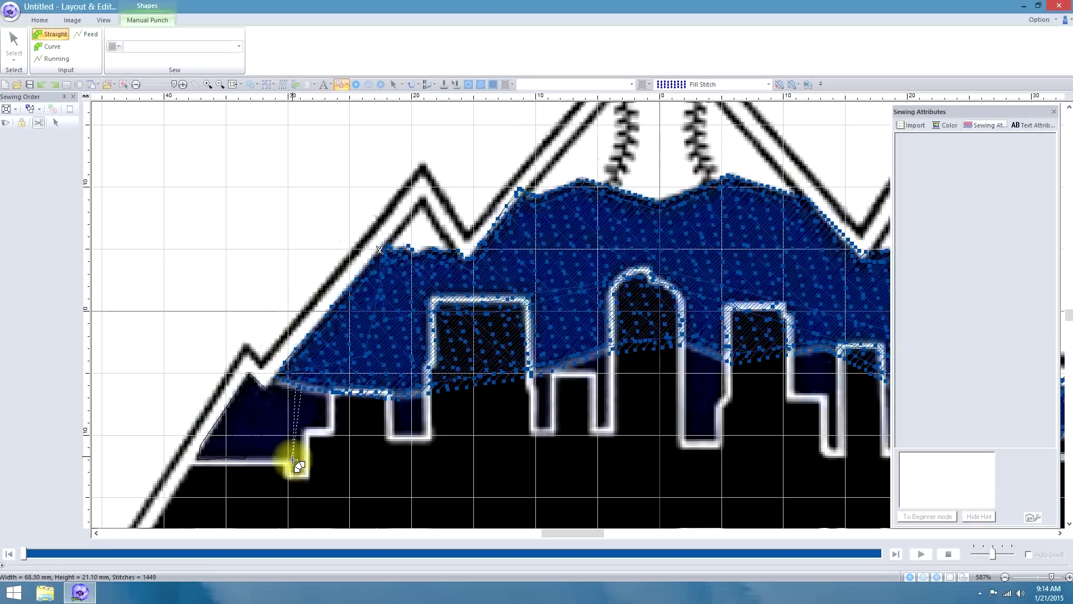
# Step: Continue the straight punch through the narrow notch and up the building step to the ridge line beside the first low building
pyautogui.click(308, 398)
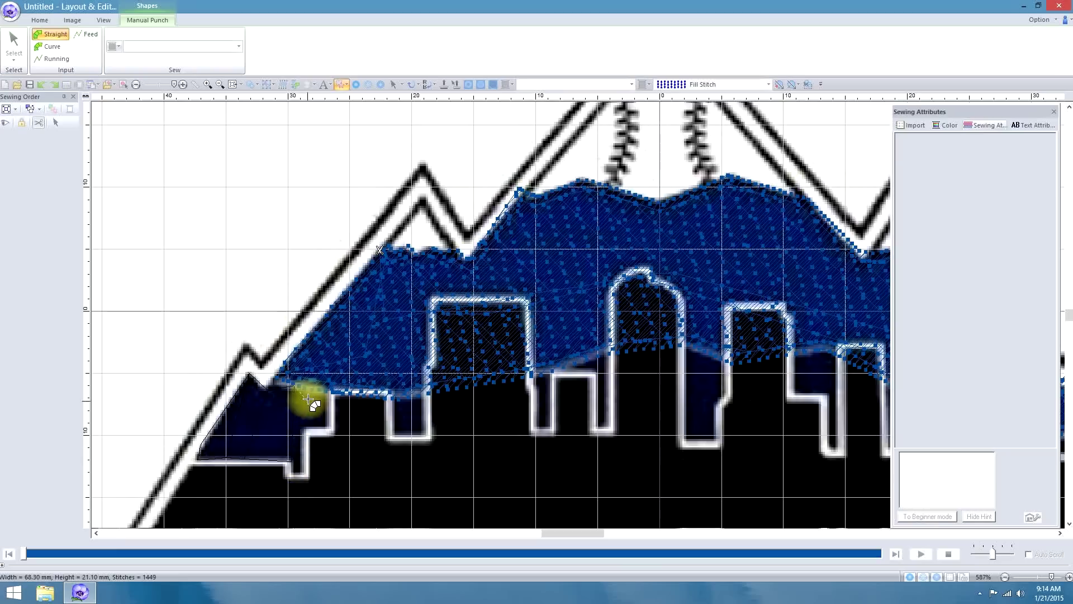
pyautogui.click(296, 411)
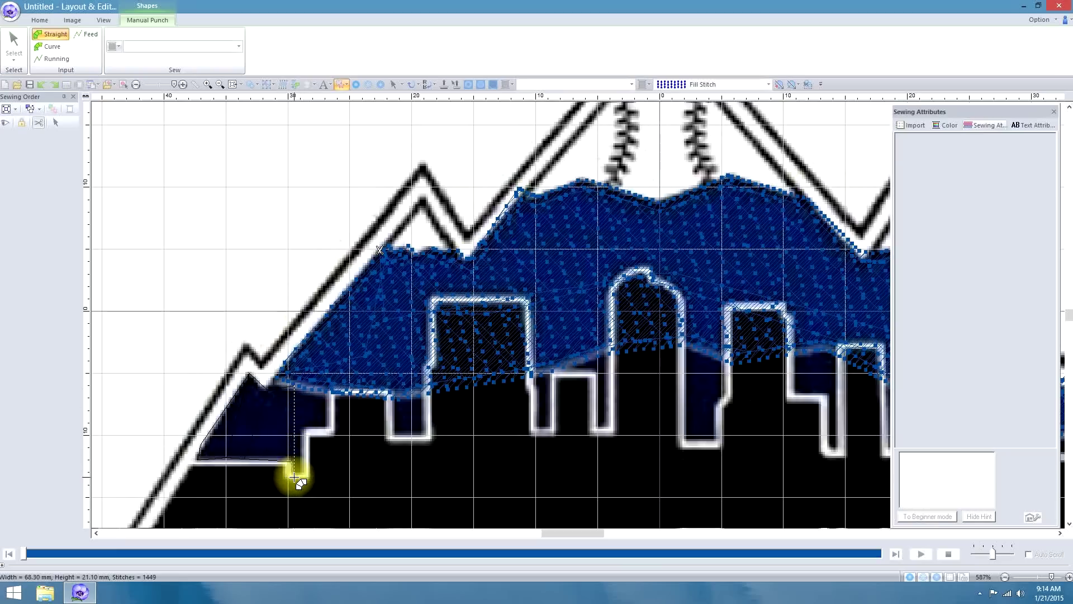
pyautogui.click(307, 384)
pyautogui.click(305, 476)
pyautogui.click(306, 431)
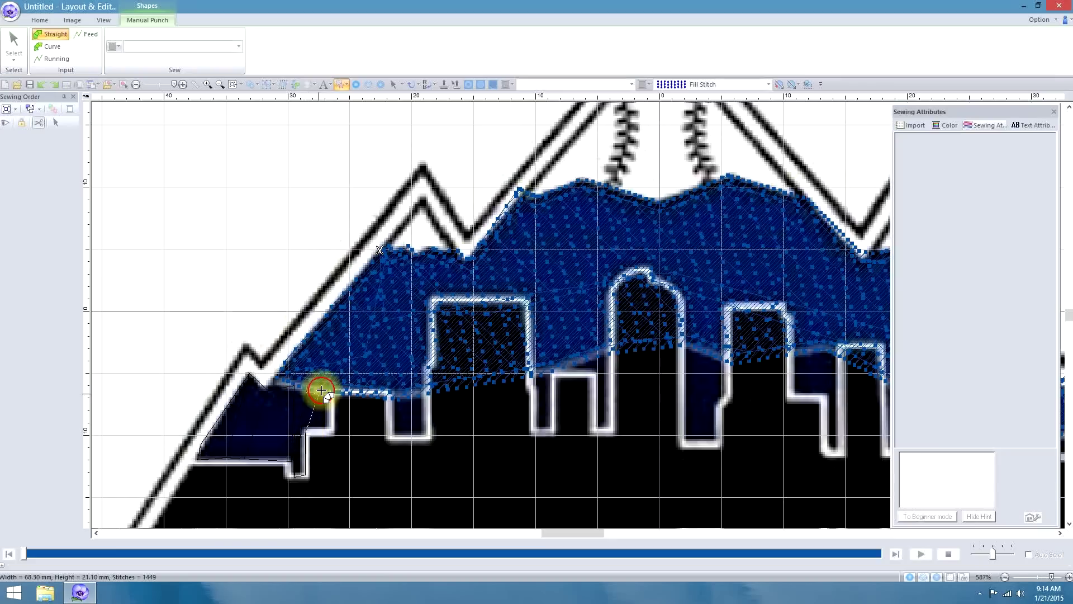
pyautogui.click(330, 431)
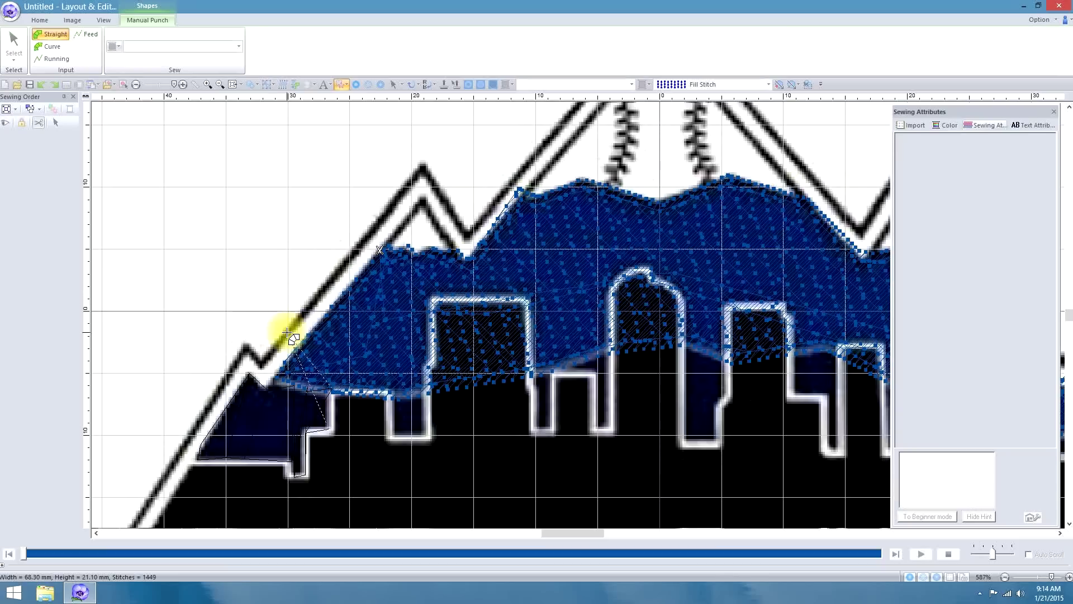
pyautogui.click(334, 389)
# Step: Lead a running stitch over the first low building, and fill the gap before the wide flat-topped building with straight punch
pyautogui.press('r')
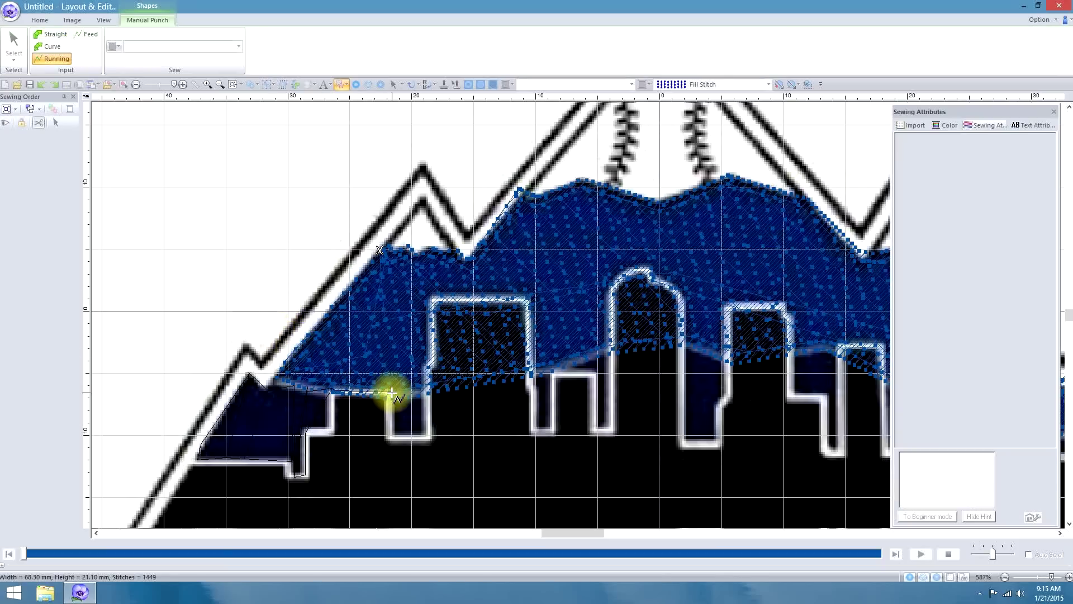
pyautogui.press('s')
pyautogui.click(393, 433)
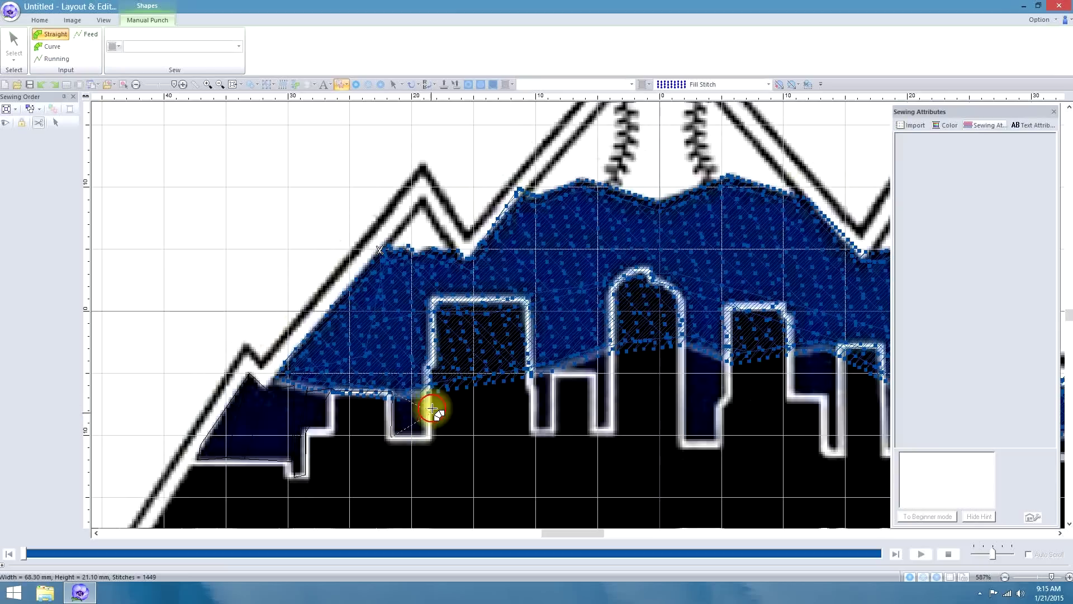
pyautogui.click(428, 436)
# Step: Lead a running stitch across the wide flat-topped building, and fill the narrow gap on its right side with straight punch
pyautogui.press('r')
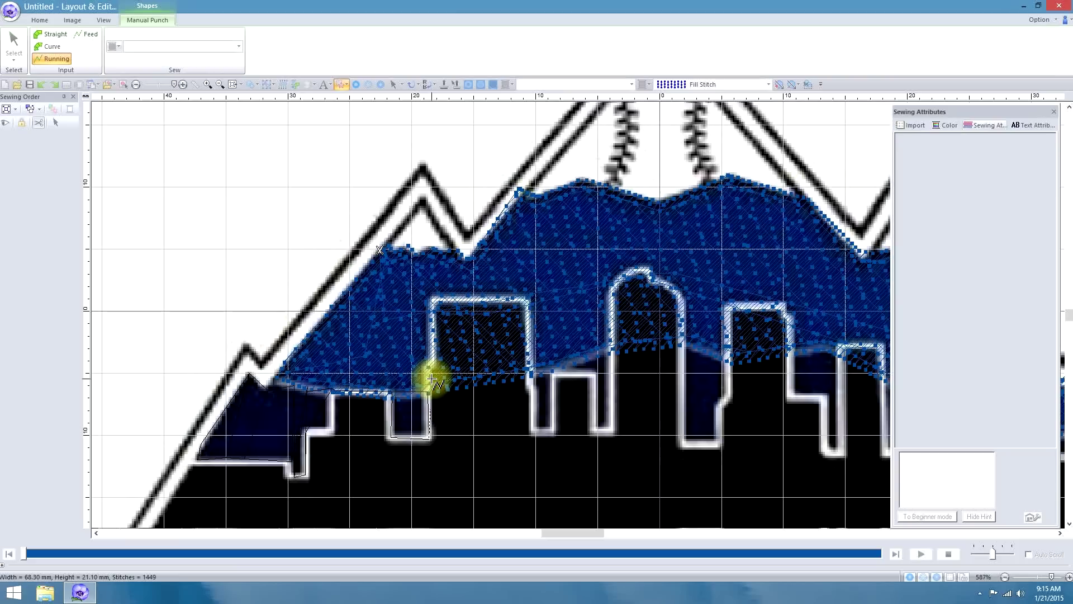
pyautogui.click(431, 380)
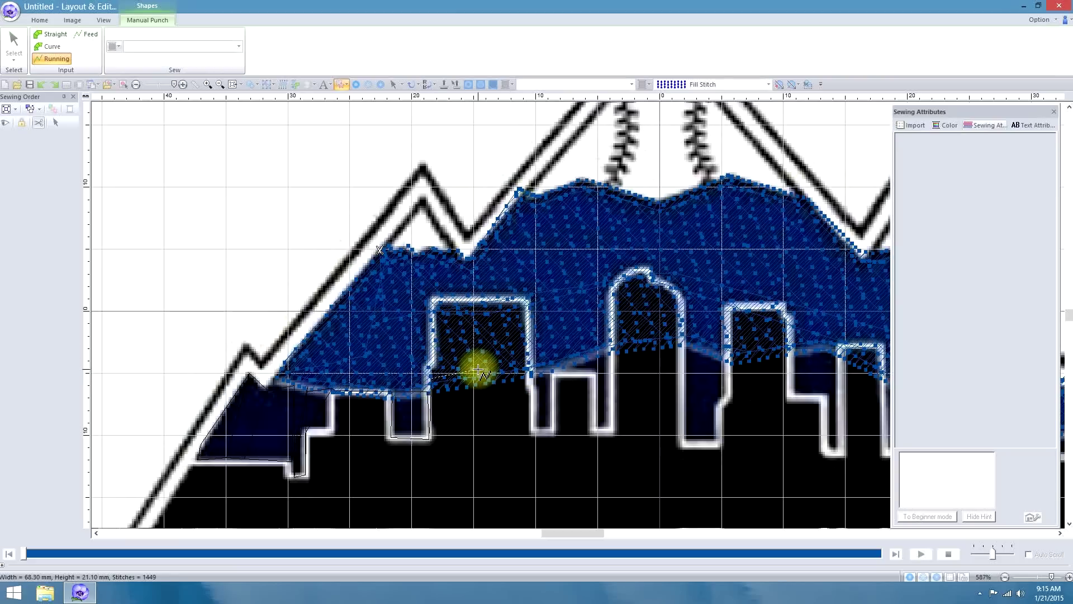
pyautogui.click(529, 374)
pyautogui.press('s')
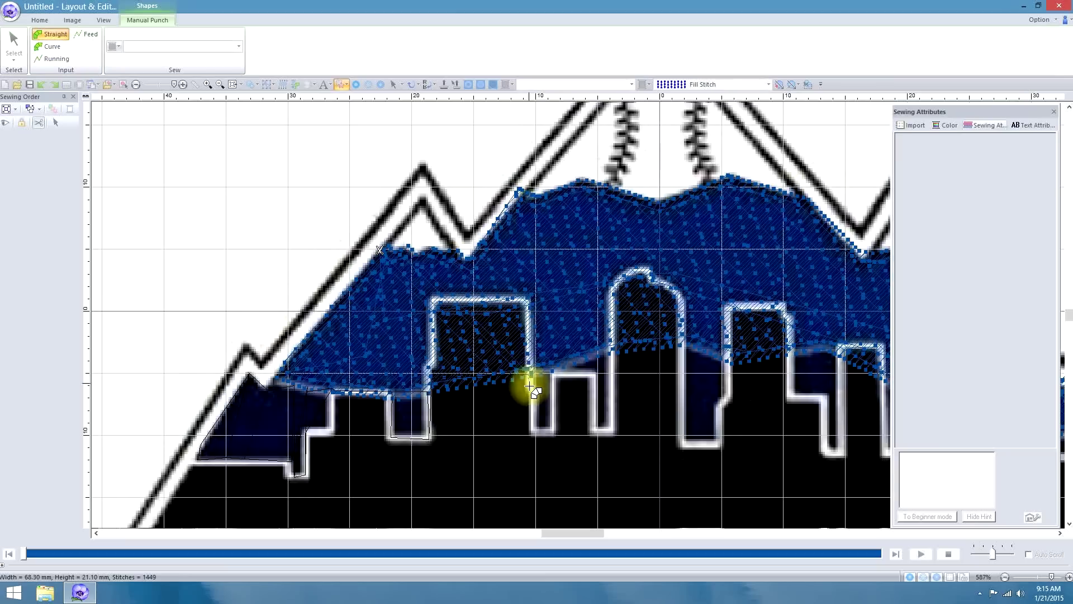
pyautogui.click(530, 435)
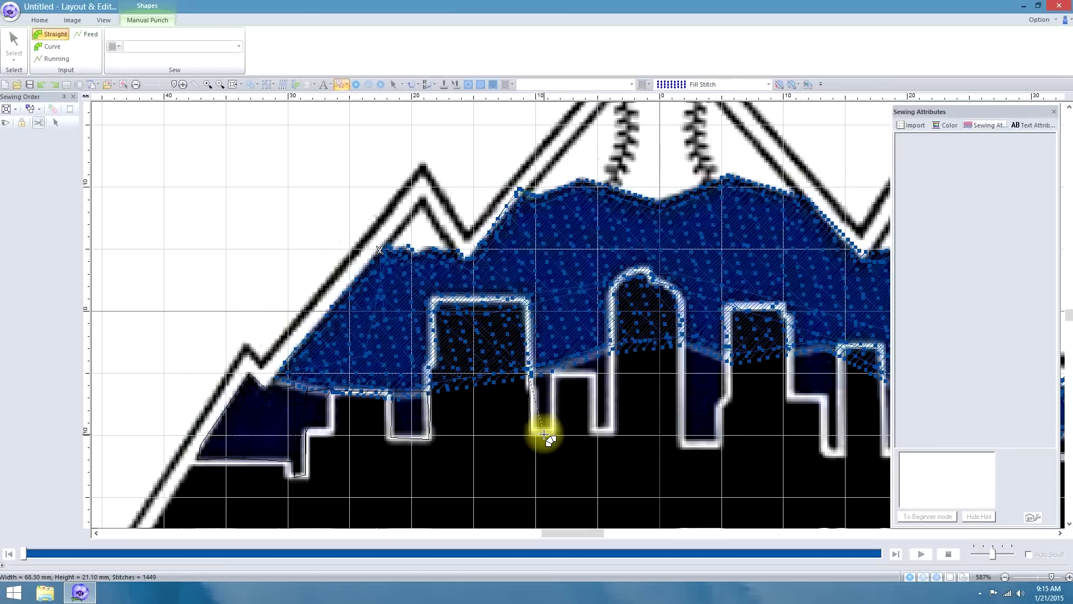
pyautogui.click(553, 370)
pyautogui.click(554, 435)
# Step: Punch the sliver above the small low building and the narrow gap between it and the domed building with straight blocks
pyautogui.press('r')
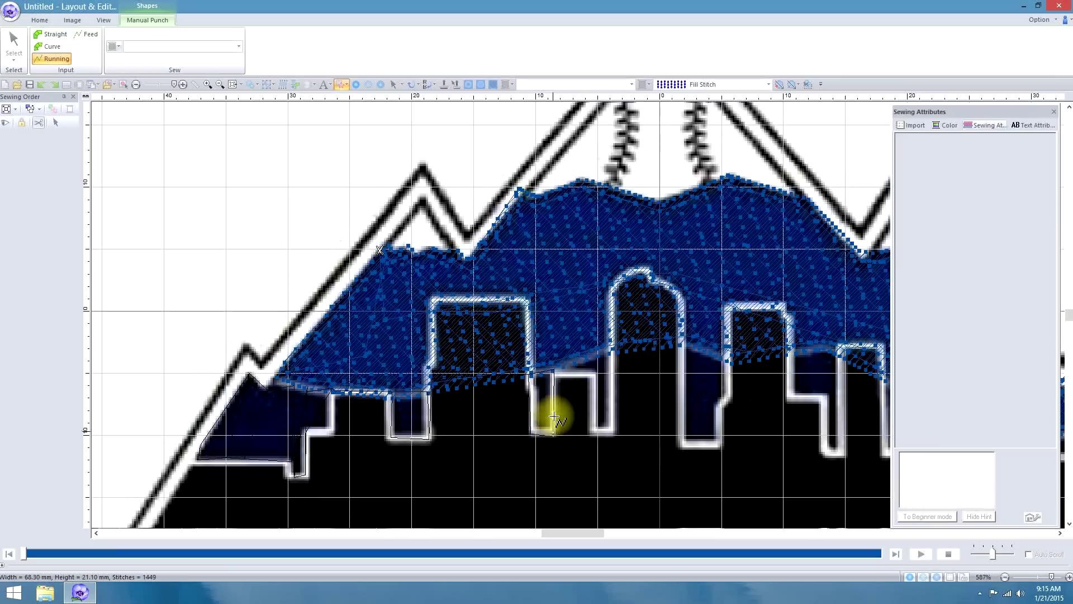
pyautogui.press('s')
pyautogui.click(561, 366)
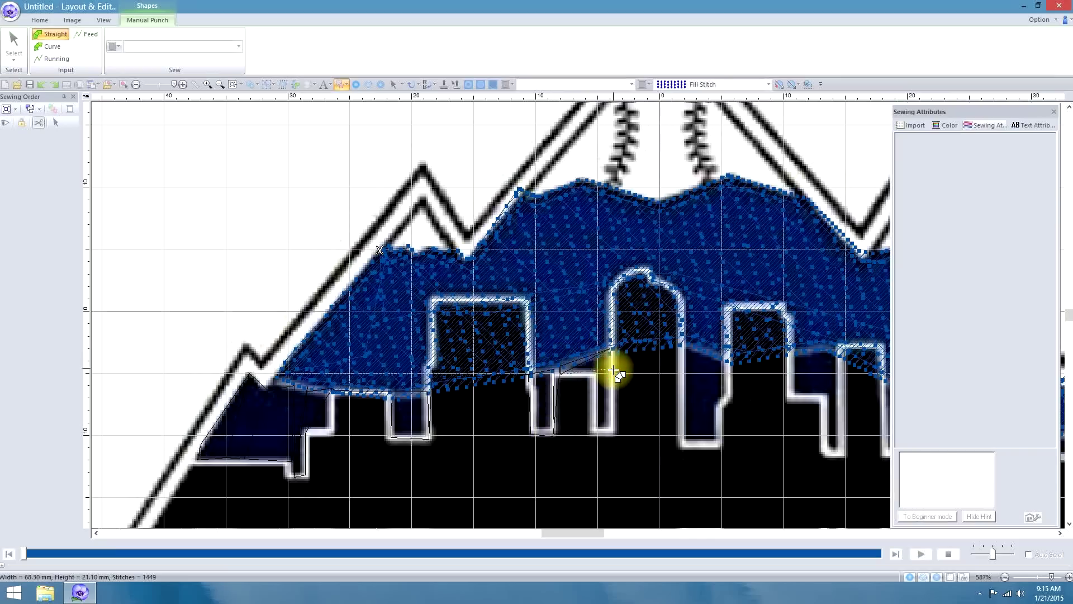
pyautogui.click(594, 355)
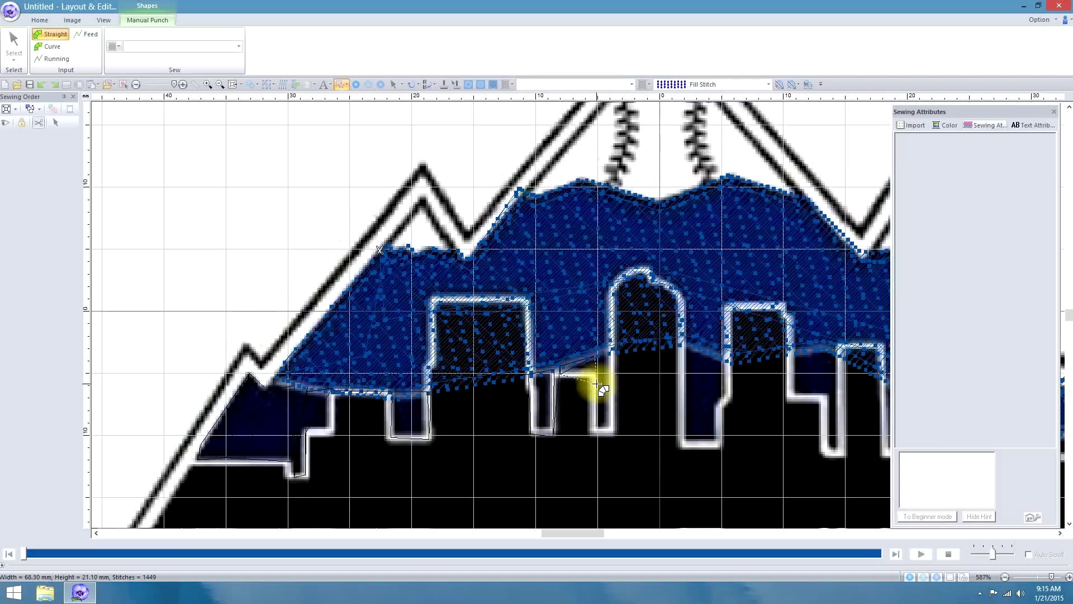
pyautogui.click(596, 431)
pyautogui.click(615, 342)
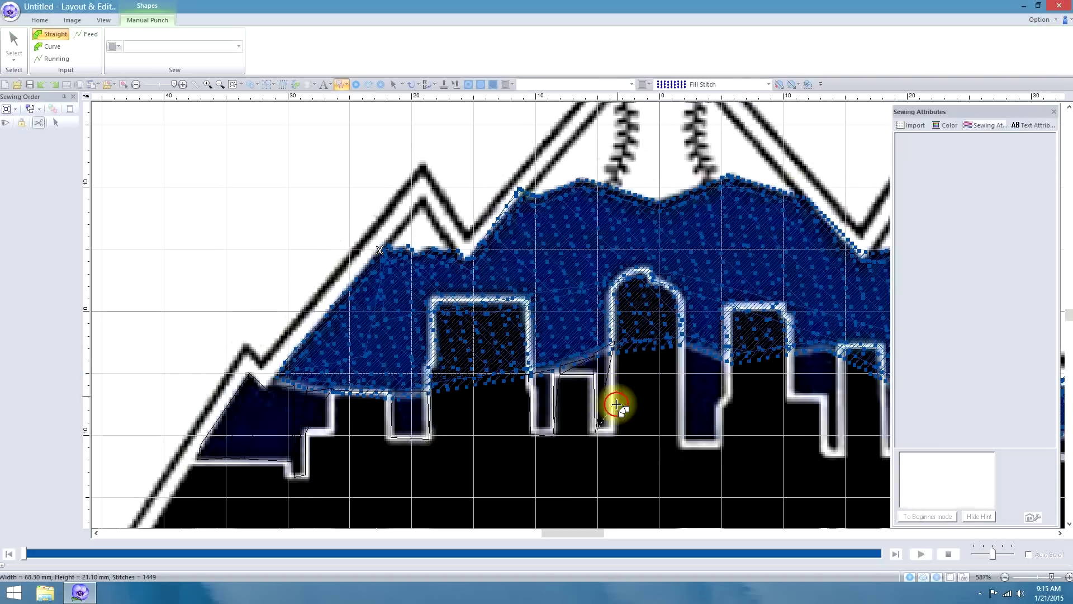
pyautogui.click(615, 432)
# Step: Cross the domed building and fill the gap between it and the next flat-topped building with straight punch
pyautogui.click(681, 342)
pyautogui.click(680, 444)
pyautogui.click(714, 441)
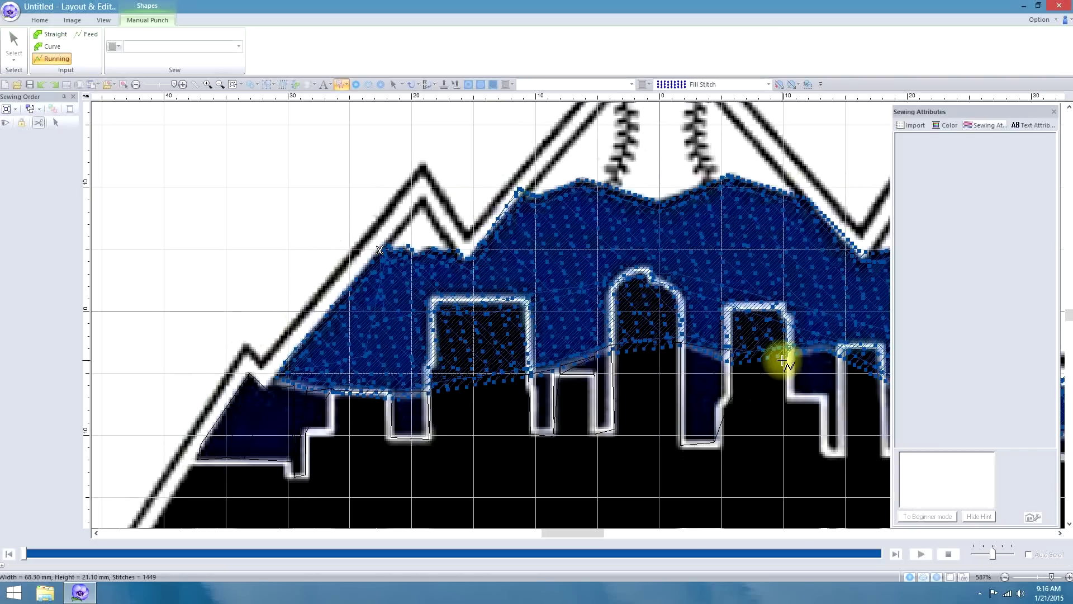
# Step: Lead a running stitch across that flat-topped building, and fill the stepped area and narrow slot to its right with straight punch
pyautogui.click(1059, 532)
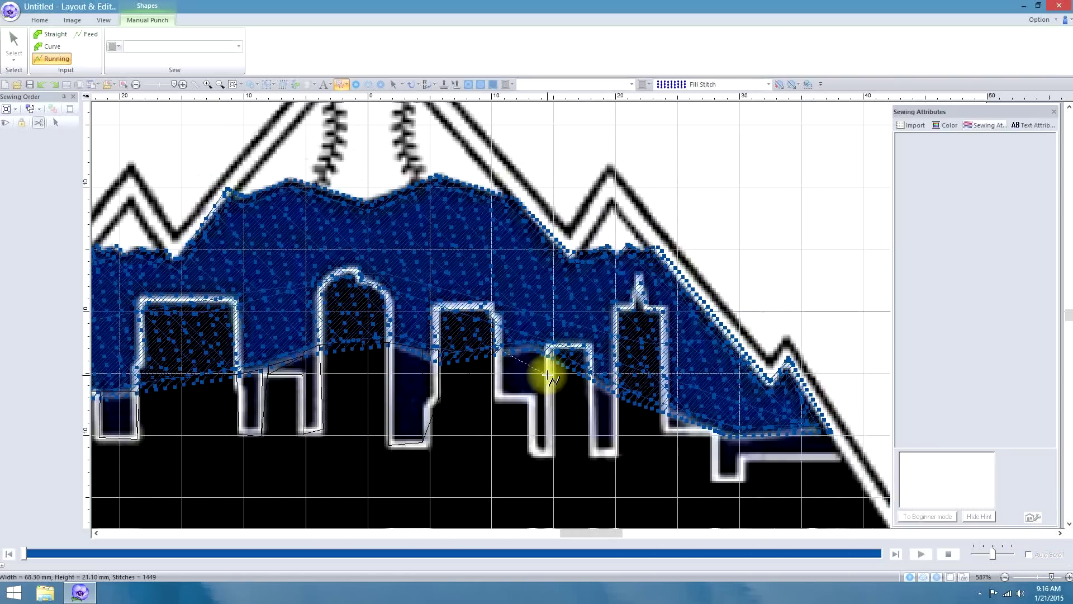
pyautogui.click(497, 349)
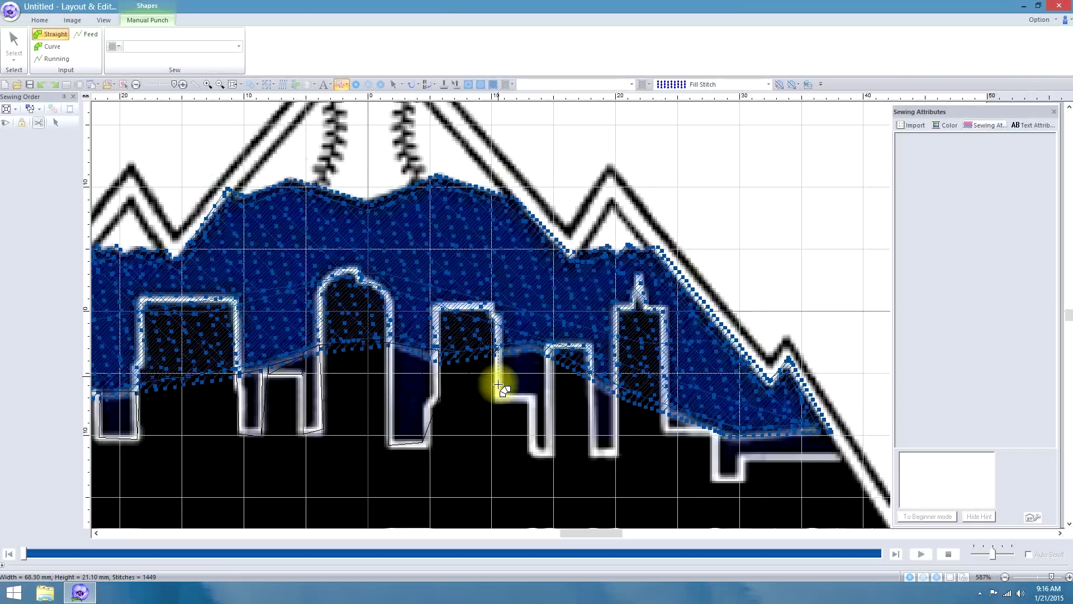
pyautogui.click(522, 347)
pyautogui.click(540, 405)
pyautogui.click(531, 401)
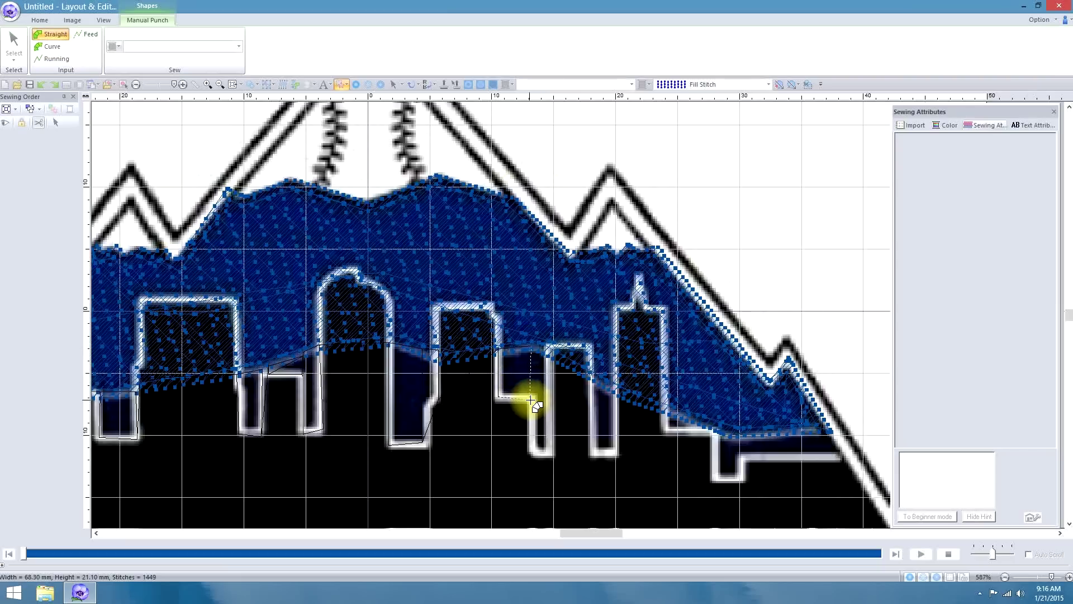
pyautogui.click(527, 449)
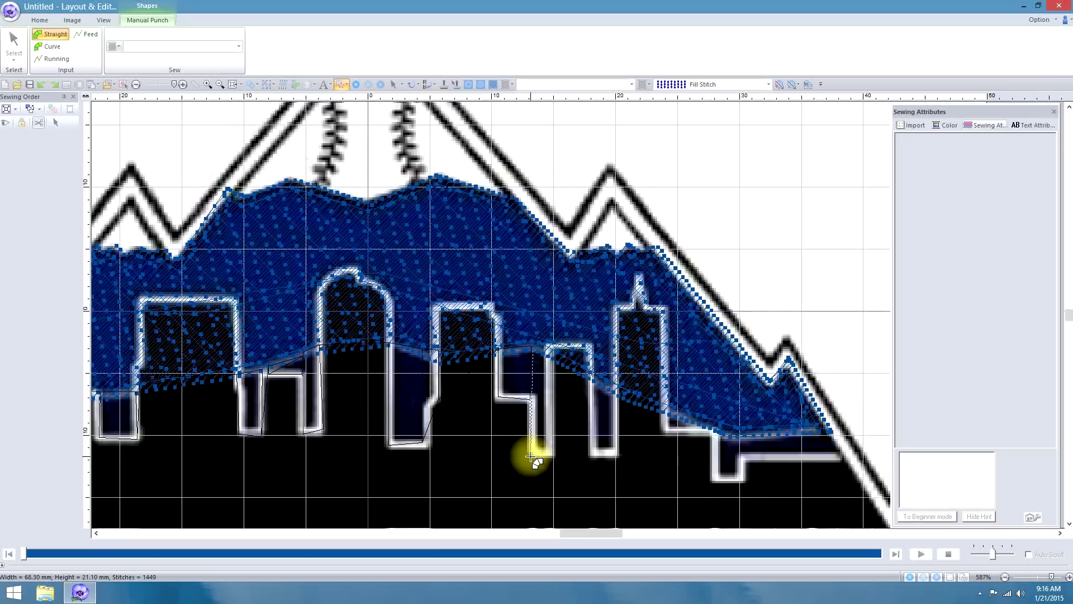
pyautogui.click(549, 347)
pyautogui.click(547, 451)
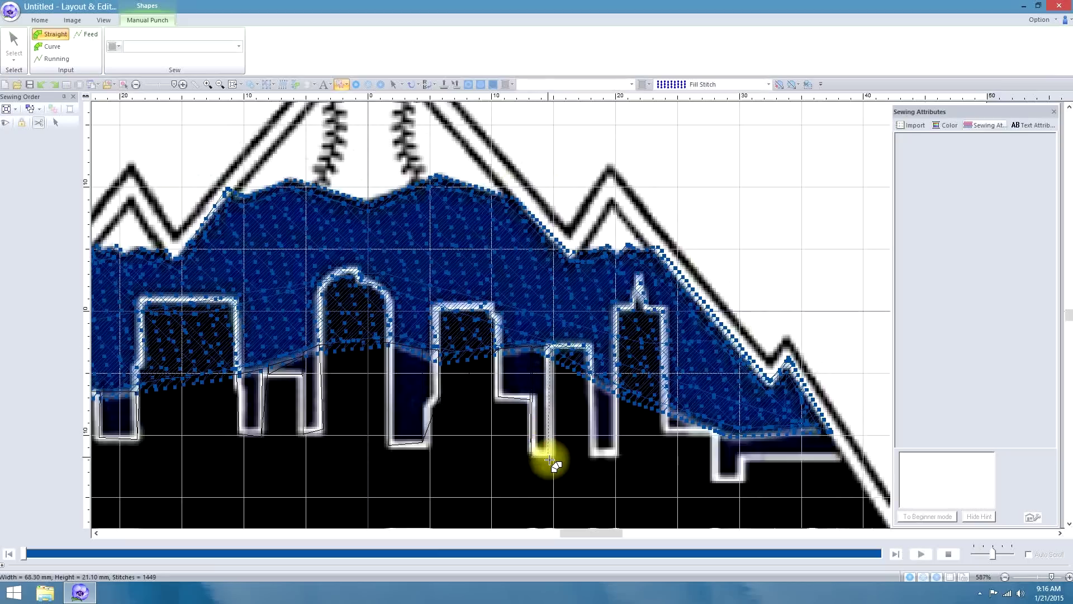
# Step: Lead a running stitch across the next short building, and fill the gap before the spired building with straight punch
pyautogui.press('r')
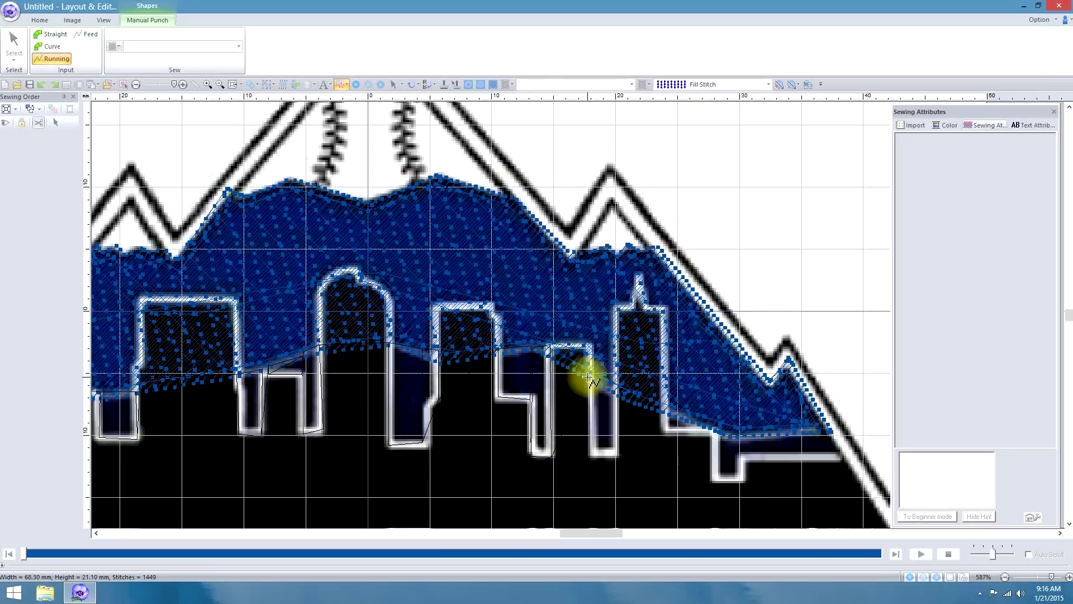
pyautogui.press('s')
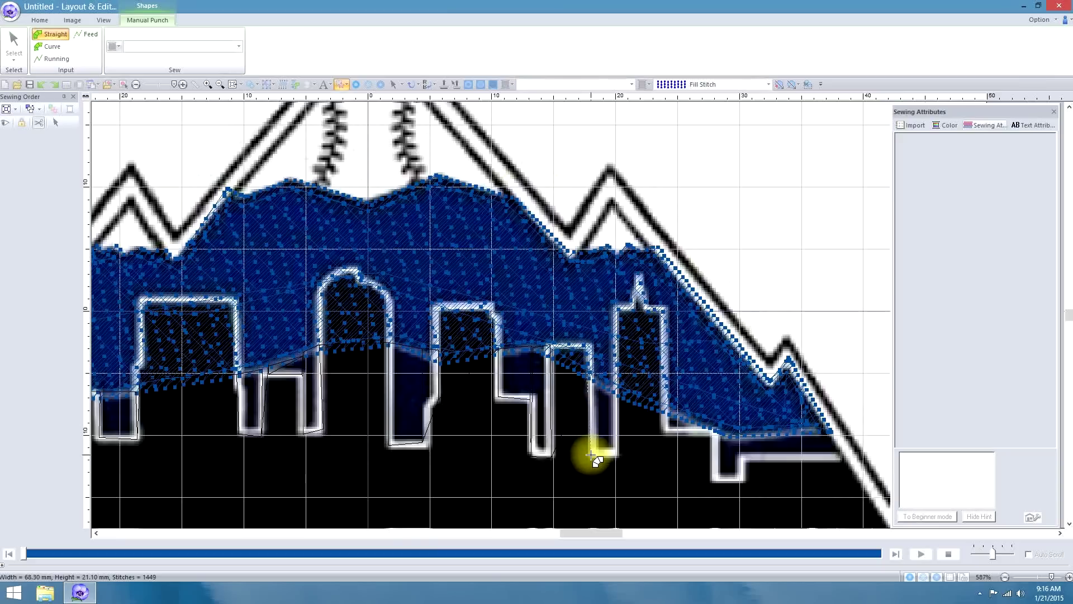
pyautogui.click(591, 454)
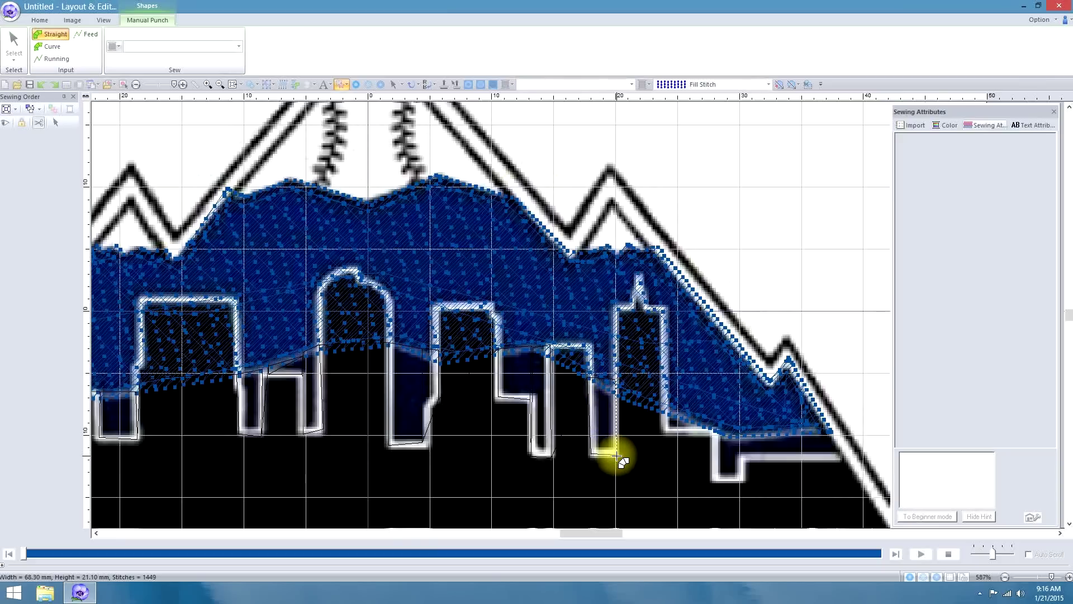
pyautogui.press('r')
pyautogui.click(617, 455)
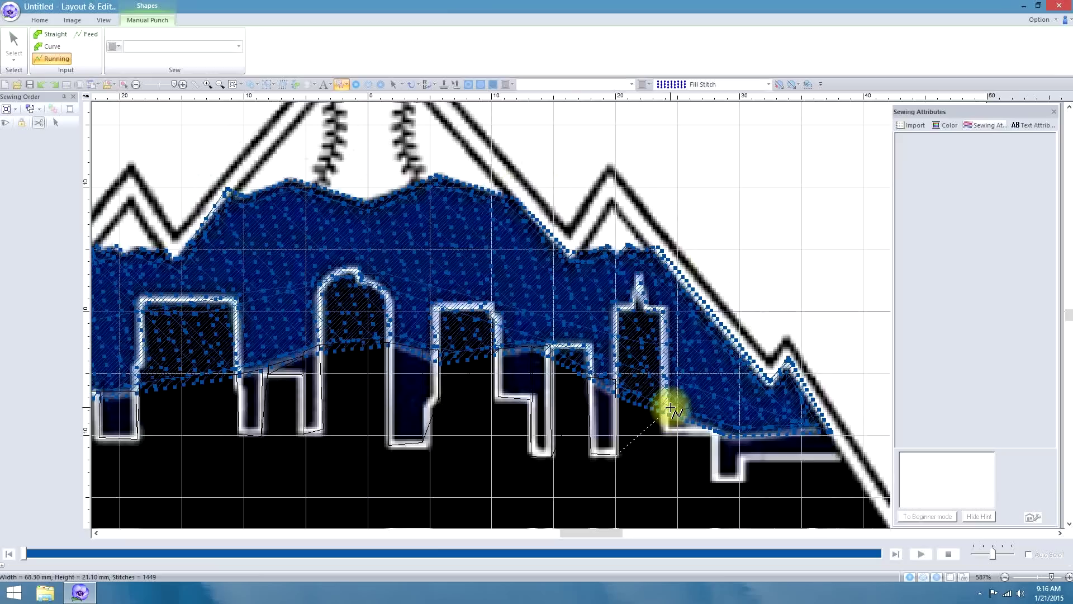
# Step: Cross the spired building with a running stitch, punch the notch and thin strip to the right slope, and finish the manual punch shape
pyautogui.click(666, 430)
pyautogui.click(716, 424)
pyautogui.click(717, 436)
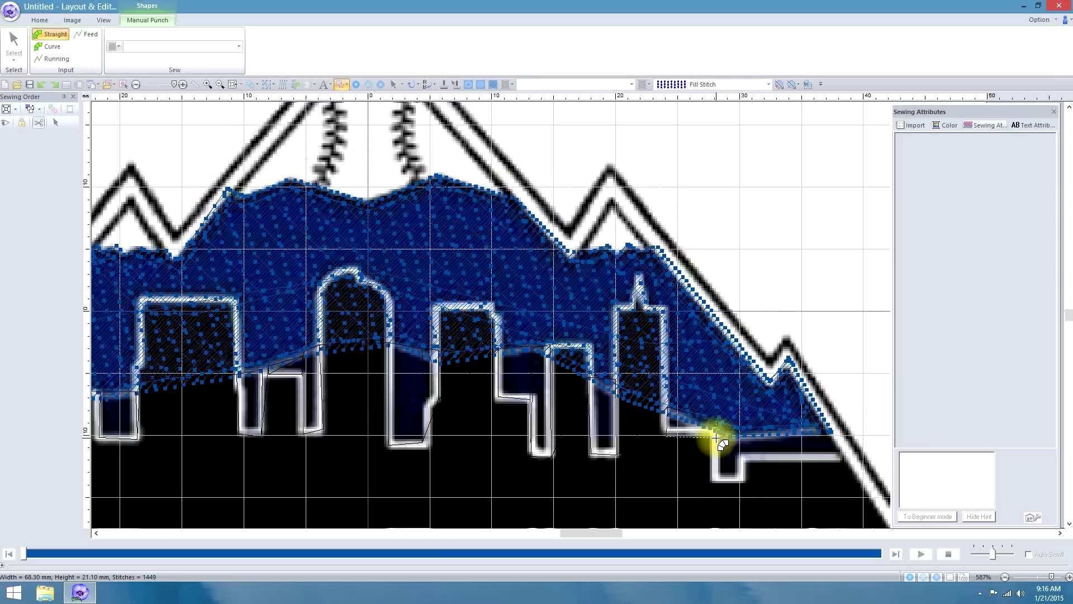
pyautogui.click(725, 475)
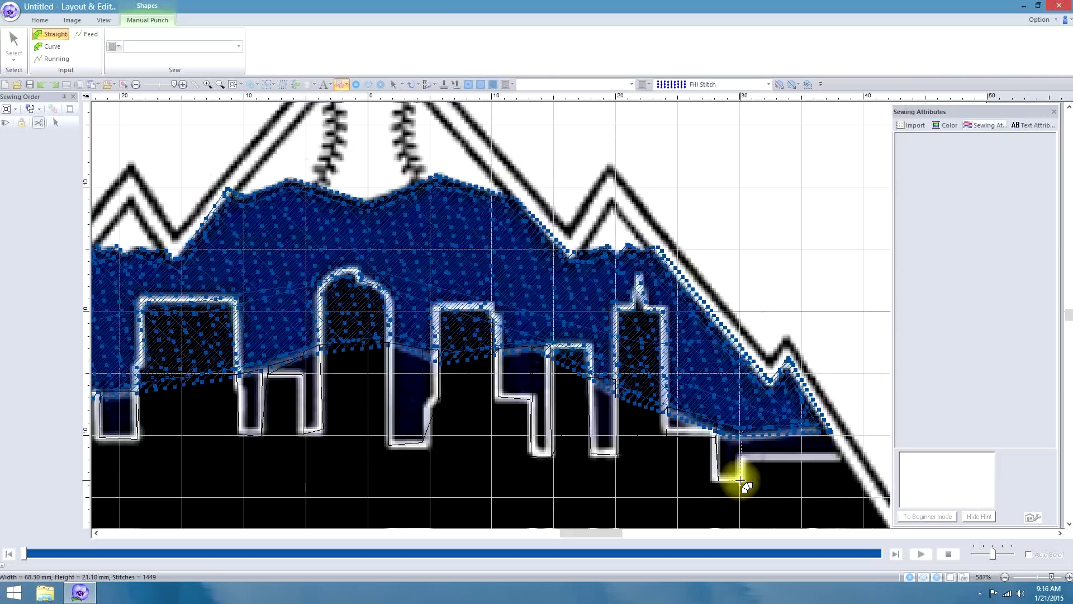
pyautogui.click(834, 436)
pyautogui.click(848, 461)
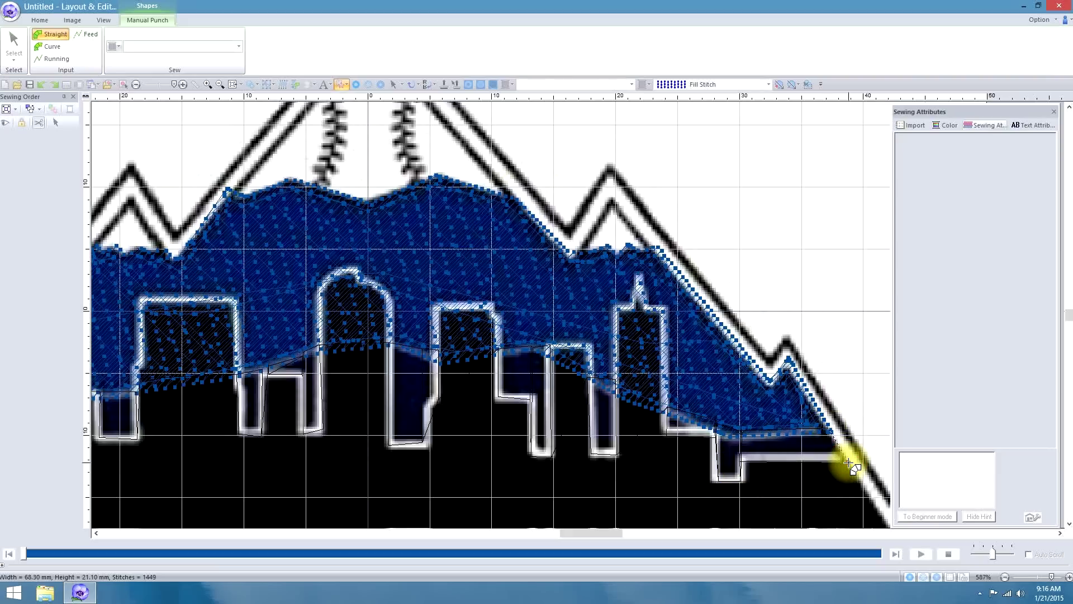
pyautogui.doubleClick(847, 462)
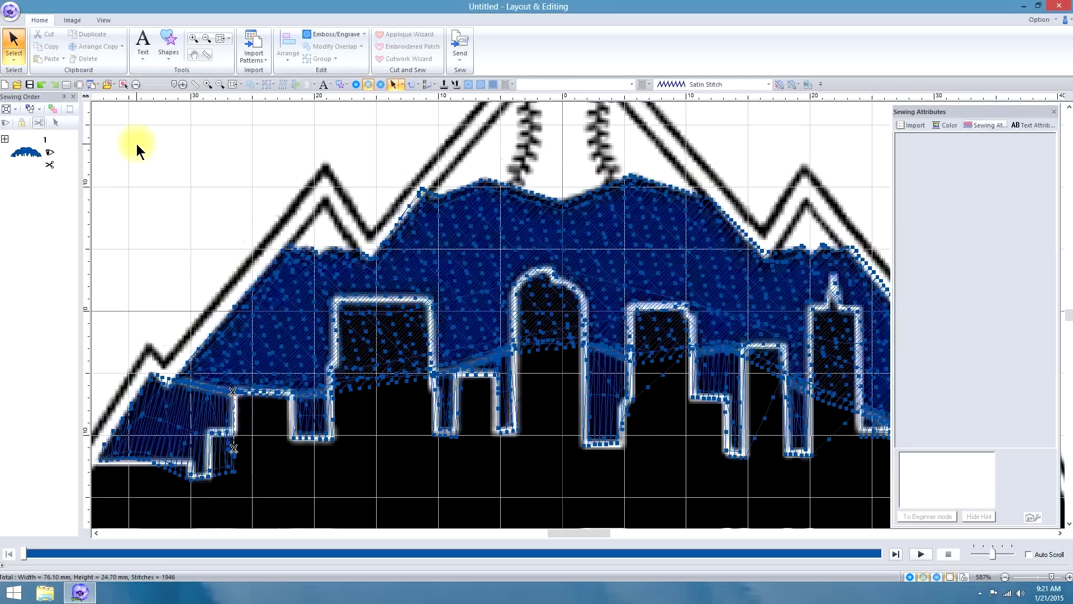
# Step: Recolor all the manual punch pieces, 1-2 through 1-16 in the sewing order, to Prussian Blue (007)
pyautogui.click(166, 424)
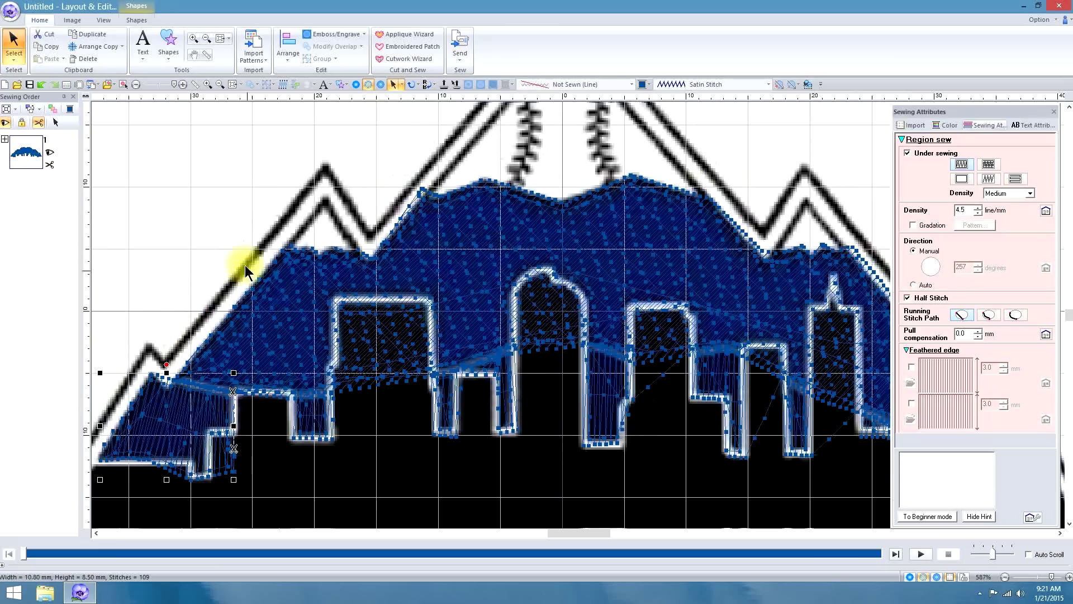
pyautogui.click(200, 230)
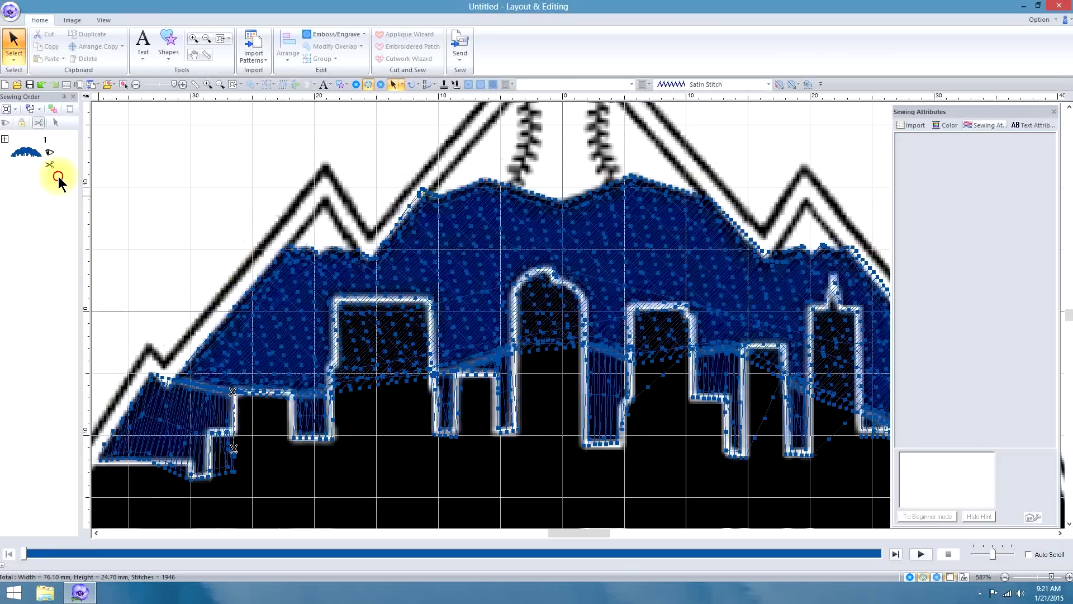
pyautogui.click(4, 139)
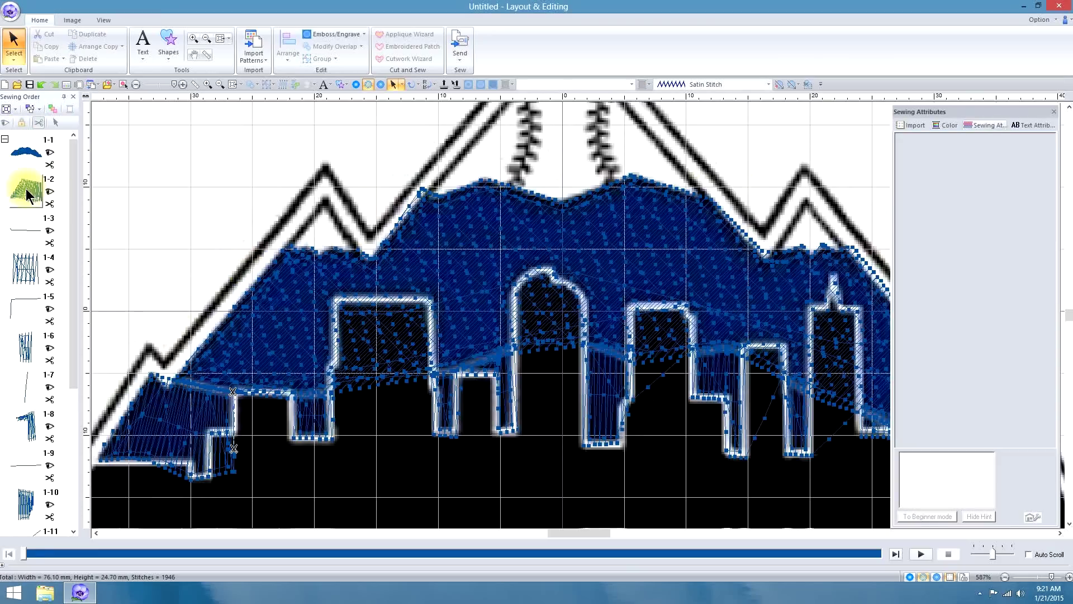
pyautogui.click(35, 186)
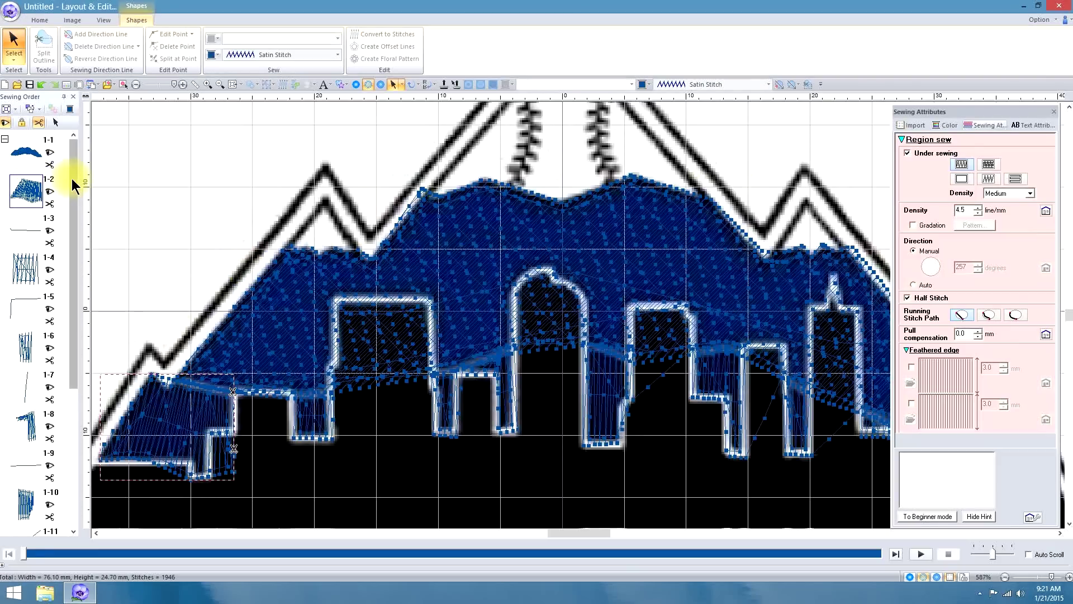
pyautogui.moveTo(74, 178); pyautogui.dragTo(43, 491)
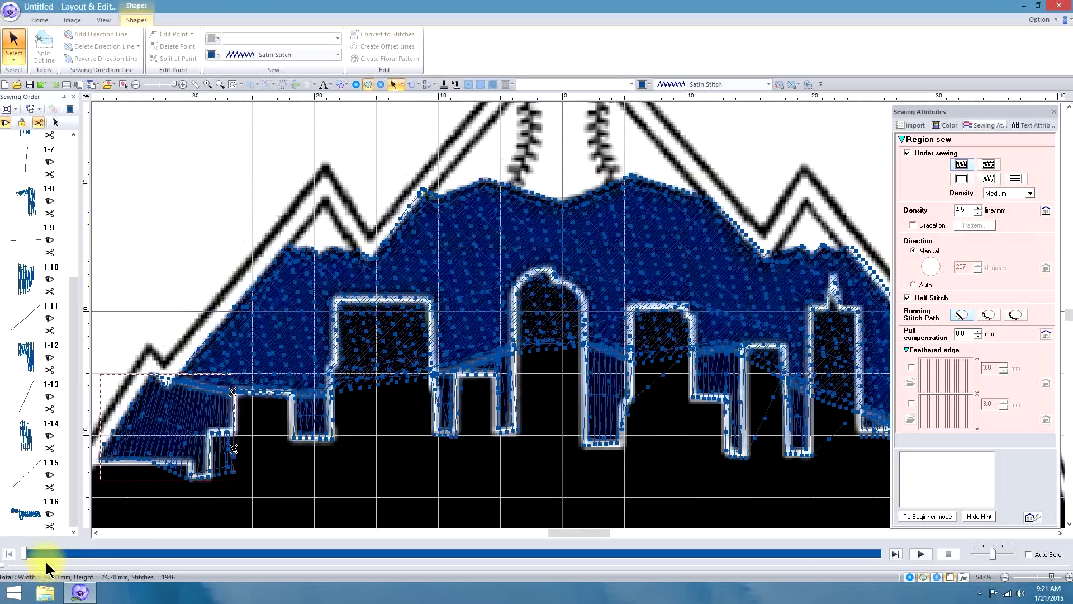
pyautogui.click(23, 516)
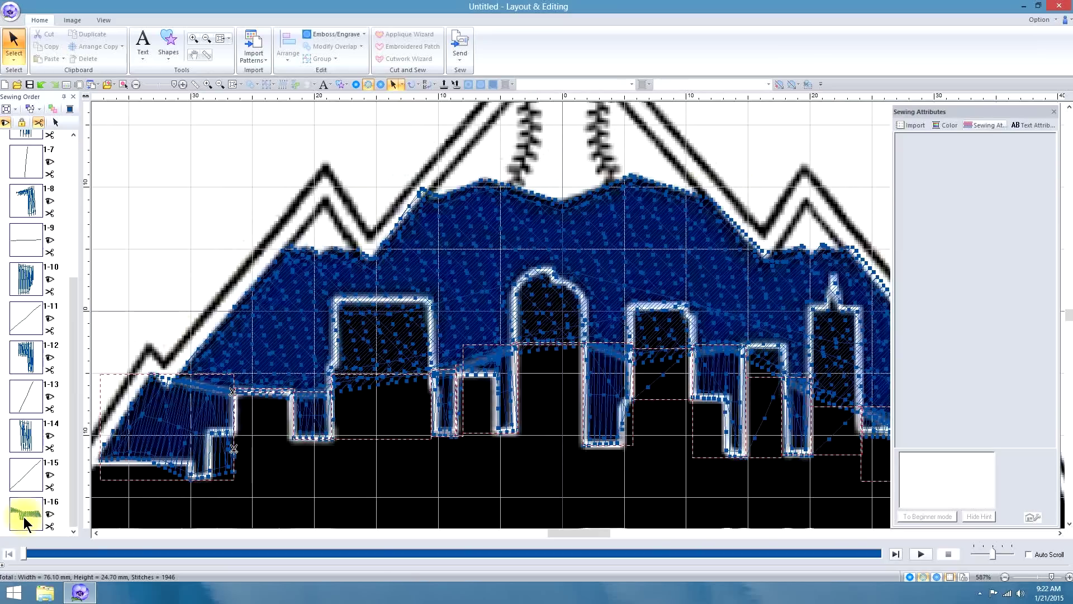
pyautogui.rightClick(23, 516)
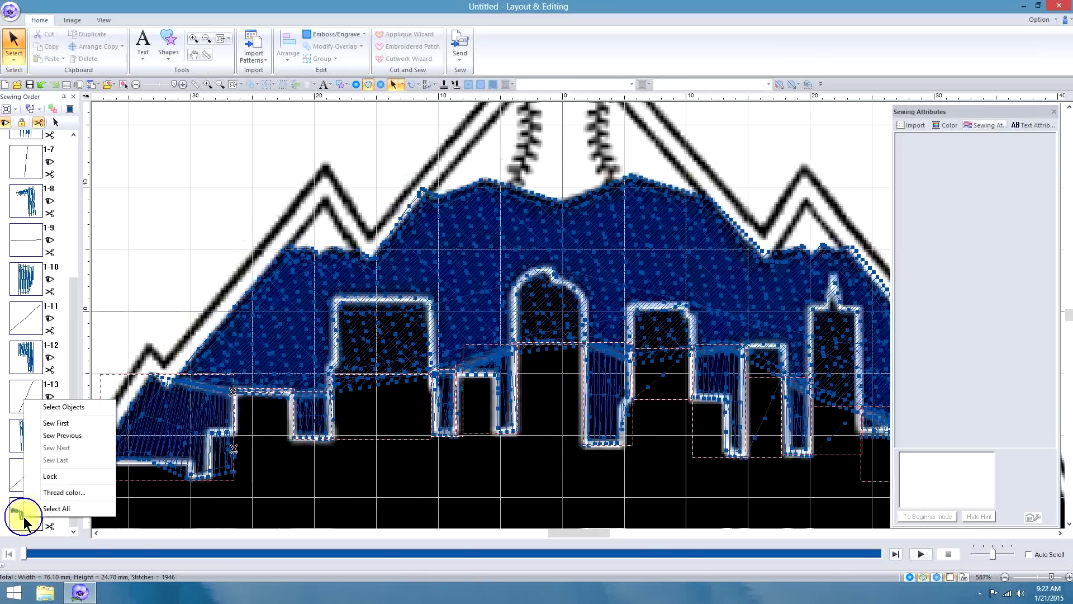
pyautogui.click(79, 408)
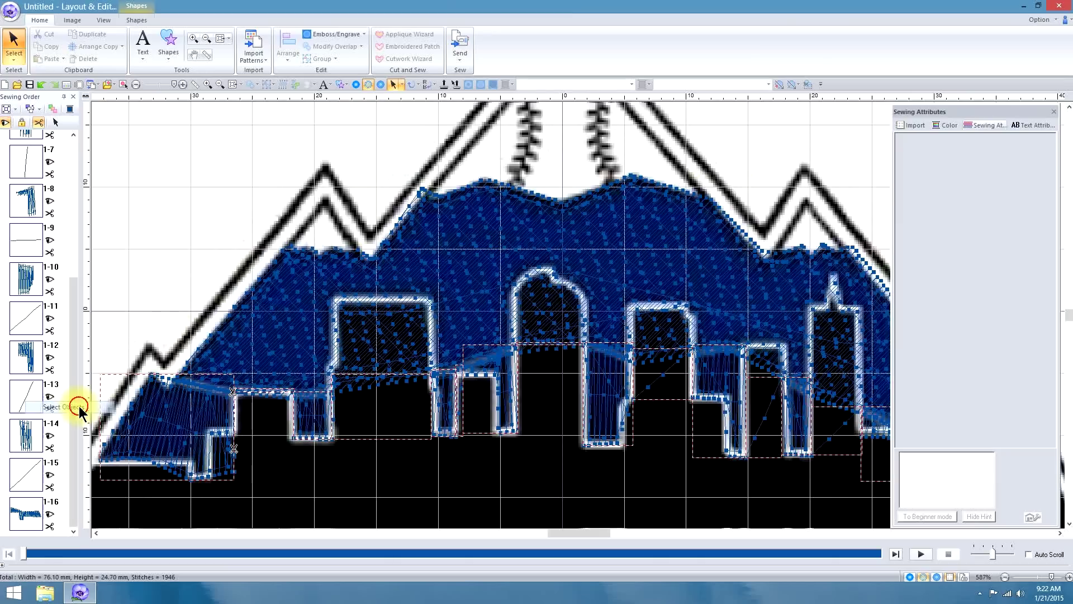
pyautogui.click(950, 126)
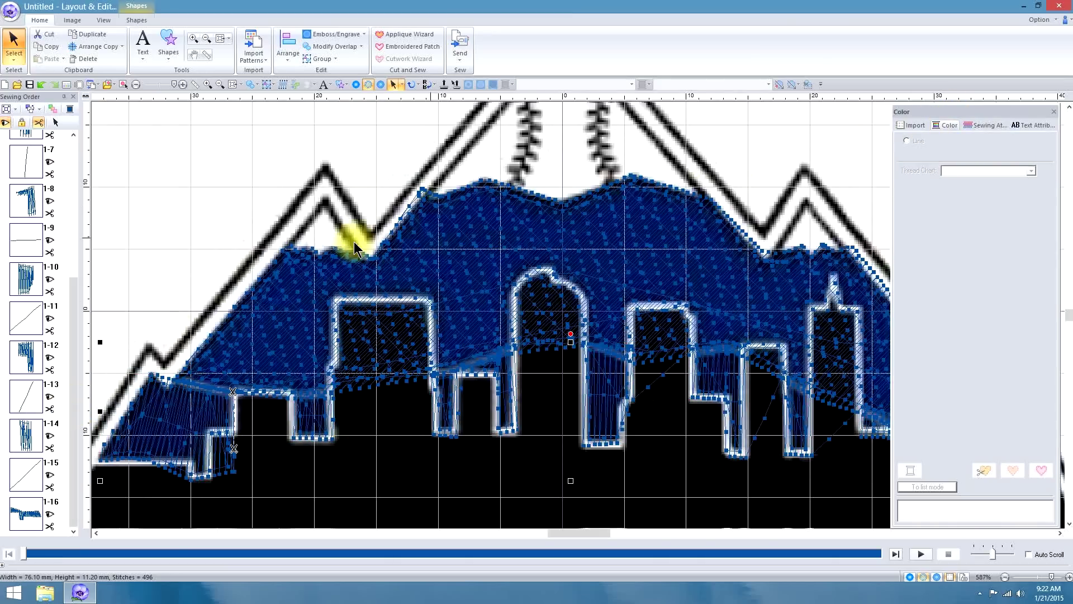
pyautogui.click(25, 512)
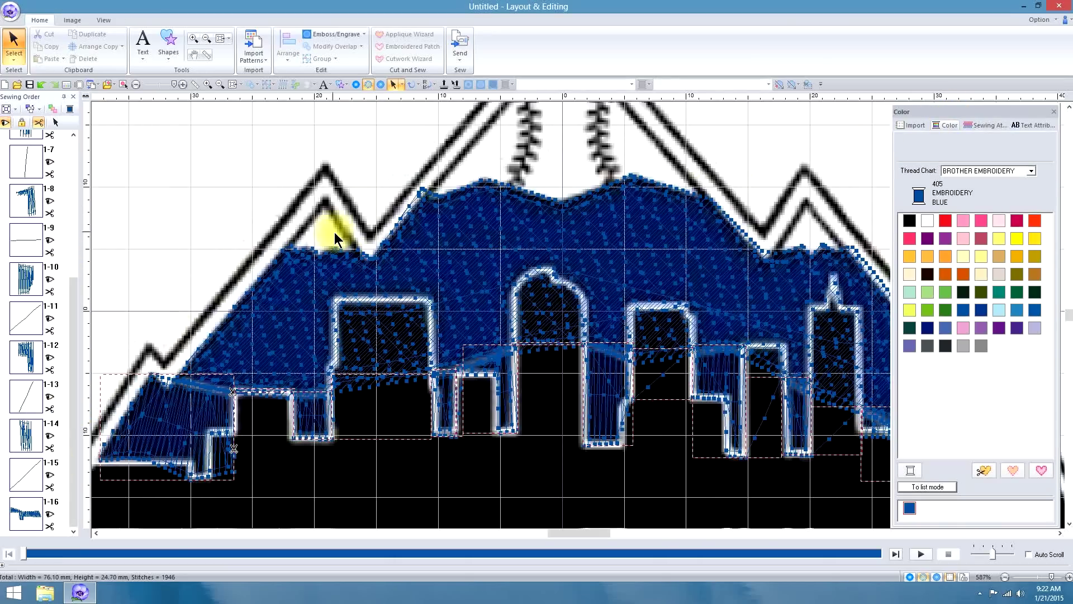
pyautogui.click(944, 328)
pyautogui.click(927, 330)
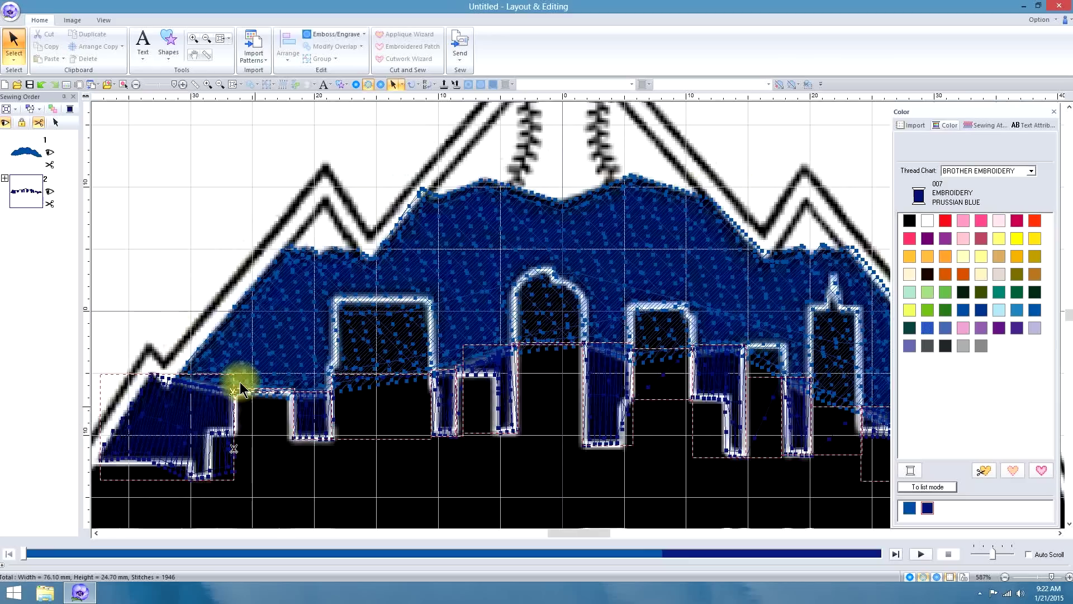
pyautogui.click(196, 246)
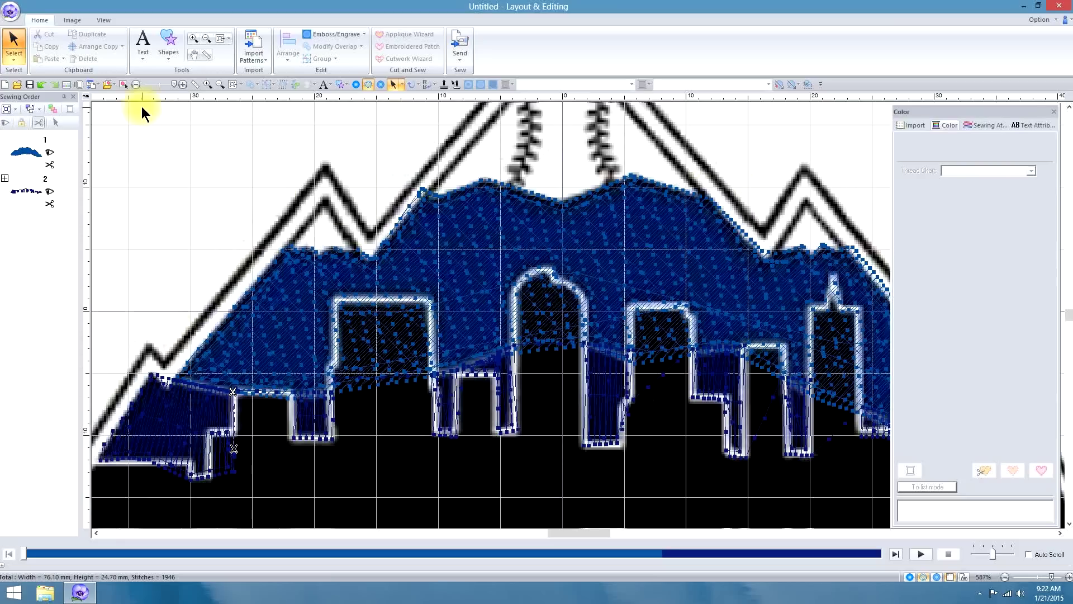
# Step: Reduce the leftmost punch piece to a single near-horizontal stitch direction line and change its region sew type to Fill Stitch
pyautogui.click(16, 64)
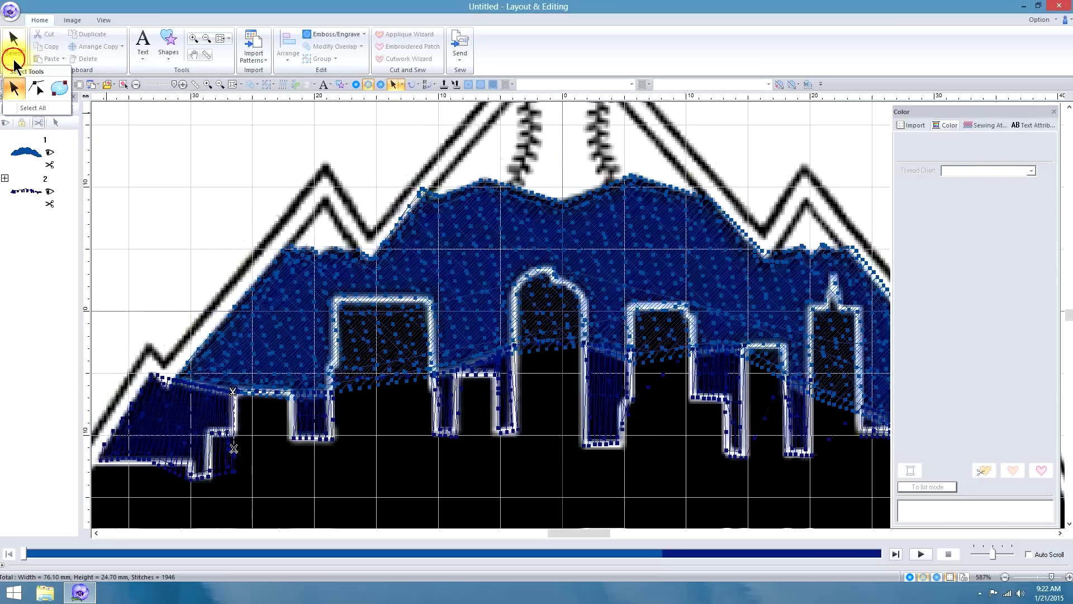
pyautogui.click(35, 87)
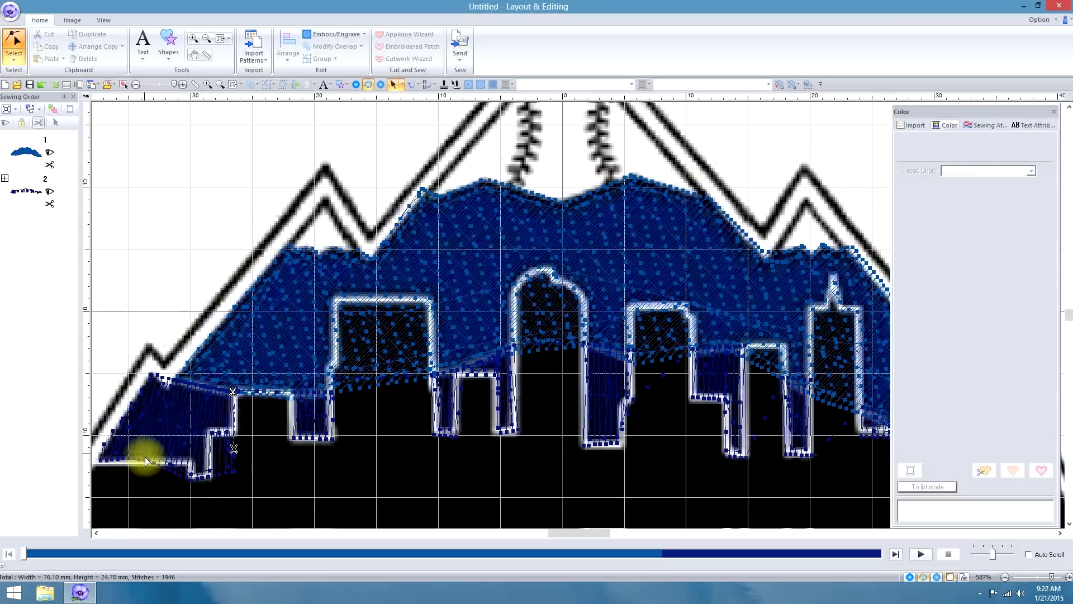
pyautogui.click(159, 427)
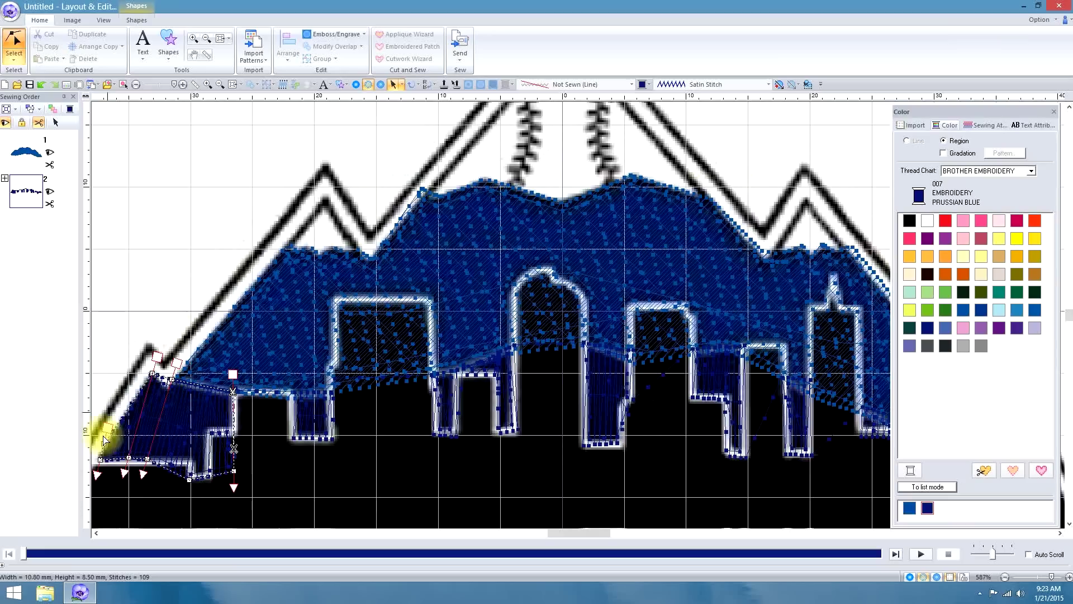
pyautogui.click(233, 375)
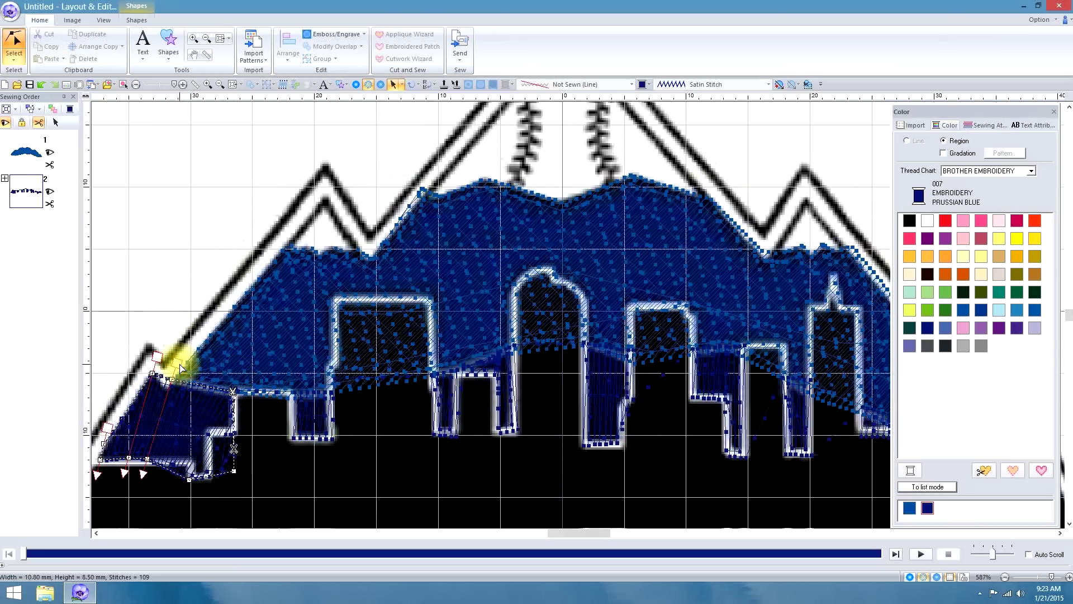
pyautogui.click(178, 366)
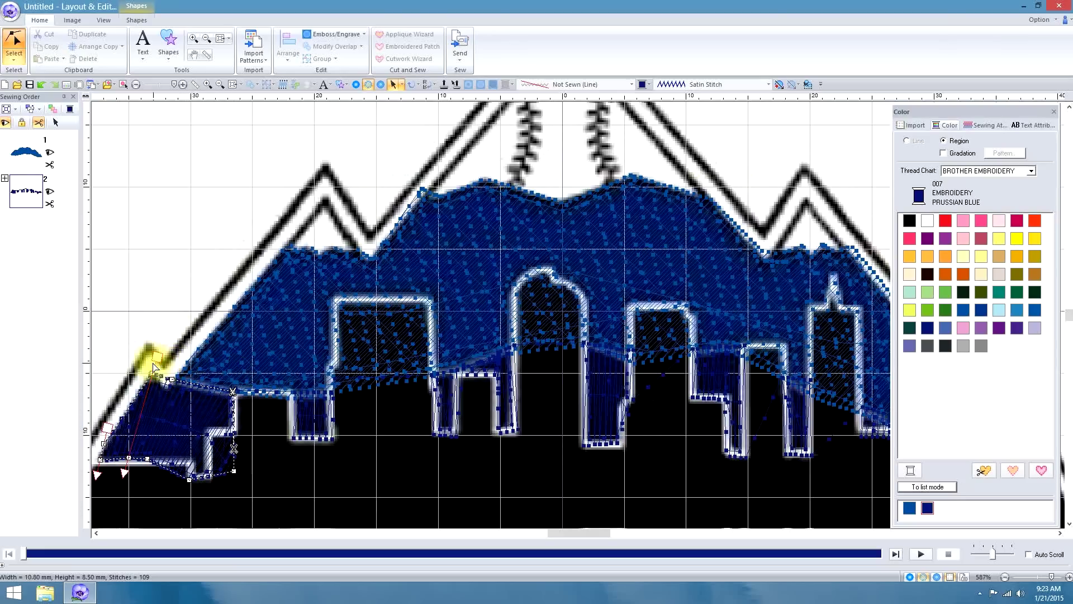
pyautogui.click(159, 362)
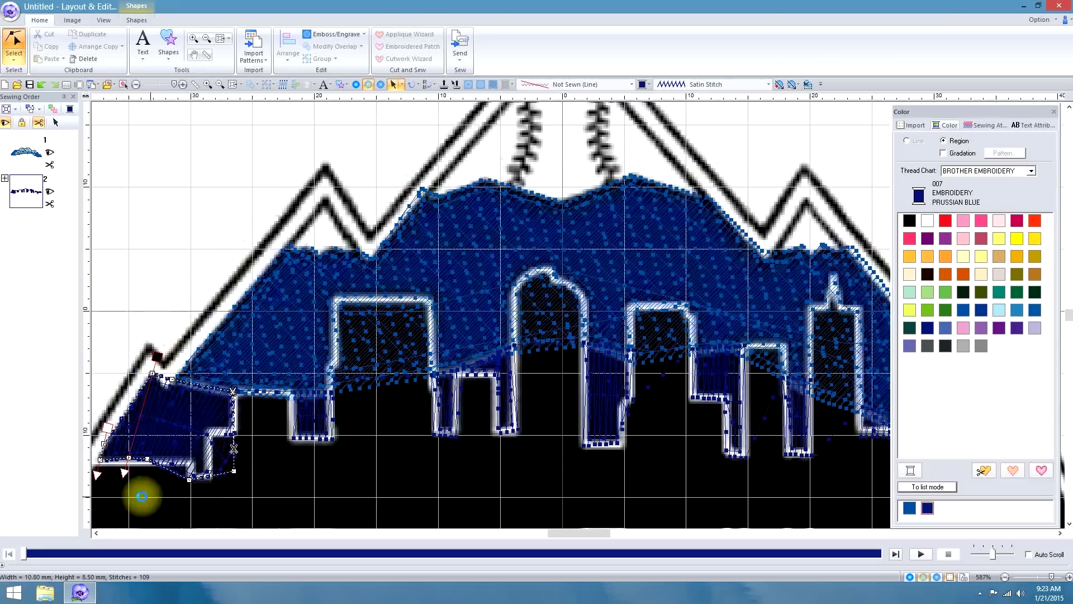
pyautogui.moveTo(98, 477); pyautogui.dragTo(244, 449)
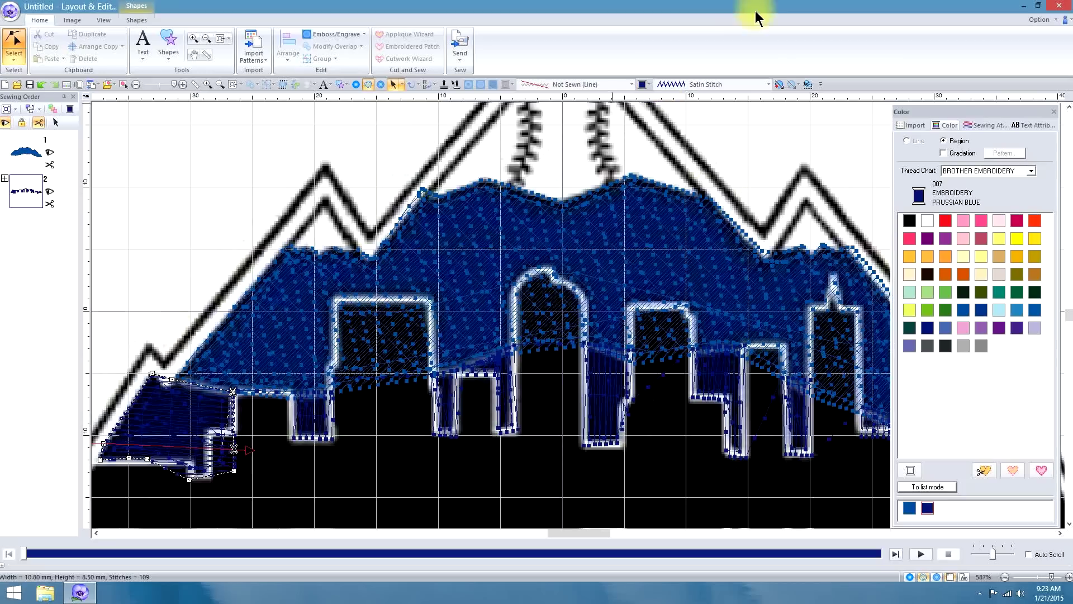
pyautogui.click(768, 84)
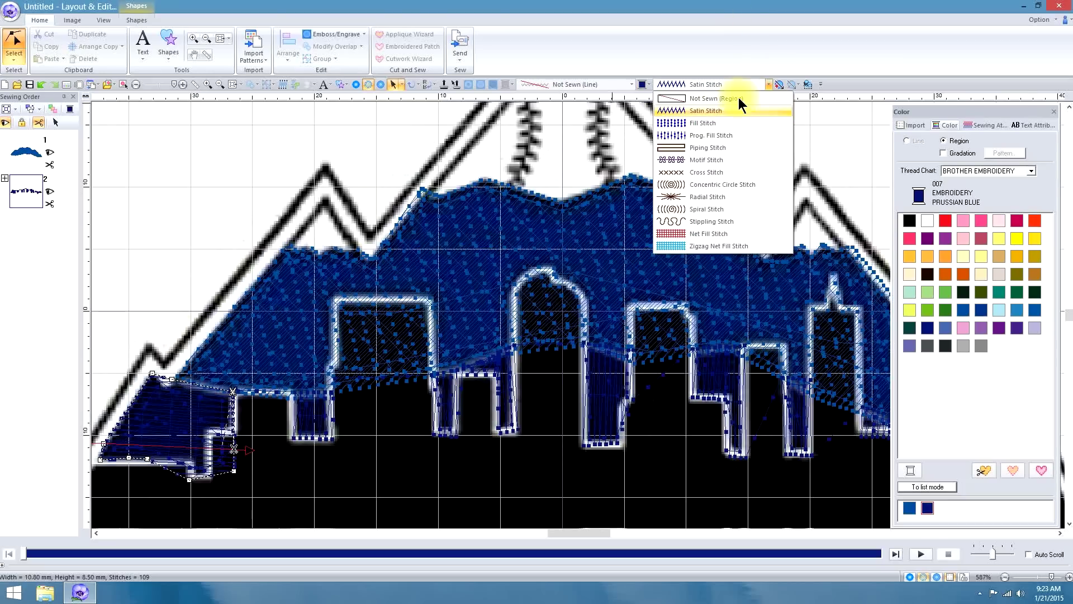
pyautogui.click(708, 121)
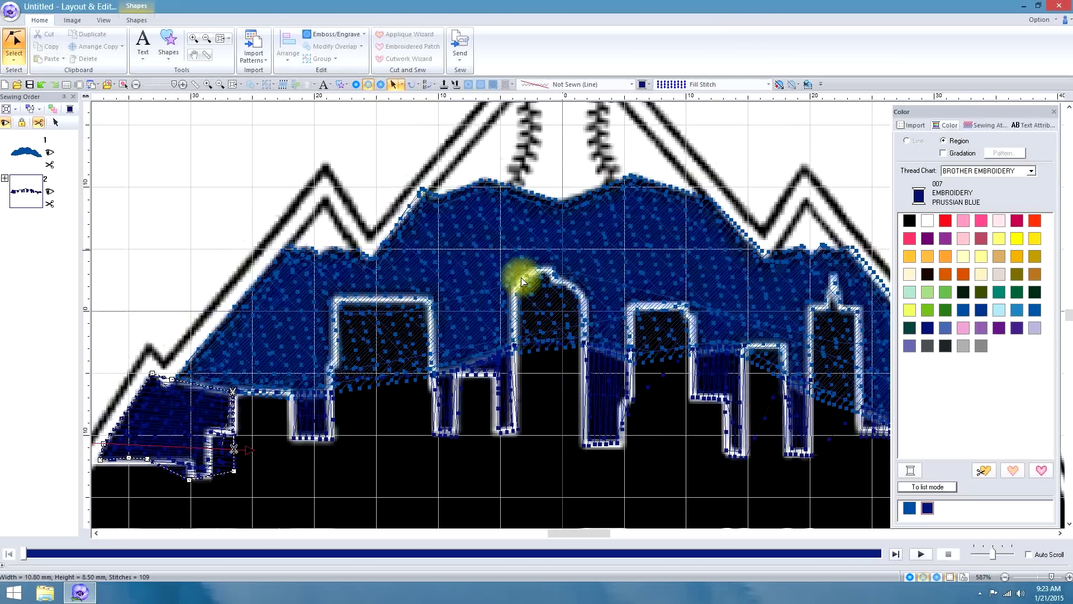
# Step: Give the gap piece before the first tall flat-topped building one horizontal direction line and set its sew type to Fill Stitch
pyautogui.click(336, 416)
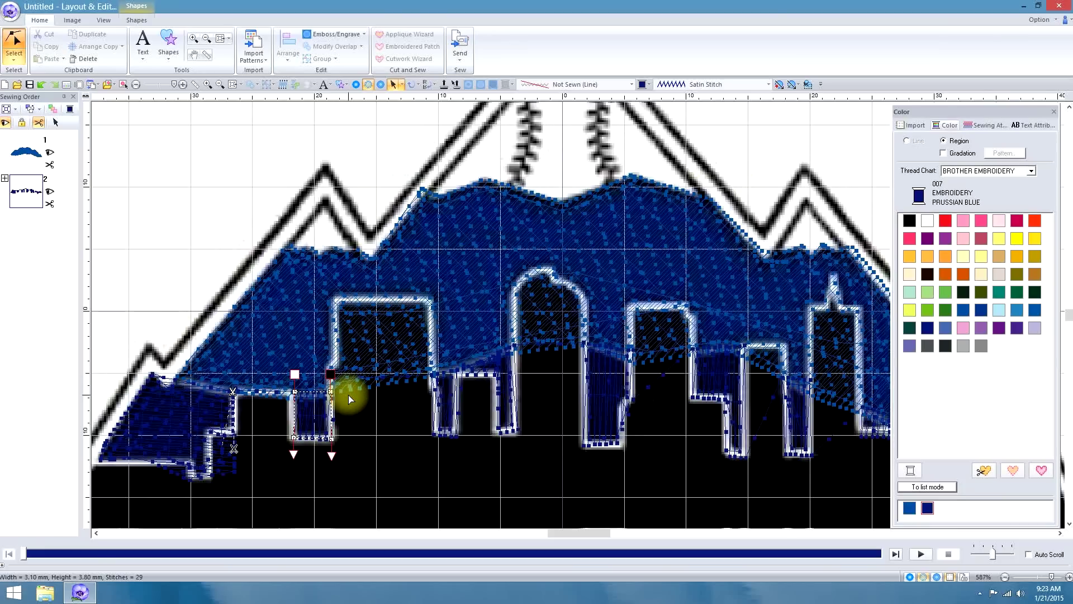
pyautogui.click(347, 395)
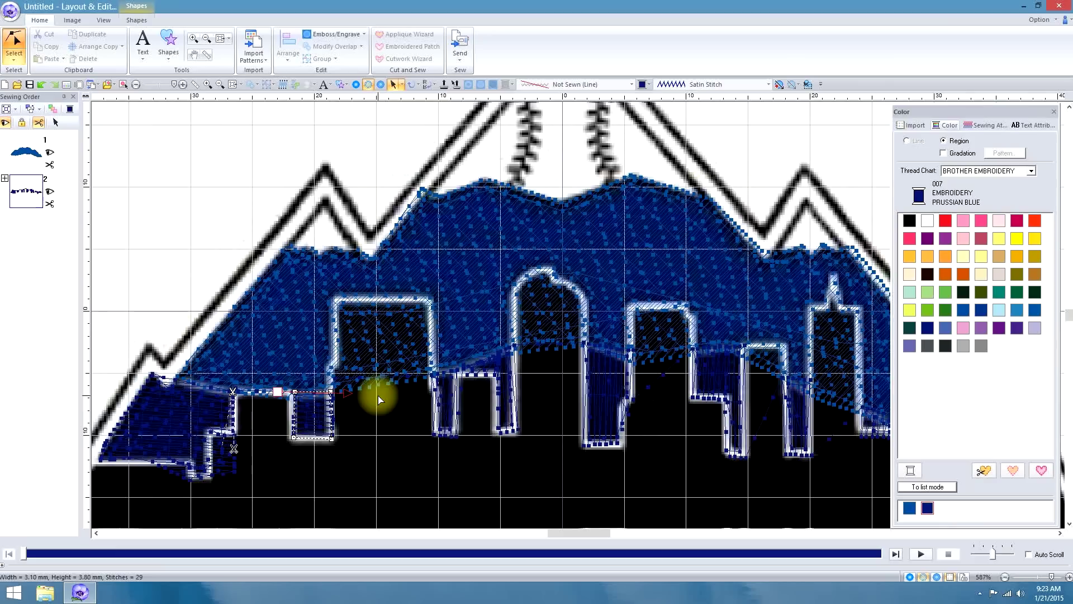
pyautogui.click(278, 391)
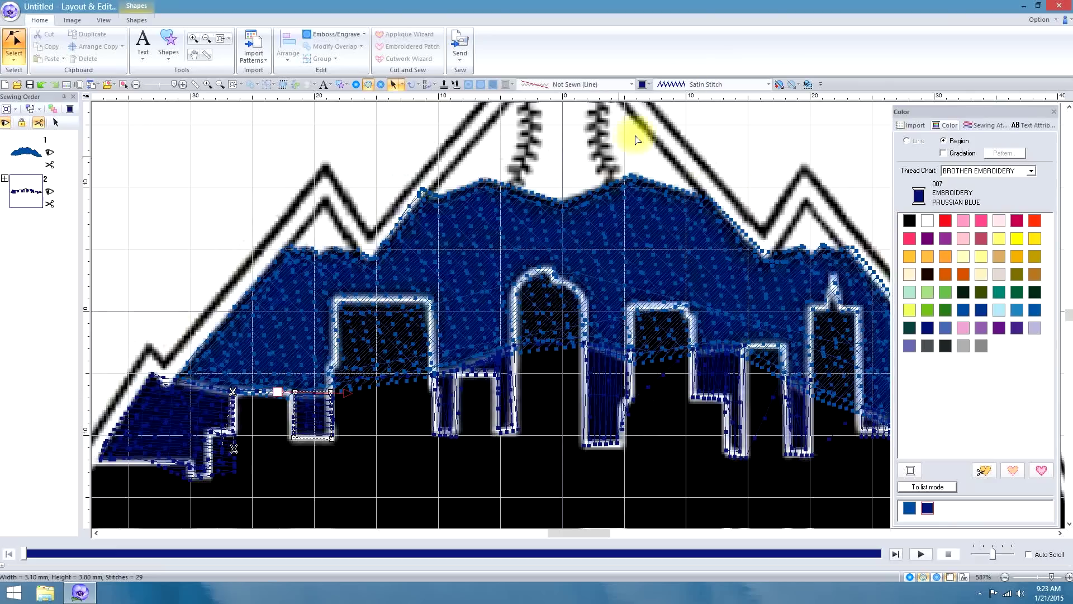
pyautogui.click(768, 84)
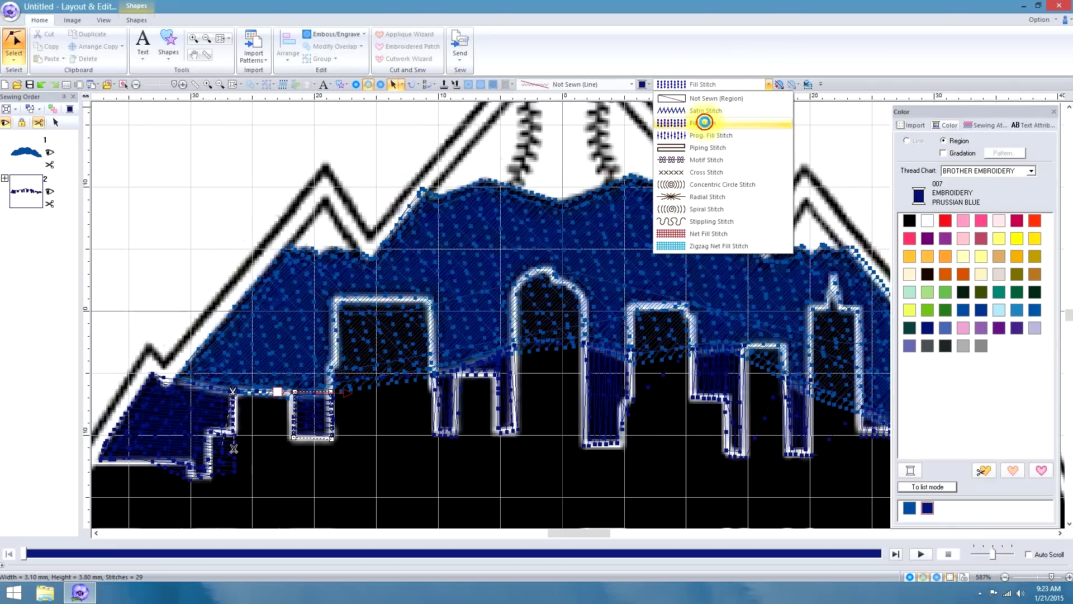
pyautogui.click(704, 92)
# Step: Remove the extra direction line from the narrow slot just right of the first tall building and turn the remaining one horizontal
pyautogui.click(447, 402)
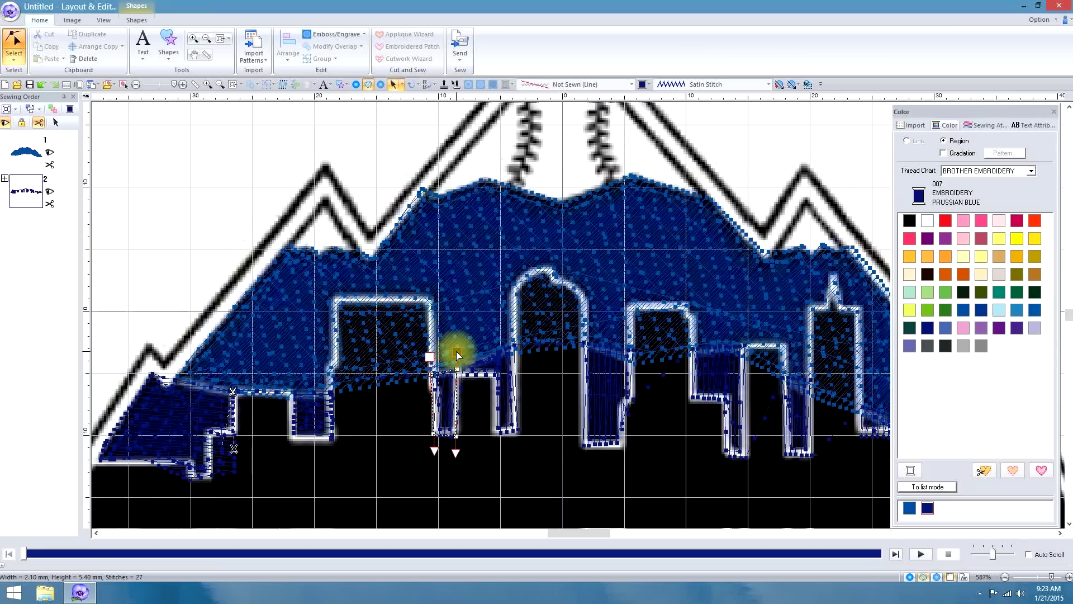
pyautogui.click(434, 449)
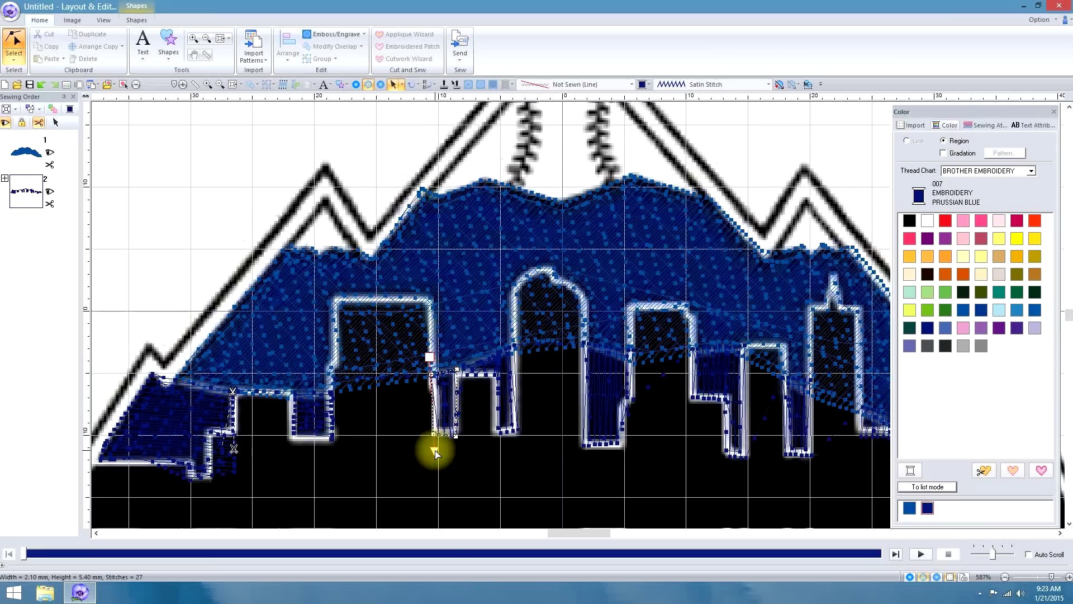
pyautogui.click(485, 377)
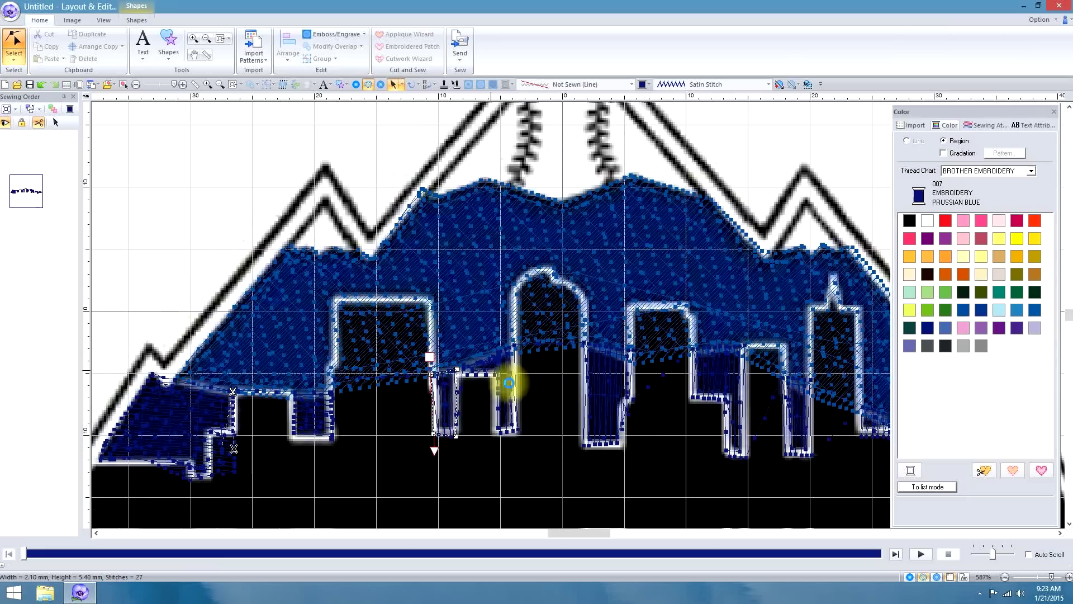
# Step: Delete the extra direction lines in the stepped piece left of the domed building and turn the remaining one horizontal
pyautogui.click(508, 406)
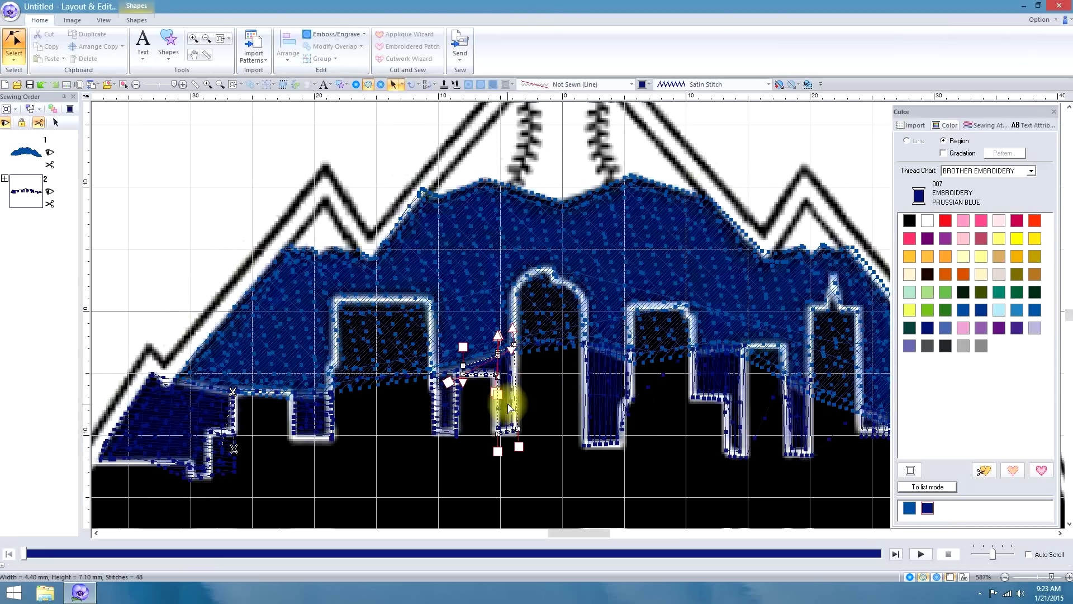
pyautogui.click(462, 349)
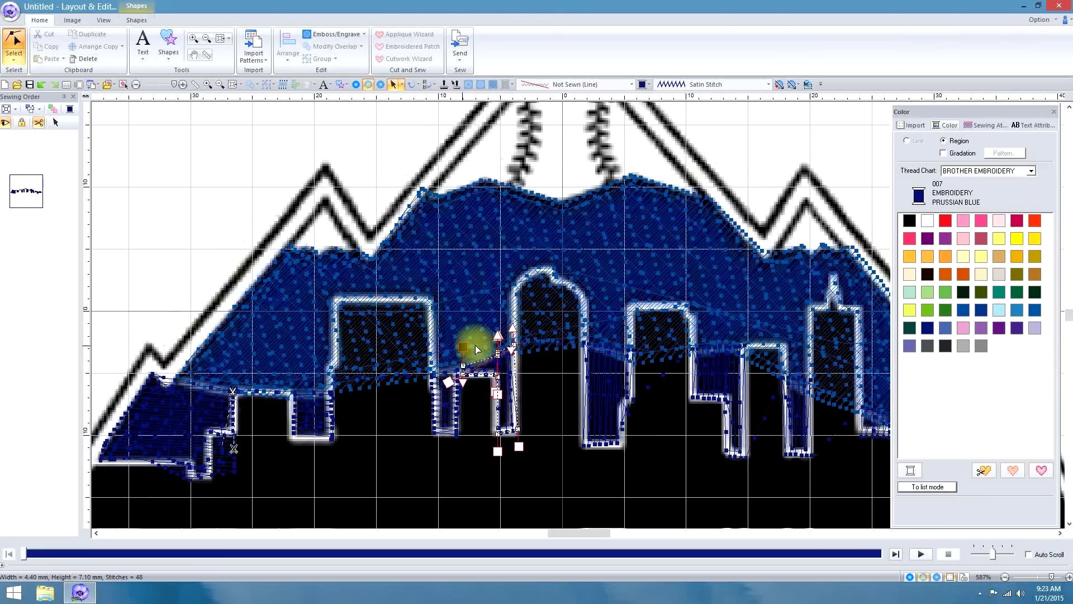
pyautogui.click(499, 398)
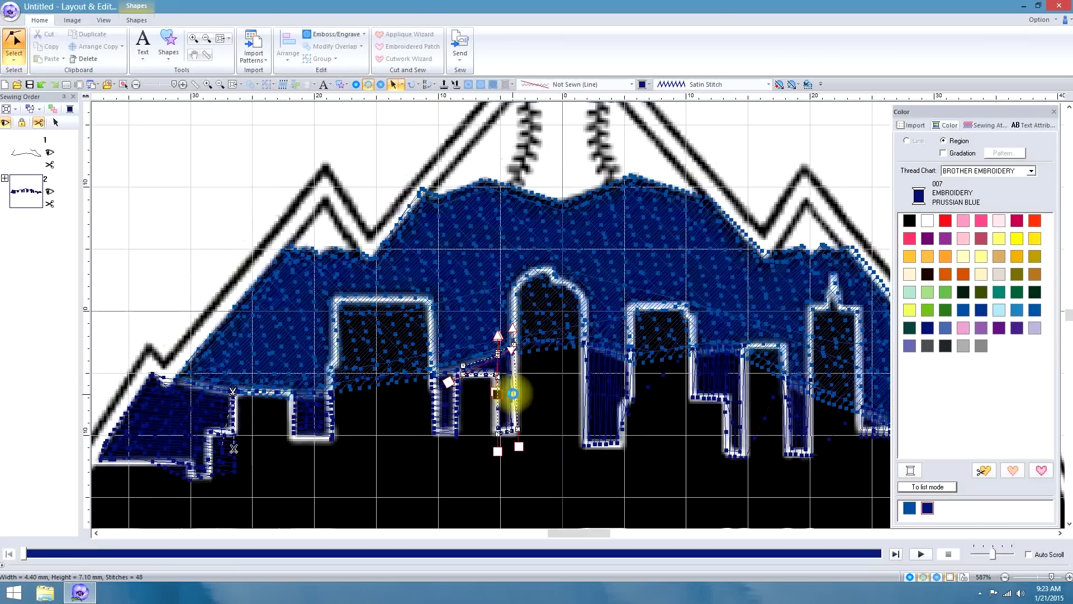
pyautogui.click(513, 332)
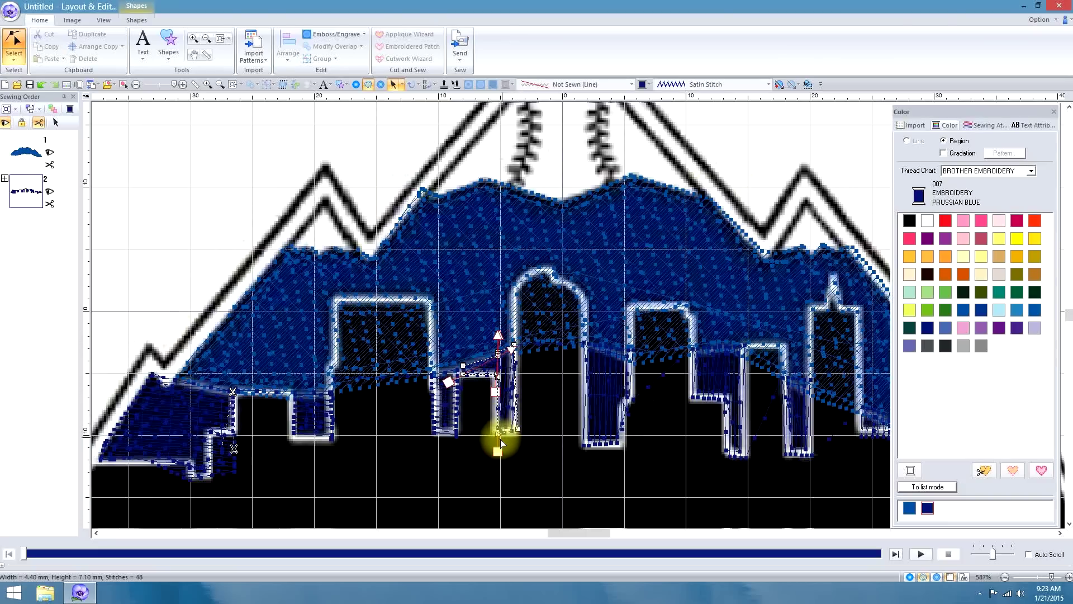
pyautogui.moveTo(497, 452); pyautogui.dragTo(508, 438)
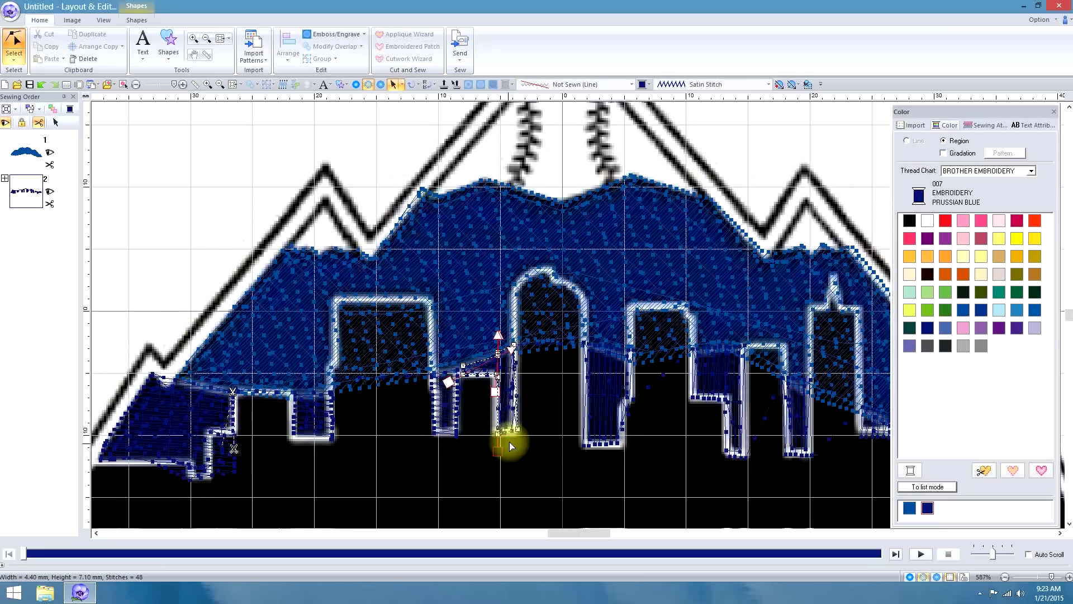
pyautogui.click(448, 385)
pyautogui.moveTo(499, 339); pyautogui.dragTo(538, 374)
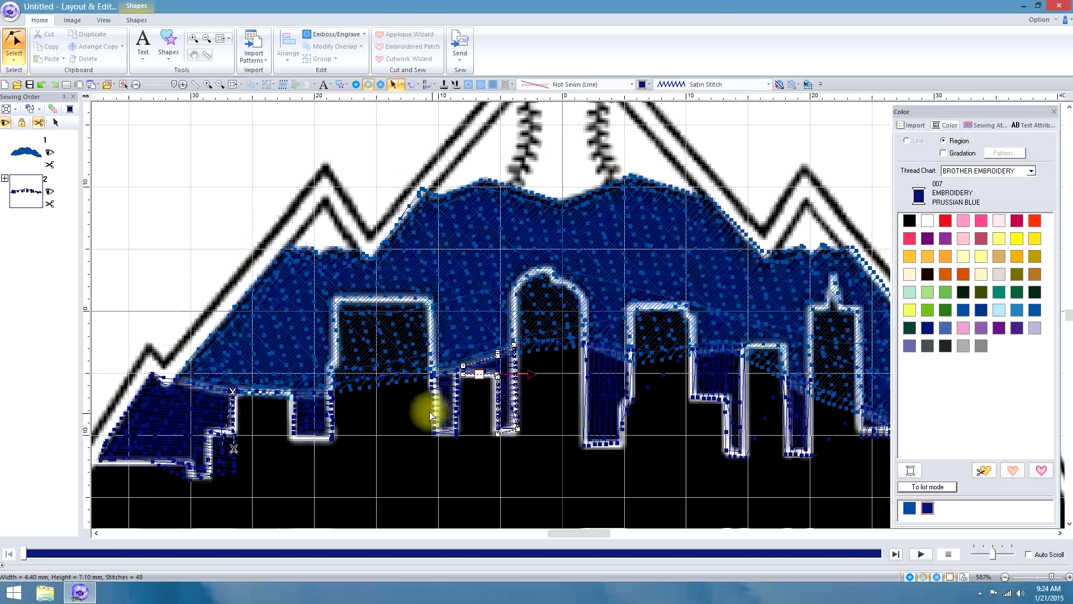
# Step: Reduce the gap piece just right of the domed building to one near-horizontal direction line and set its sew type to Fill Stitch
pyautogui.click(605, 406)
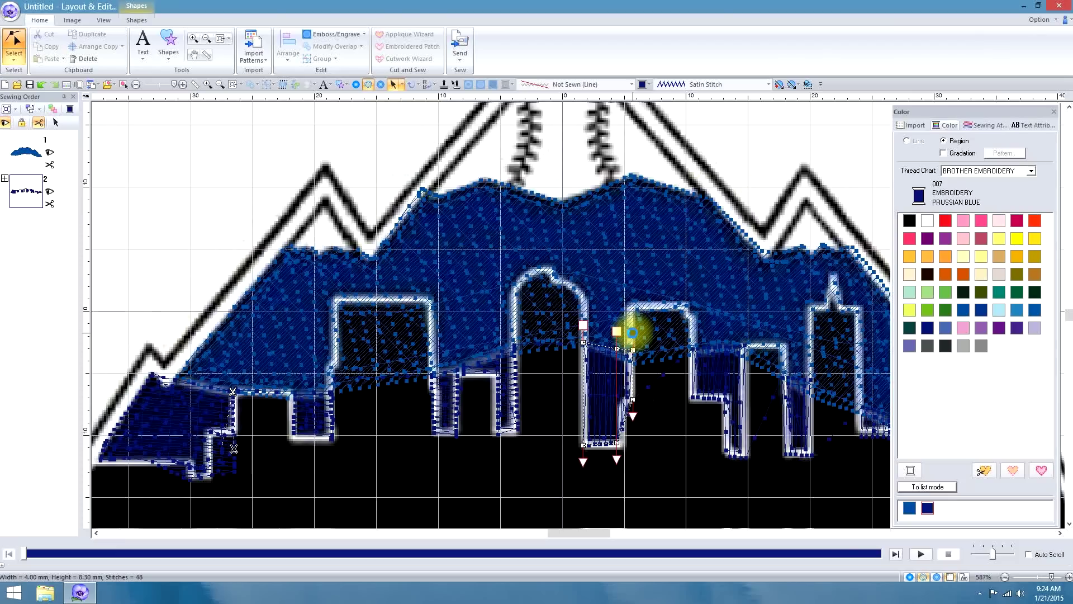
pyautogui.moveTo(619, 334)
pyautogui.mouseDown()
pyautogui.moveTo(582, 467)
pyautogui.moveTo(669, 391)
pyautogui.moveTo(679, 351)
pyautogui.moveTo(611, 384)
pyautogui.moveTo(587, 410)
pyautogui.mouseUp()
pyautogui.moveTo(582, 322)
pyautogui.mouseDown()
pyautogui.moveTo(570, 383)
pyautogui.moveTo(581, 459)
pyautogui.mouseUp()
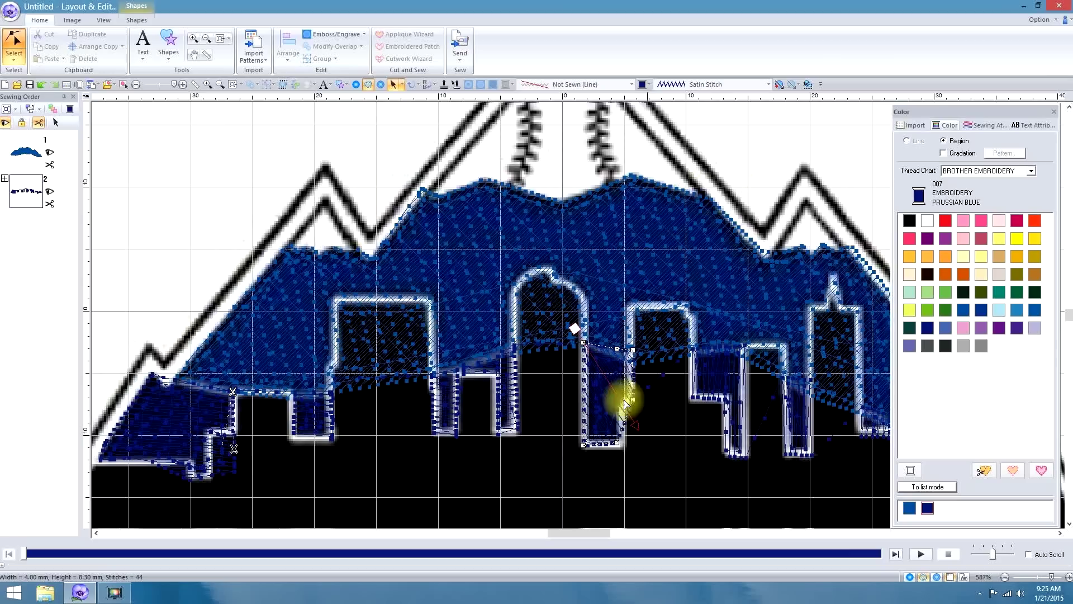
pyautogui.click(643, 420)
pyautogui.click(653, 389)
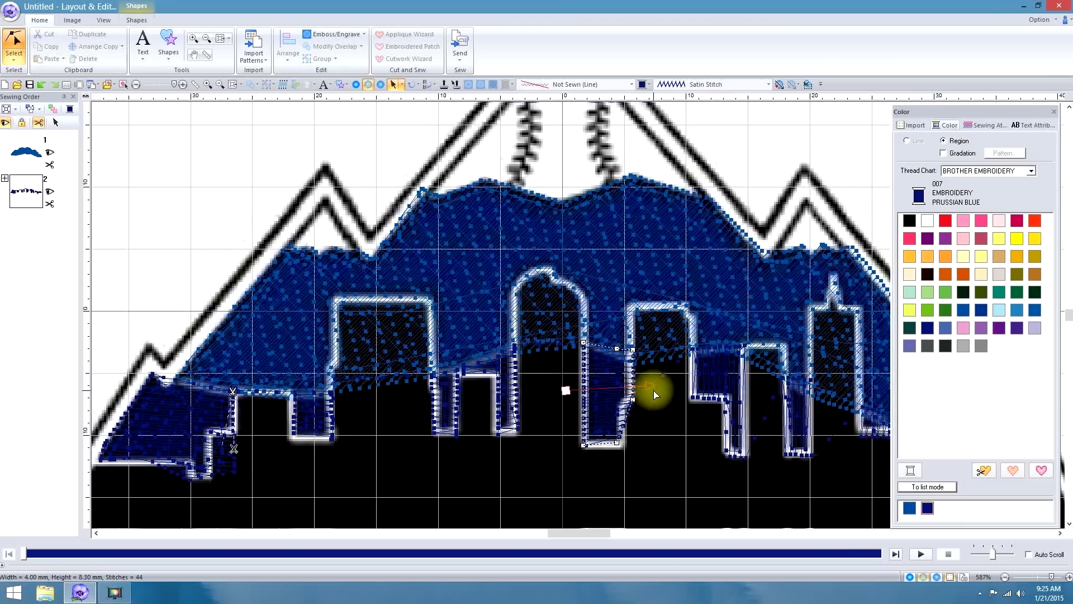
pyautogui.click(768, 84)
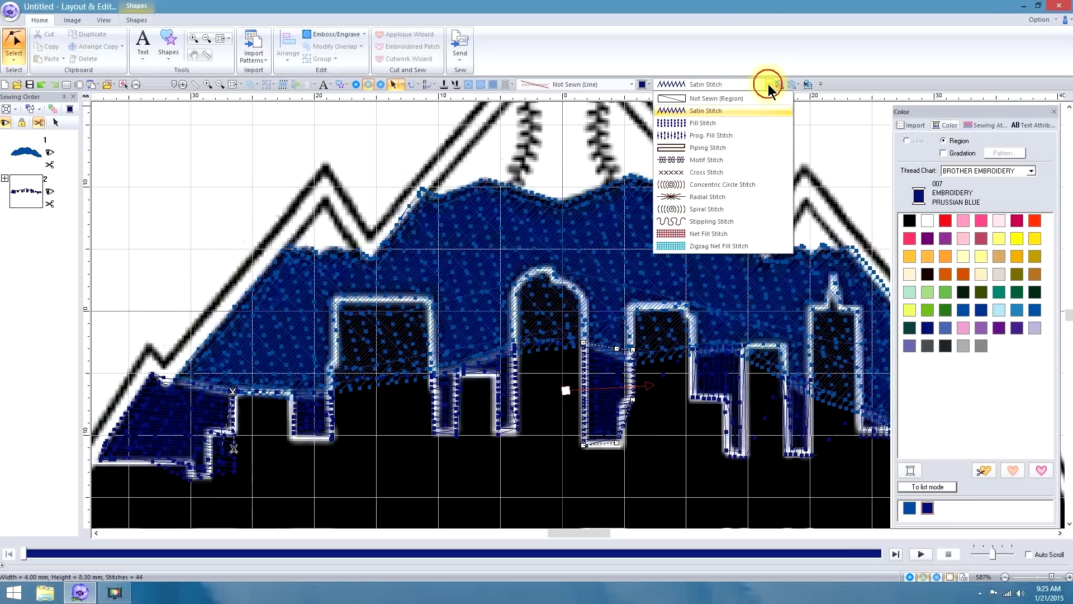
pyautogui.click(704, 123)
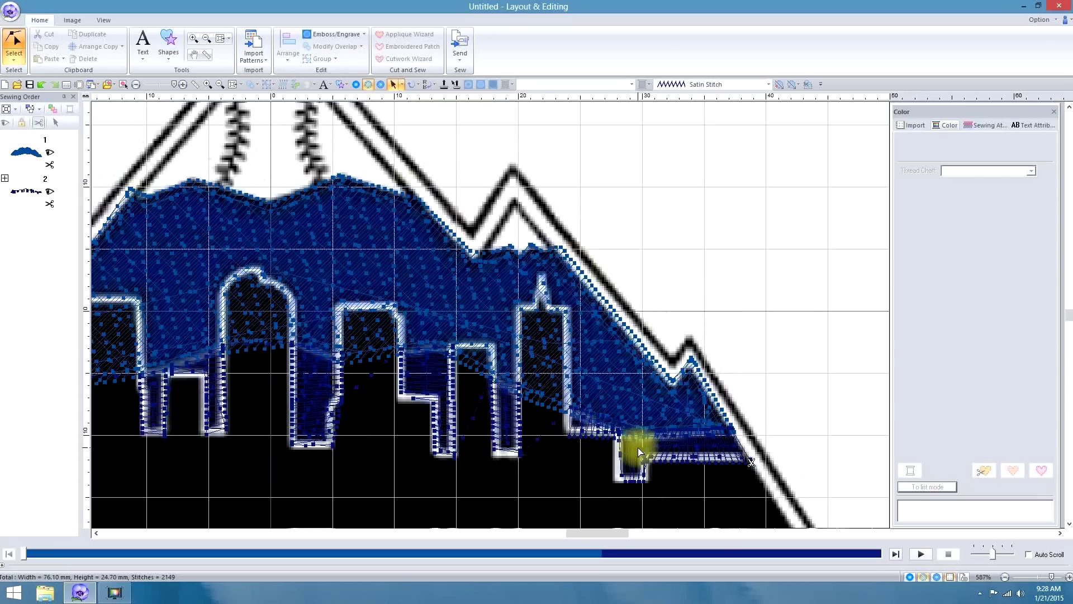
# Step: Try to re-angle the stitch direction lines of the rightmost punch piece, and undo the attempt
pyautogui.click(639, 452)
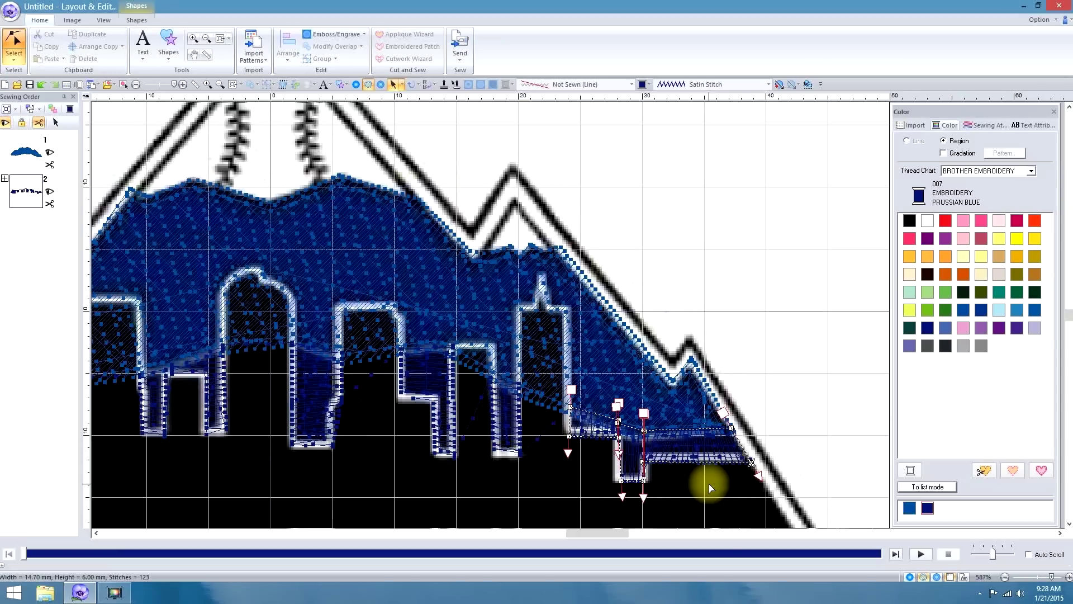
pyautogui.click(668, 476)
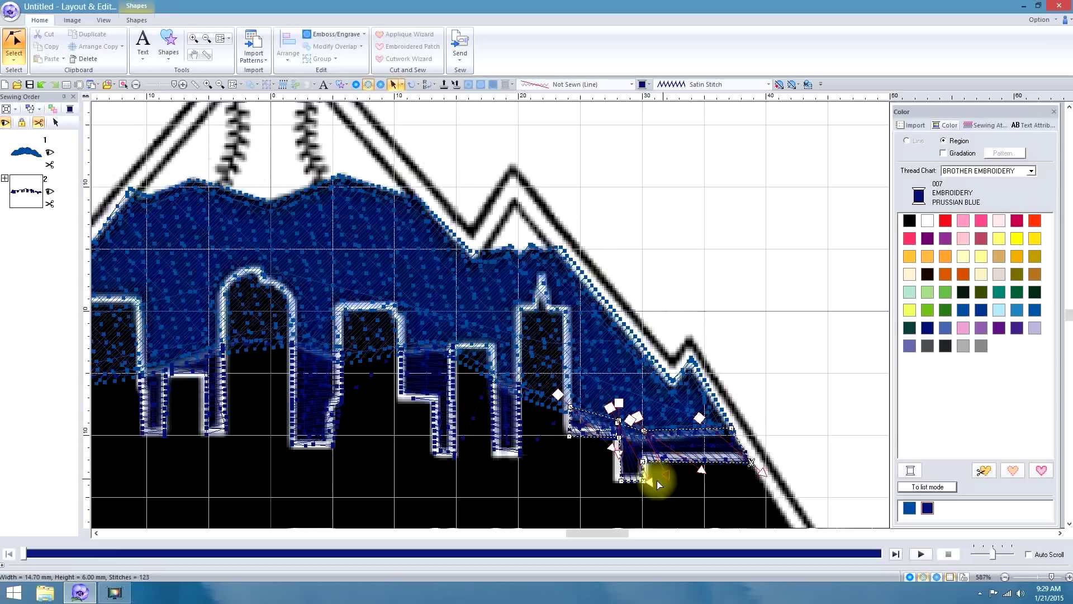
pyautogui.click(666, 474)
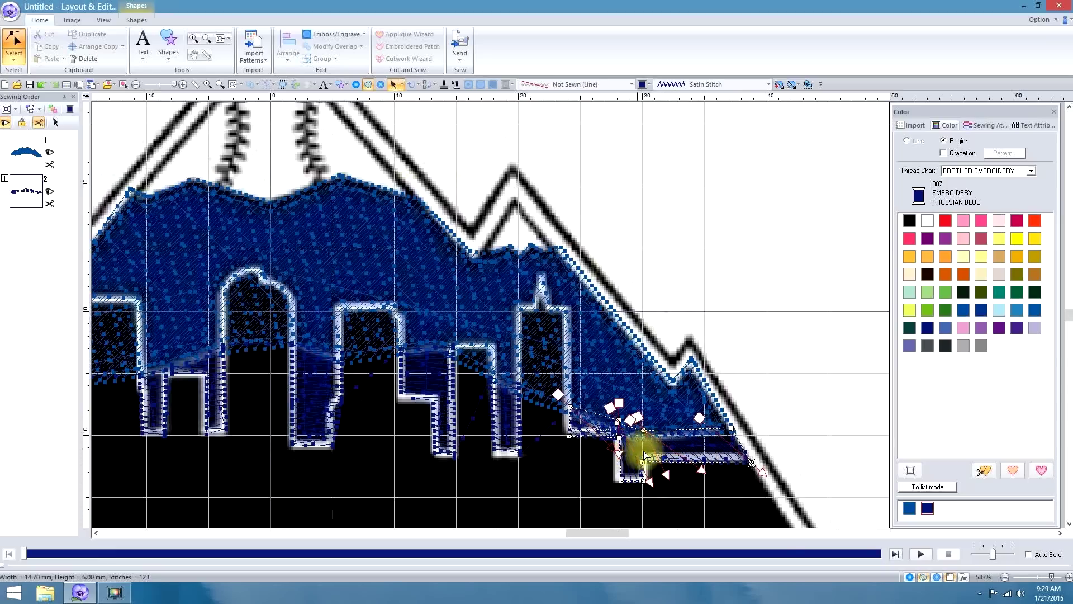
pyautogui.press('z')
pyautogui.click(12, 44)
pyautogui.click(275, 368)
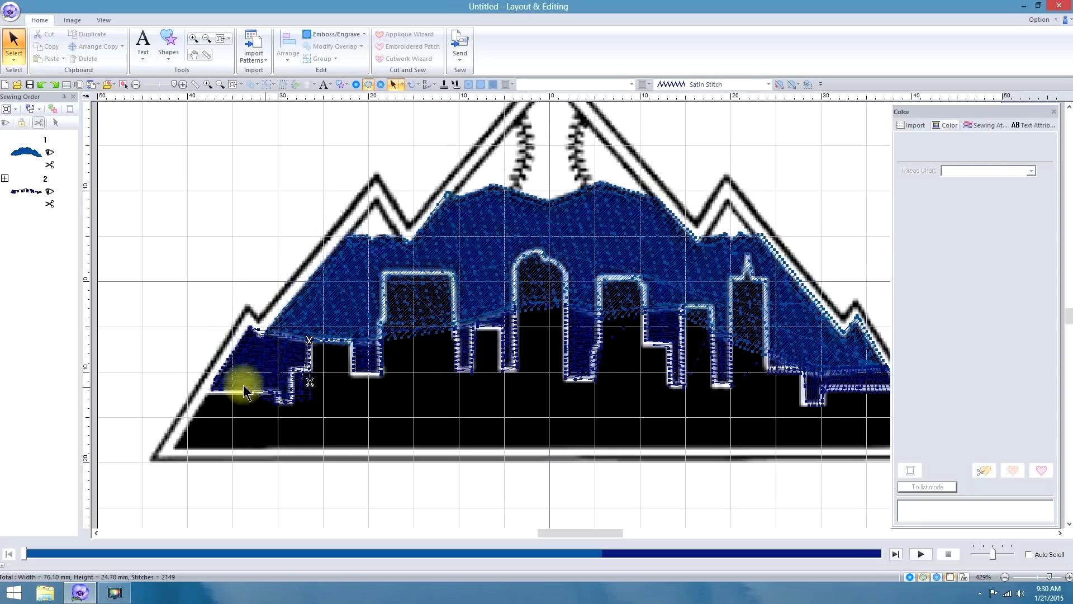
# Step: Trace the city skyline and its base as a closed straight-line Fill Stitch shape about 85 mm wide and 22 mm high
pyautogui.click(170, 59)
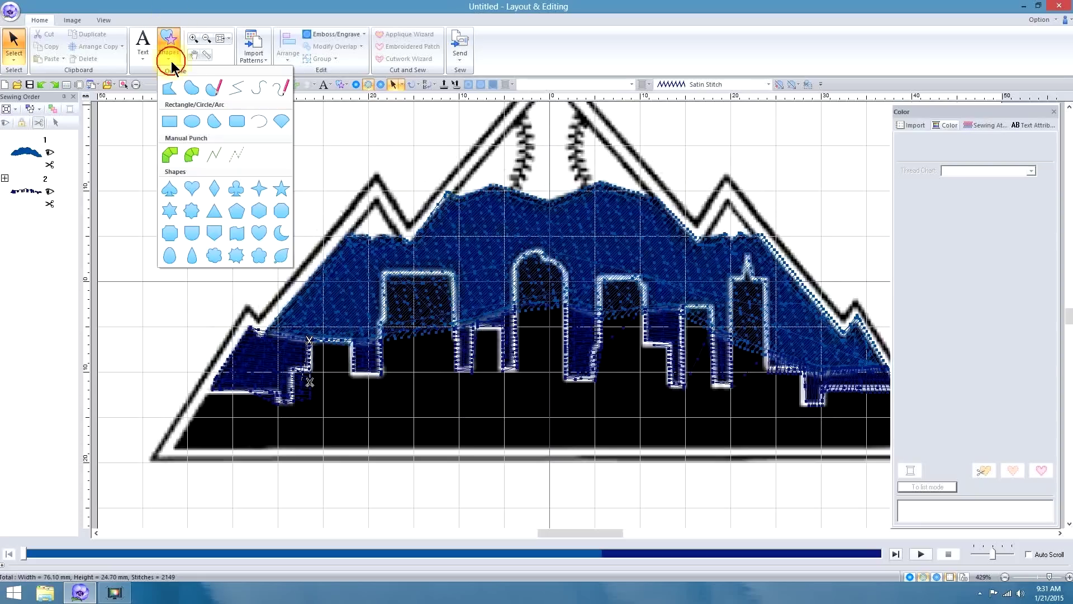
pyautogui.click(167, 87)
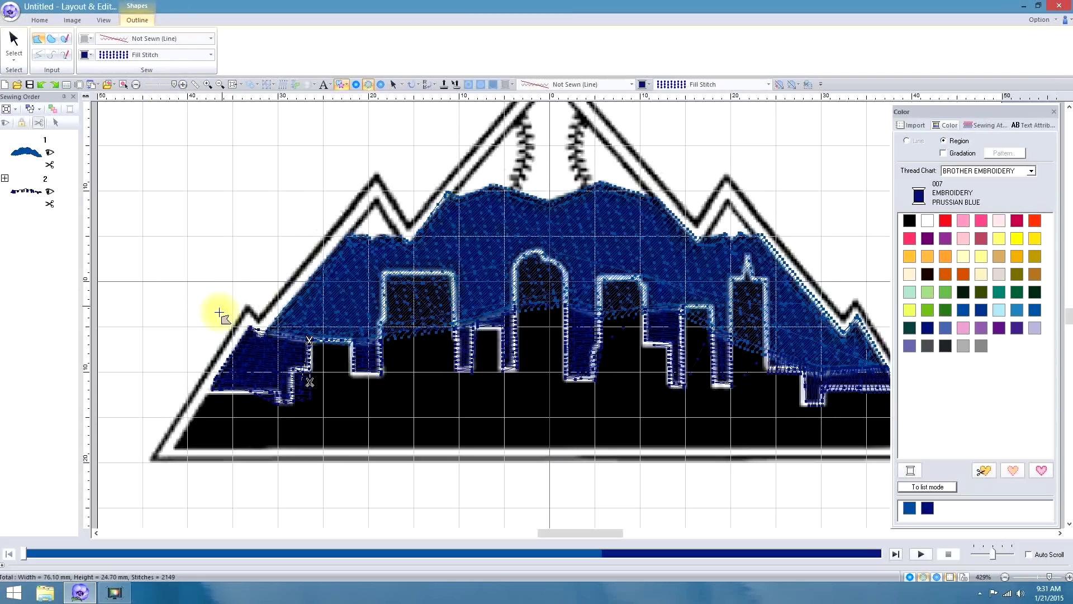
pyautogui.moveTo(208, 390)
pyautogui.mouseDown()
pyautogui.moveTo(287, 395)
pyautogui.moveTo(292, 371)
pyautogui.moveTo(321, 350)
pyautogui.mouseUp()
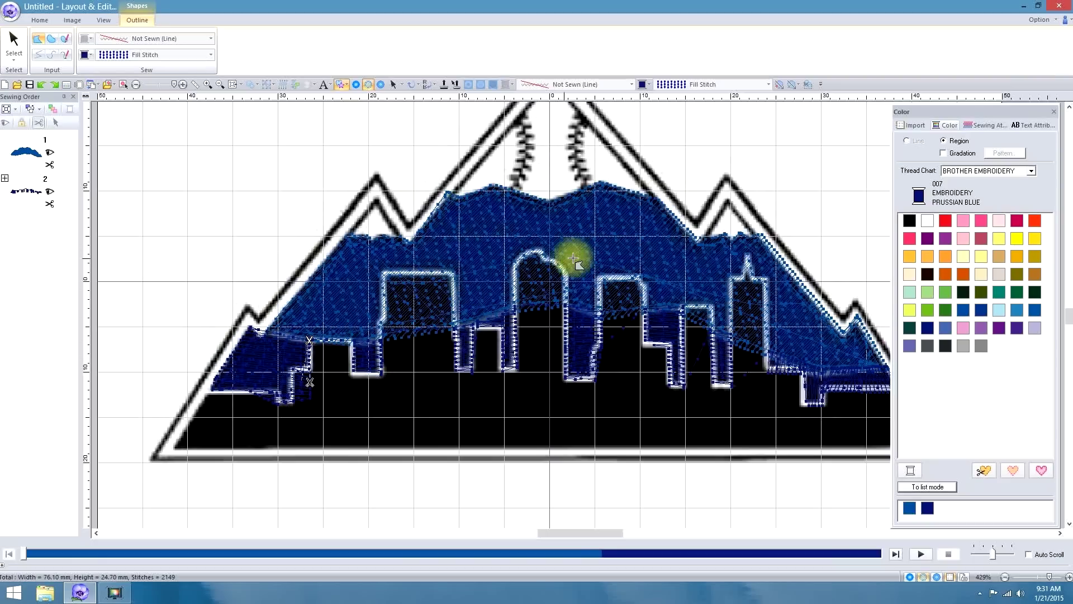
pyautogui.click(207, 390)
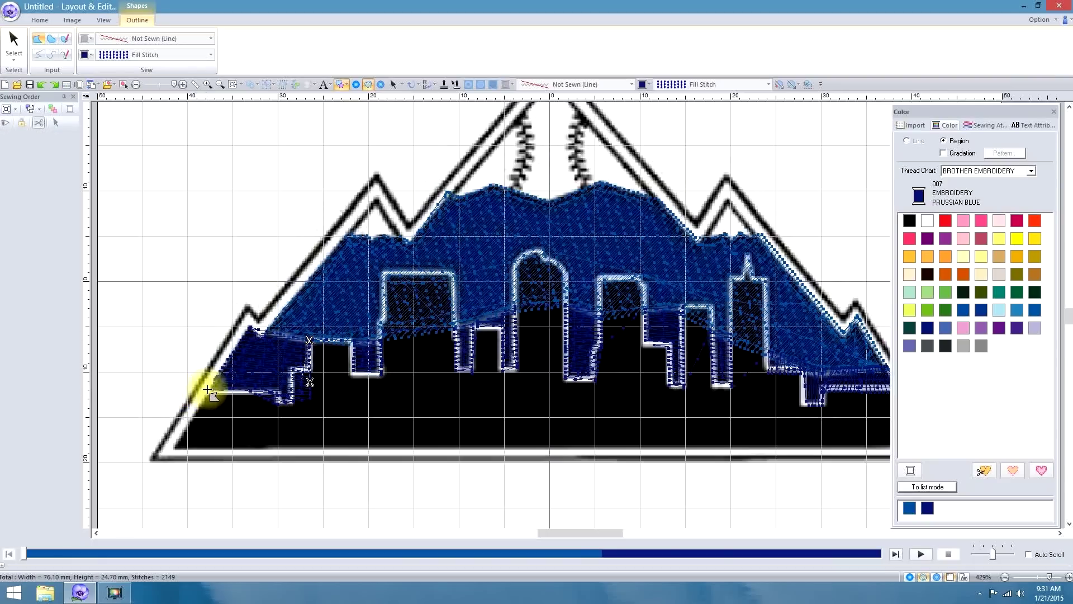
pyautogui.click(167, 452)
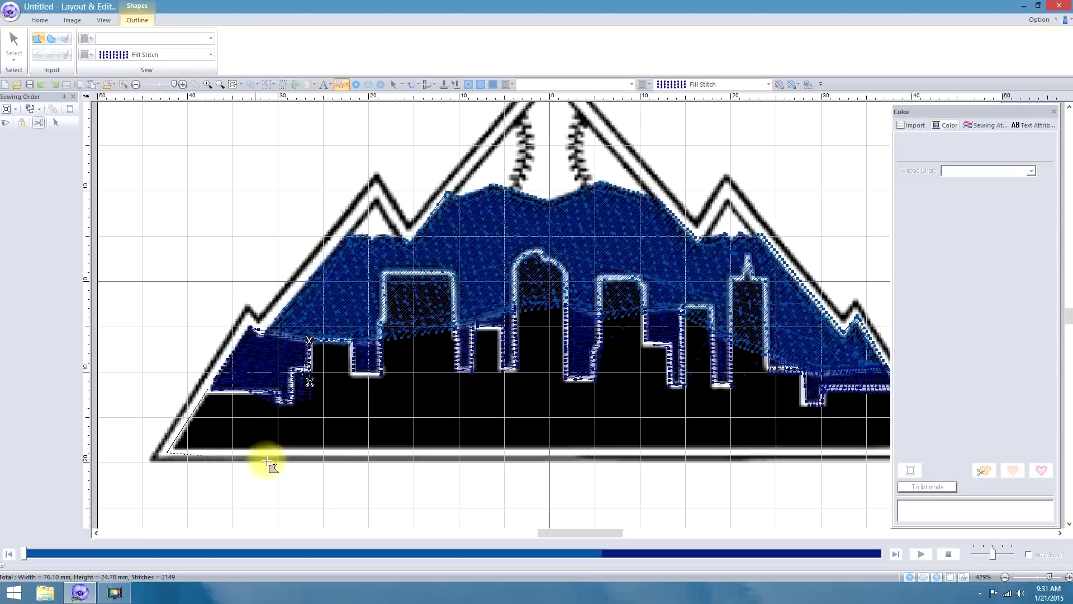
pyautogui.click(741, 450)
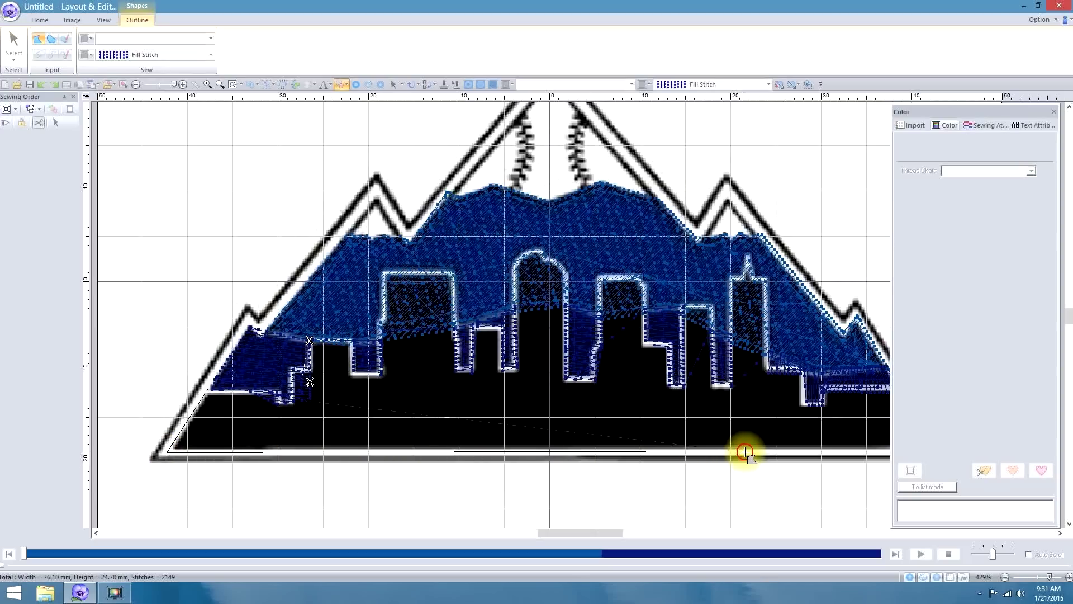
pyautogui.click(1059, 534)
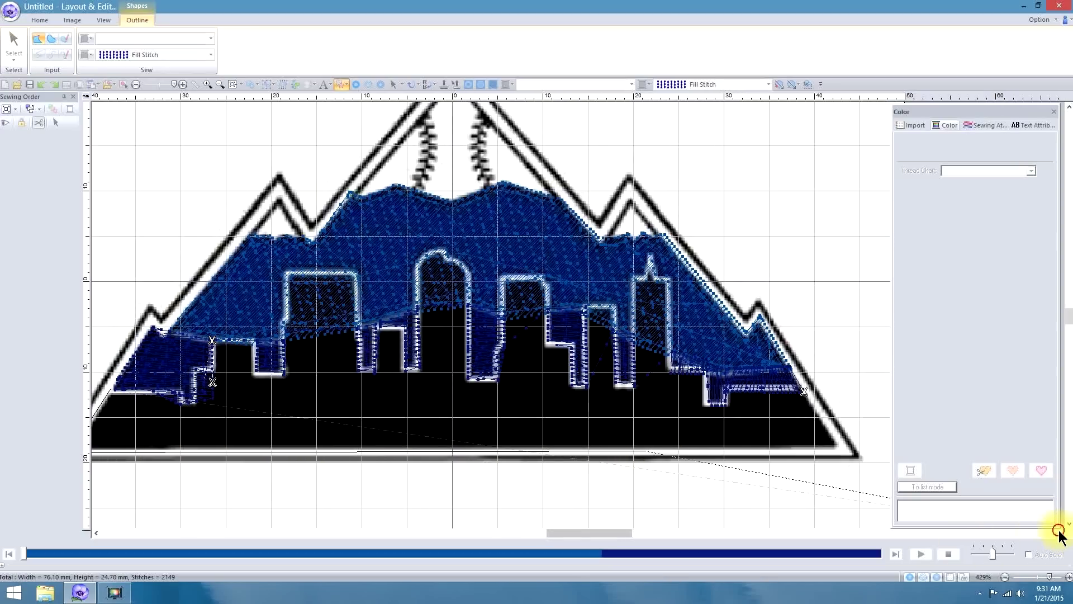
pyautogui.click(841, 446)
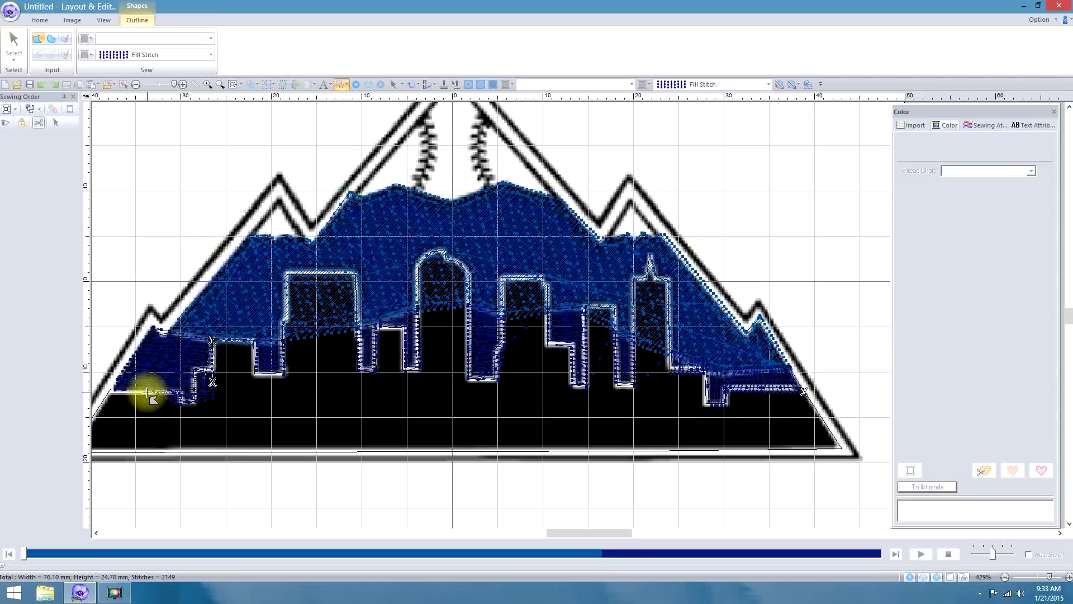
pyautogui.doubleClick(110, 388)
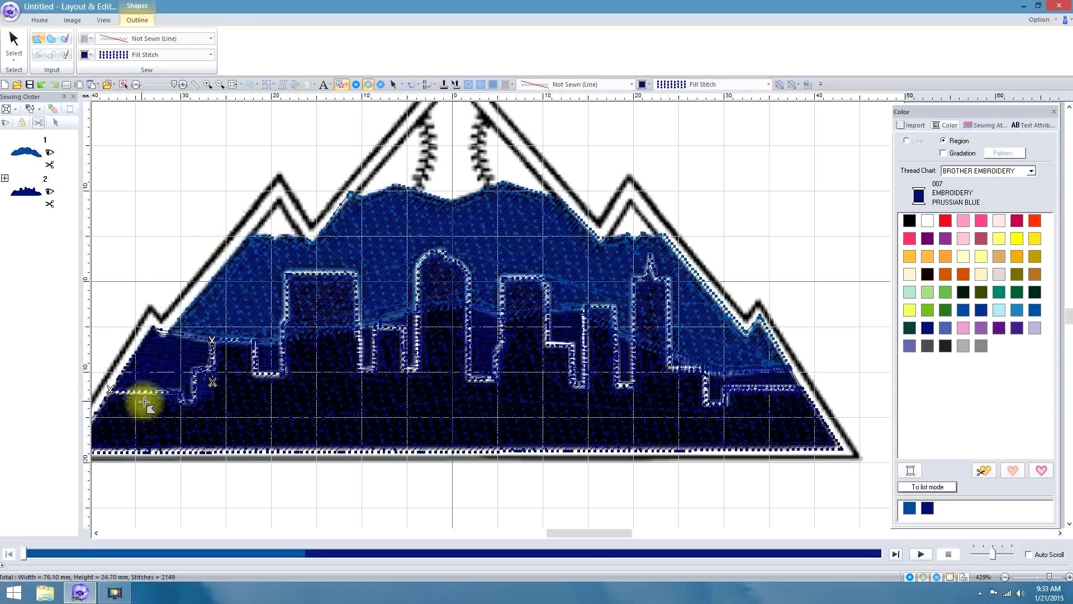
# Step: Change the skyline shape's thread color to Black 900 and fade the background template image
pyautogui.click(14, 45)
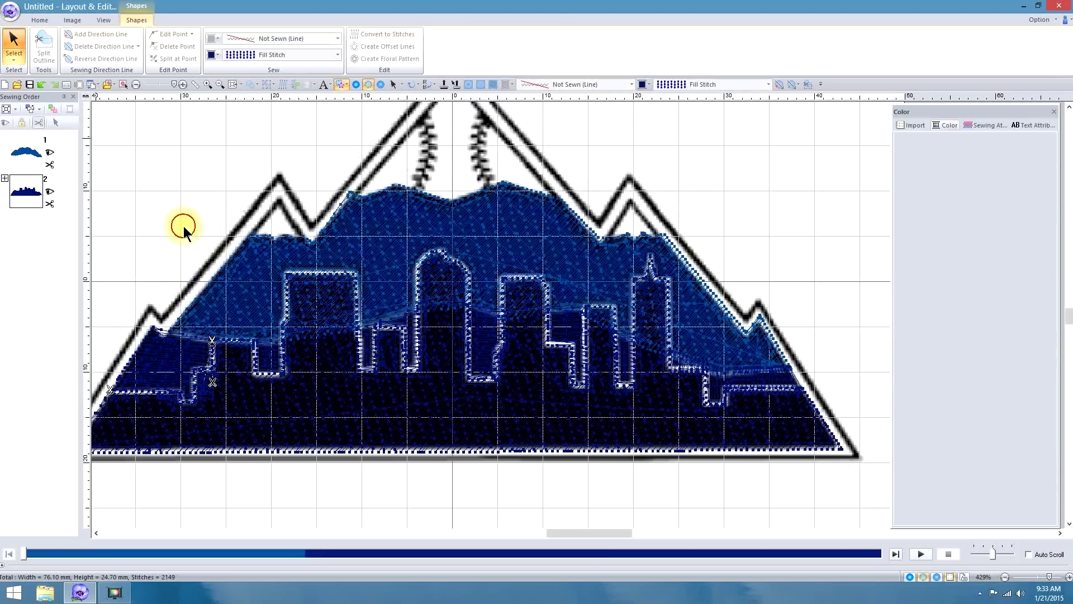
pyautogui.click(390, 406)
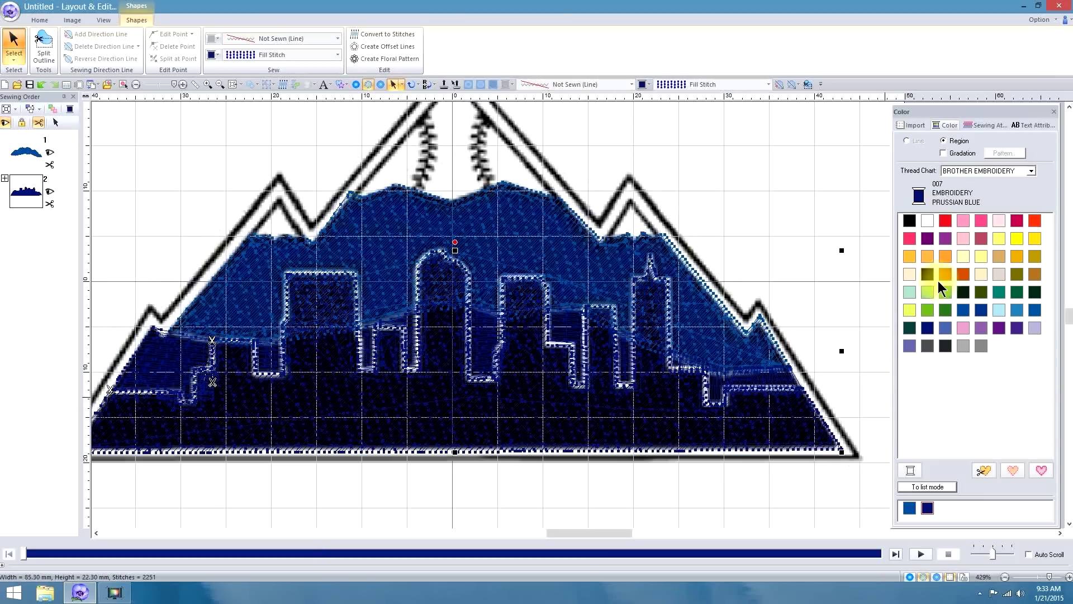
pyautogui.click(912, 219)
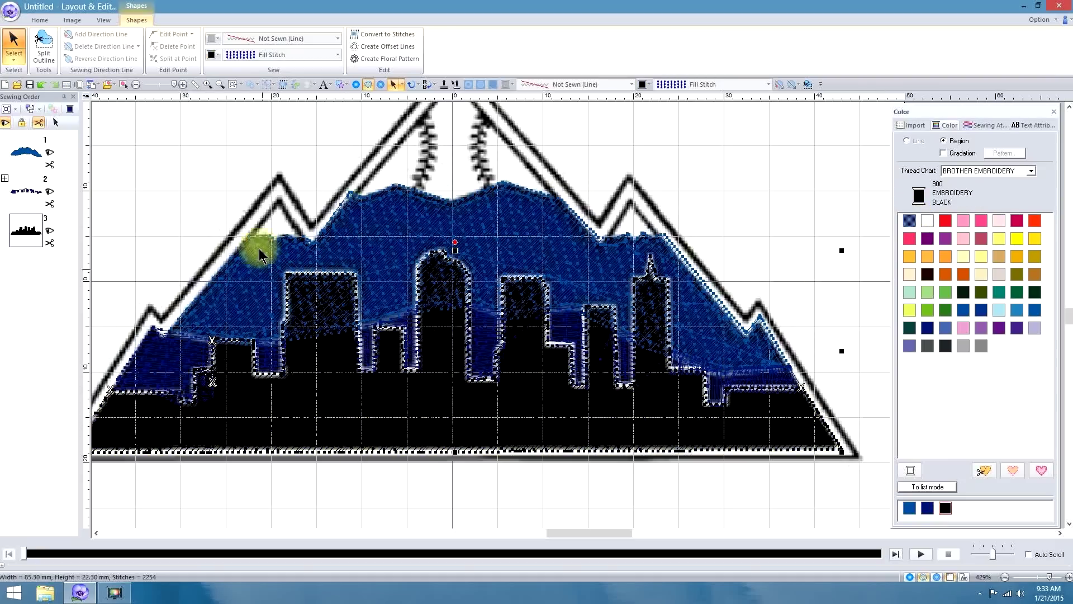
pyautogui.moveTo(173, 83); pyautogui.dragTo(165, 84)
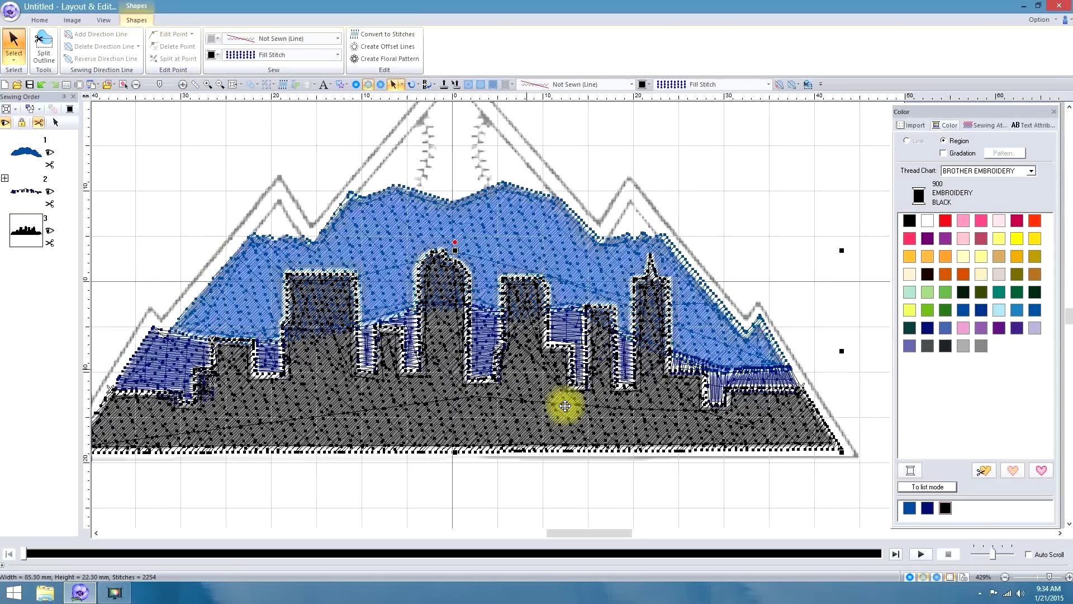
pyautogui.click(605, 434)
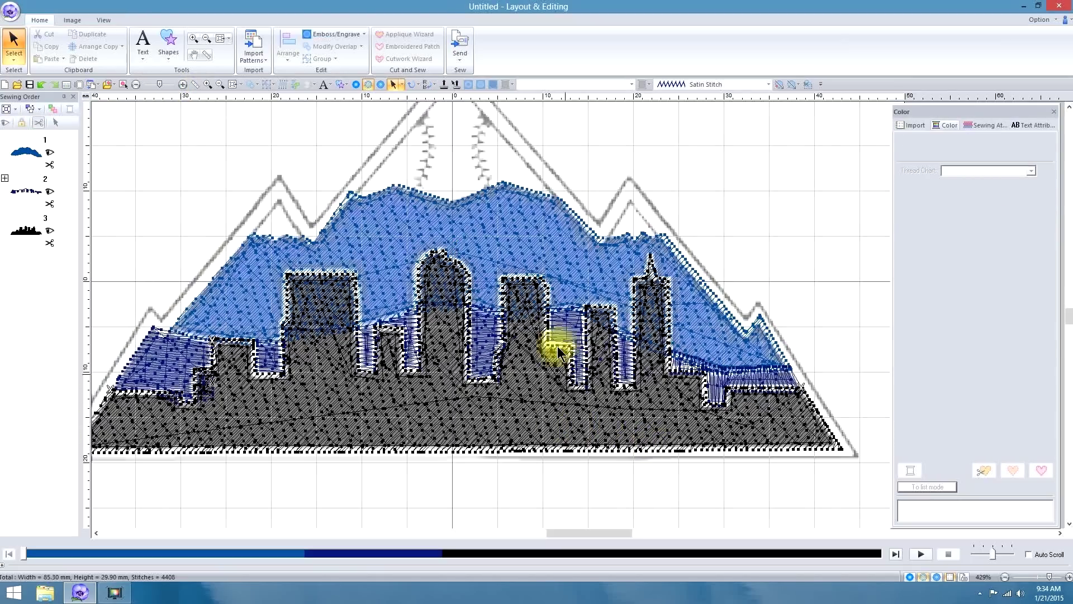
# Step: Remove the overlap between the black skyline shape and the blue mountain shape
pyautogui.click(535, 404)
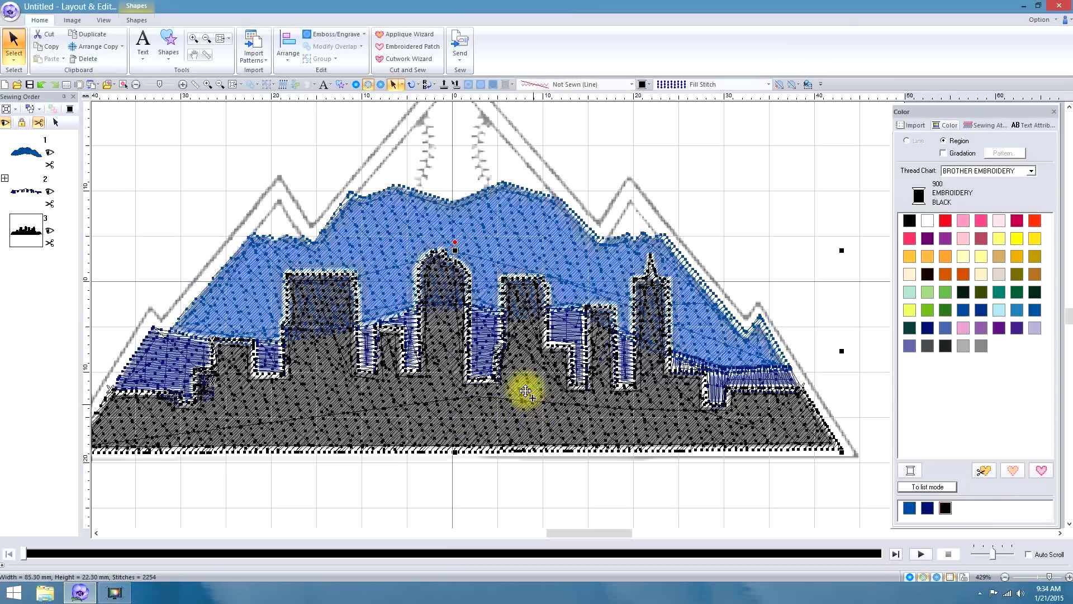
pyautogui.keyDown('ctrl'); pyautogui.click(504, 225); pyautogui.keyUp('ctrl')
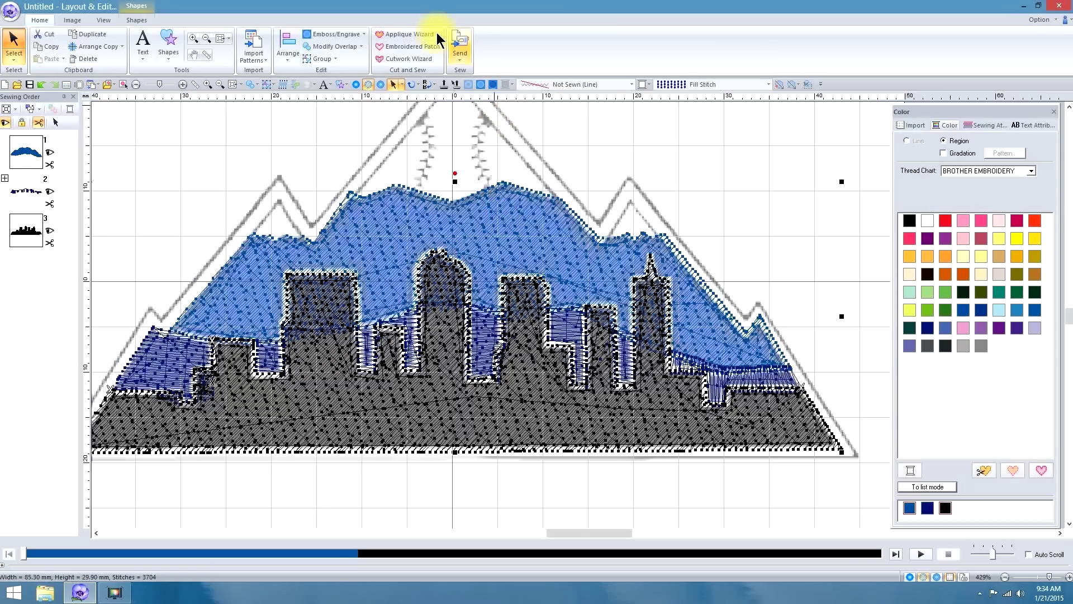
pyautogui.click(324, 46)
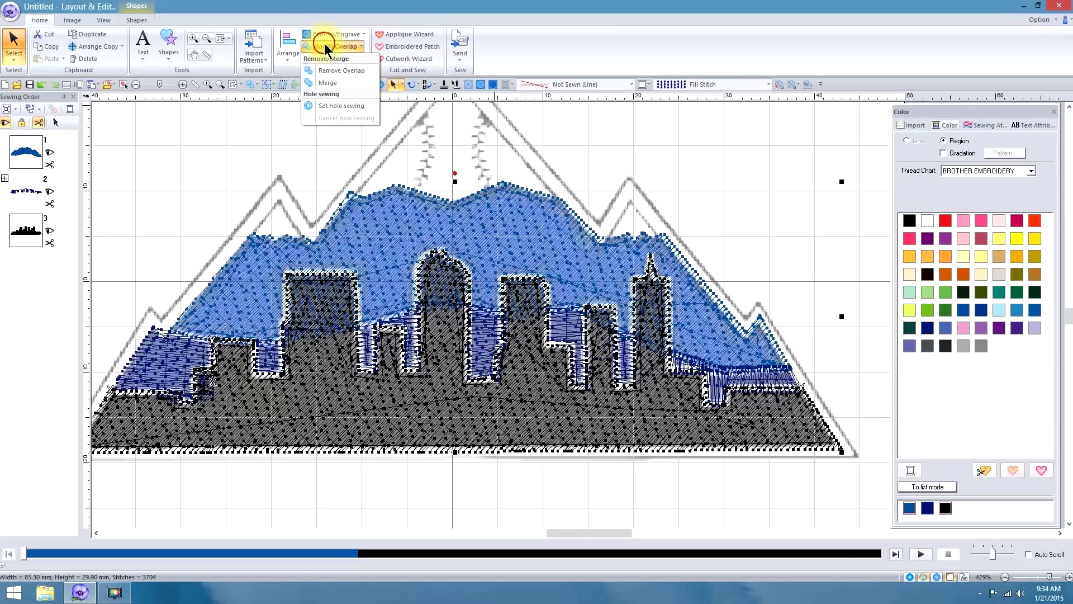
pyautogui.click(338, 70)
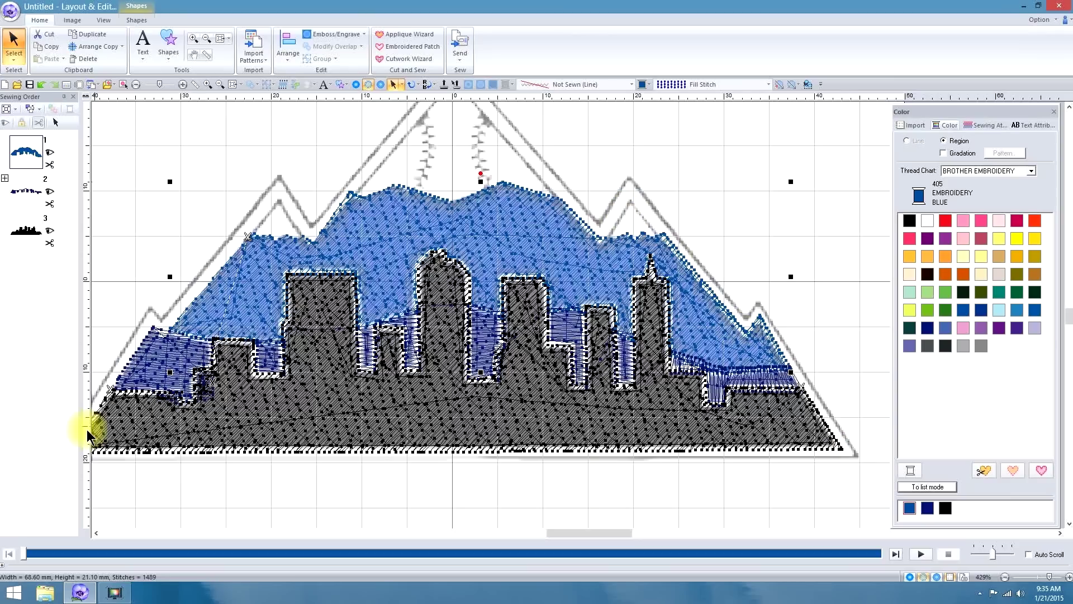
pyautogui.click(599, 225)
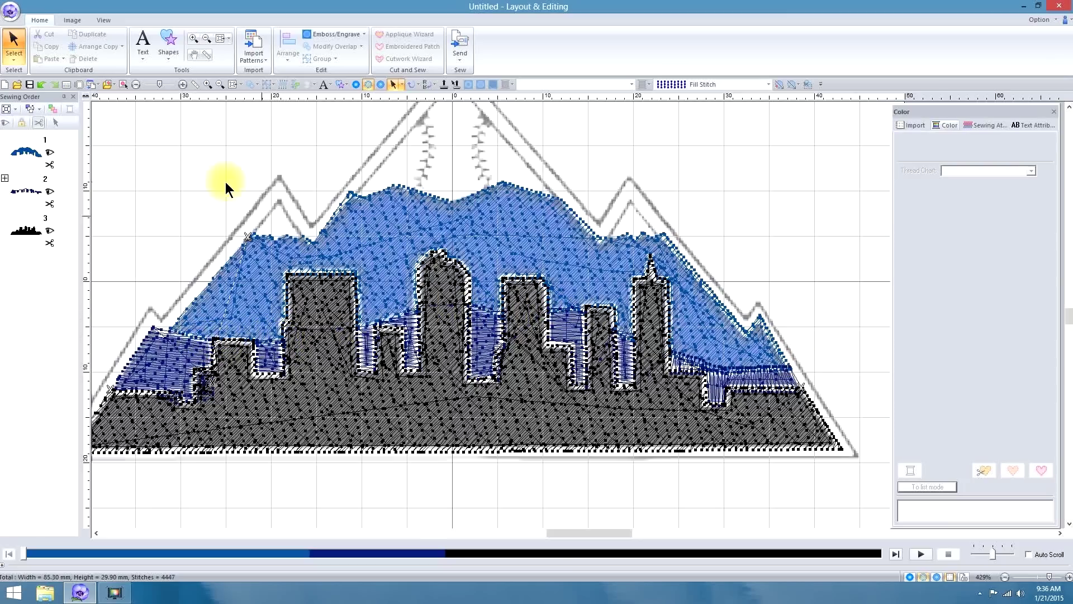
# Step: Trace the boundary between mountain and foothills as an open straight-line Running Stitch in White 001, about 69 mm wide and 13 mm high
pyautogui.click(168, 49)
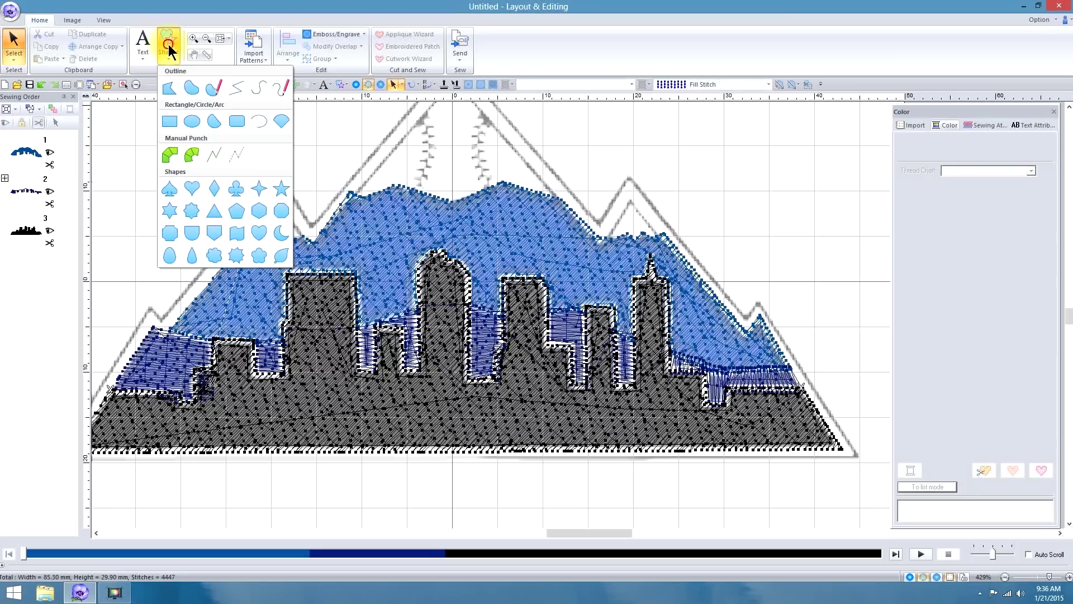
pyautogui.click(258, 91)
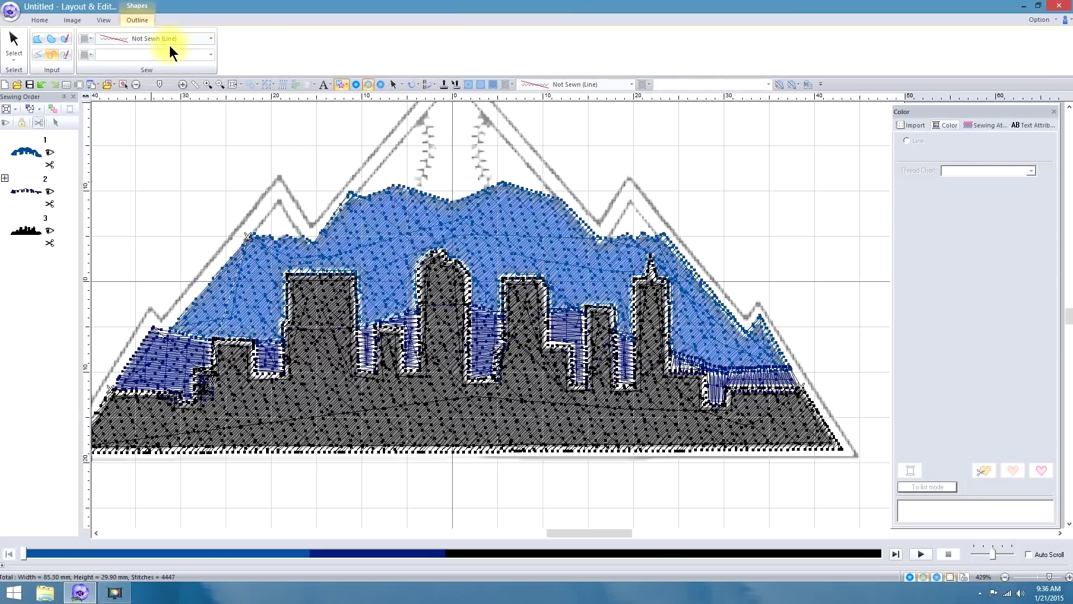
pyautogui.click(210, 39)
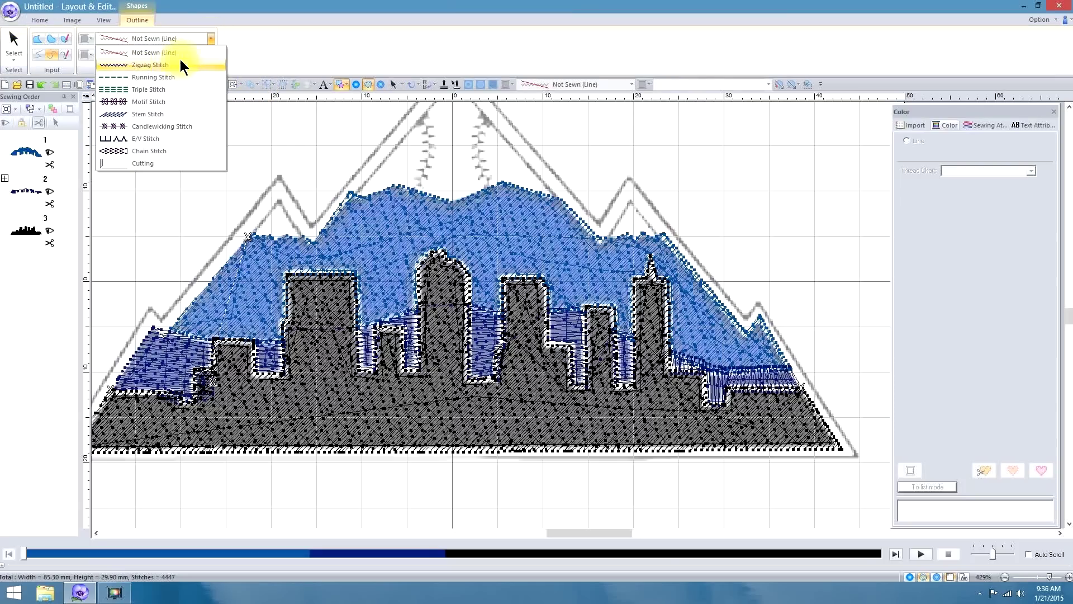
pyautogui.click(162, 77)
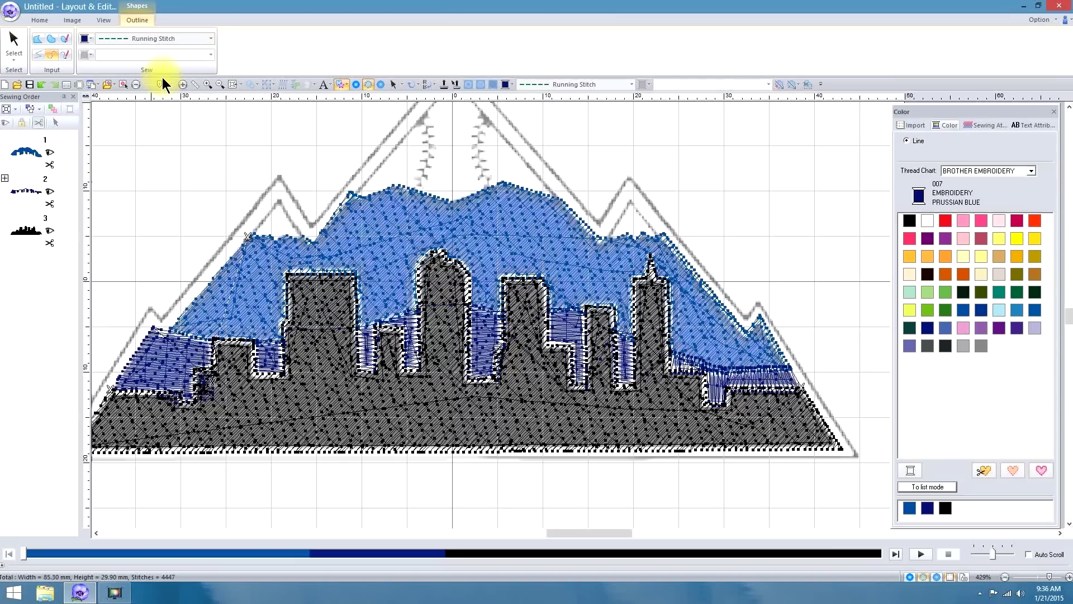
pyautogui.click(84, 38)
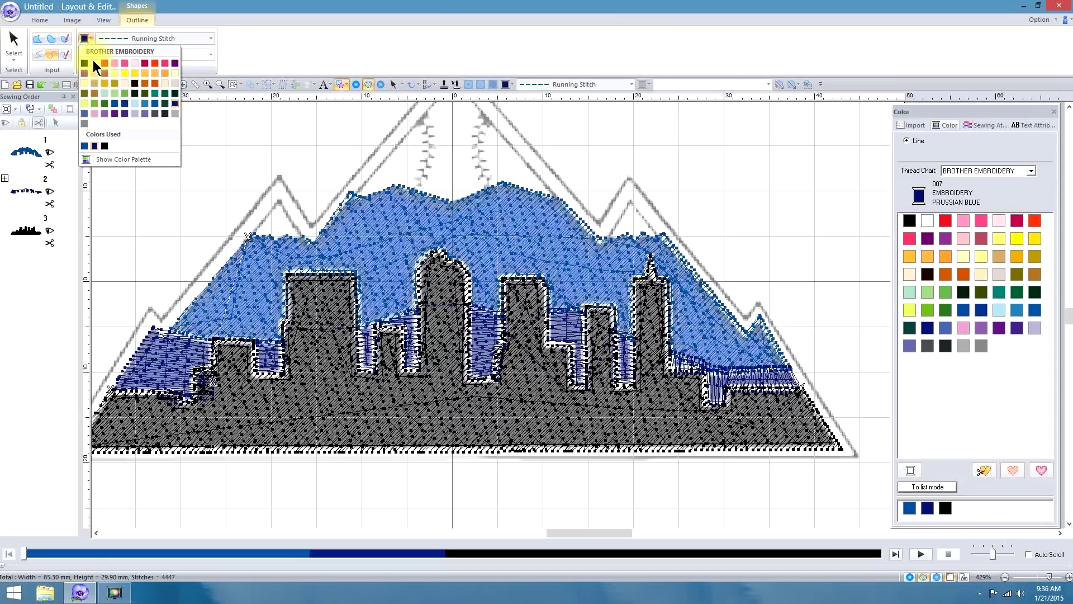
pyautogui.click(93, 62)
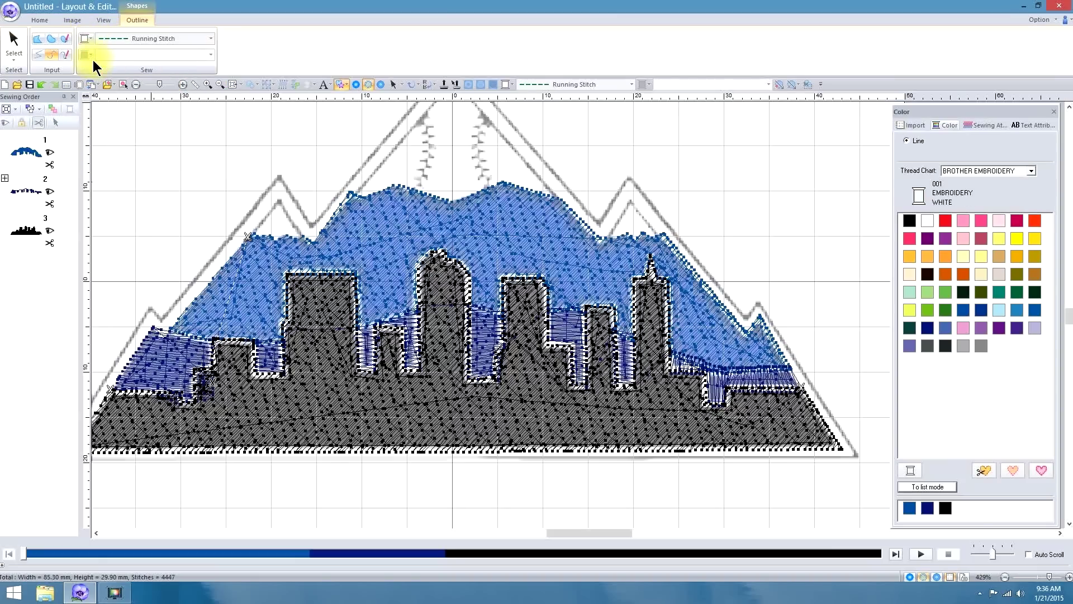
pyautogui.click(171, 333)
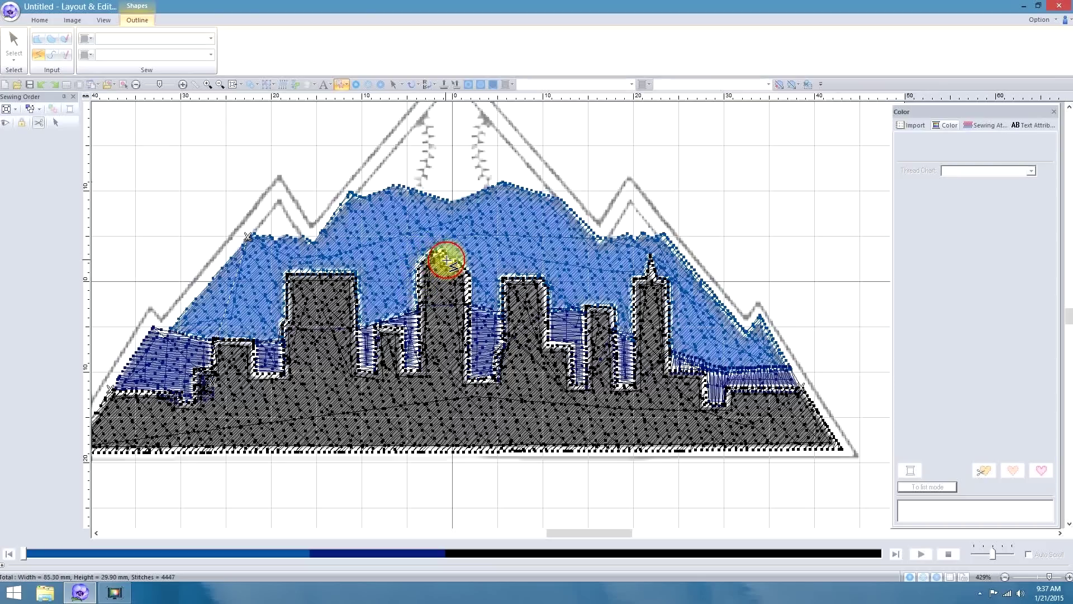
pyautogui.click(466, 271)
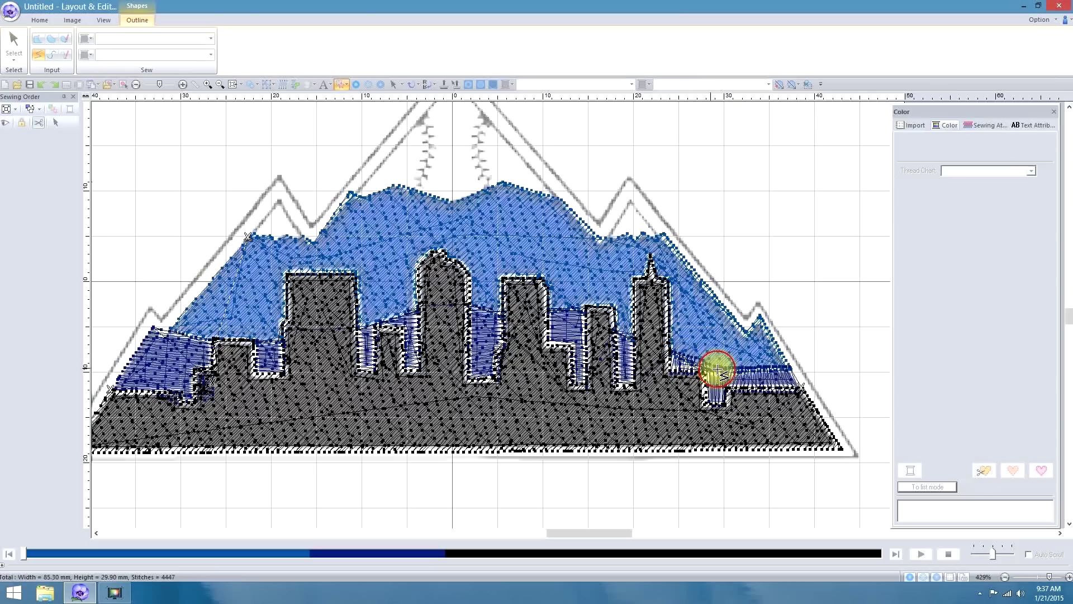
pyautogui.doubleClick(793, 368)
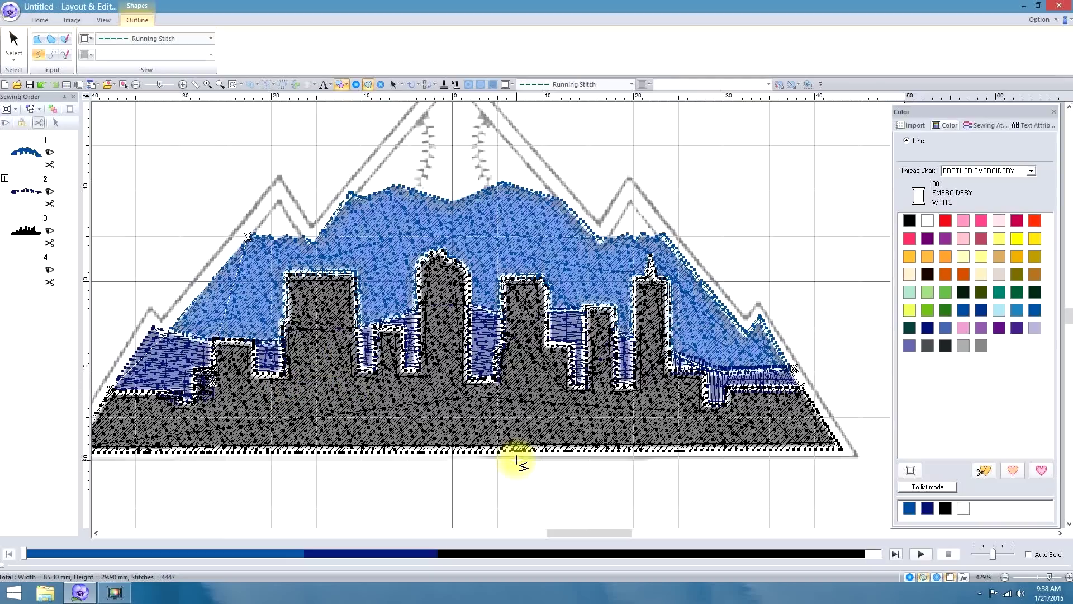
pyautogui.doubleClick(612, 432)
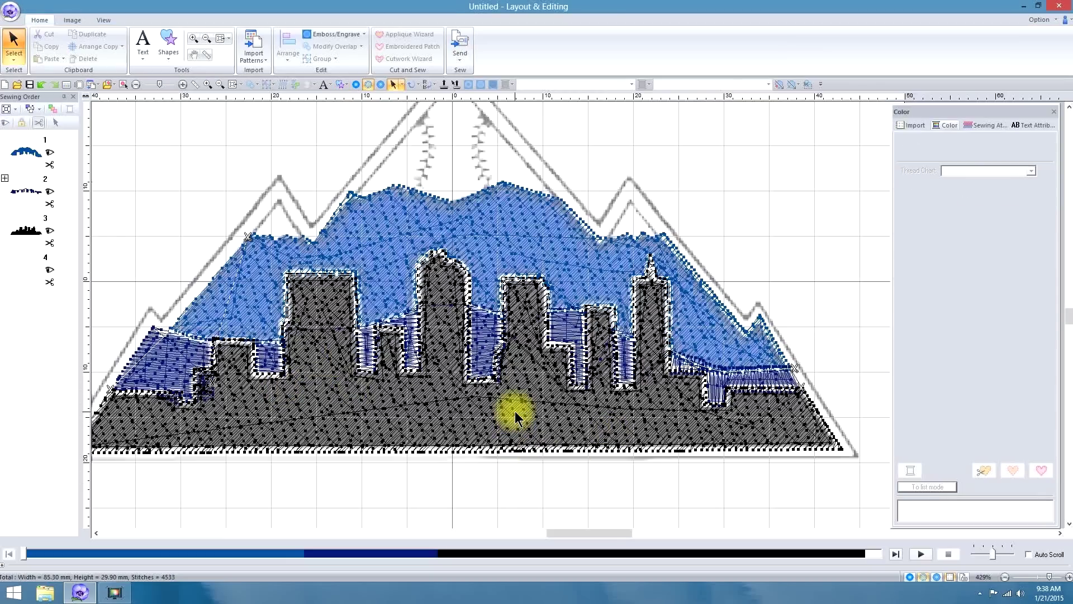
# Step: Add a white Zigzag Stitch outline to the black skyline shape
pyautogui.click(450, 419)
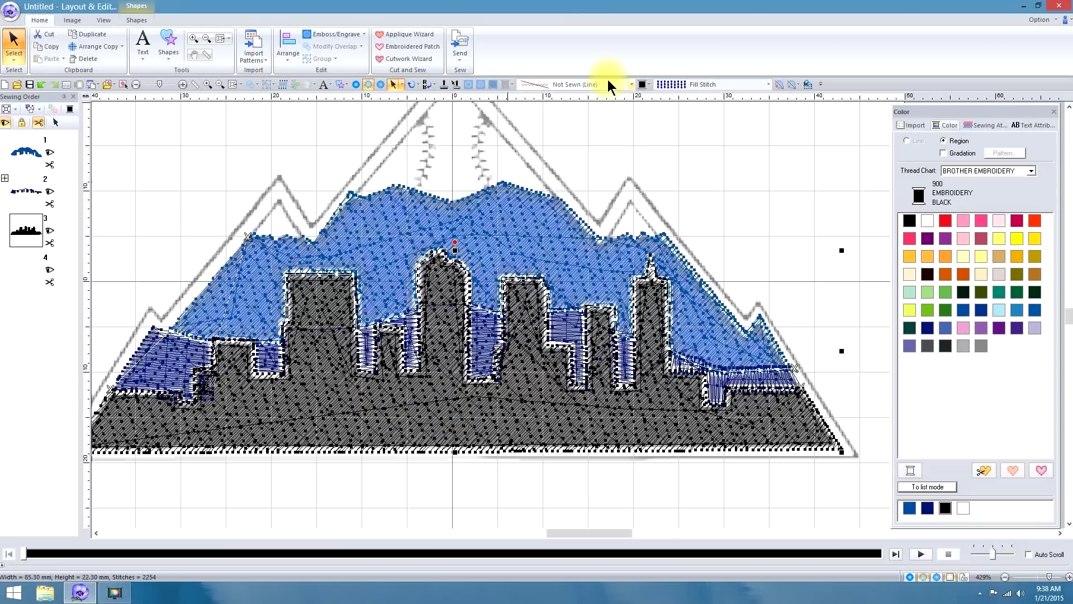
pyautogui.click(631, 85)
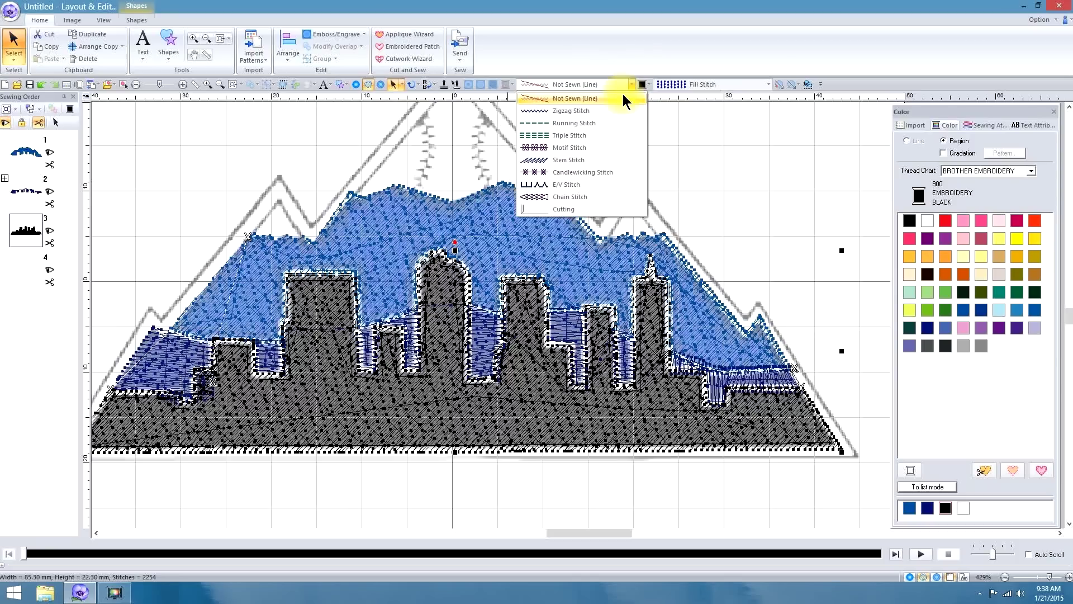
pyautogui.click(577, 110)
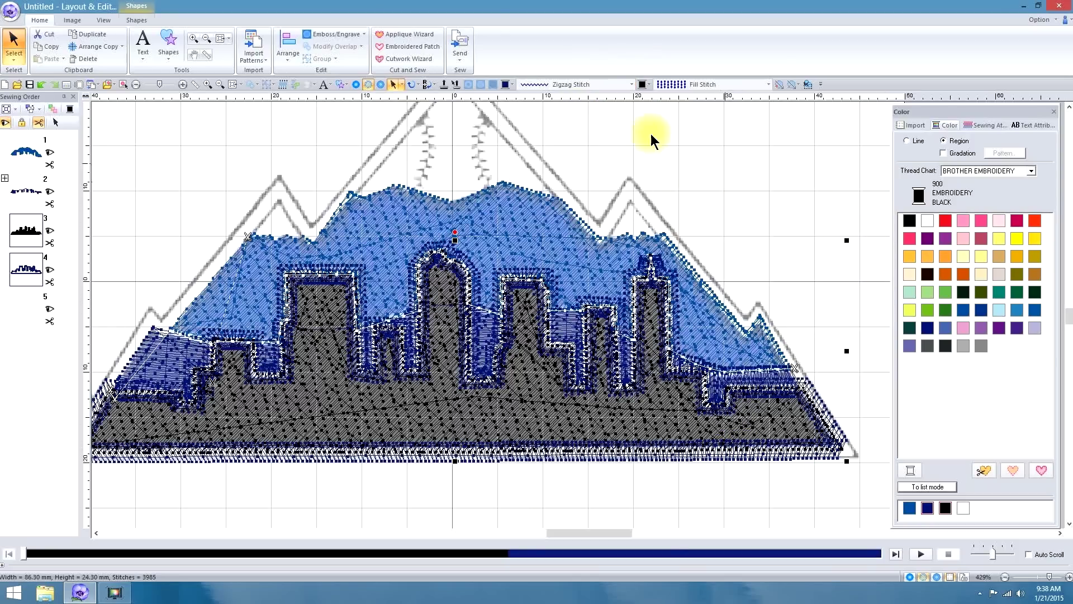
pyautogui.click(505, 85)
pyautogui.click(512, 105)
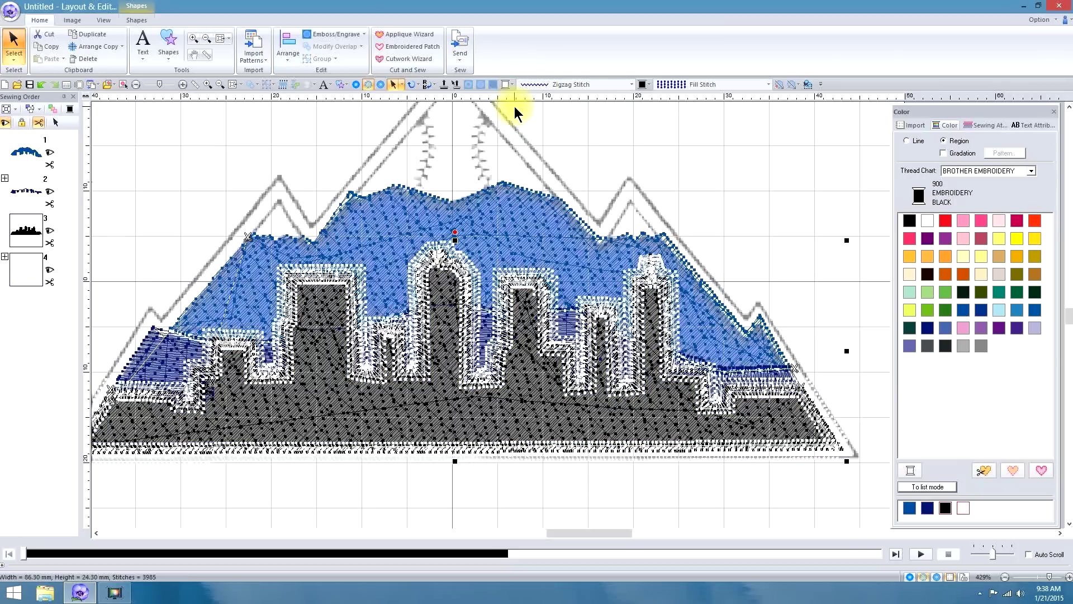
# Step: Set the skyline outline's zigzag width to 1.2 mm and its line density to 3.7 line/mm
pyautogui.click(984, 124)
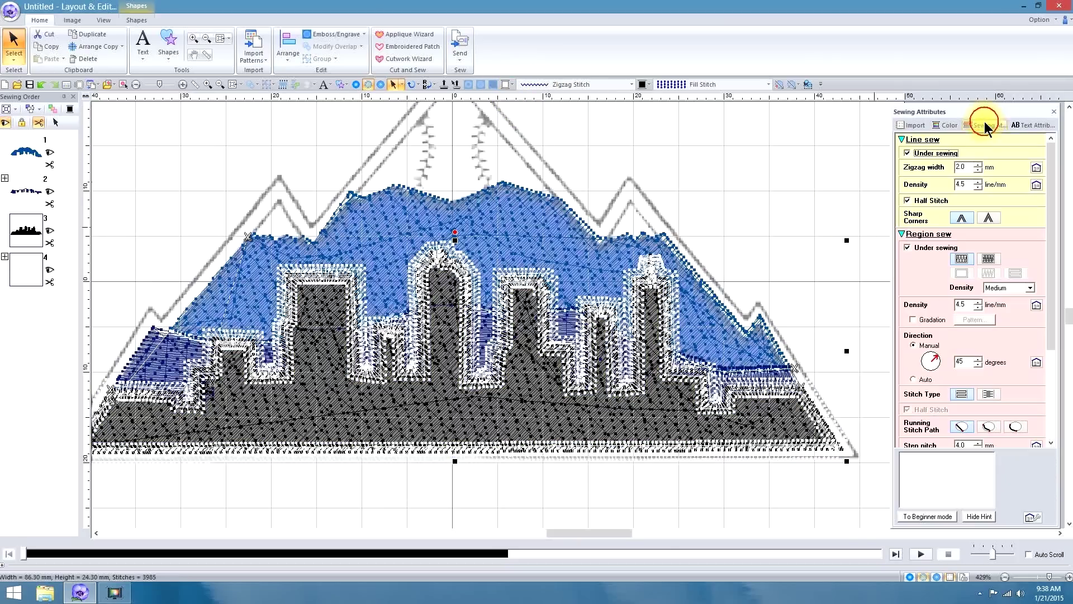
pyautogui.click(977, 170)
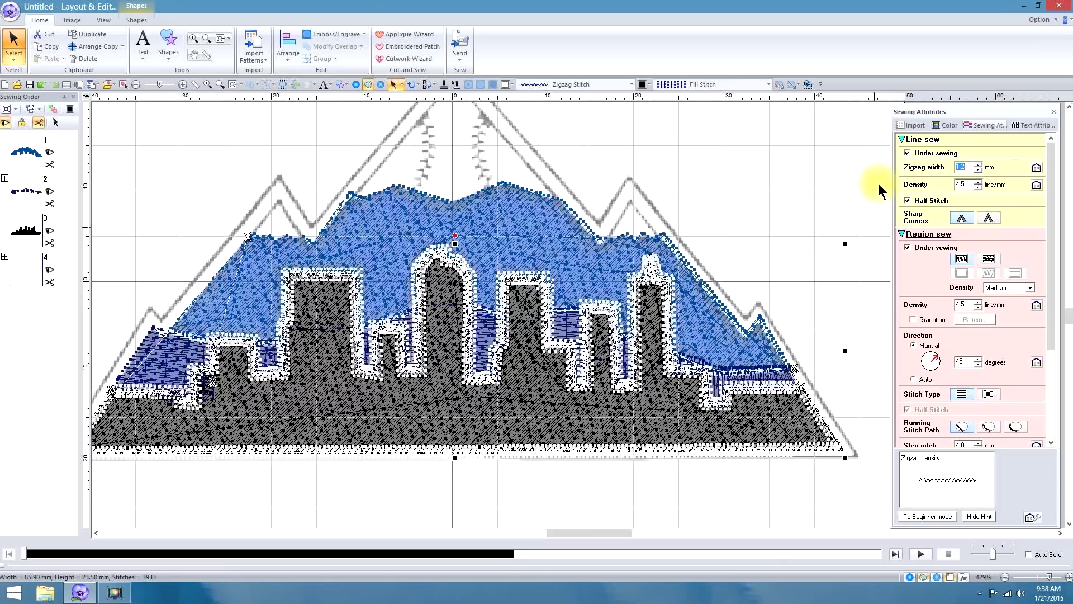
pyautogui.click(977, 187)
pyautogui.click(977, 188)
pyautogui.click(977, 187)
pyautogui.click(978, 187)
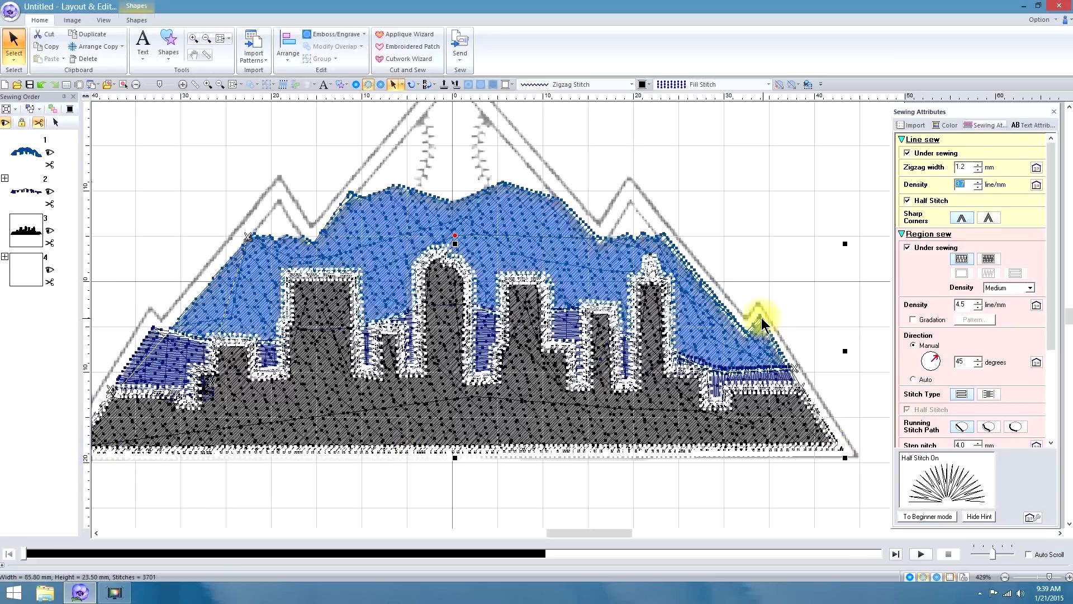
pyautogui.click(380, 521)
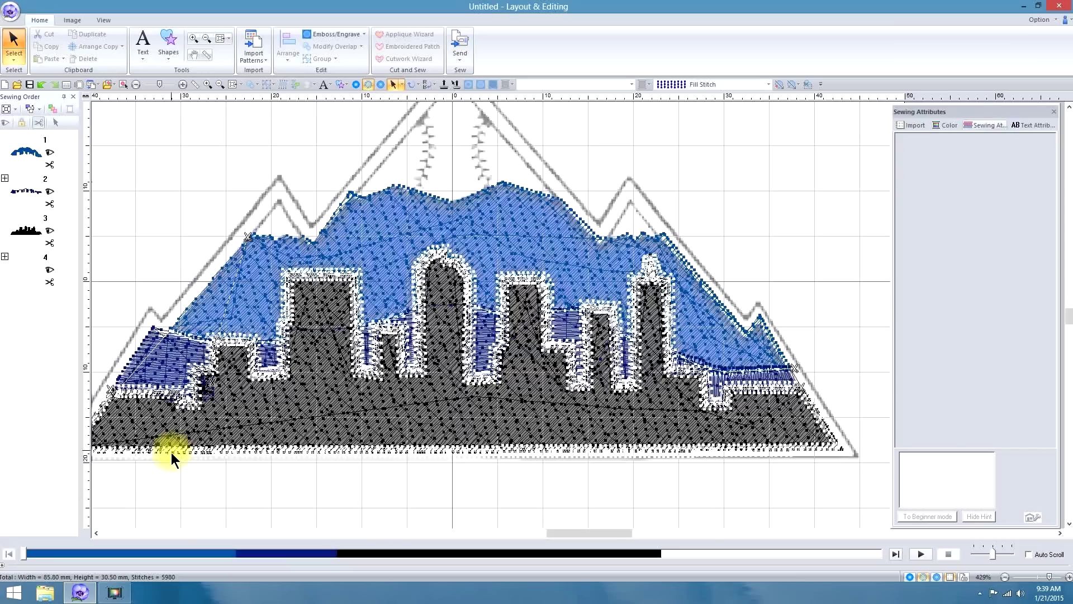
# Step: Recolor the white skyline zigzag outline and the running-stitch line with a pink thread
pyautogui.click(237, 449)
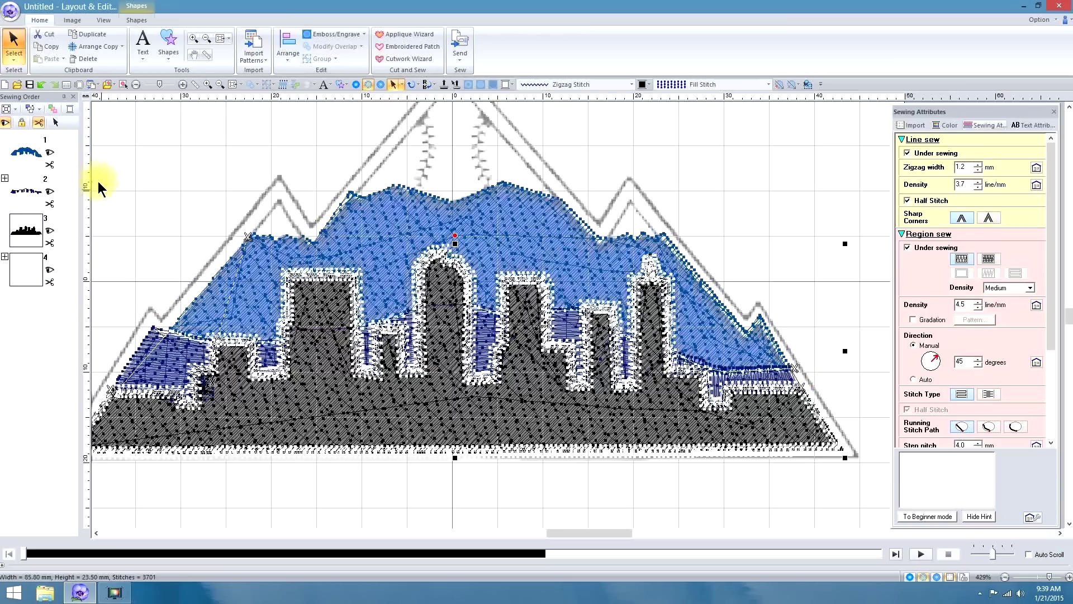
pyautogui.click(32, 266)
pyautogui.click(5, 257)
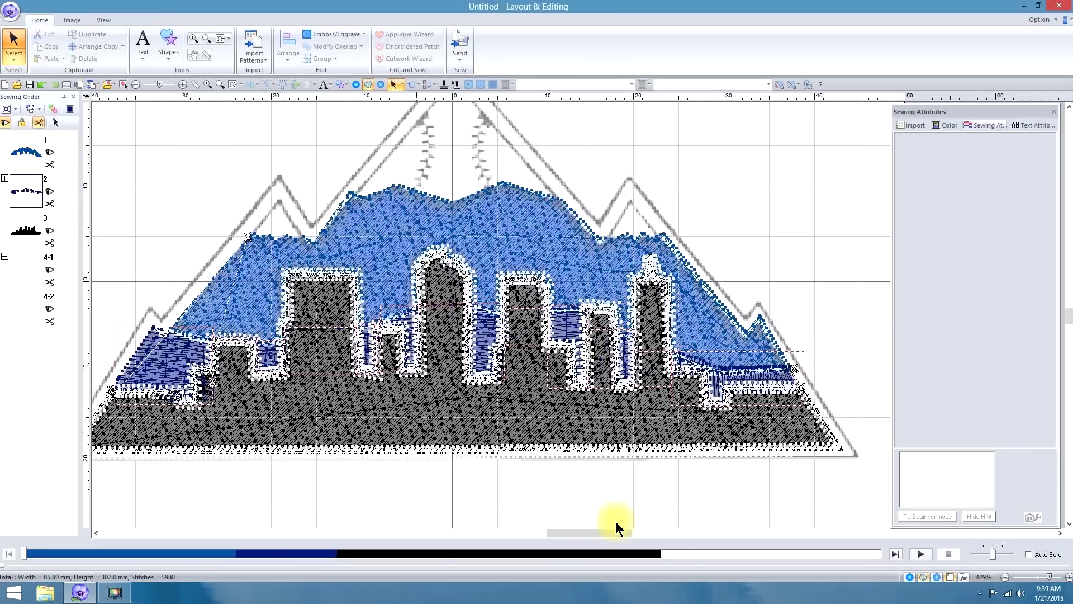
pyautogui.click(146, 168)
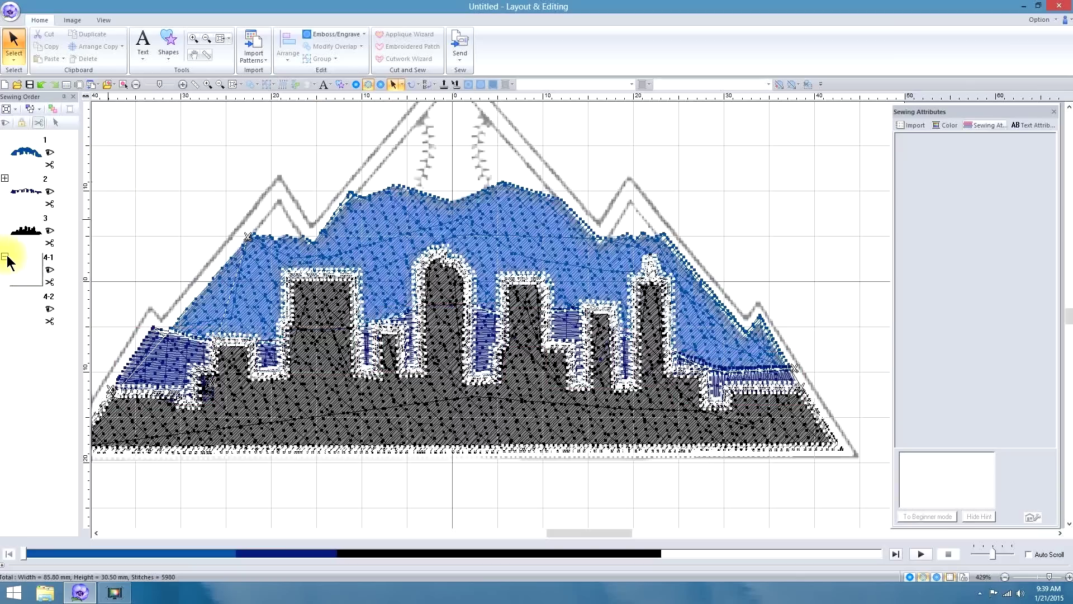
pyautogui.click(24, 270)
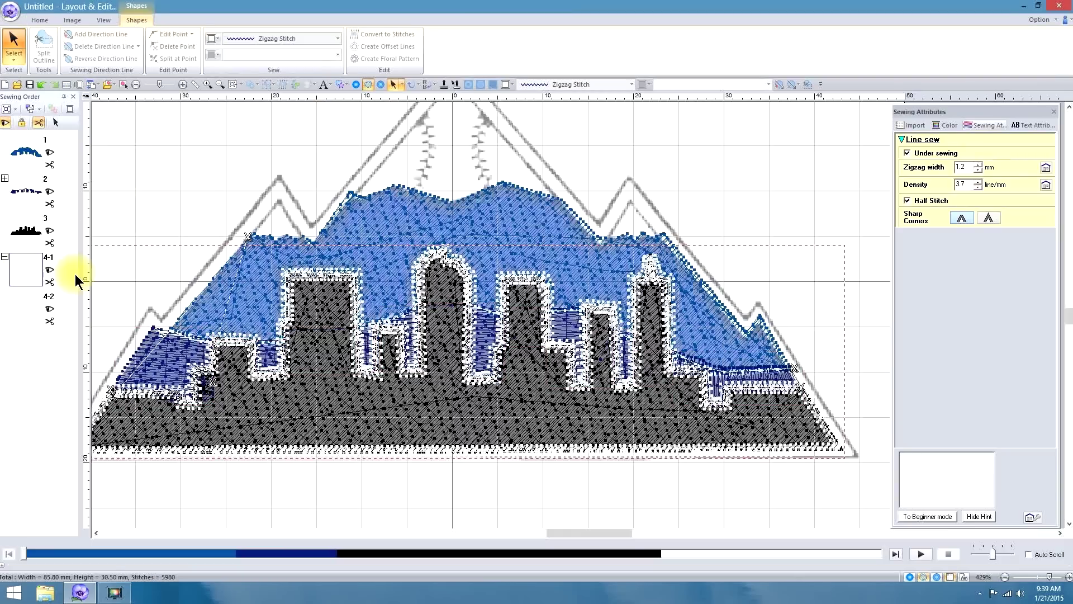
pyautogui.click(946, 125)
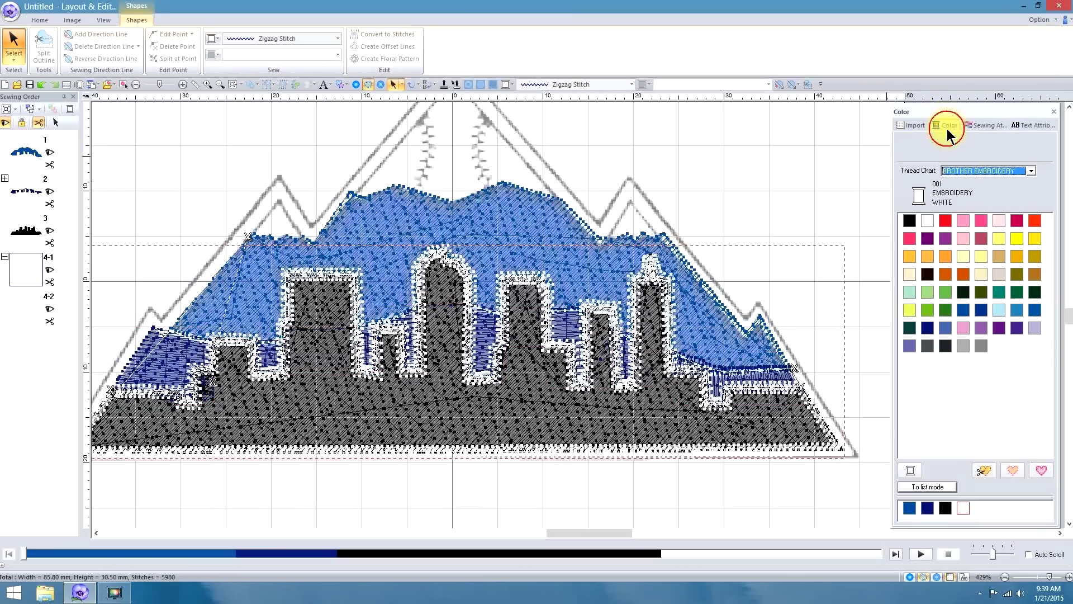
pyautogui.click(961, 219)
# Step: Change the sharp corners setting of the skyline's zigzag outline to the pointed style
pyautogui.click(23, 276)
pyautogui.click(145, 437)
pyautogui.click(649, 267)
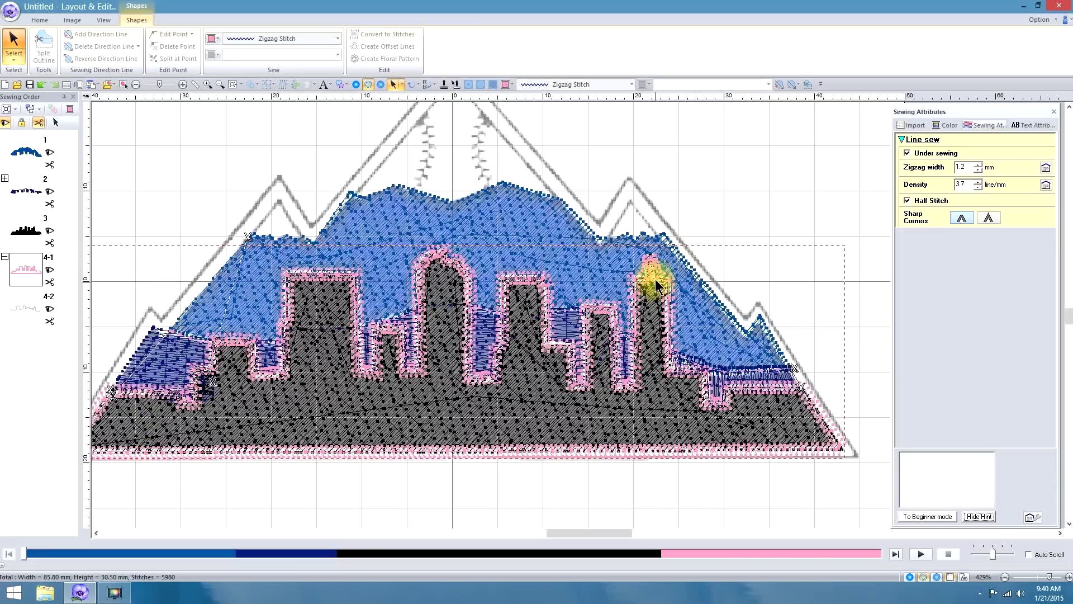
pyautogui.click(659, 260)
pyautogui.moveTo(905, 220)
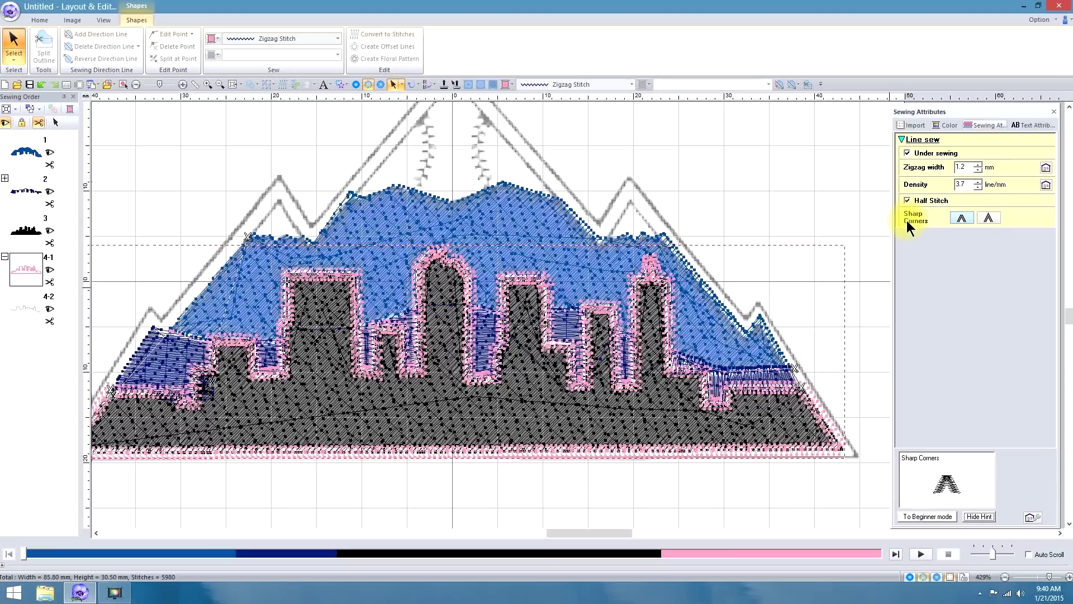
pyautogui.click(990, 219)
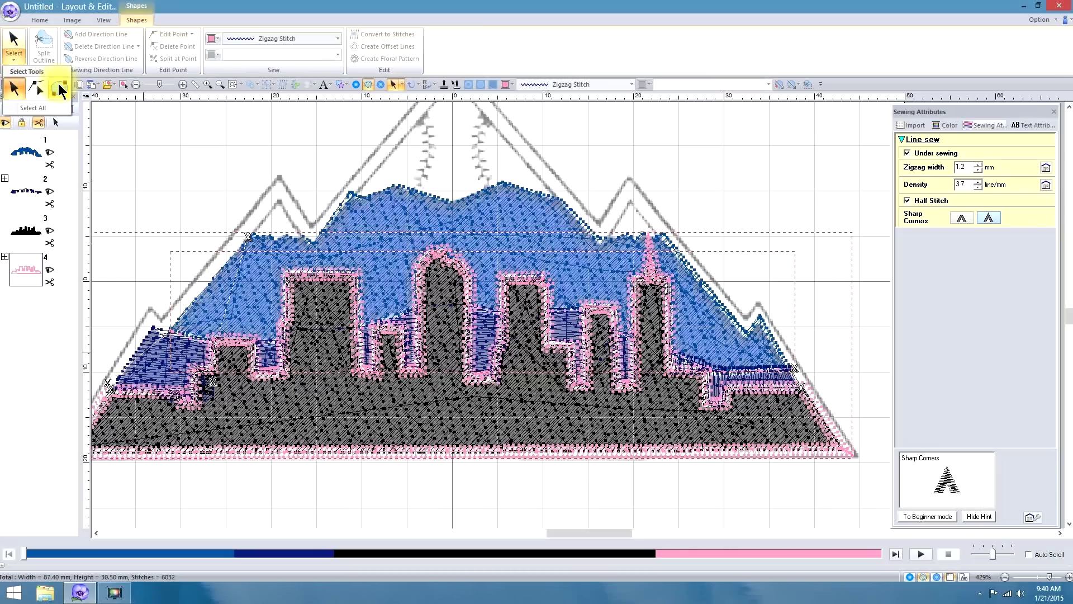
# Step: Set the skyline shape's entry and exit points at its right shoulder, near the right end of the running-stitch line
pyautogui.click(59, 83)
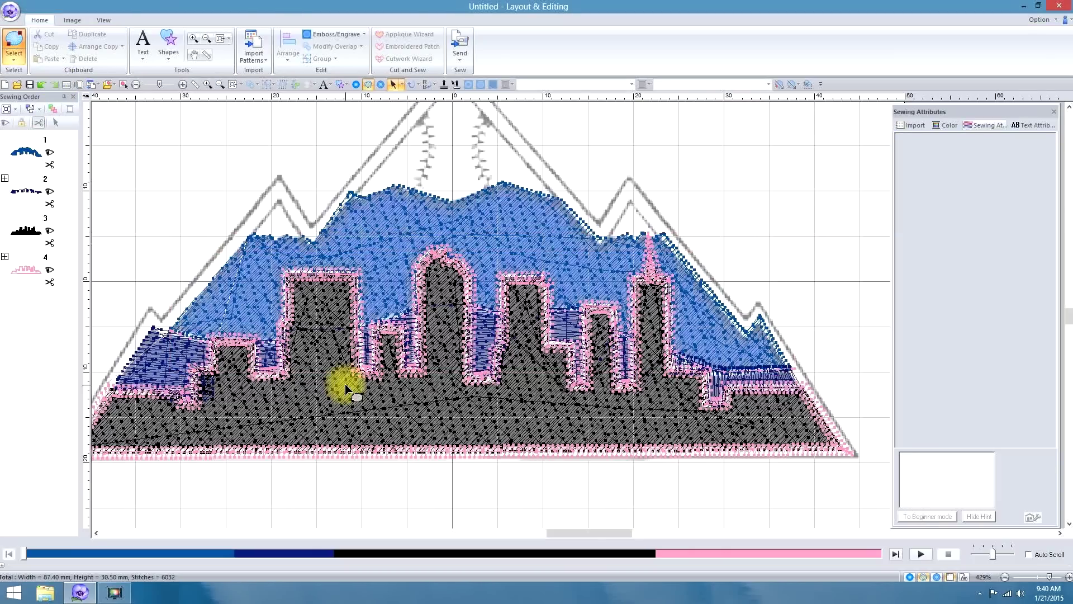
pyautogui.moveTo(559, 532)
pyautogui.mouseDown()
pyautogui.moveTo(522, 529)
pyautogui.moveTo(563, 532)
pyautogui.mouseUp()
pyautogui.click(29, 274)
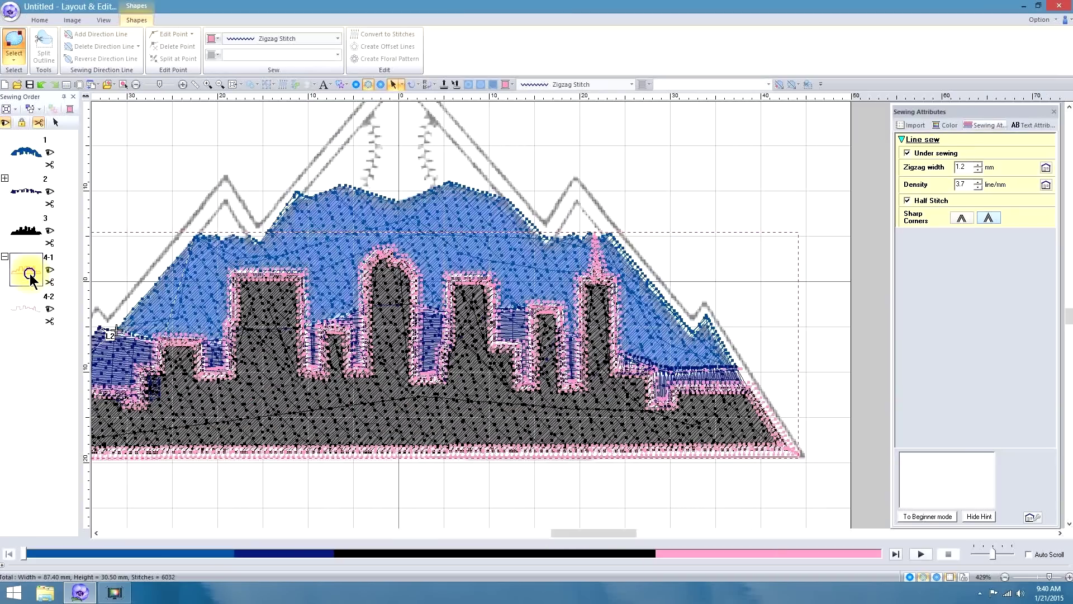
pyautogui.rightClick(29, 274)
pyautogui.click(58, 283)
pyautogui.click(13, 60)
pyautogui.click(55, 88)
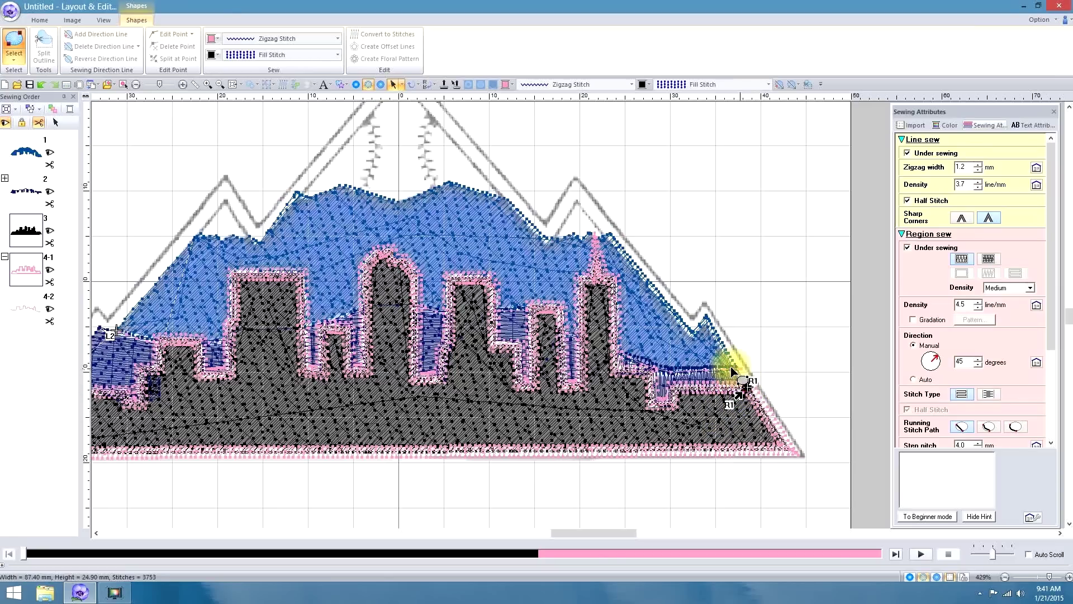
# Step: Move the running-stitch line ahead of the skyline's zigzag outline in the sewing order
pyautogui.click(25, 310)
pyautogui.moveTo(26, 308); pyautogui.dragTo(25, 255)
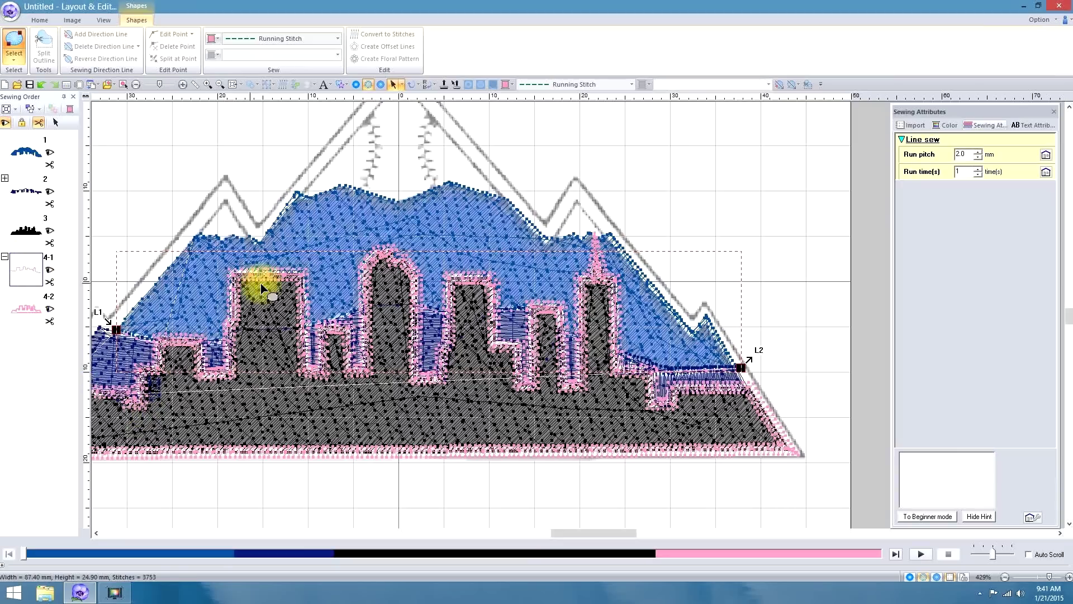
pyautogui.click(397, 274)
pyautogui.click(446, 390)
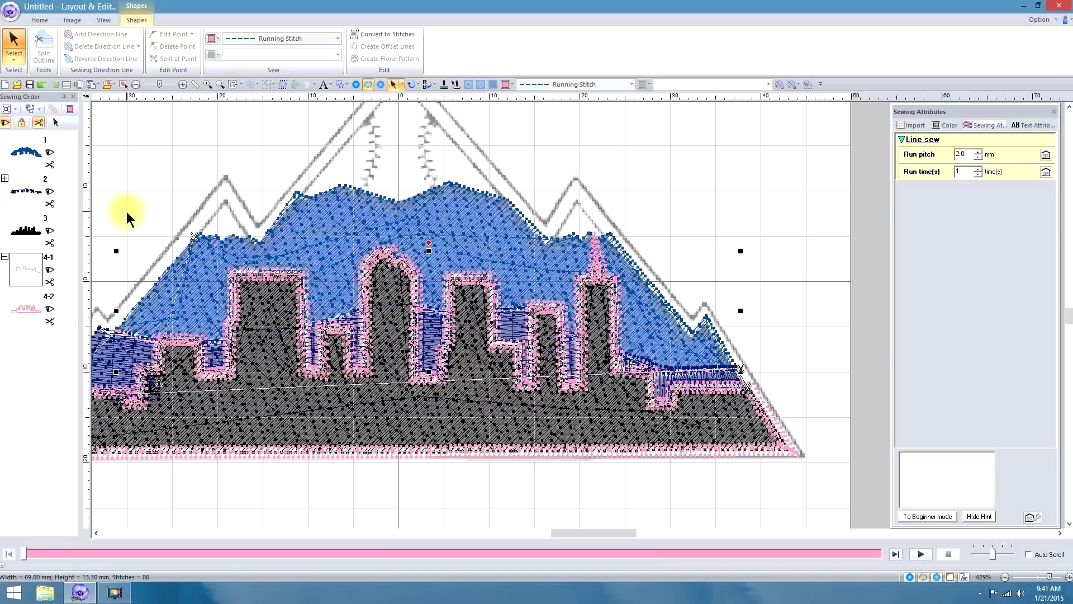
# Step: Extend the running-stitch line's right end down to the skyline outline's entry and exit point at its right shoulder
pyautogui.click(40, 20)
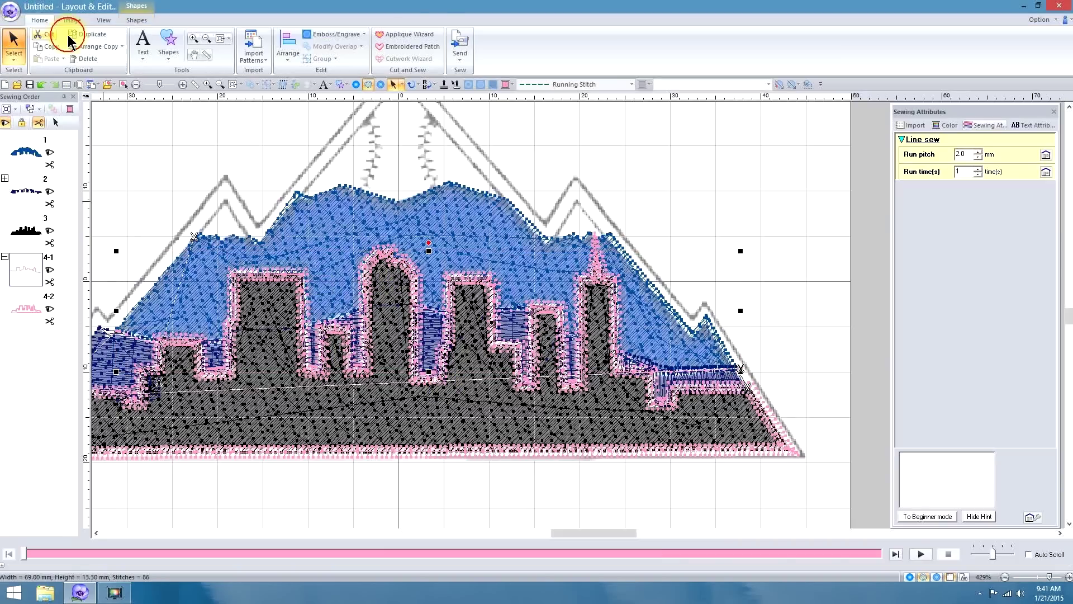
pyautogui.click(14, 56)
pyautogui.click(38, 91)
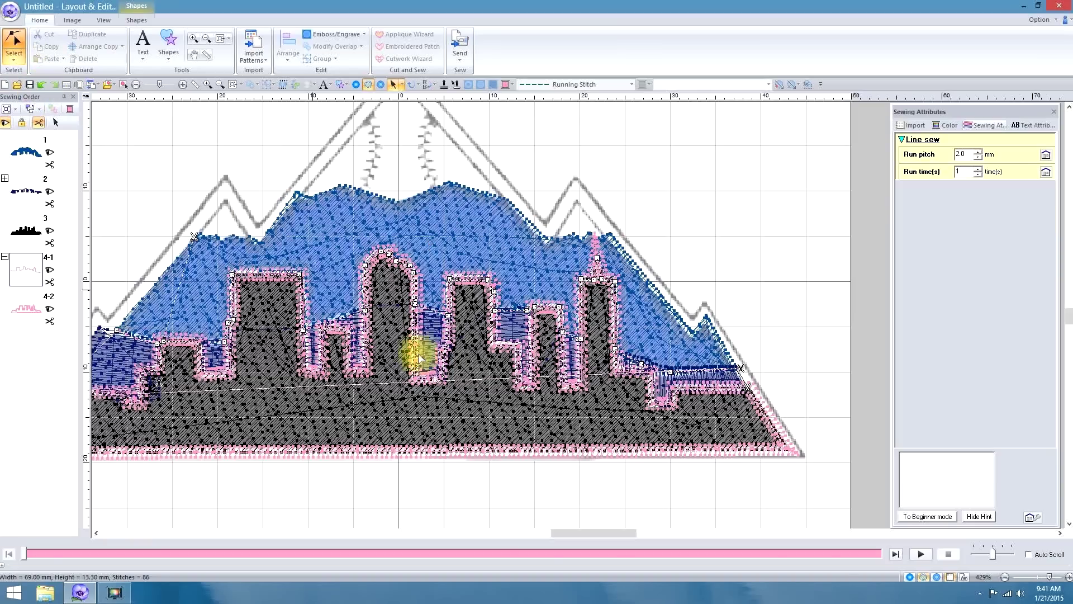
pyautogui.click(193, 38)
pyautogui.moveTo(707, 347); pyautogui.dragTo(815, 449)
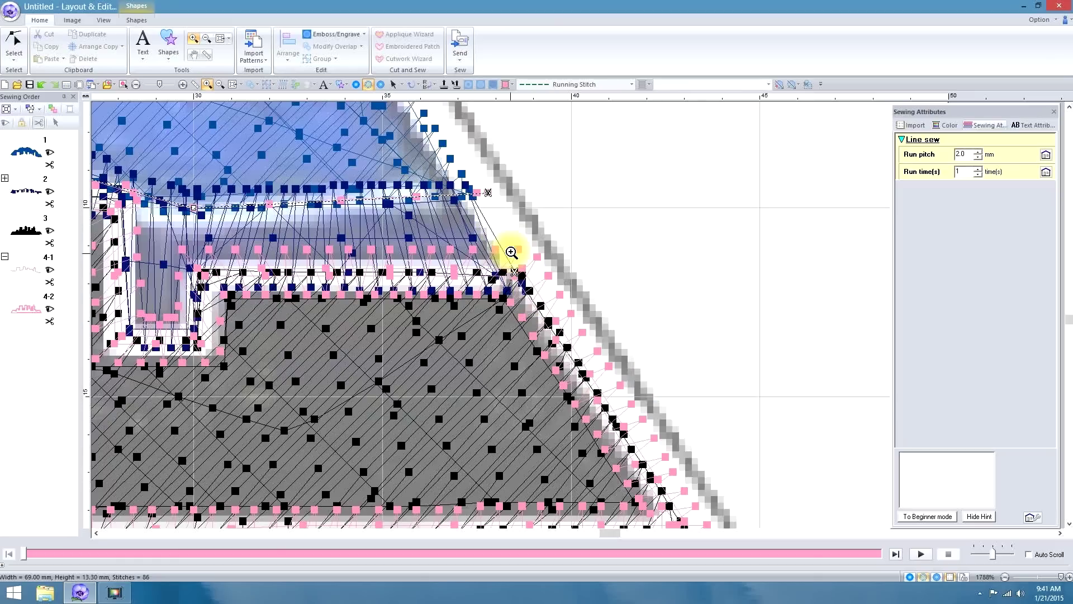
pyautogui.click(14, 45)
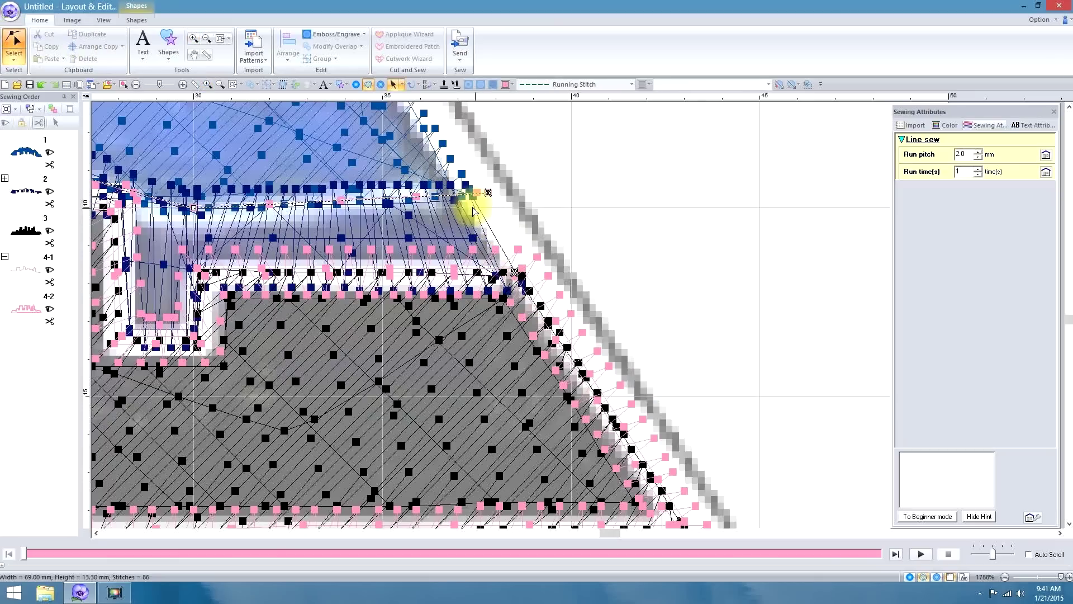
pyautogui.click(469, 197)
pyautogui.moveTo(487, 193); pyautogui.dragTo(516, 275)
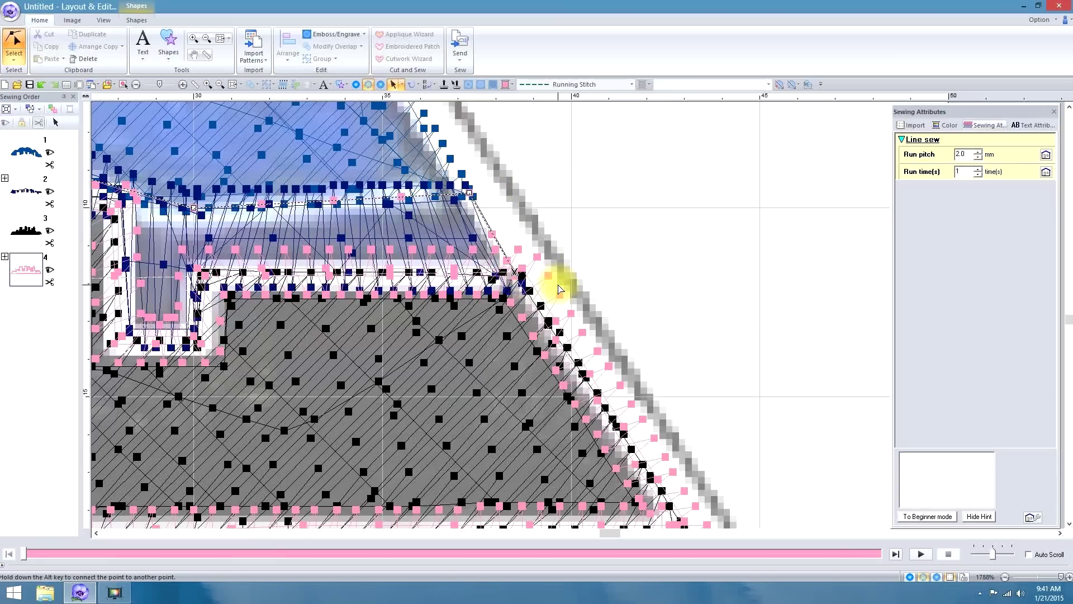
pyautogui.click(511, 271)
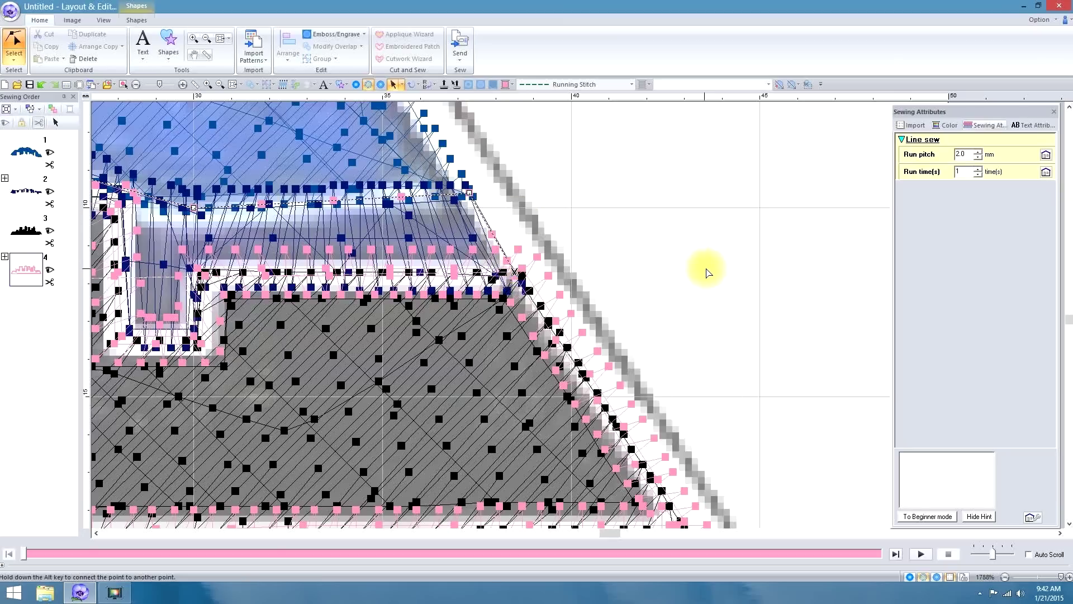
# Step: Draw an open straight line from the skyline's right shoulder up along the blue mountain's right edge to the small right peak's inner base
pyautogui.scroll(-1, 728, 271)
pyautogui.click(168, 42)
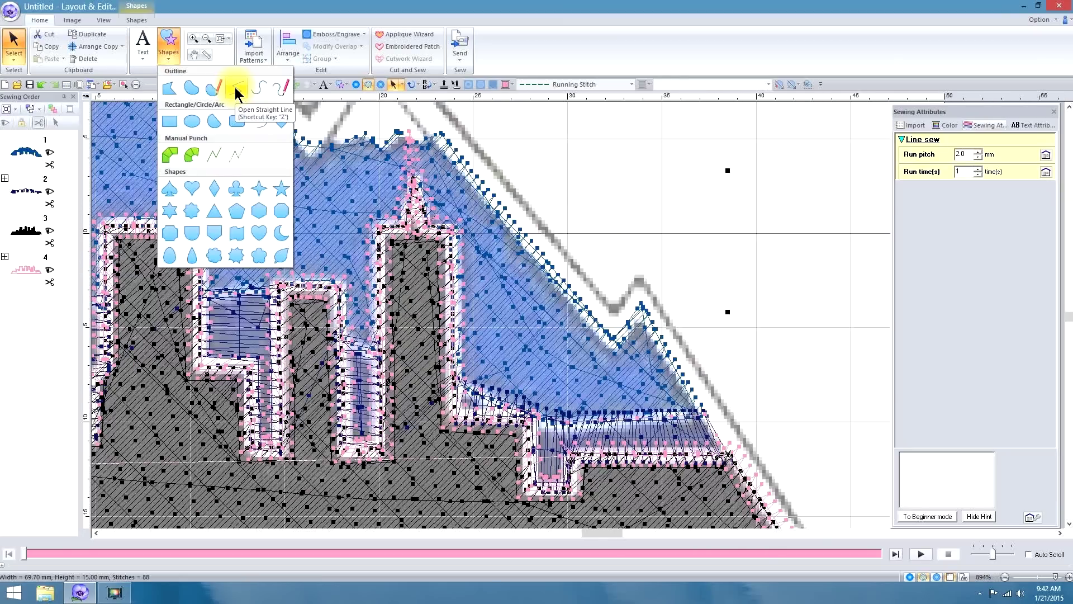
pyautogui.click(235, 93)
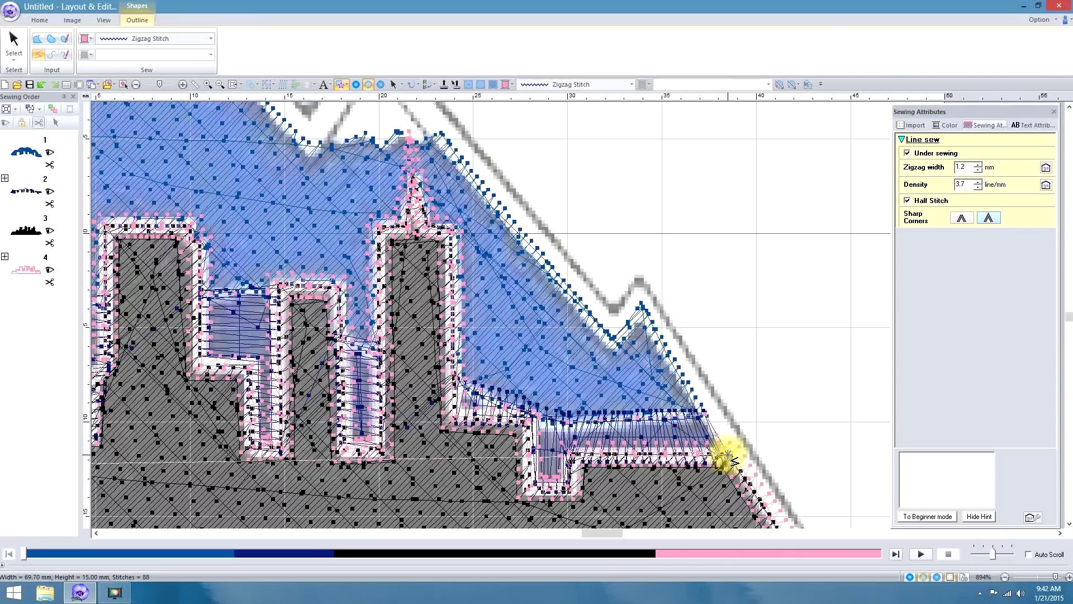
pyautogui.click(728, 458)
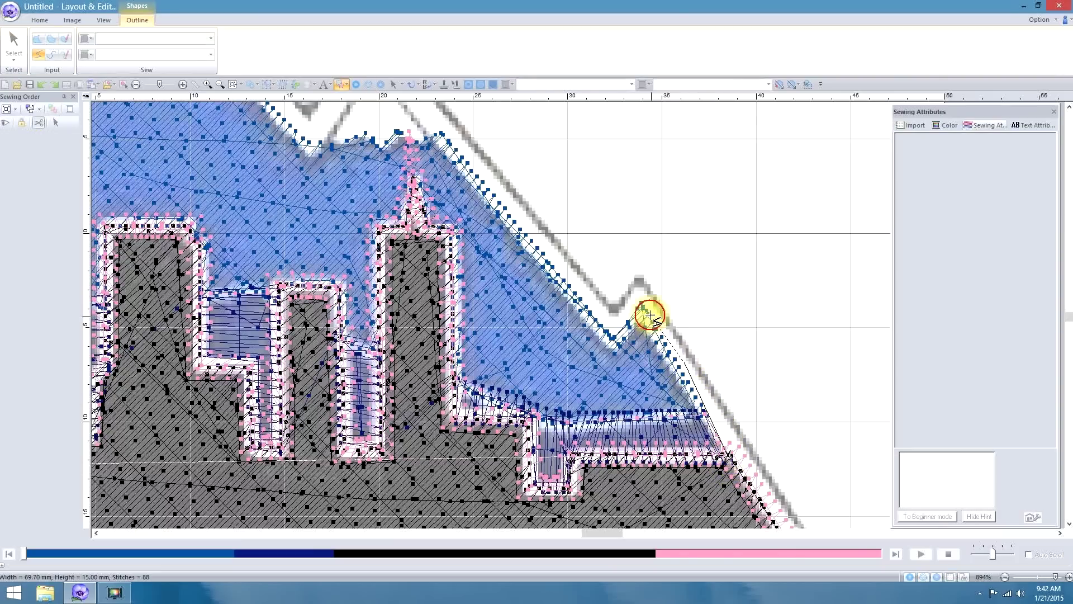
pyautogui.click(637, 300)
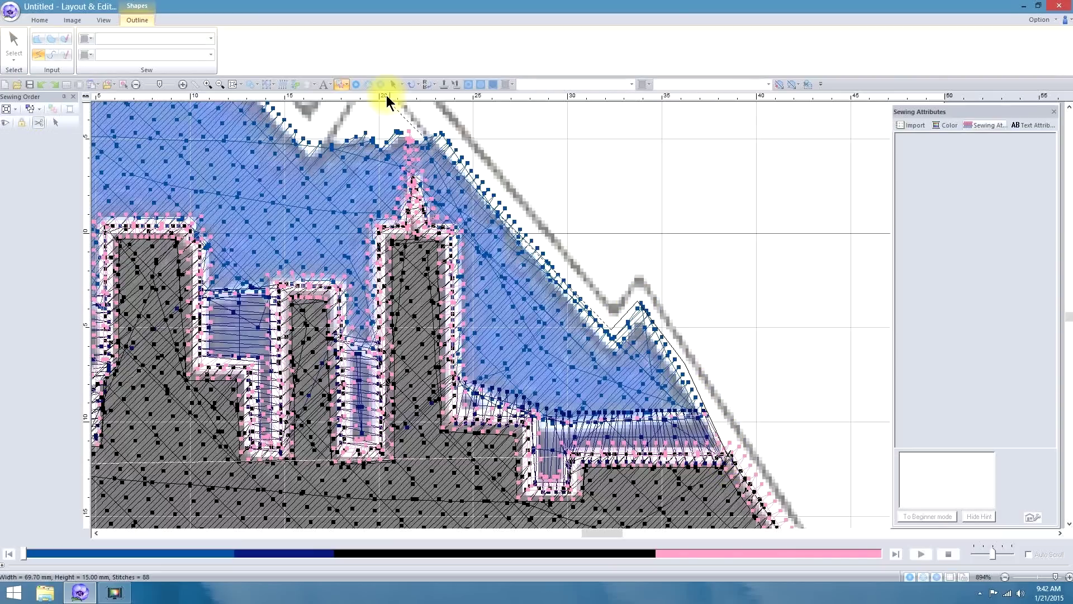
pyautogui.click(435, 122)
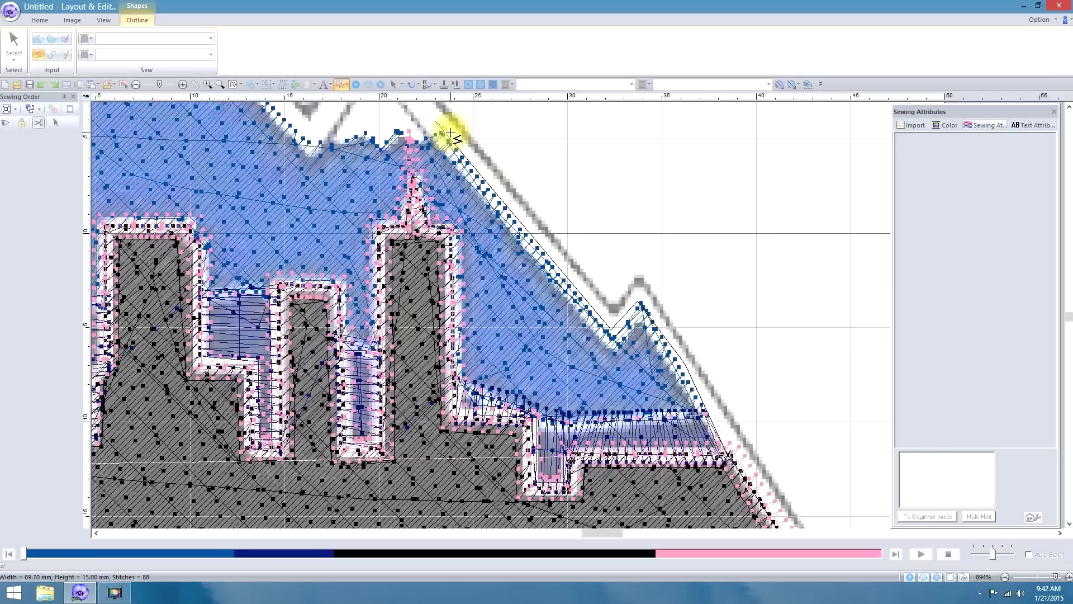
pyautogui.scroll(2, 449, 137)
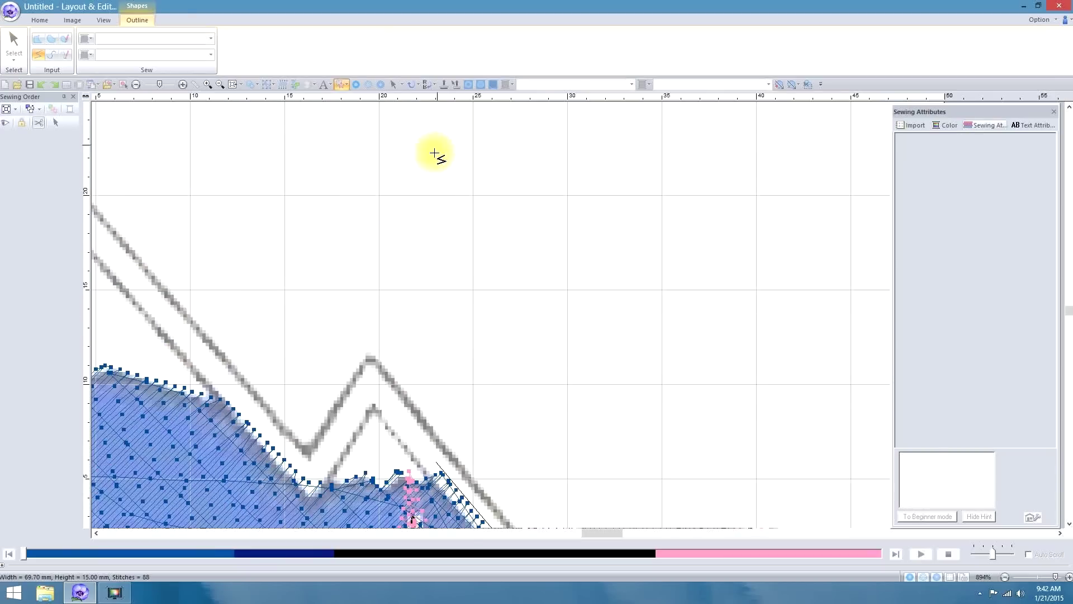
pyautogui.click(96, 532)
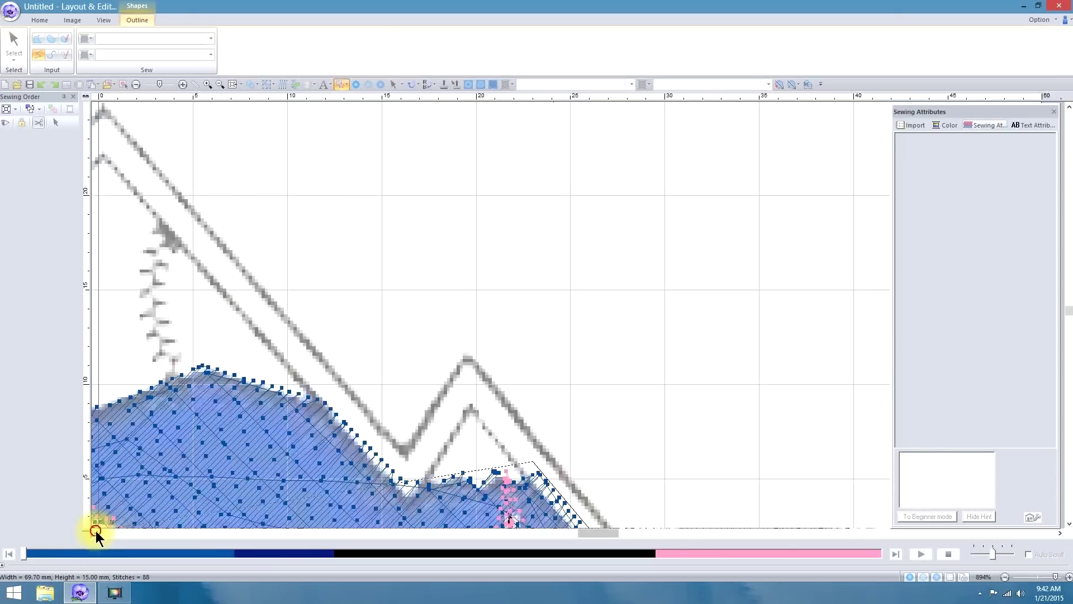
pyautogui.click(825, 464)
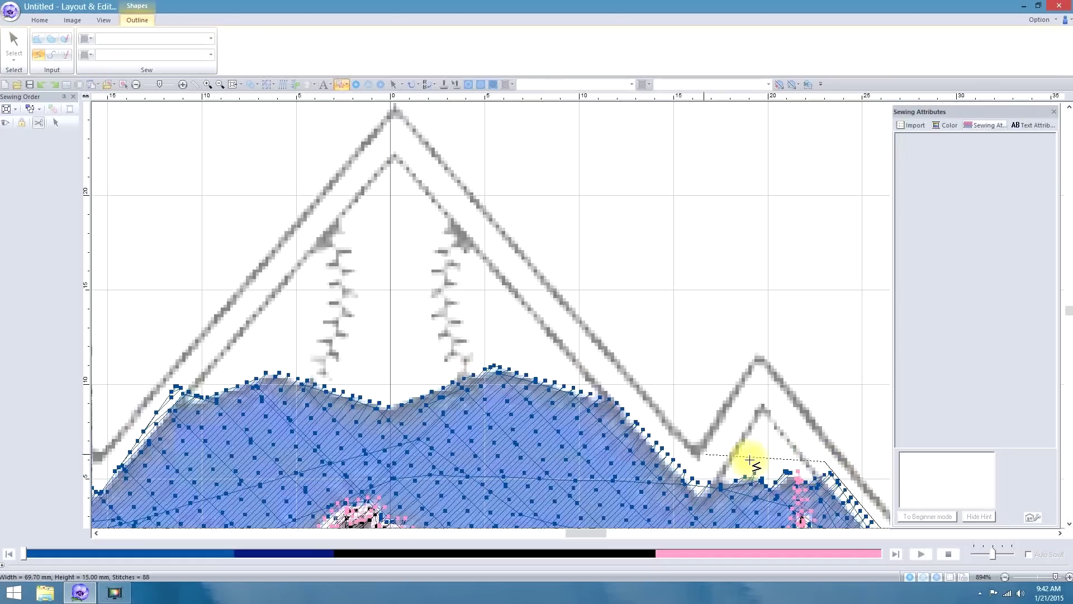
pyautogui.doubleClick(816, 475)
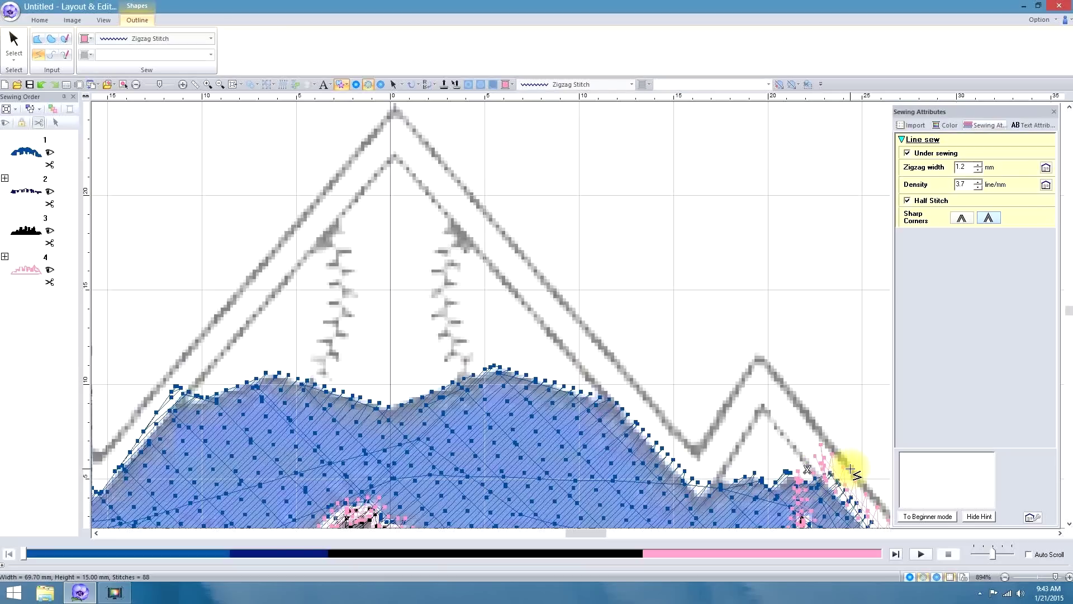
# Step: Change the new line along the mountain's right edge to a running stitch
pyautogui.click(13, 47)
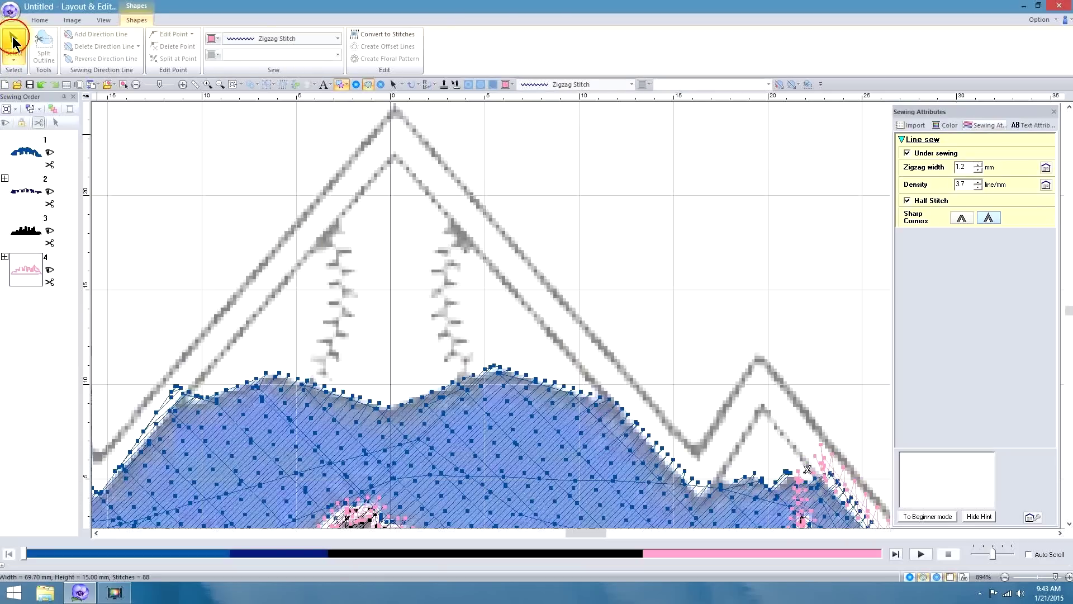
pyautogui.click(338, 38)
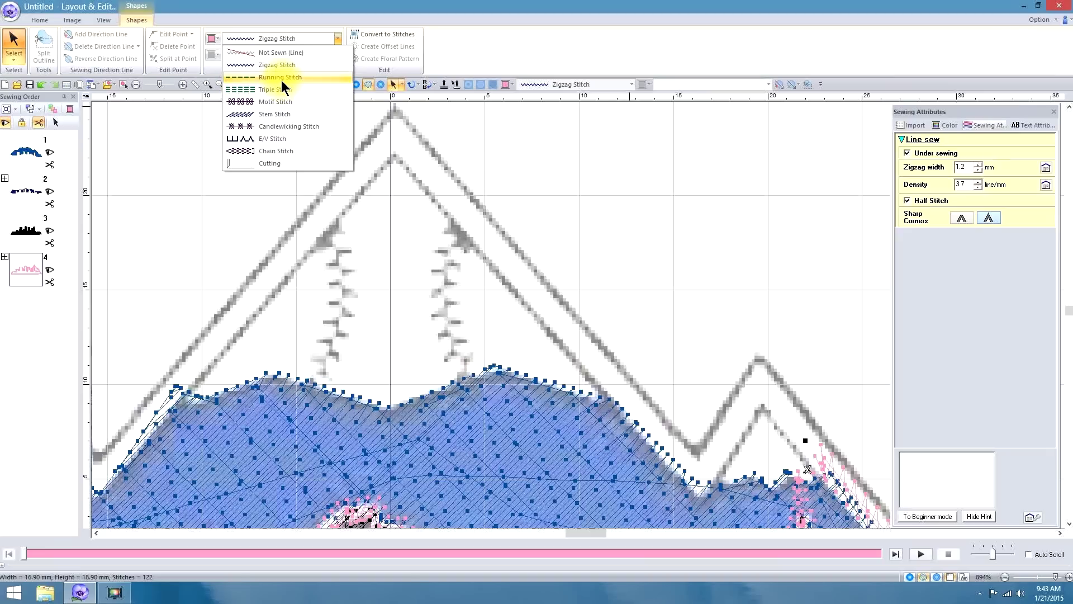
pyautogui.click(277, 77)
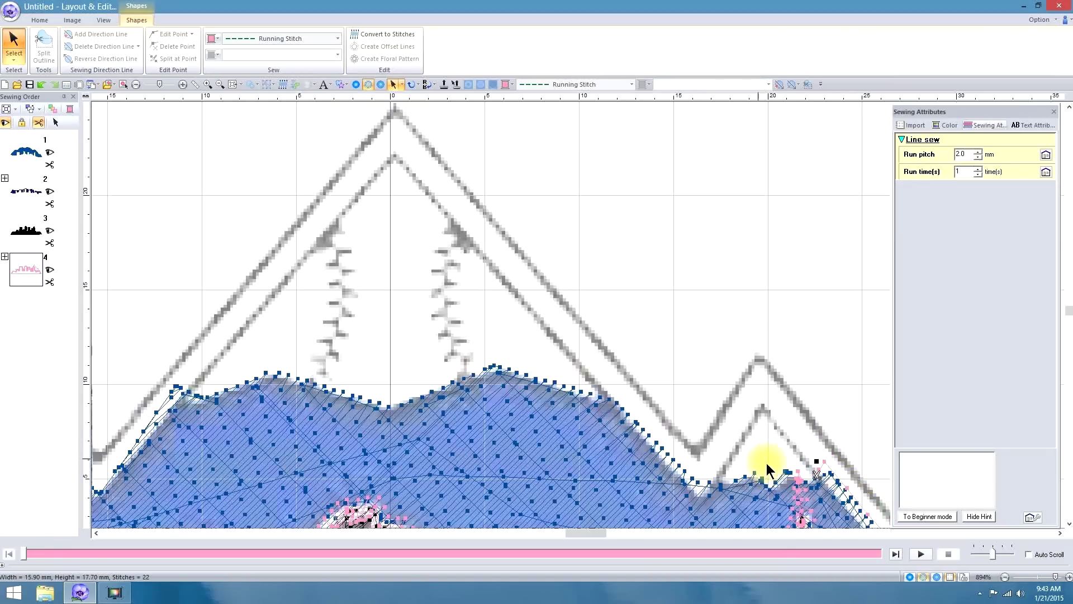
# Step: Draw a closed straight-line fill shape over the small right peak's snowcap, following the blue mountain's jagged edge along its base
pyautogui.click(36, 19)
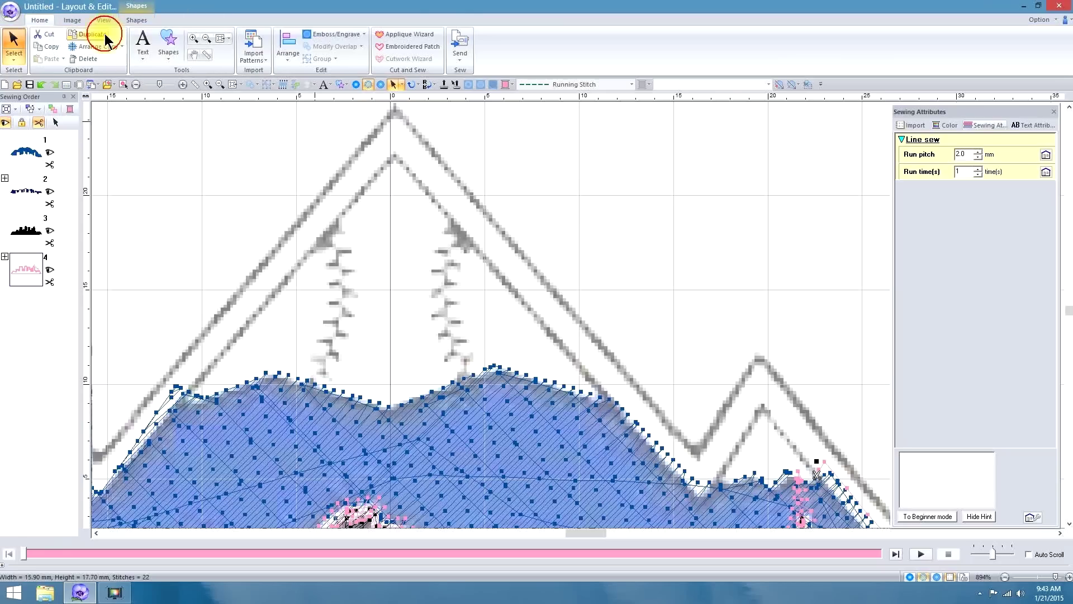
pyautogui.click(168, 43)
pyautogui.click(168, 89)
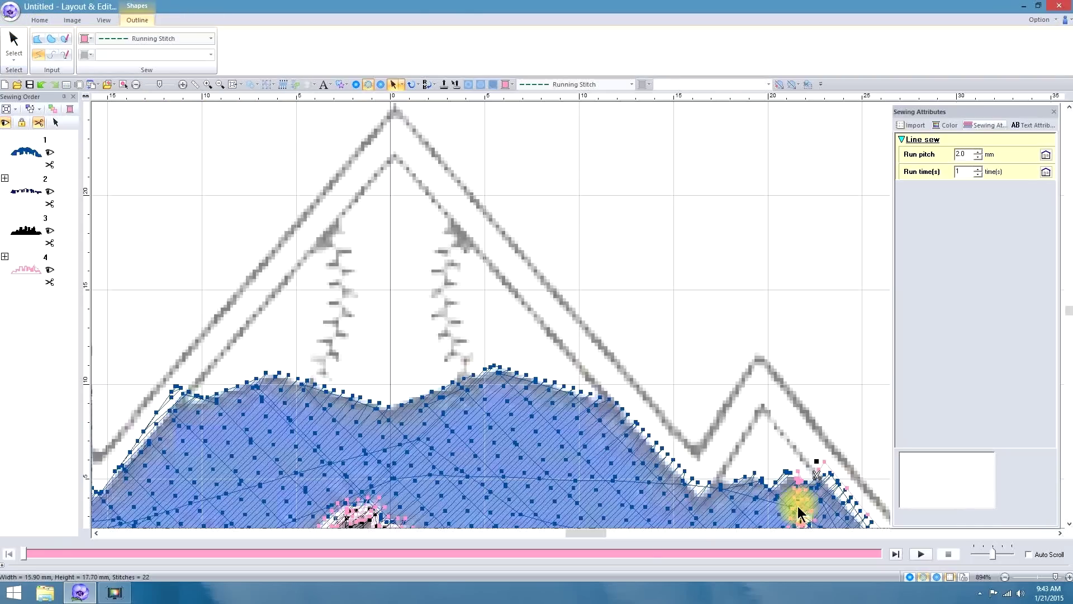
pyautogui.click(817, 474)
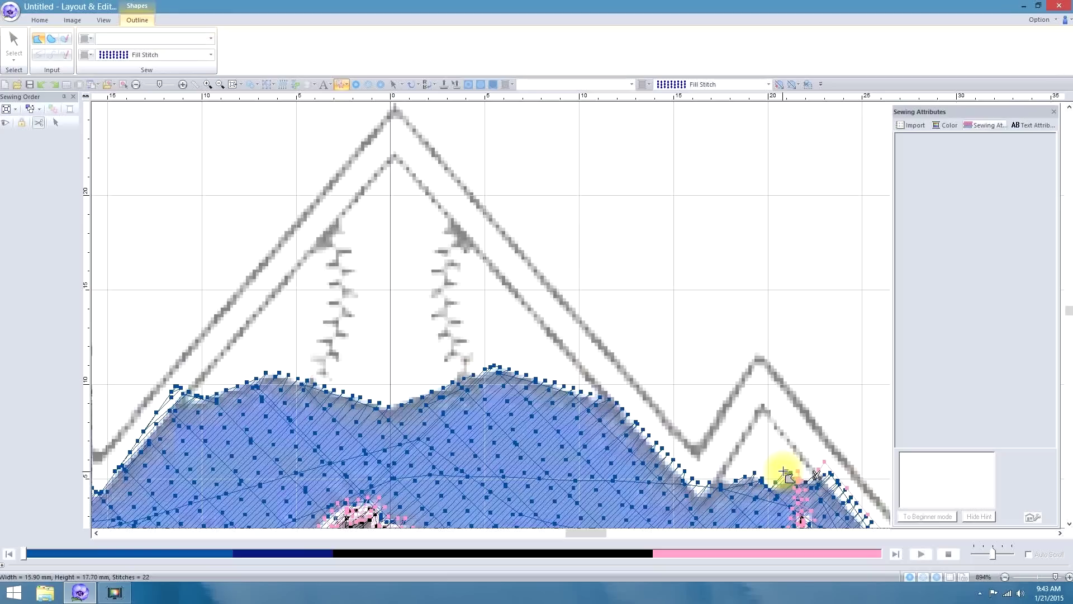
pyautogui.click(751, 471)
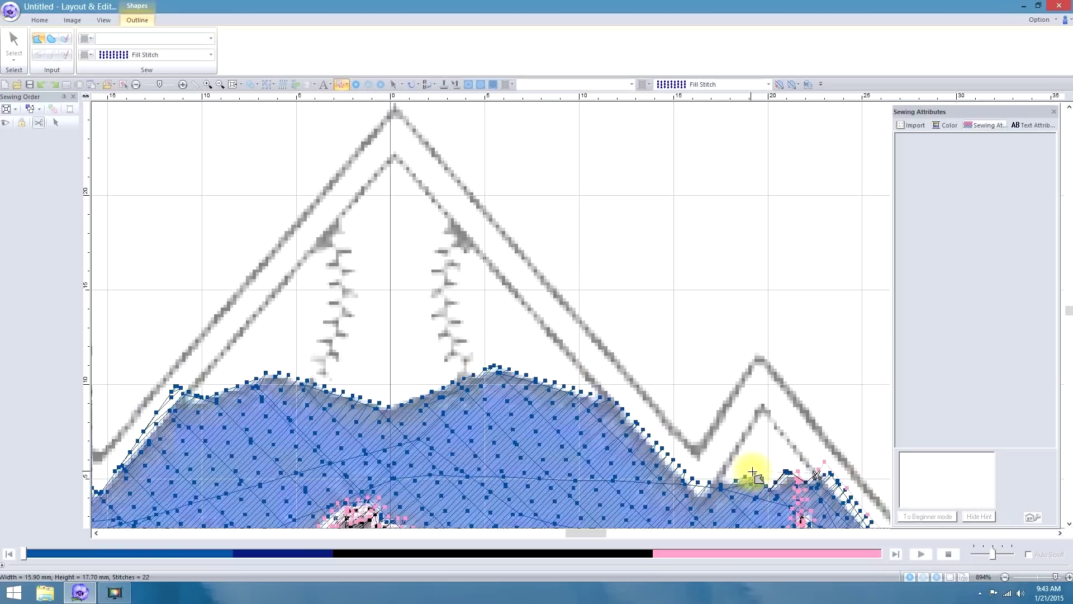
pyautogui.click(712, 481)
pyautogui.click(758, 402)
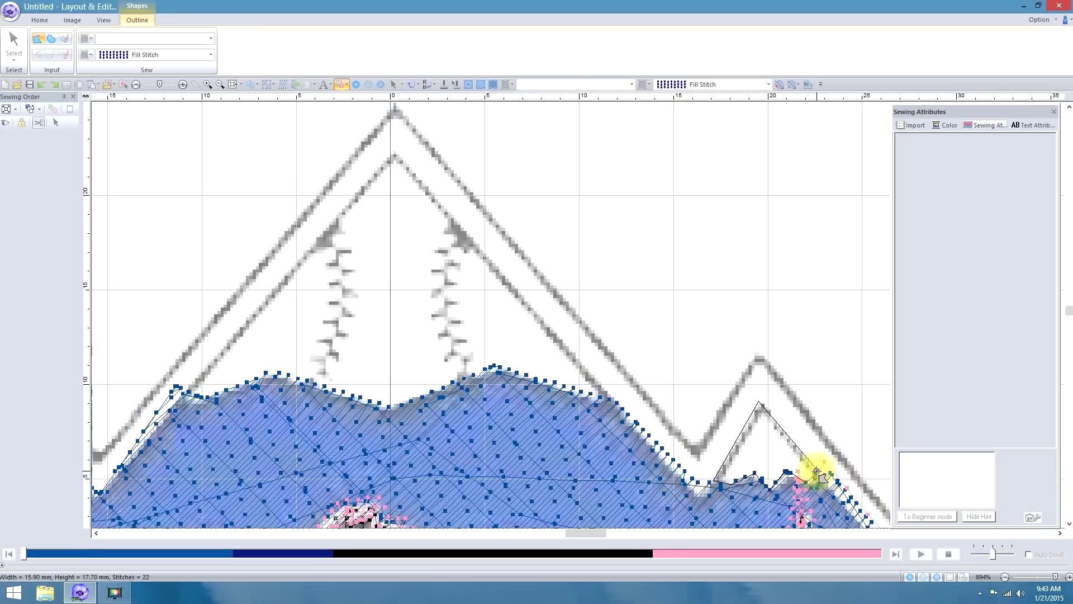
pyautogui.doubleClick(817, 472)
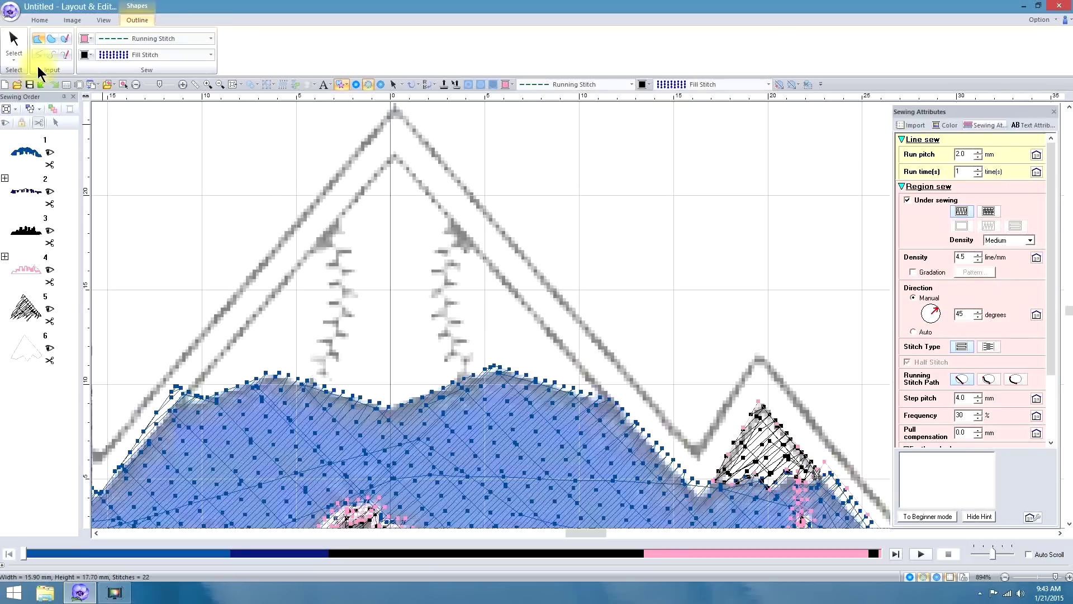
# Step: Try to change the small snowcap's fill color to pink and its outline to Not Sewn
pyautogui.click(85, 53)
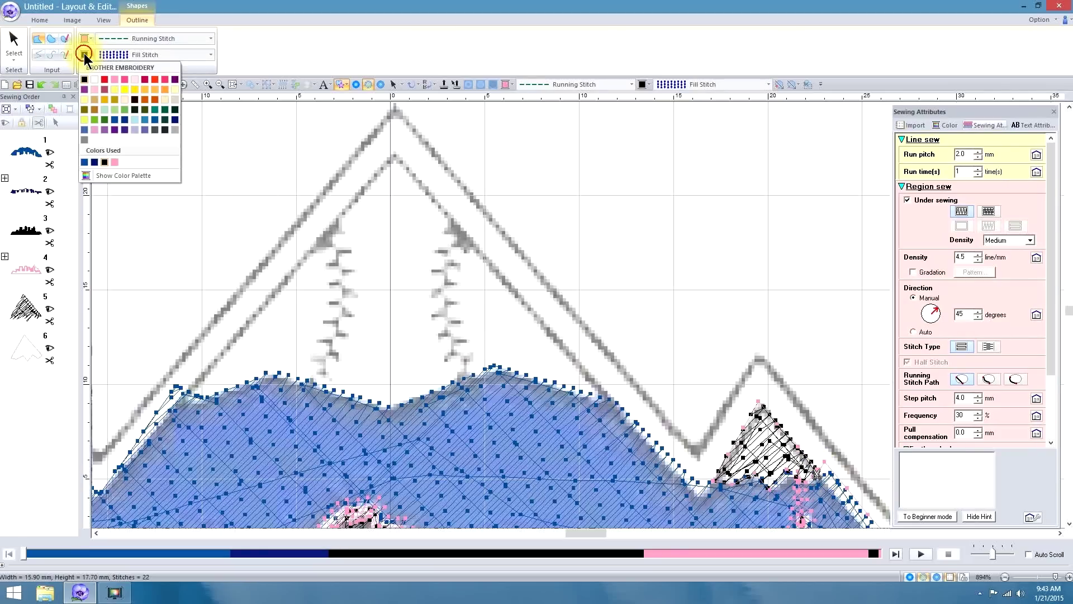
pyautogui.click(115, 78)
pyautogui.click(208, 39)
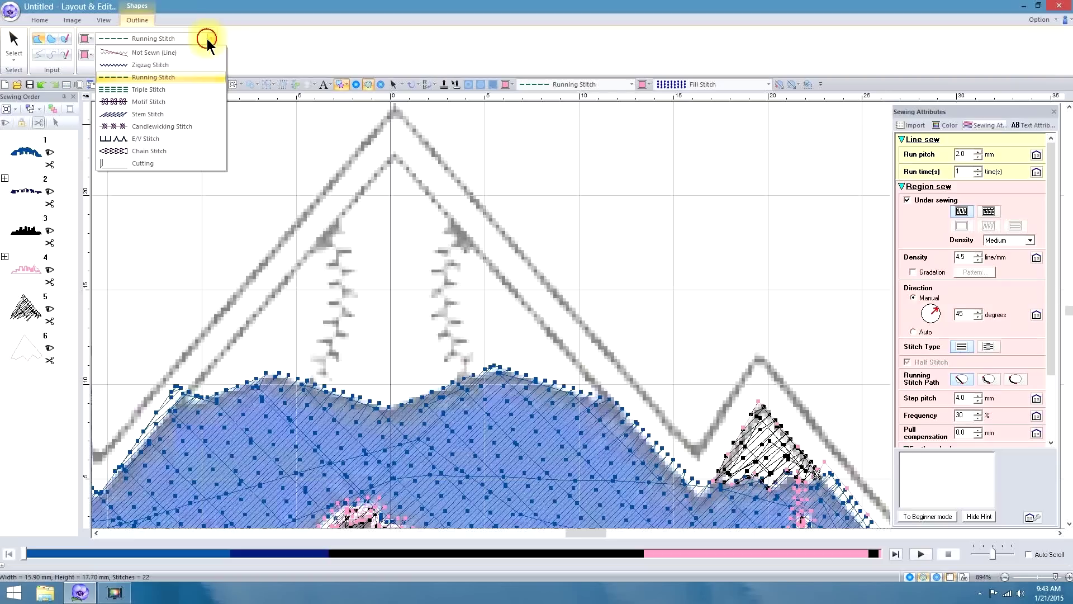
pyautogui.click(165, 52)
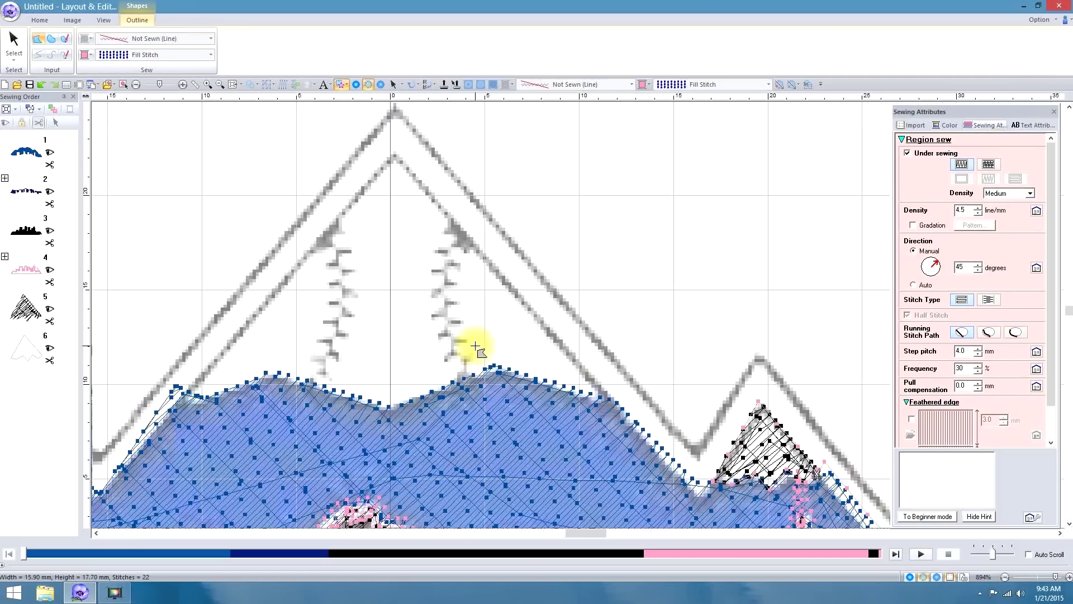
# Step: Recolor the small snowcap's fill white and set its outline to Not Sewn
pyautogui.click(10, 42)
pyautogui.click(747, 431)
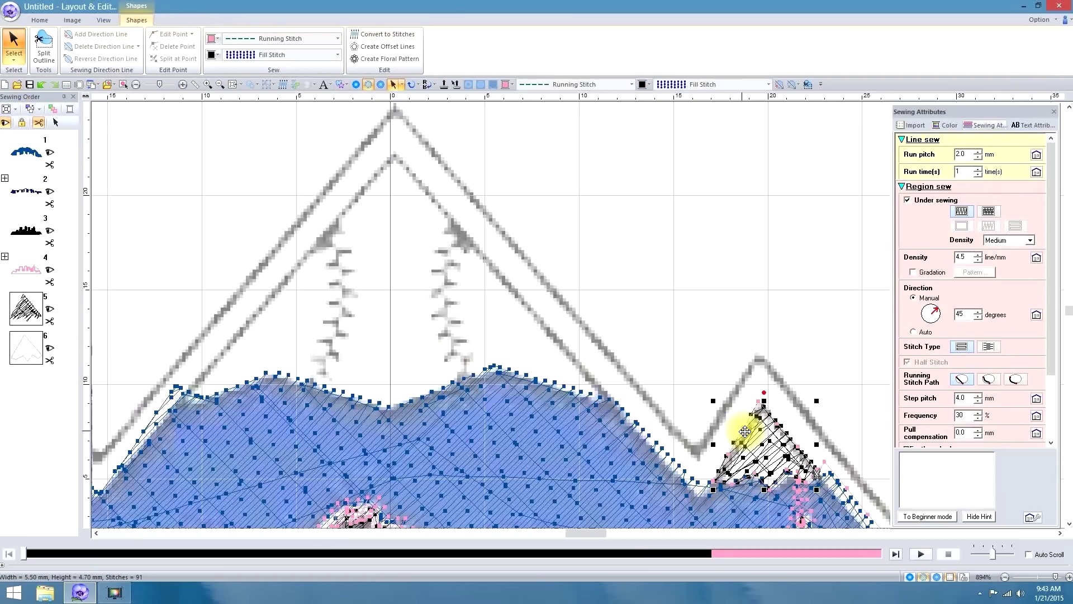
pyautogui.click(213, 52)
pyautogui.click(220, 77)
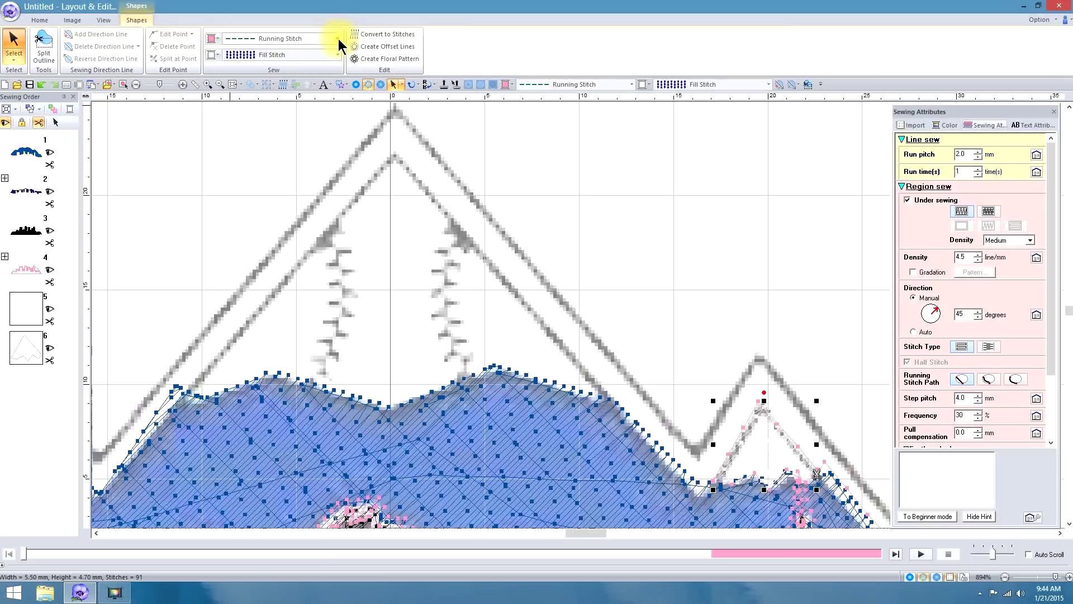
pyautogui.click(338, 38)
pyautogui.click(287, 52)
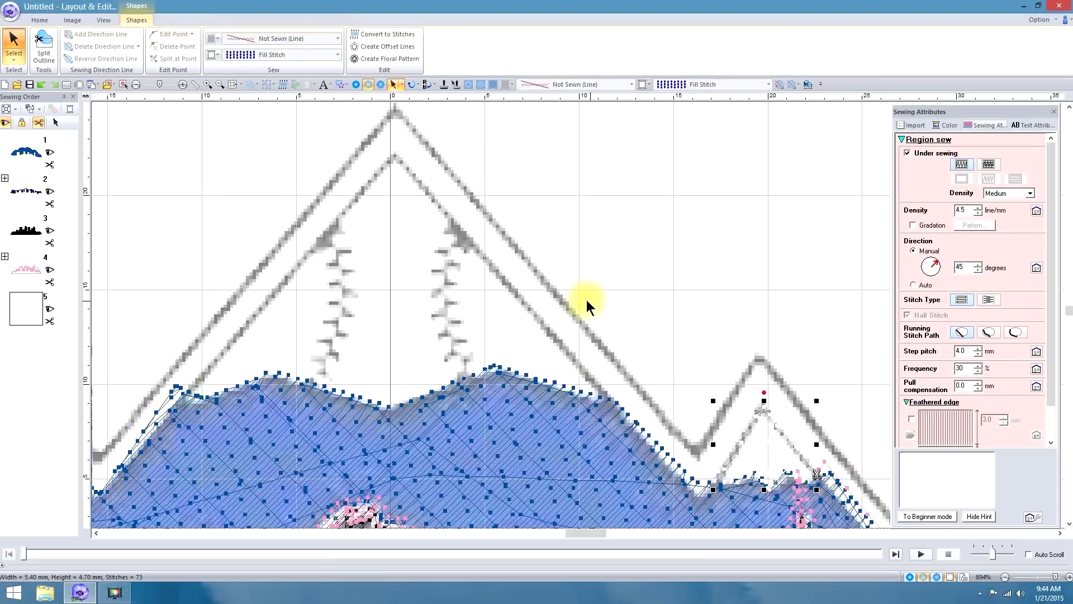
# Step: Move the small snowcap fill's exit point to its lower-left corner
pyautogui.click(15, 55)
pyautogui.click(56, 90)
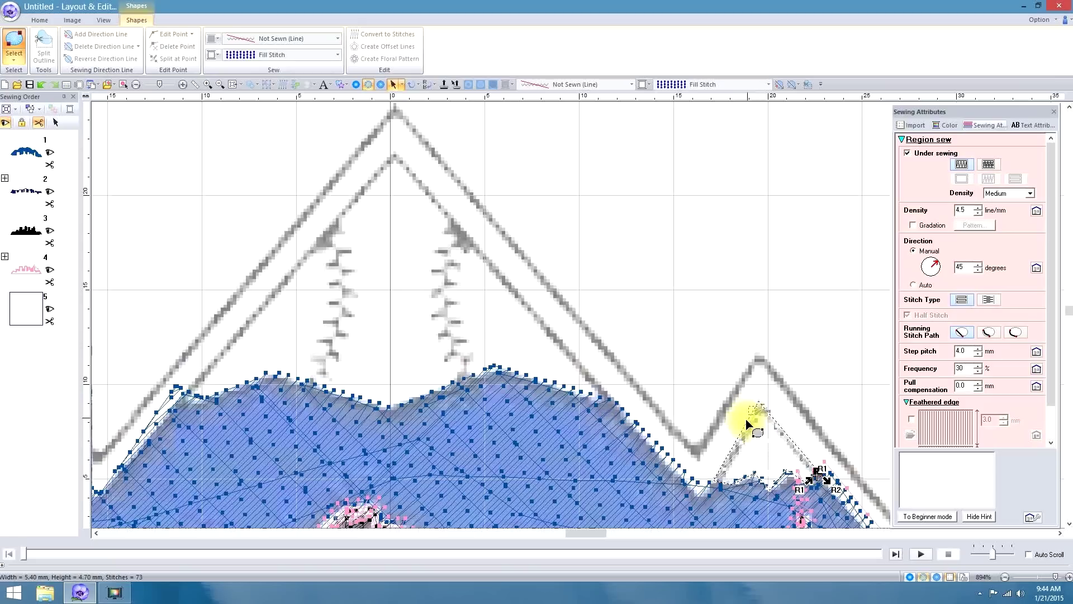
pyautogui.click(712, 492)
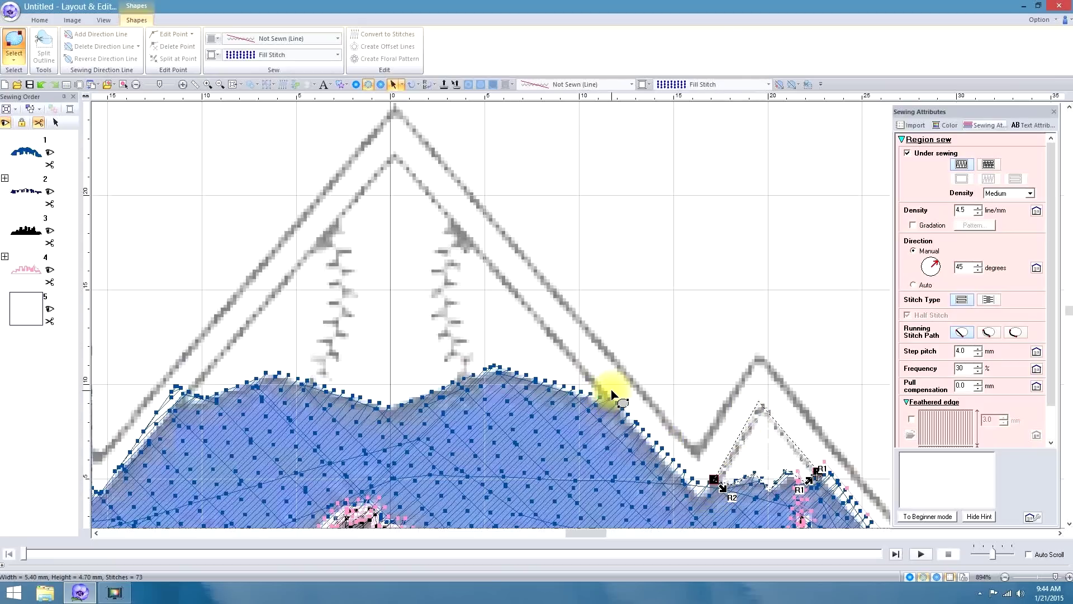
# Step: Draw an open straight running stitch line from the small right snowcap's lower-left corner to the central peak's lower-right inner corner
pyautogui.click(236, 85)
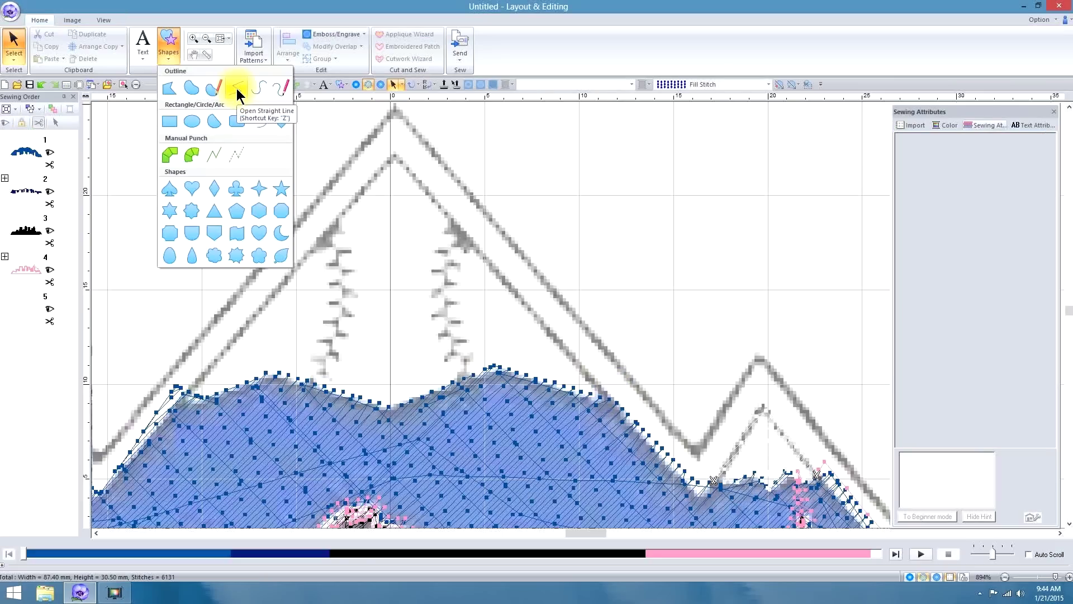
pyautogui.click(236, 86)
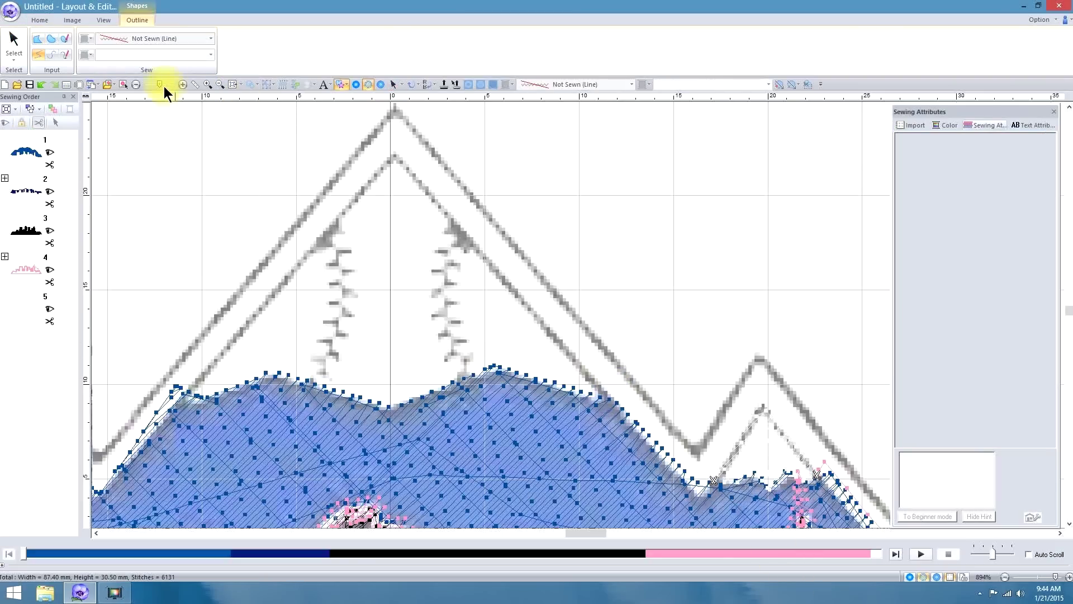
pyautogui.click(211, 38)
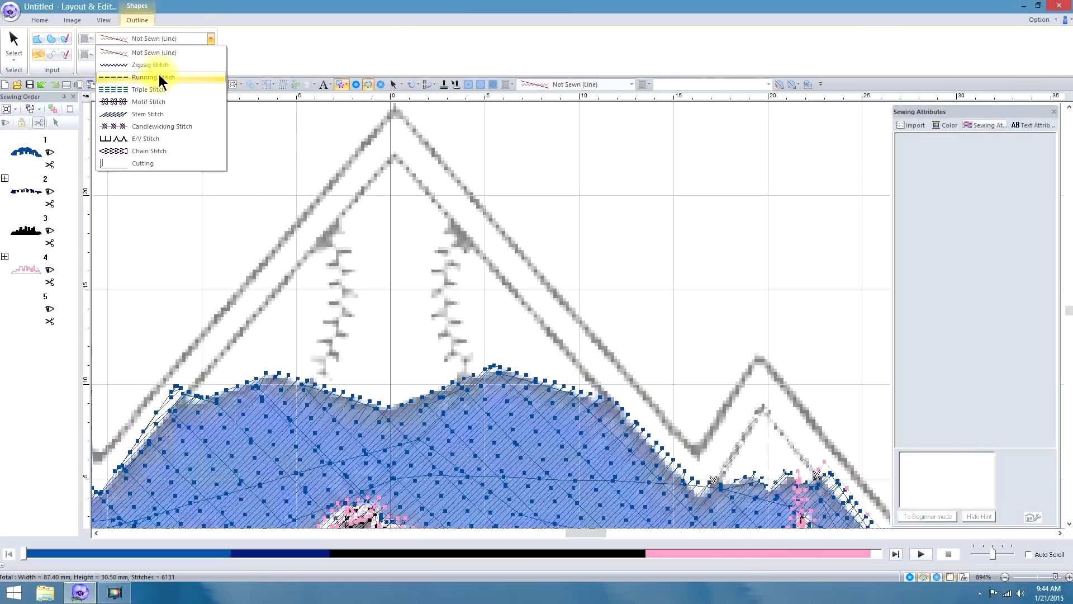
pyautogui.click(158, 75)
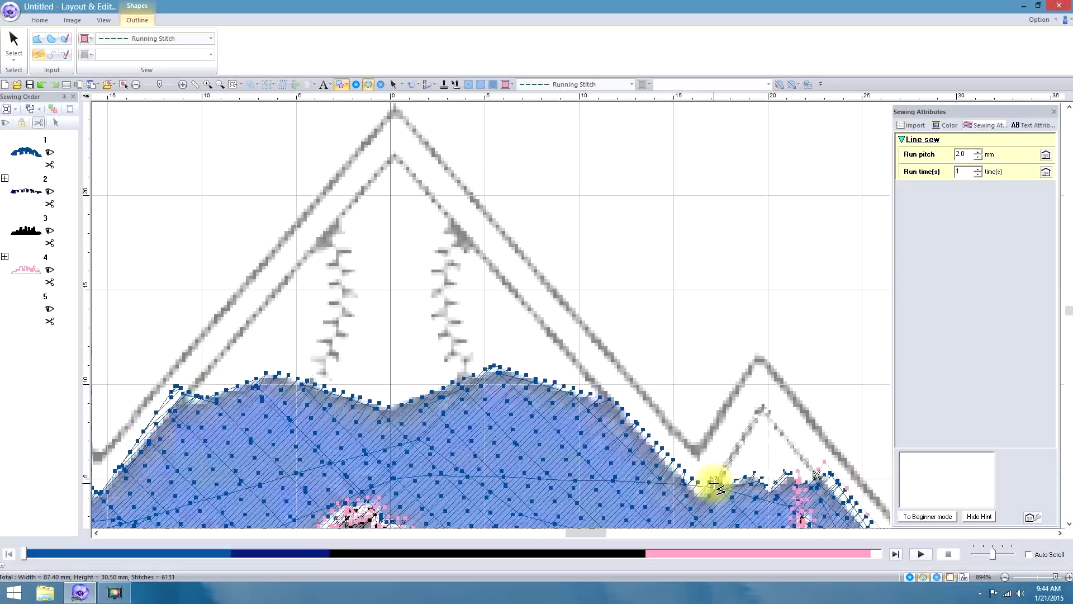
pyautogui.click(714, 482)
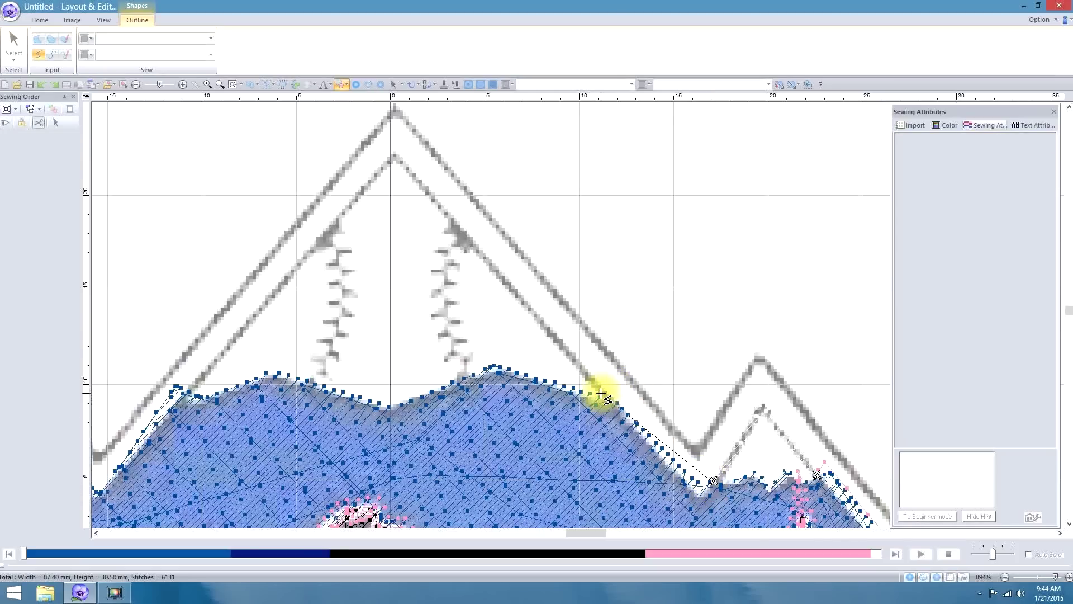
pyautogui.doubleClick(601, 393)
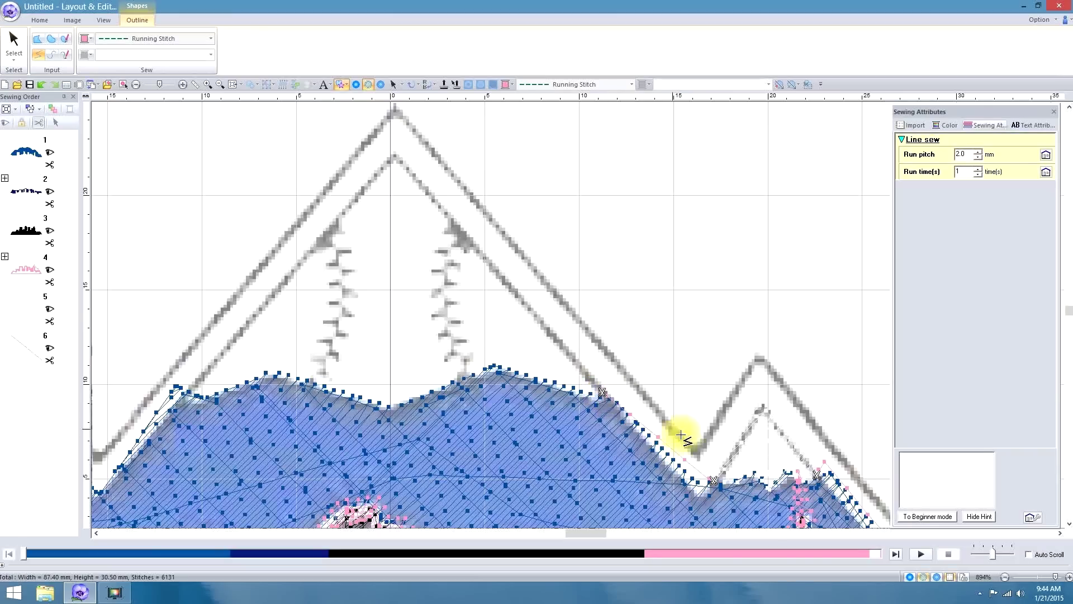
# Step: Recolor the small right snowcap's fill to pink, Brother Embroidery thread 085
pyautogui.click(13, 43)
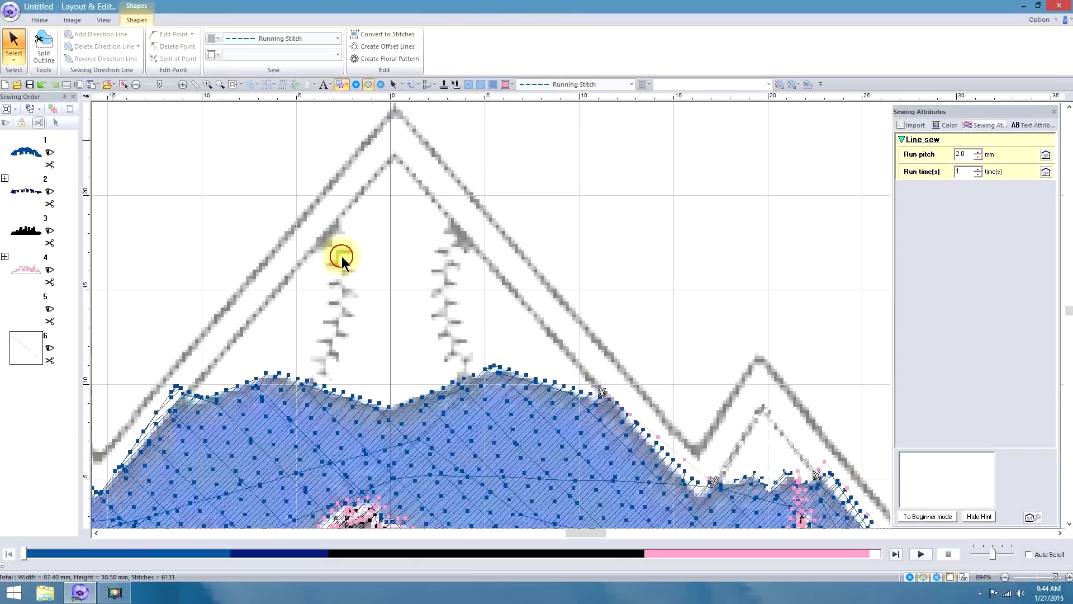
pyautogui.click(767, 447)
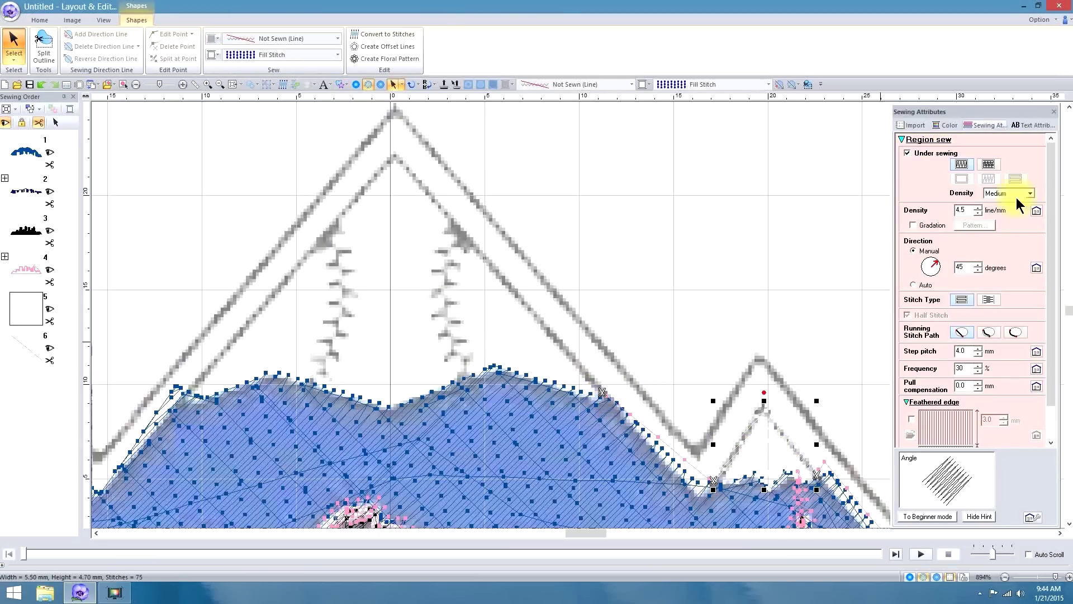
pyautogui.click(950, 125)
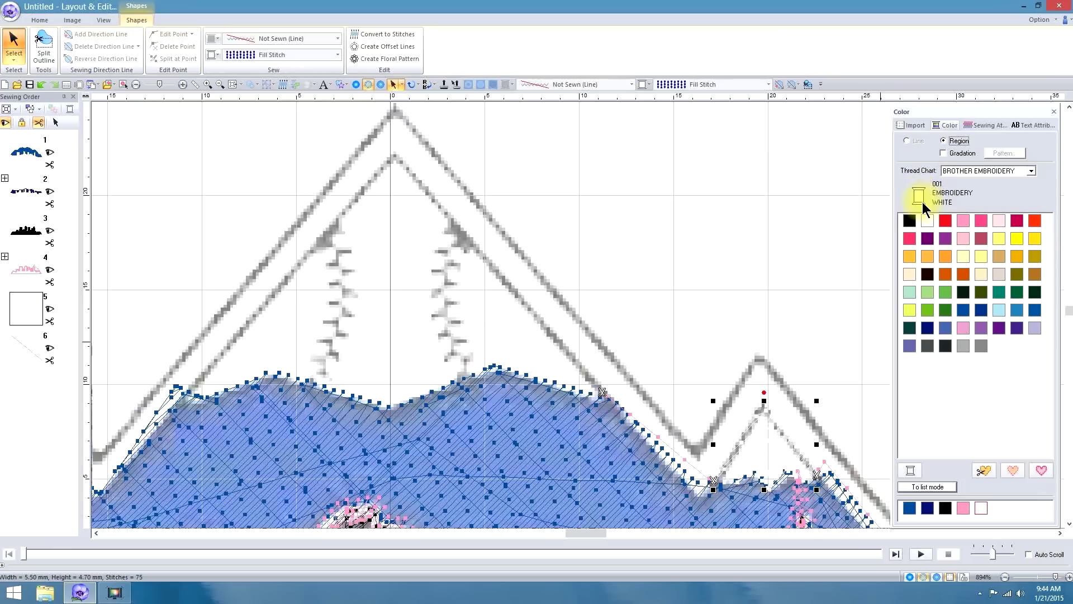
pyautogui.click(963, 221)
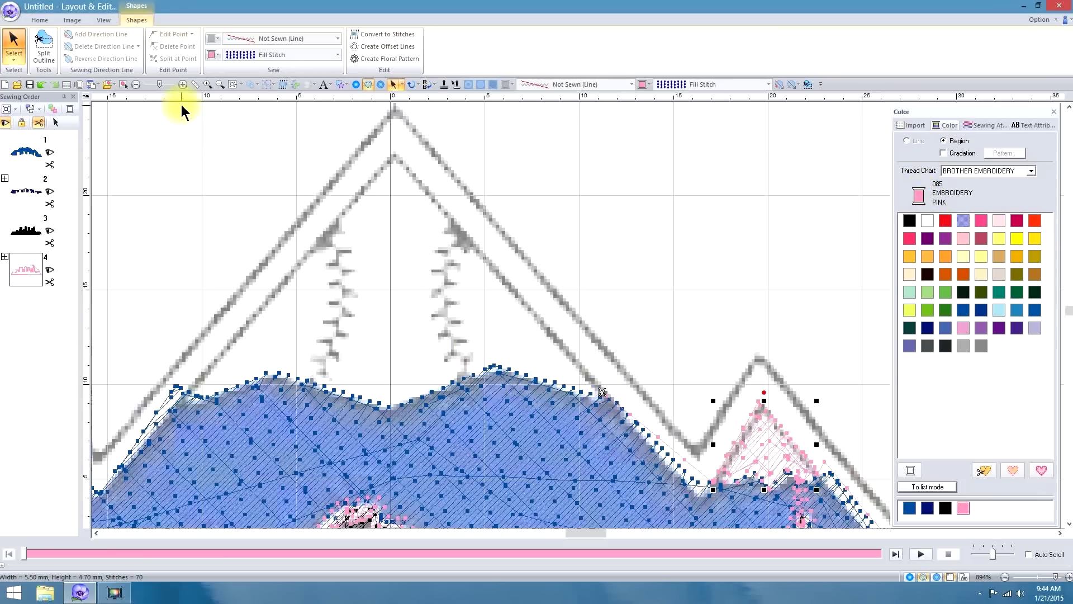
# Step: Draw a closed straight-line fill shape about 22 by 14 mm over the central peak's snowcap, following the blue mountain's wavy edge along its base
pyautogui.click(39, 19)
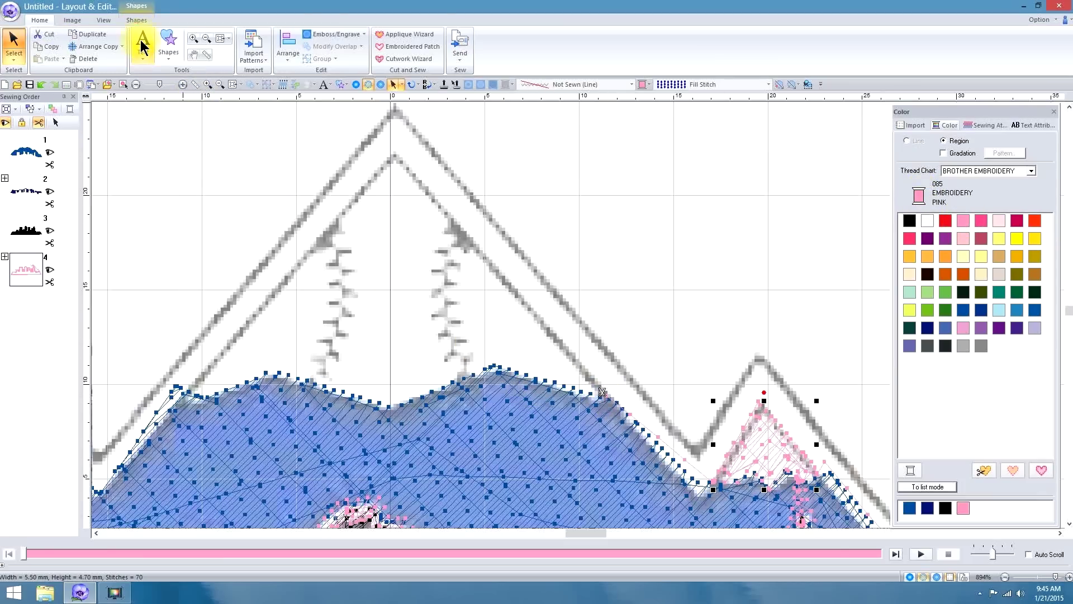
pyautogui.click(171, 48)
pyautogui.click(169, 88)
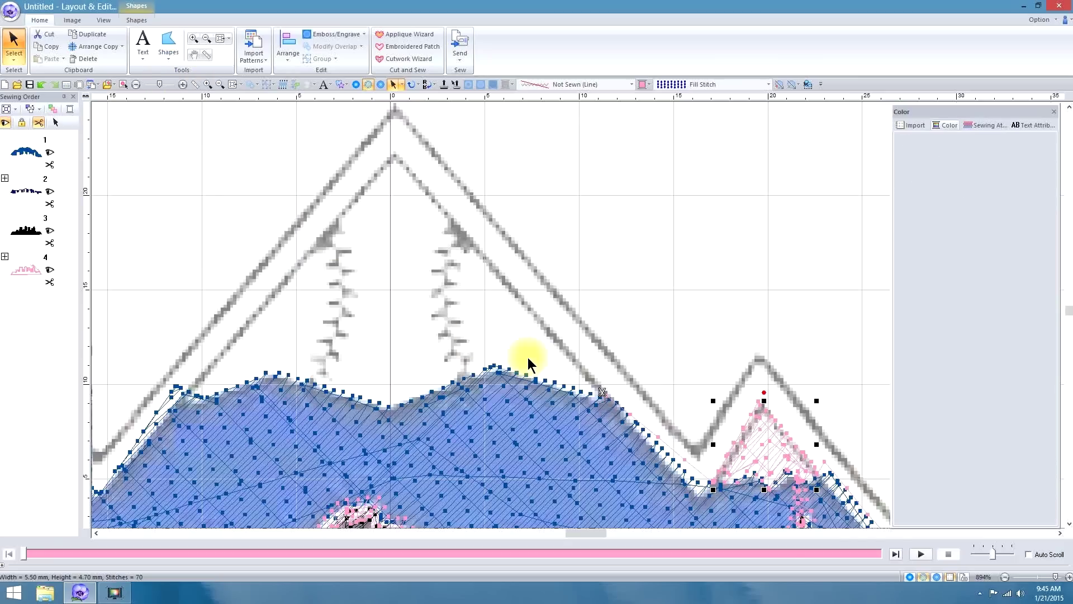
pyautogui.click(602, 393)
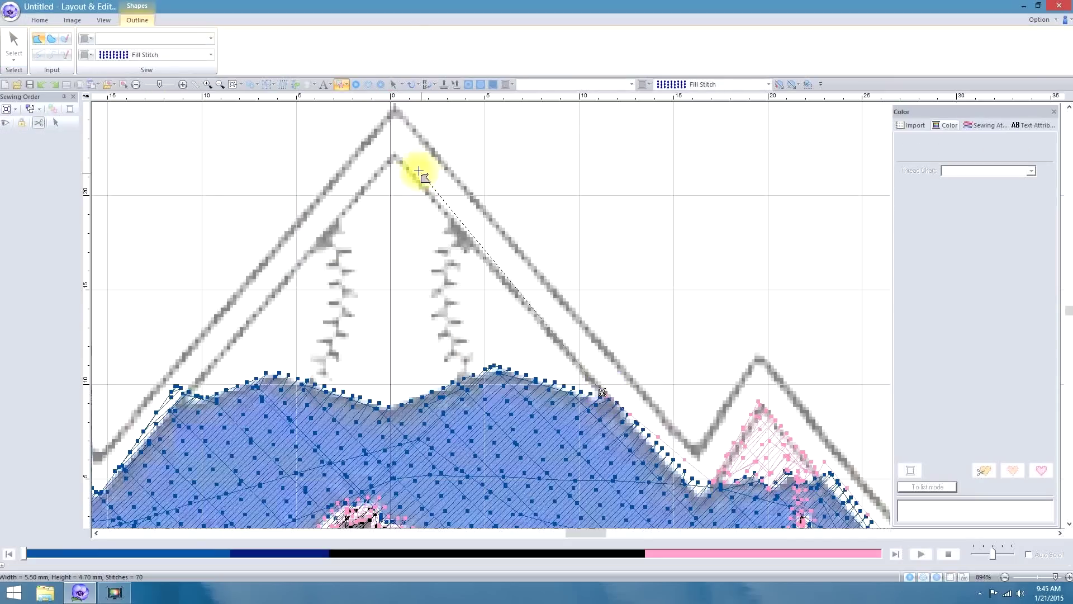
pyautogui.click(395, 148)
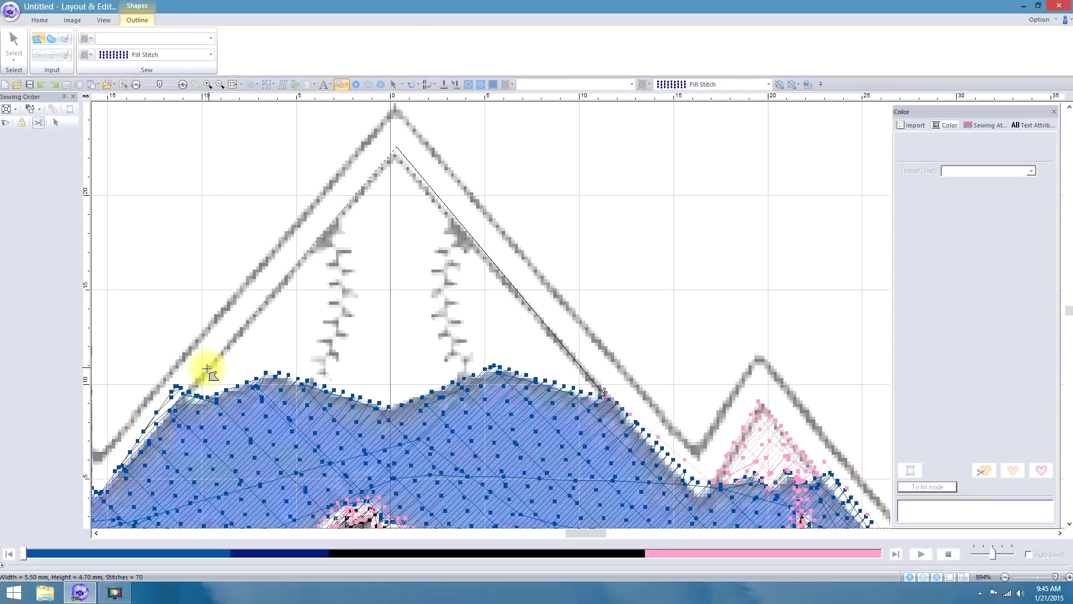
pyautogui.click(187, 399)
pyautogui.click(196, 405)
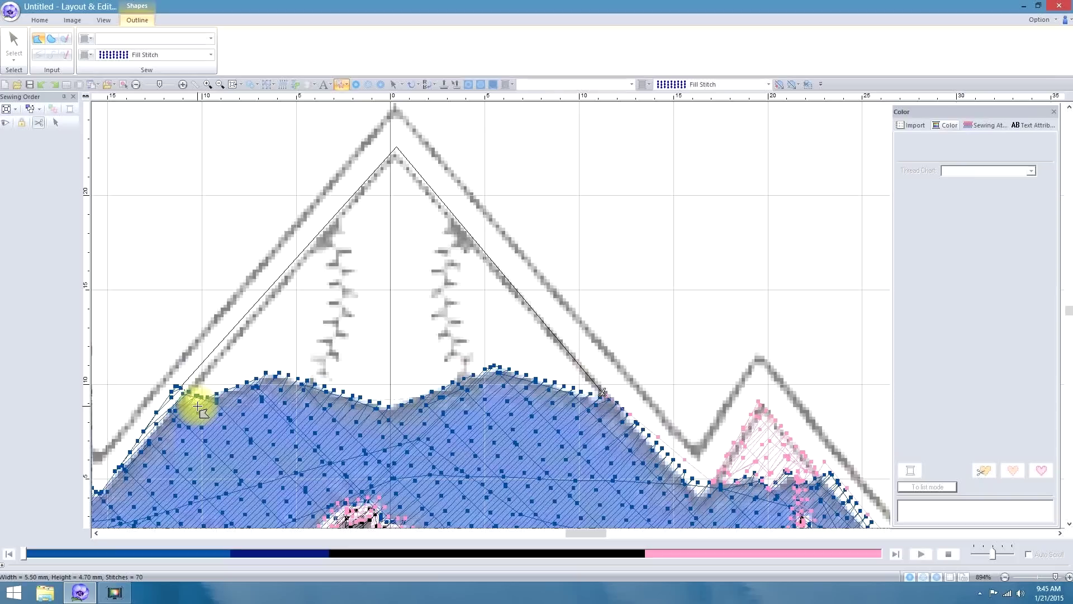
pyautogui.click(273, 373)
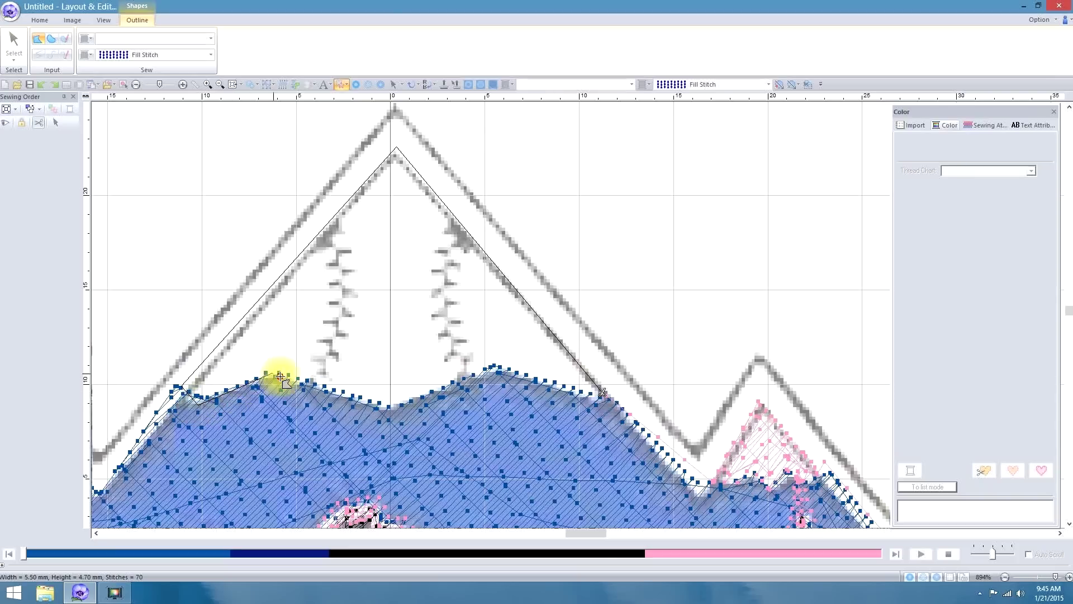
pyautogui.click(386, 411)
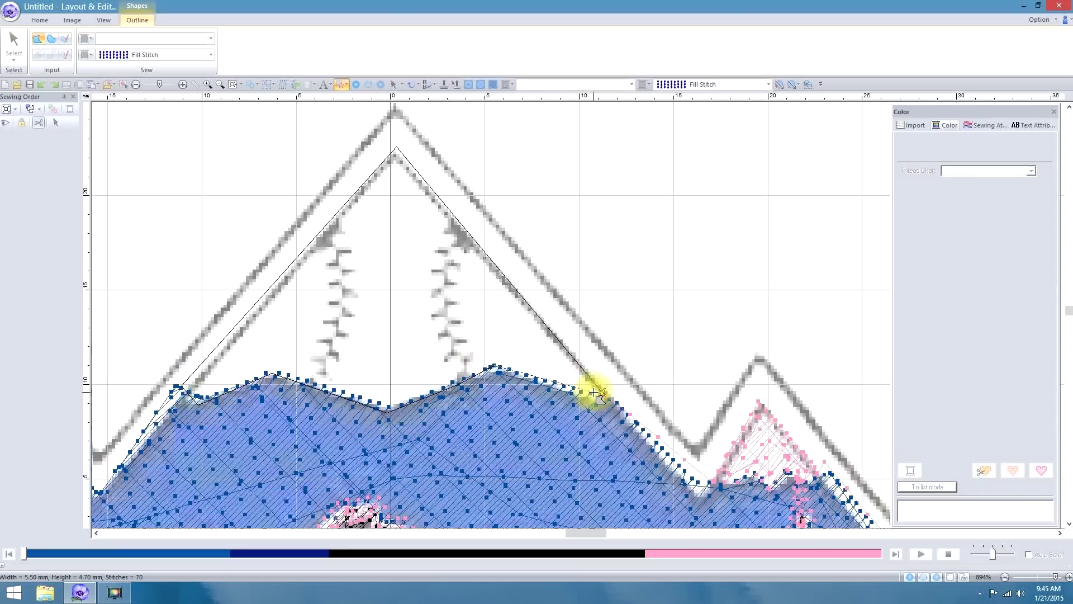
pyautogui.doubleClick(589, 398)
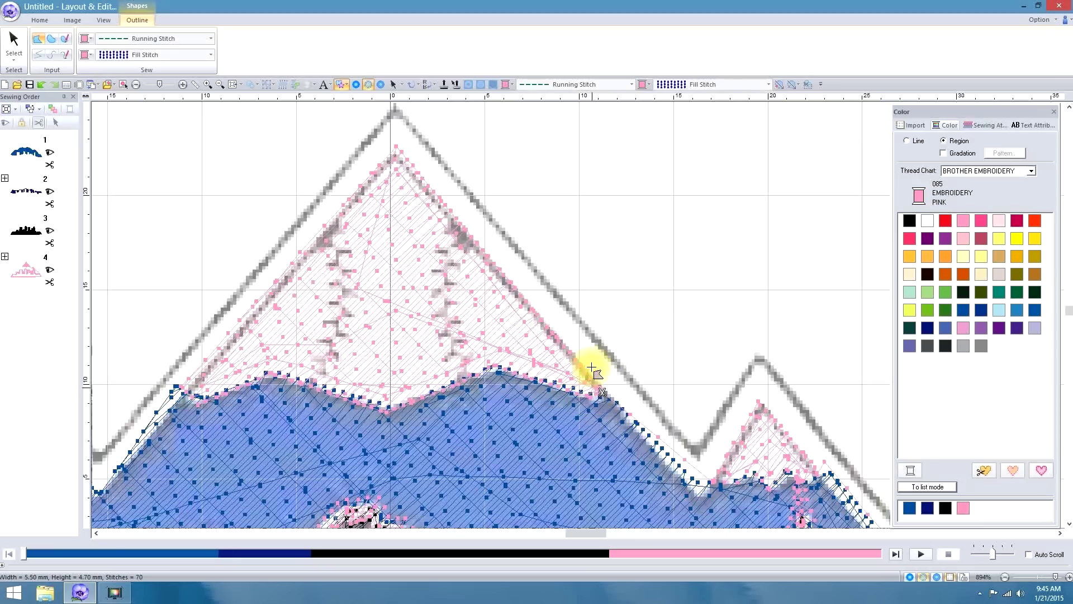
# Step: Set the central snowcap's outline to Not Sewn and move its fill exit point to its lower-left corner
pyautogui.click(16, 63)
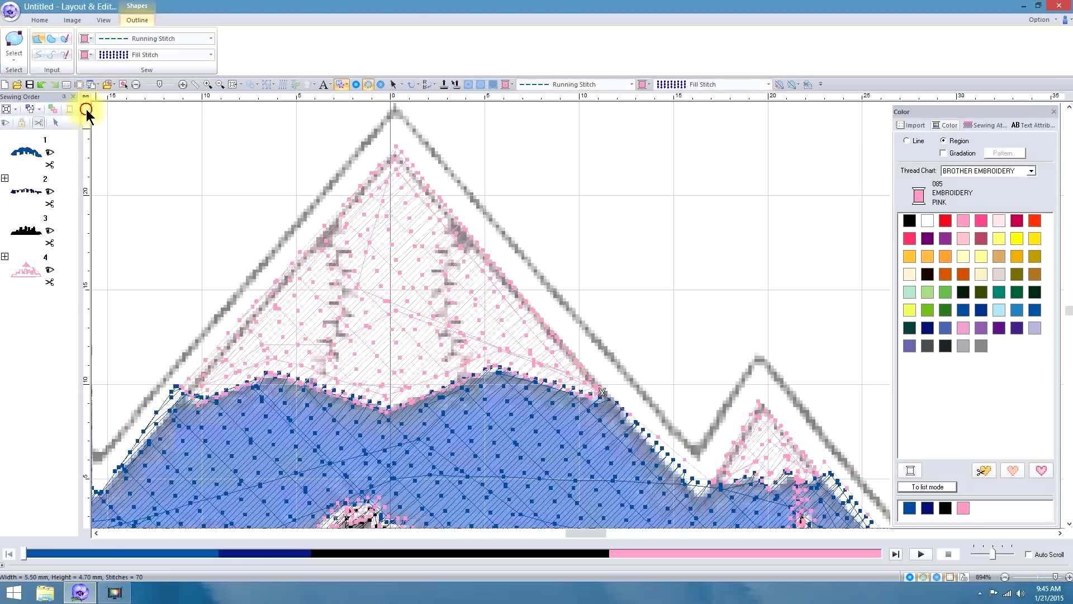
pyautogui.click(398, 321)
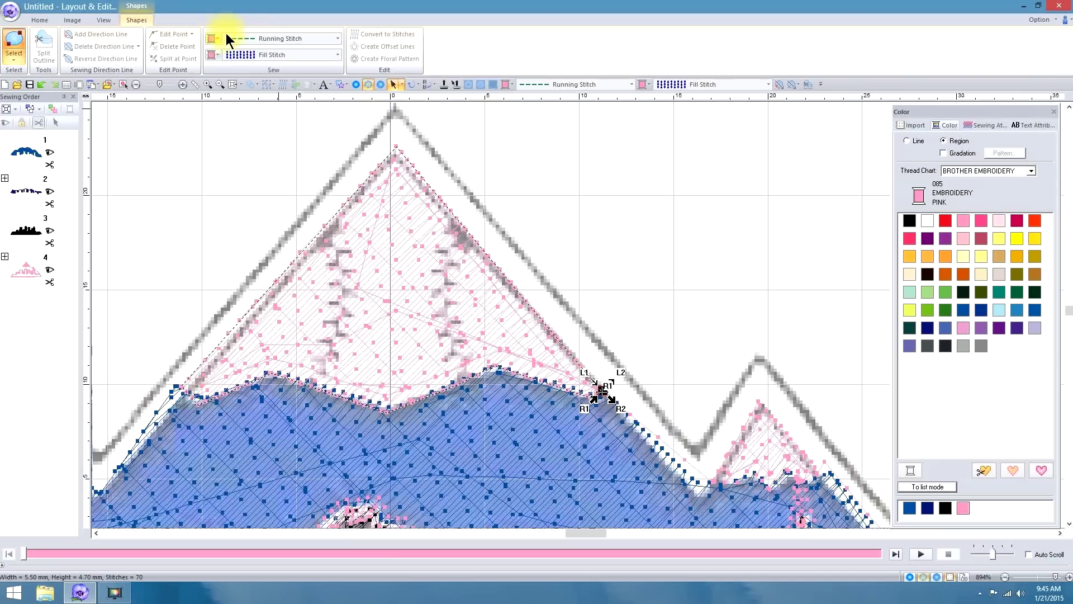
pyautogui.click(338, 38)
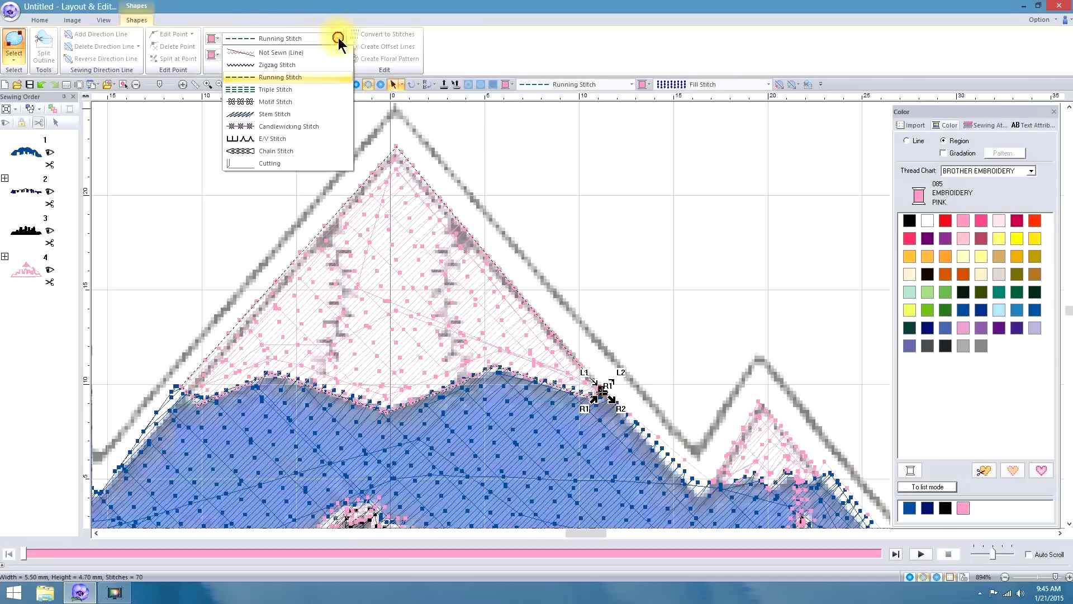
pyautogui.click(290, 51)
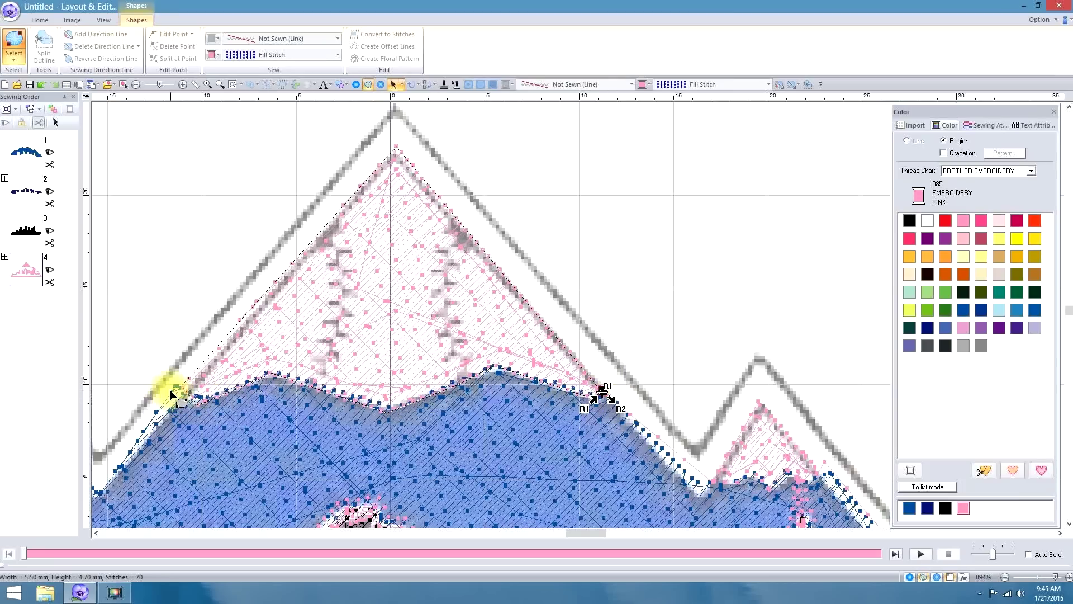
pyautogui.click(152, 383)
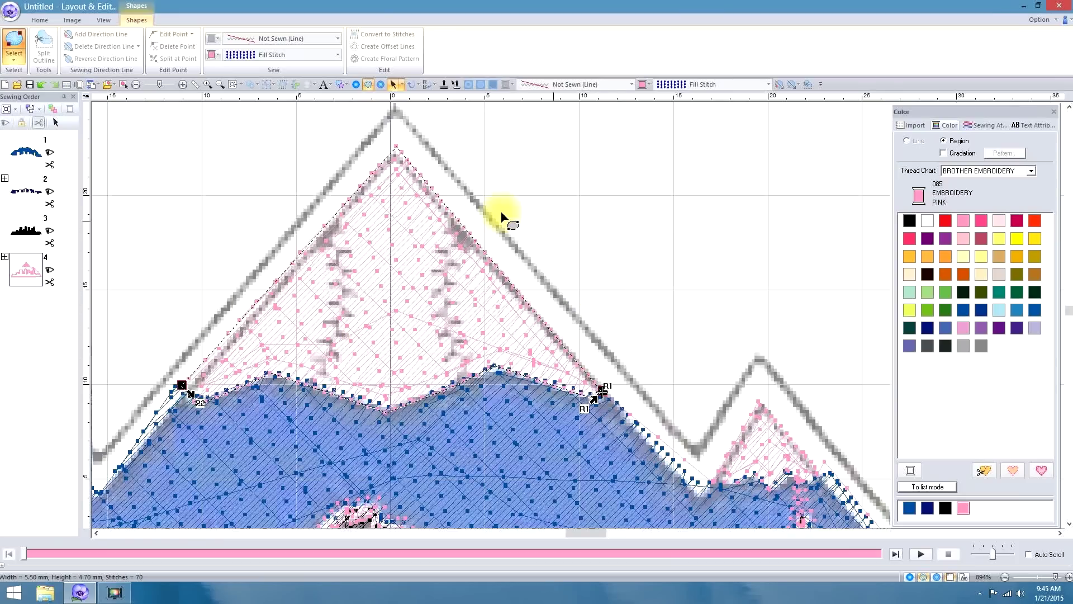
pyautogui.click(5, 53)
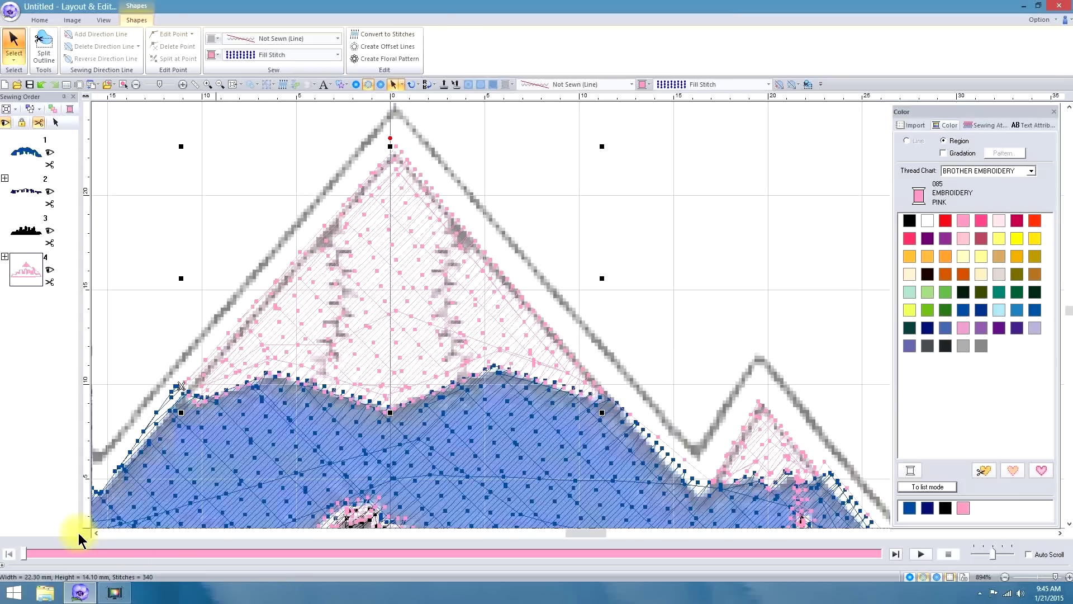
# Step: Draw an open straight running stitch line from the central snowcap's lower-left corner through the valley to the small left snowcap's lower-right corner
pyautogui.scroll(-3, 404, 213)
pyautogui.hscroll(-5, 404, 213)
pyautogui.click(404, 213)
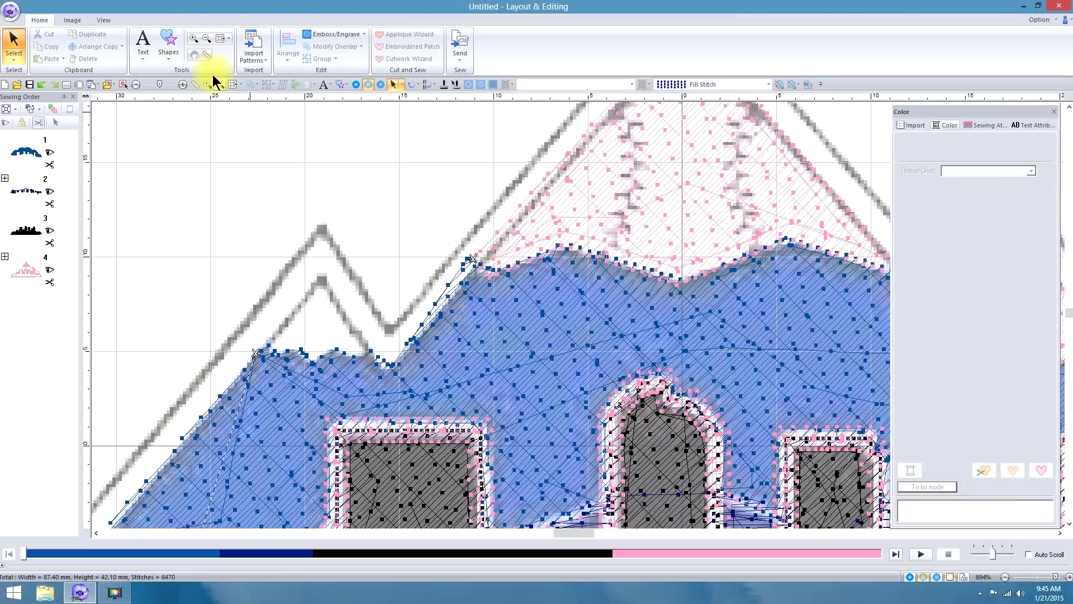
pyautogui.click(159, 43)
pyautogui.click(242, 90)
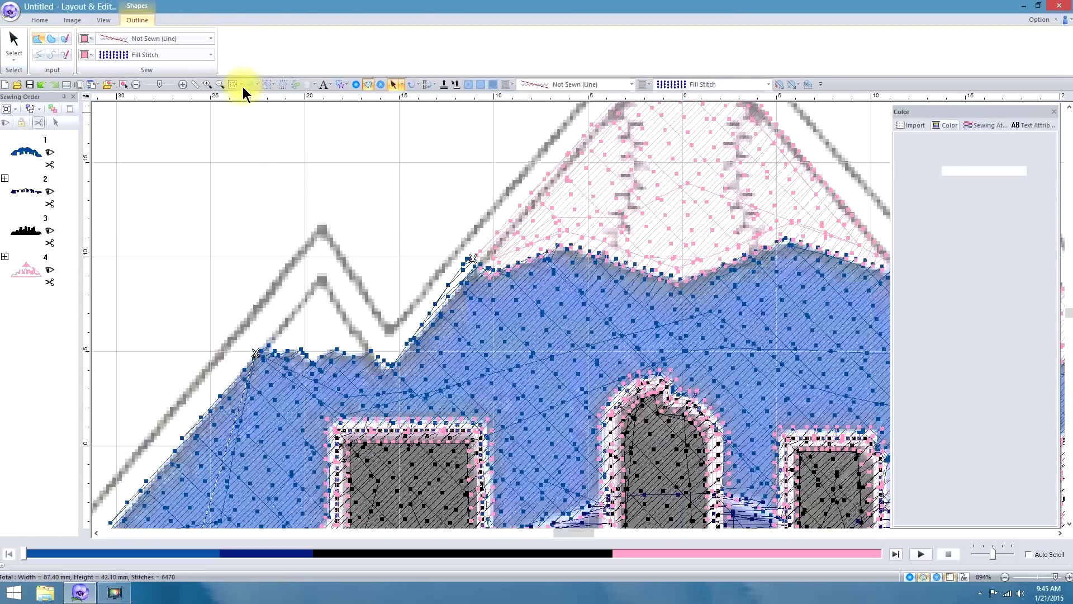
pyautogui.click(212, 38)
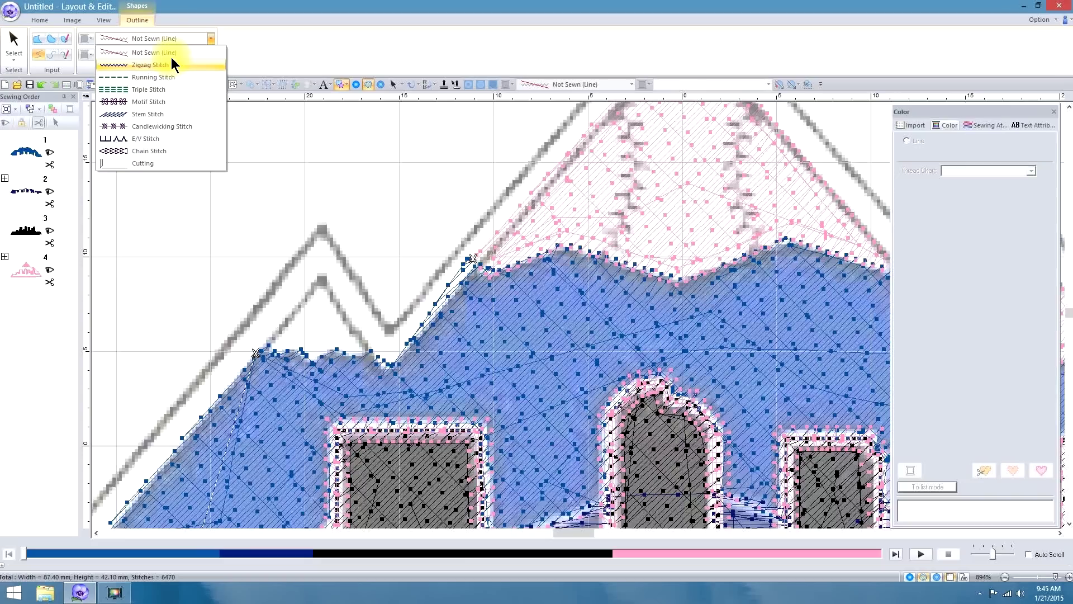
pyautogui.click(165, 76)
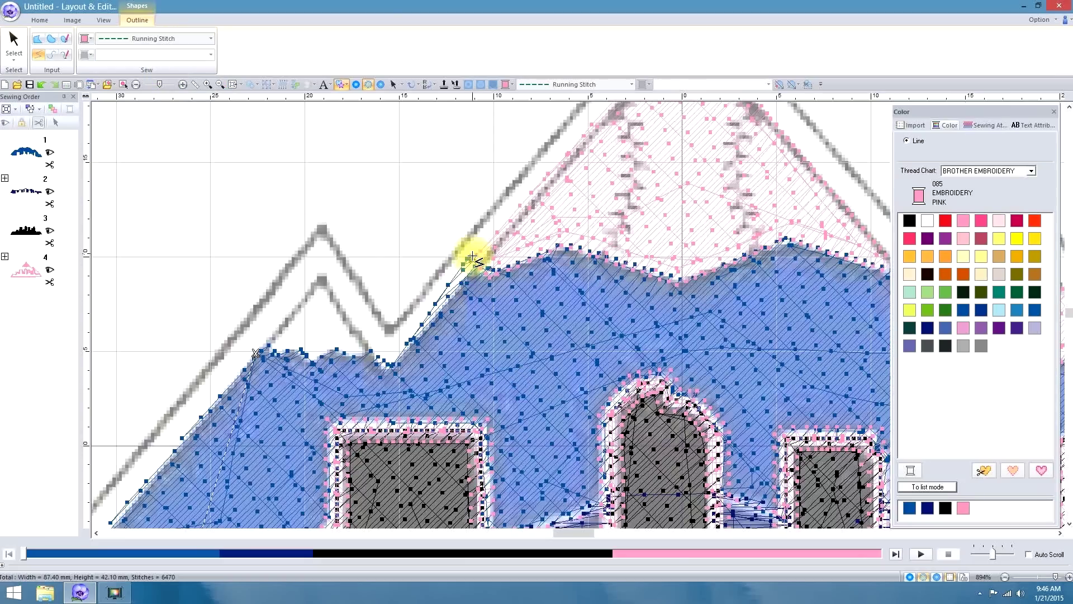
pyautogui.click(472, 259)
pyautogui.click(389, 362)
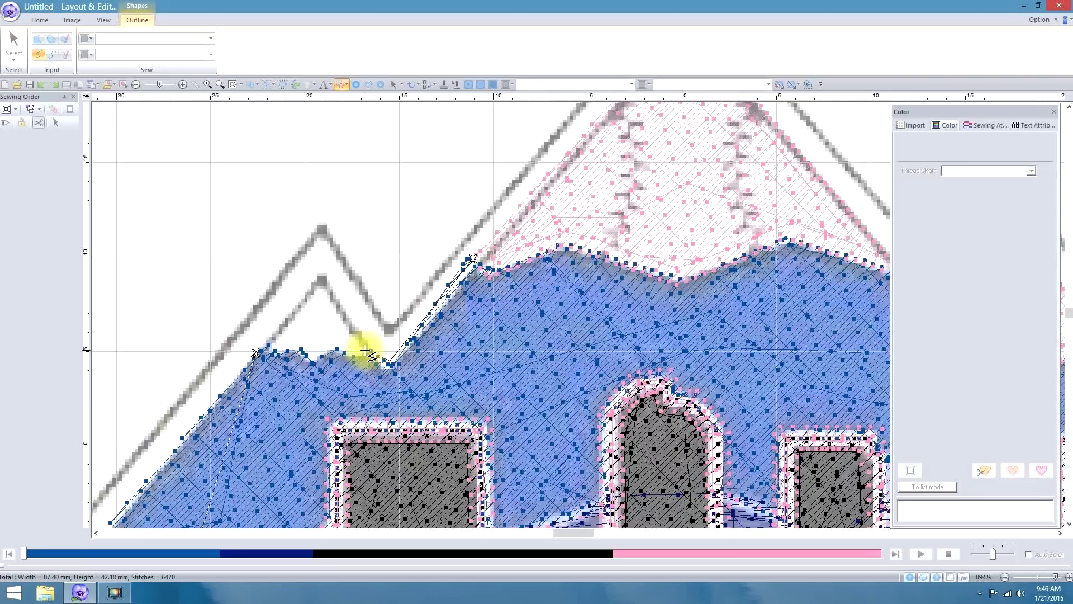
pyautogui.doubleClick(365, 350)
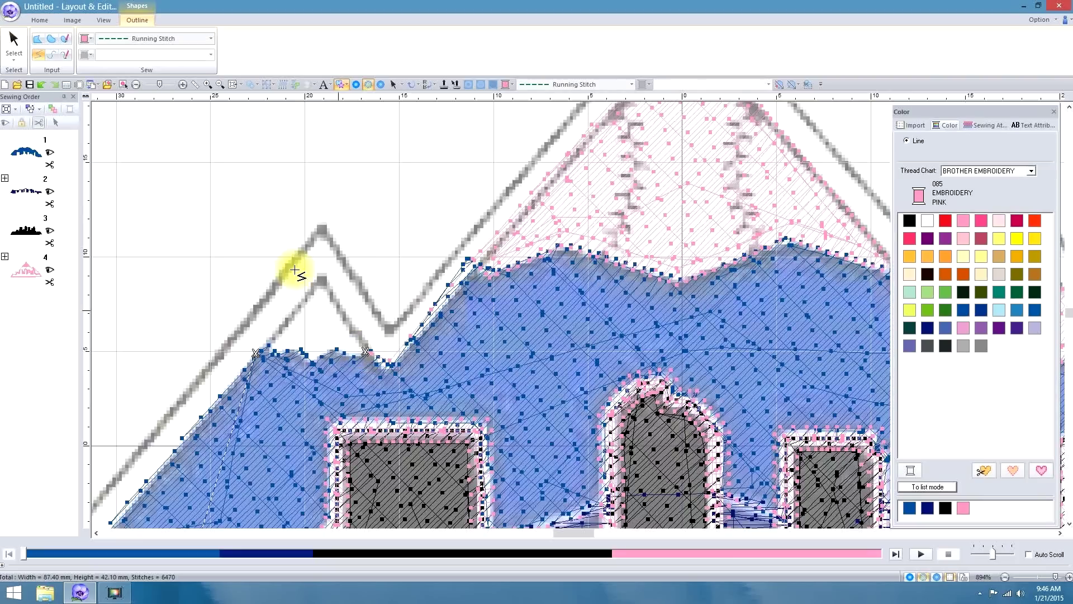
# Step: Draw a closed straight-line shape over the small left peak's snowcap, using a Not Sewn outline and a pink Fill Stitch region
pyautogui.click(34, 40)
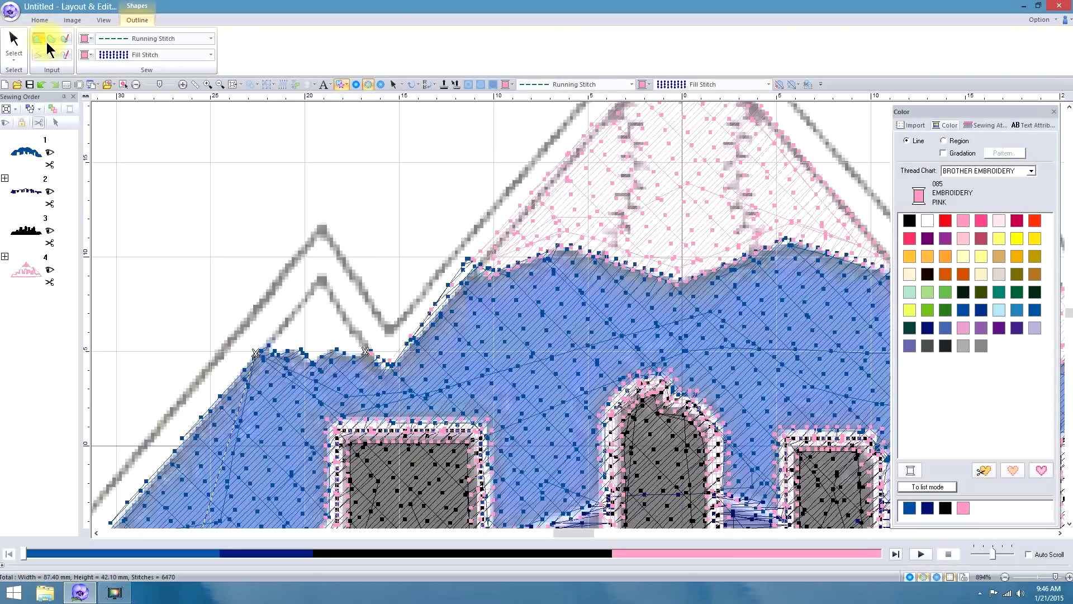
pyautogui.click(209, 38)
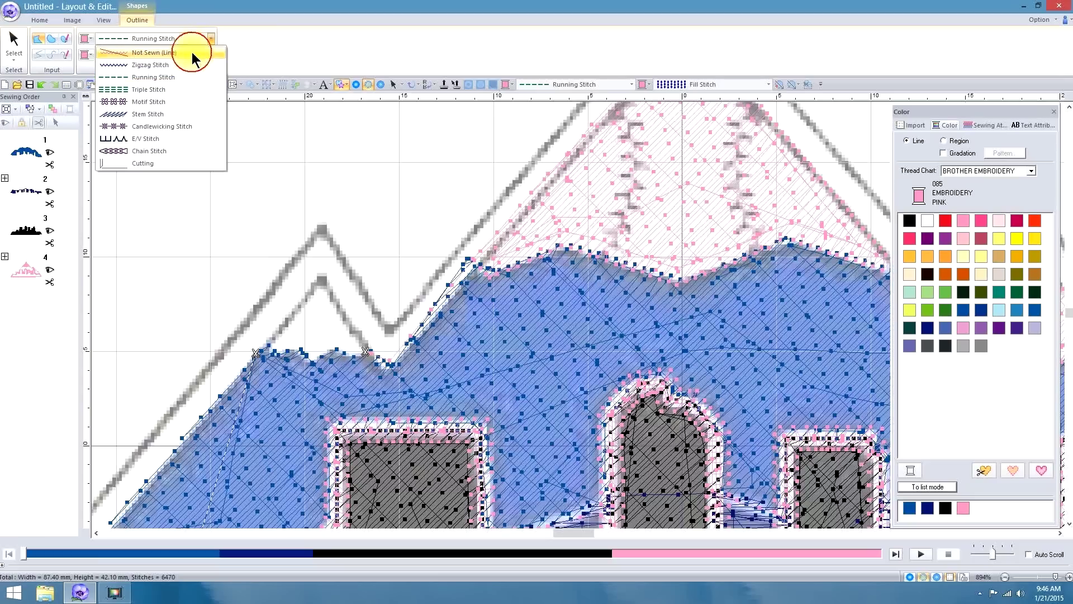
pyautogui.click(190, 50)
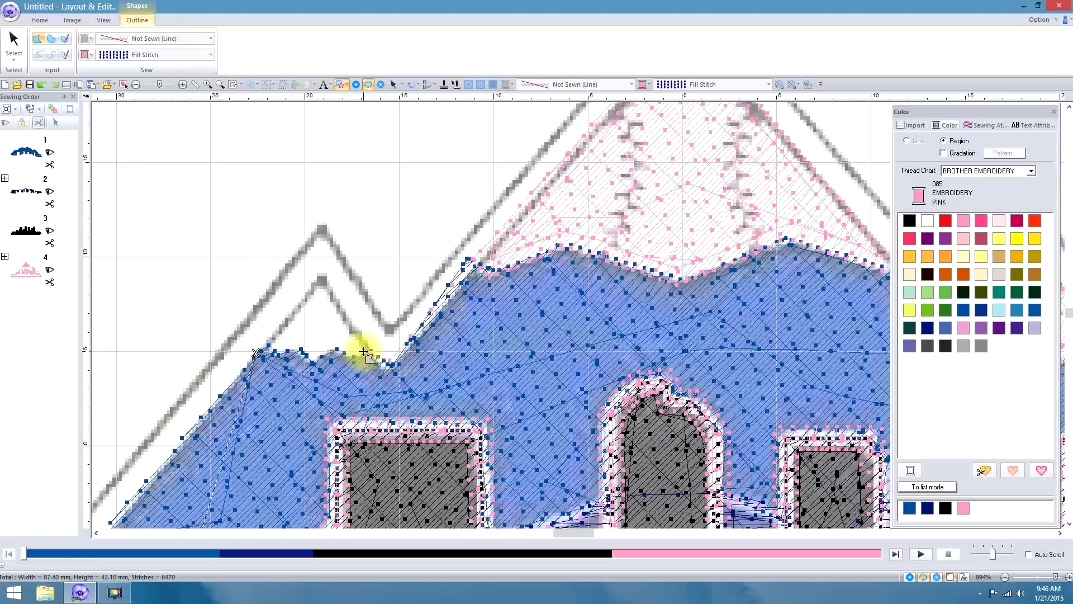
pyautogui.click(366, 351)
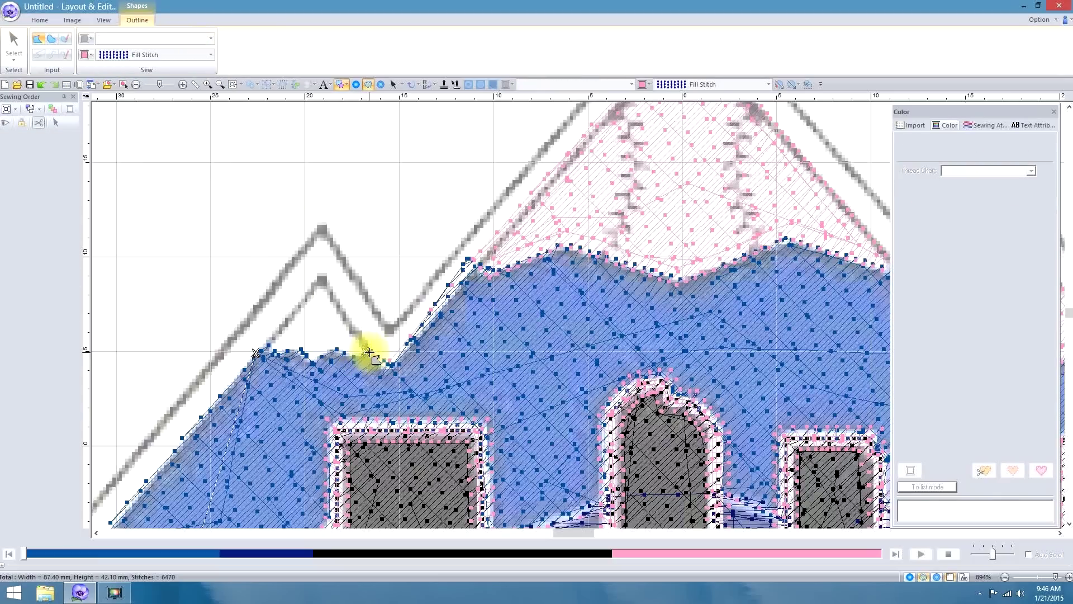
pyautogui.click(324, 272)
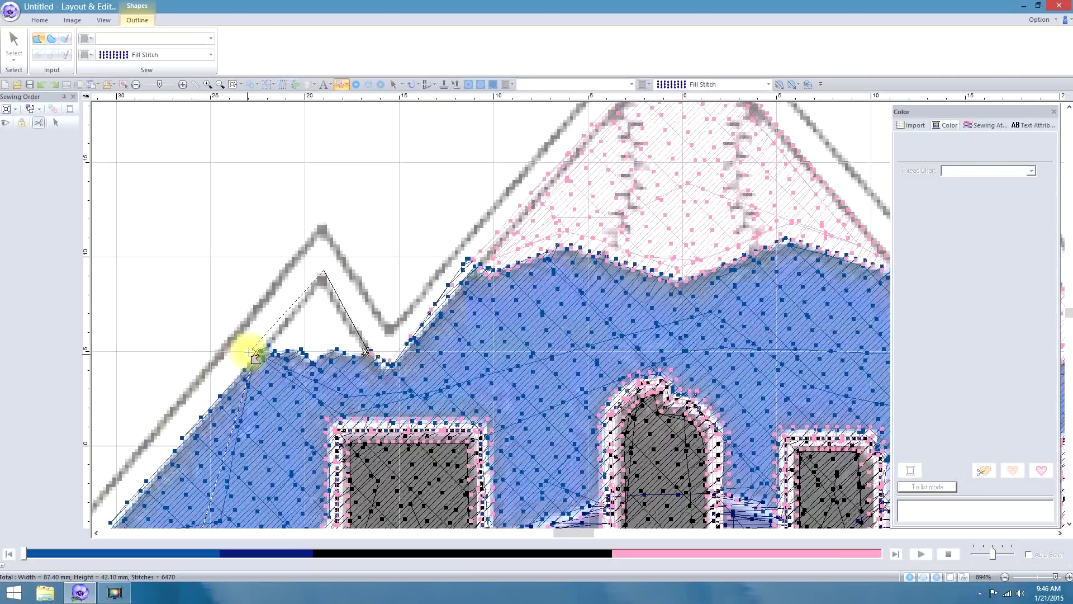
pyautogui.click(255, 352)
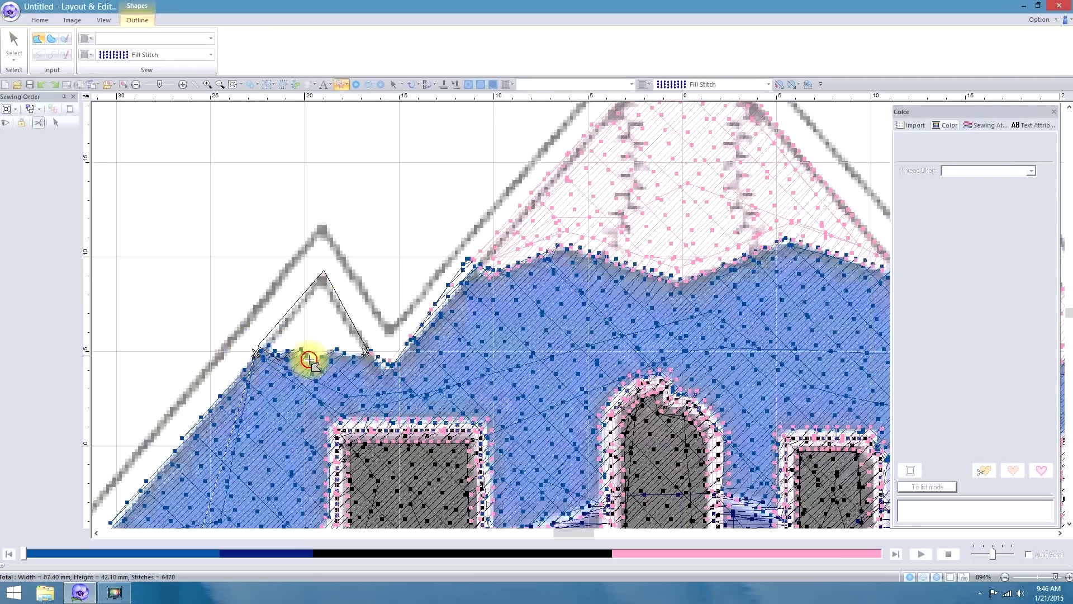
pyautogui.click(366, 353)
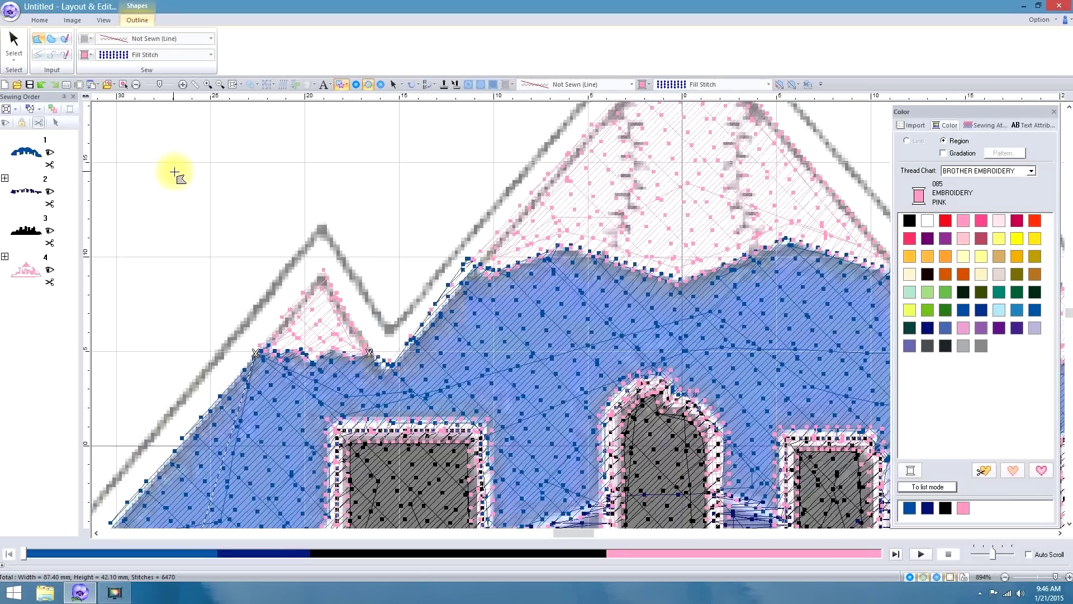
# Step: Examine the whole mountain design in the realistic preview, and return to the stitch view
pyautogui.click(158, 79)
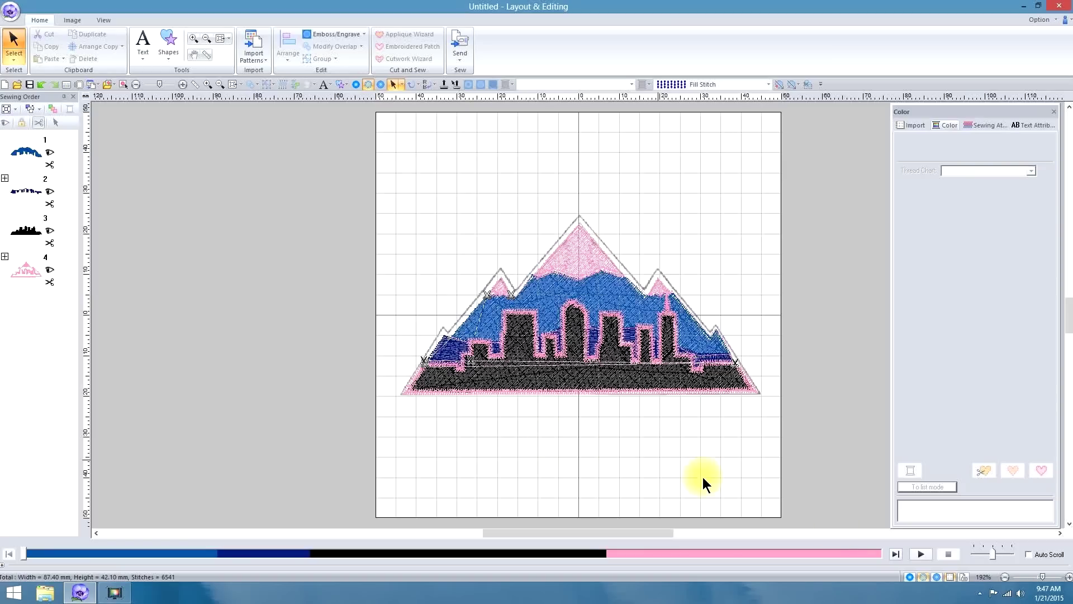
pyautogui.click(936, 576)
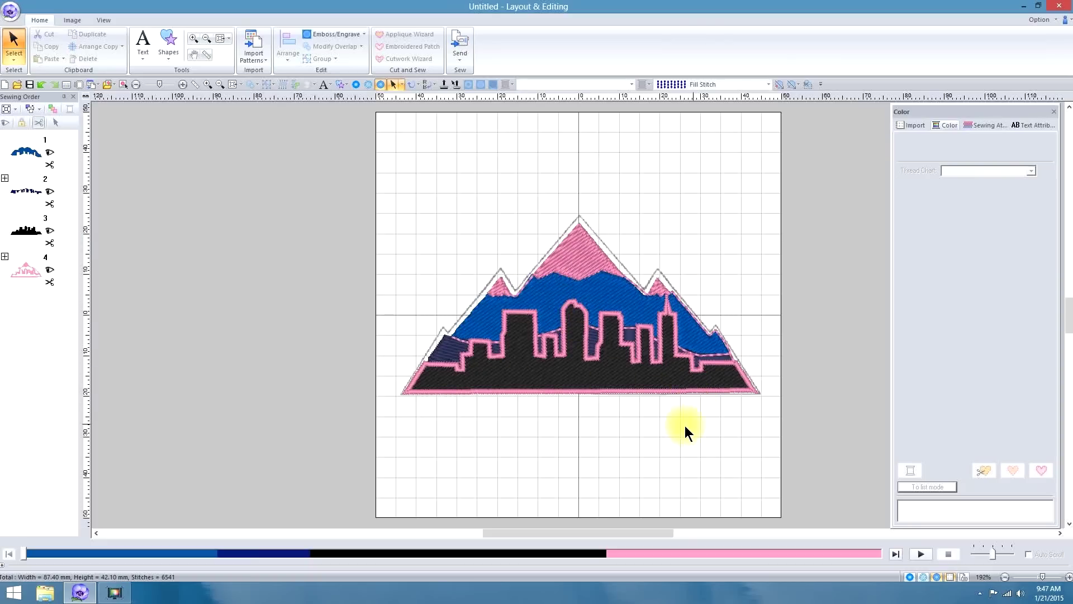
pyautogui.click(922, 577)
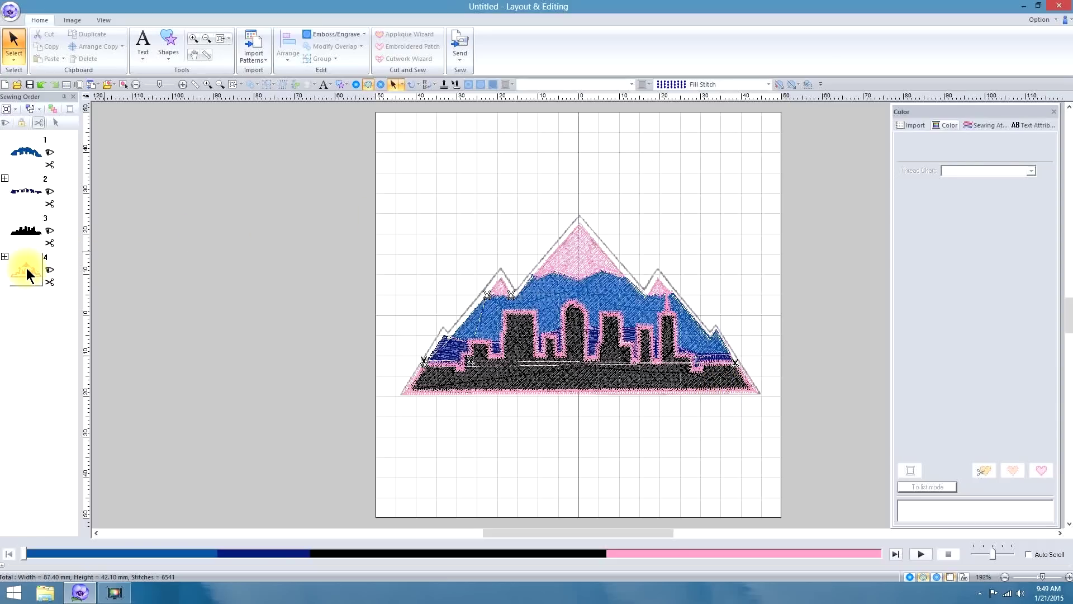
# Step: Recolor all the pink snowcap and skyline outline objects with thread 001 White
pyautogui.click(25, 267)
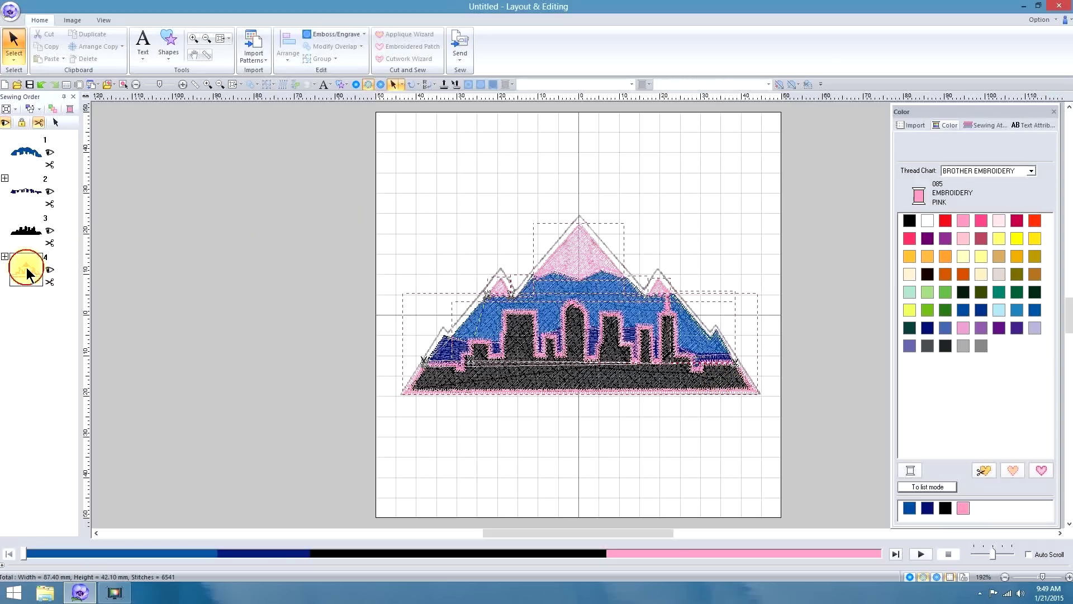
pyautogui.click(927, 220)
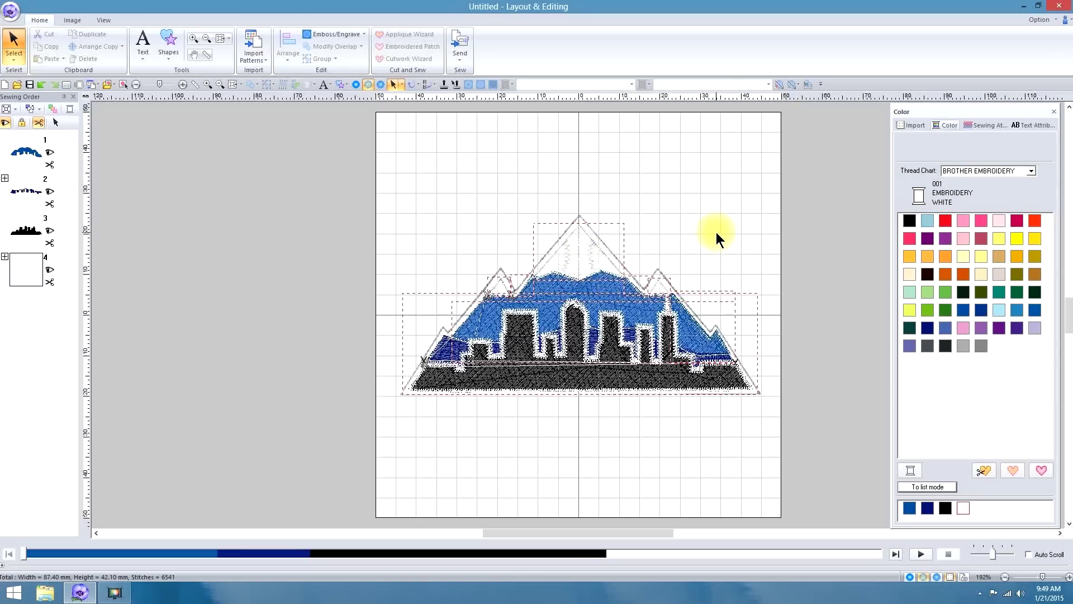
# Step: Set up an open curve for the main peak with Triple Stitch as the line type and 900 Black thread
pyautogui.press('z')
pyautogui.moveTo(507, 215); pyautogui.dragTo(632, 283)
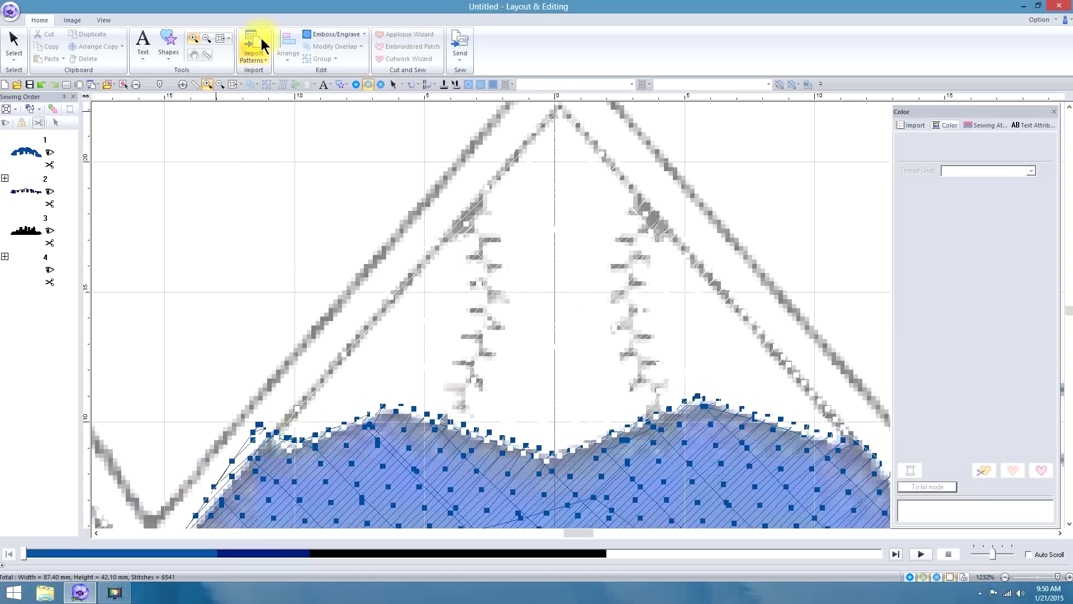
pyautogui.click(177, 44)
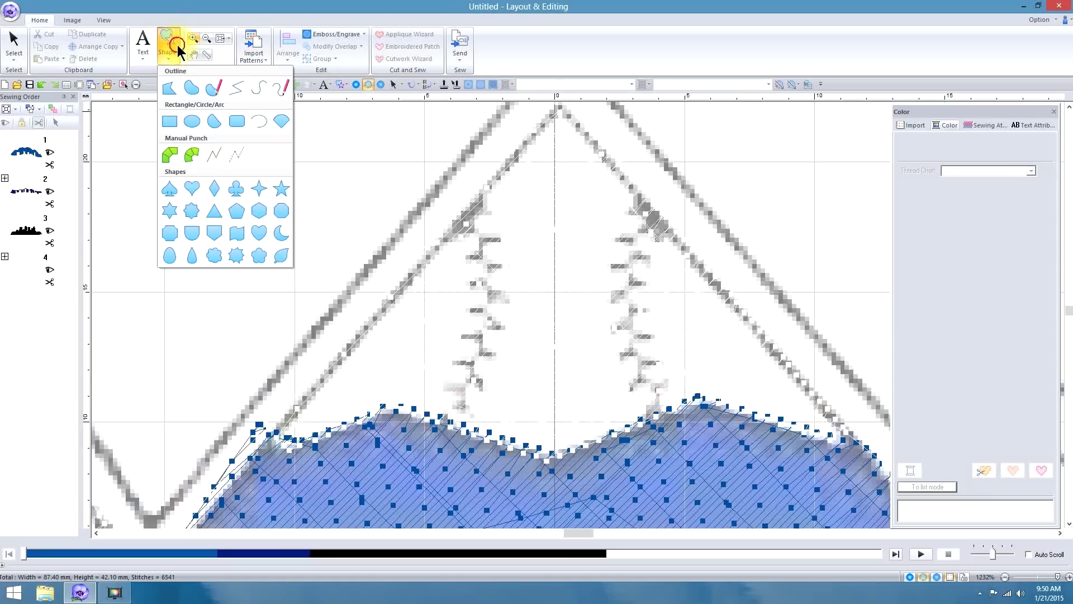
pyautogui.click(236, 86)
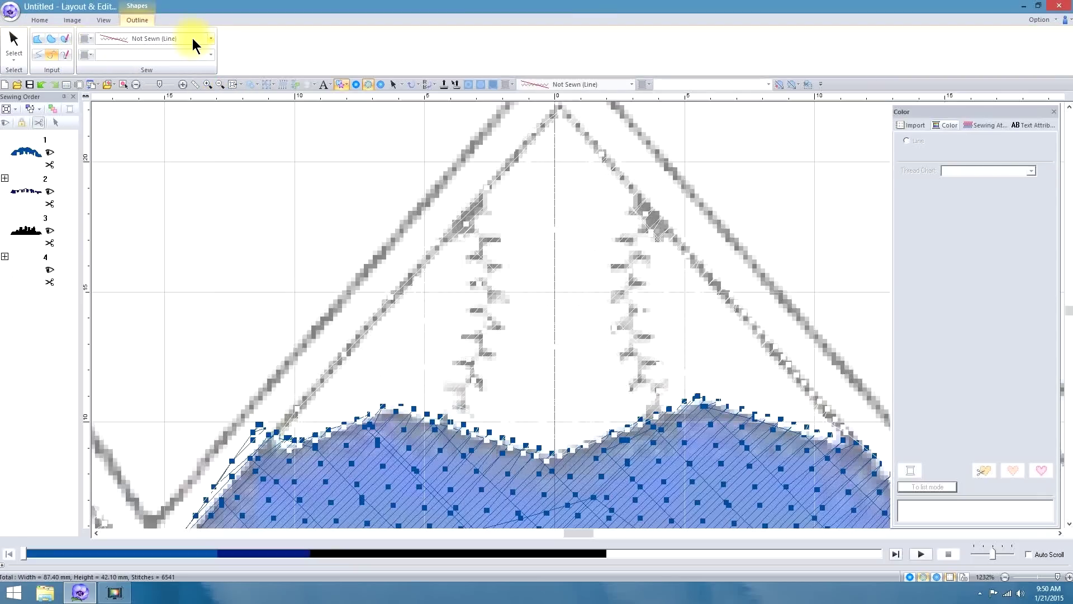
pyautogui.click(210, 38)
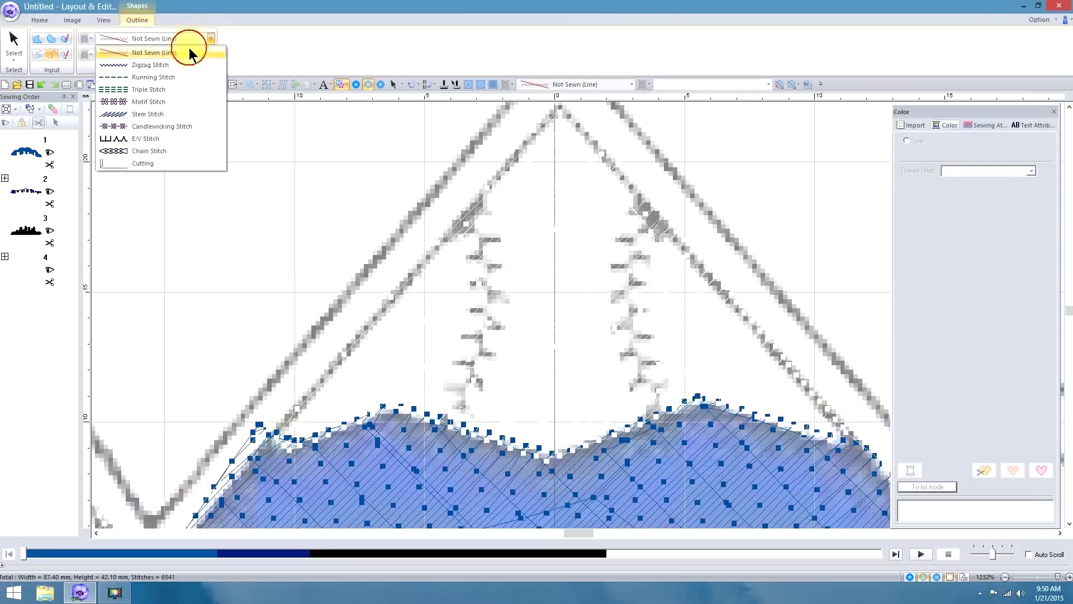
pyautogui.click(154, 89)
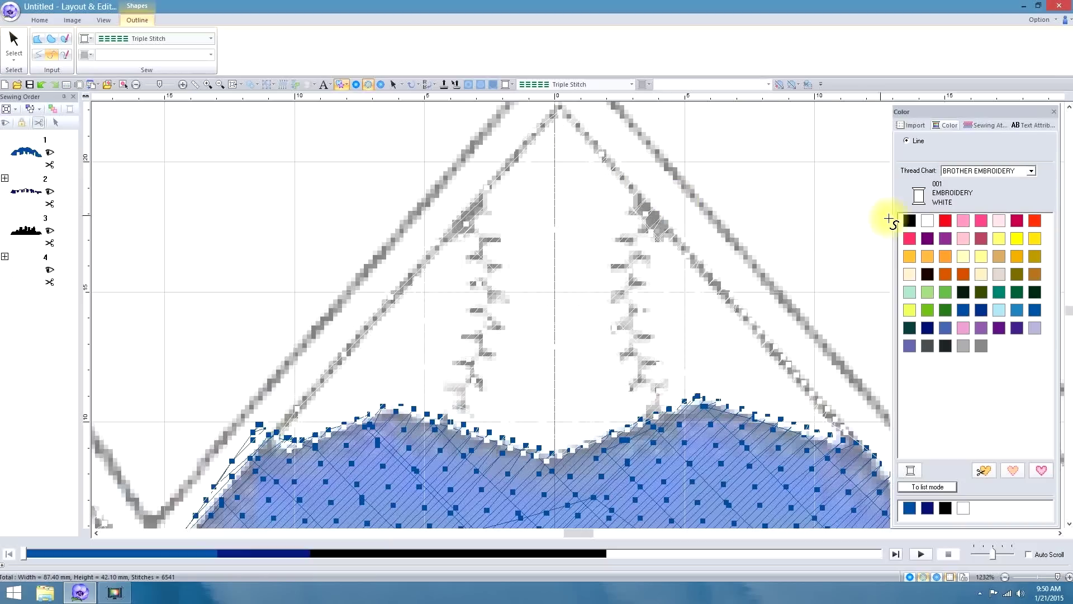
pyautogui.click(910, 222)
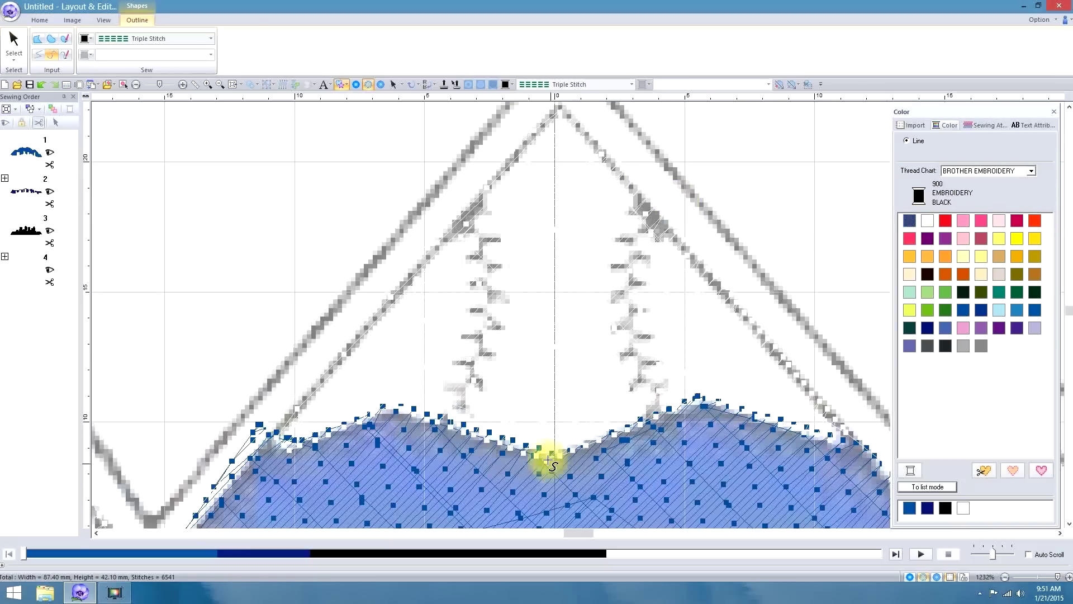
pyautogui.click(448, 423)
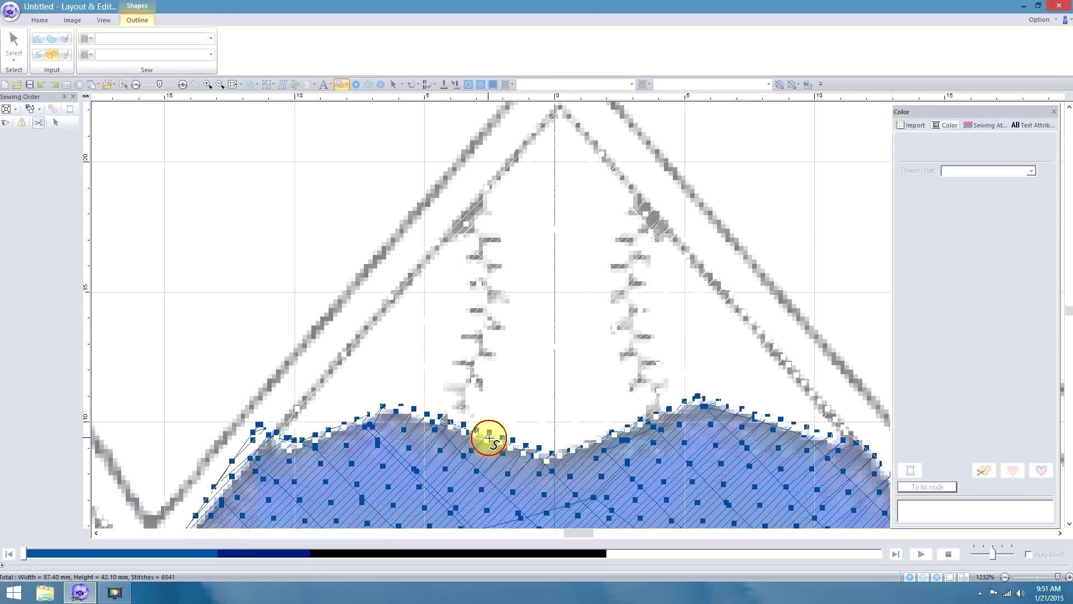
pyautogui.click(556, 458)
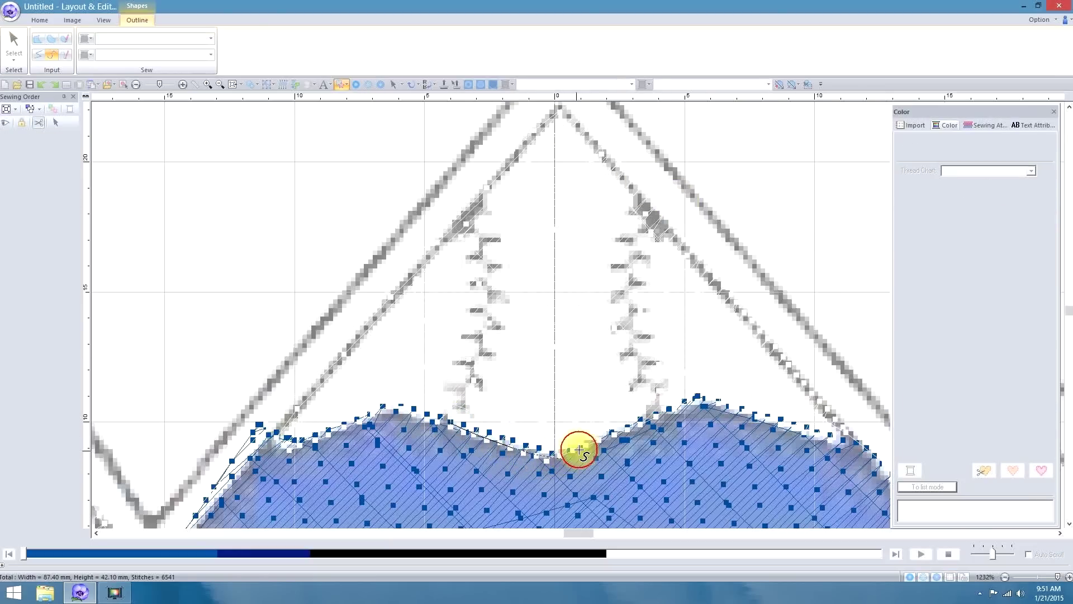
pyautogui.click(674, 410)
pyautogui.click(696, 396)
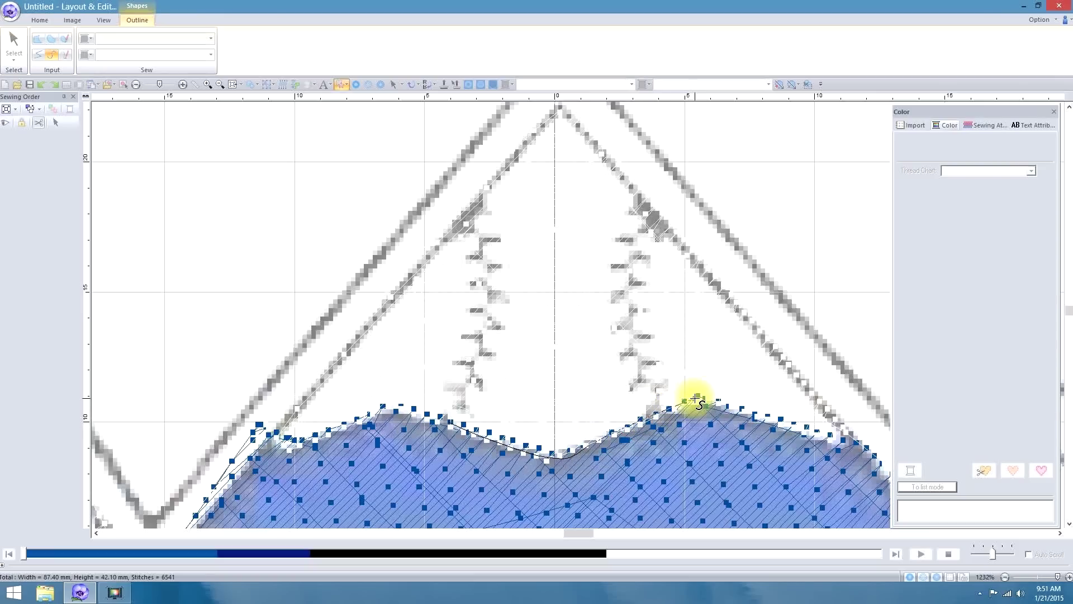
pyautogui.click(831, 438)
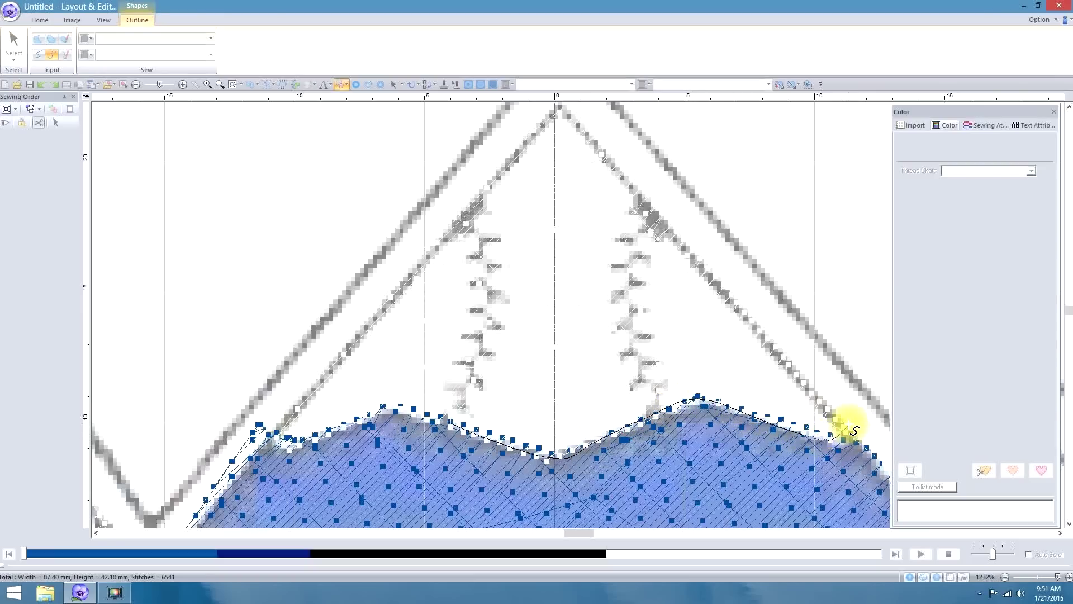
pyautogui.doubleClick(849, 425)
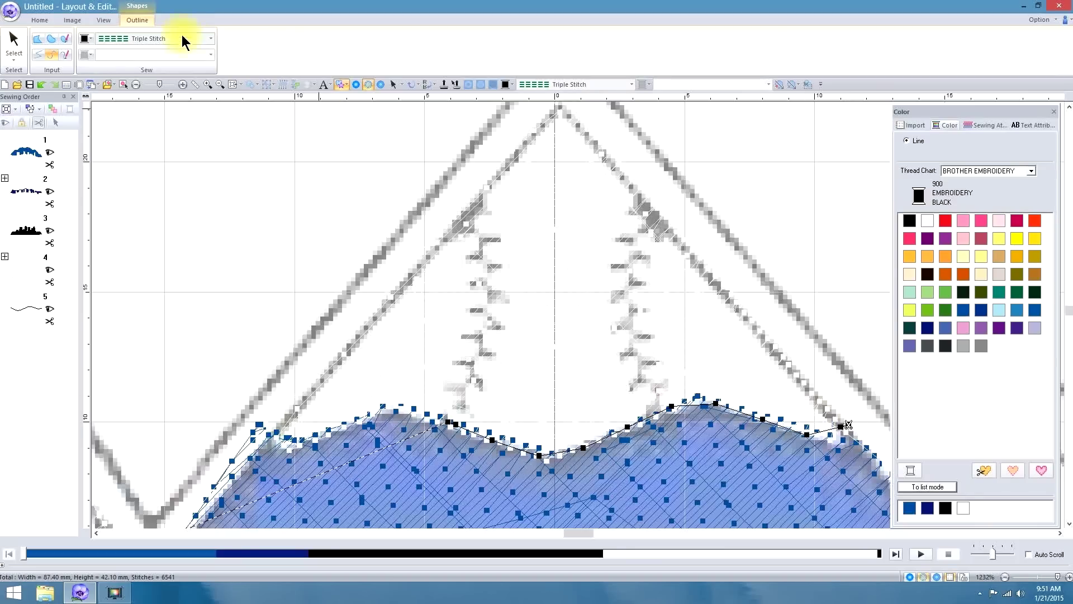
pyautogui.click(210, 39)
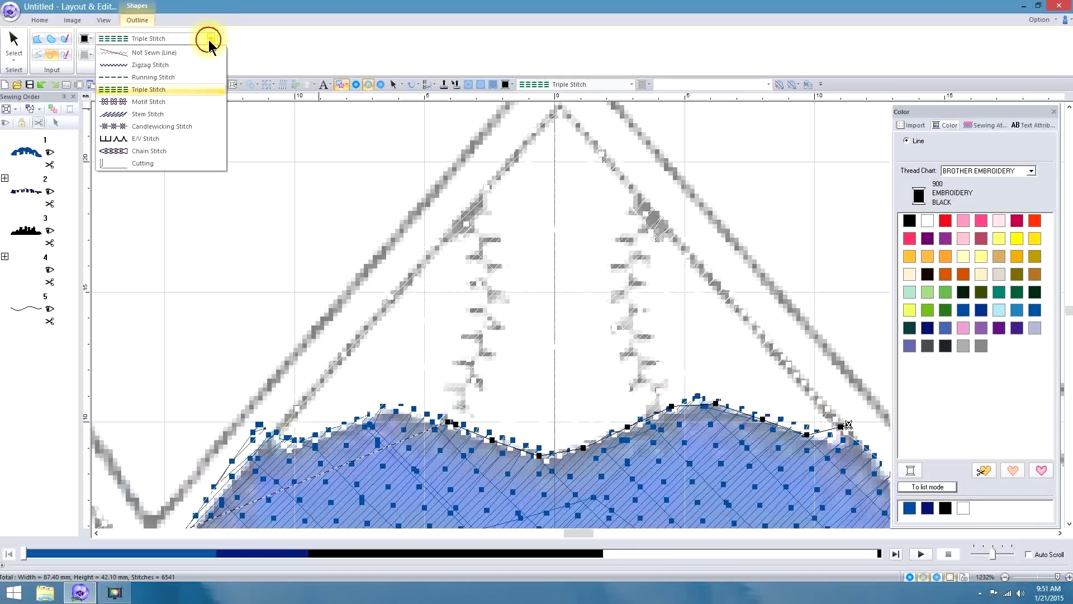
pyautogui.click(170, 77)
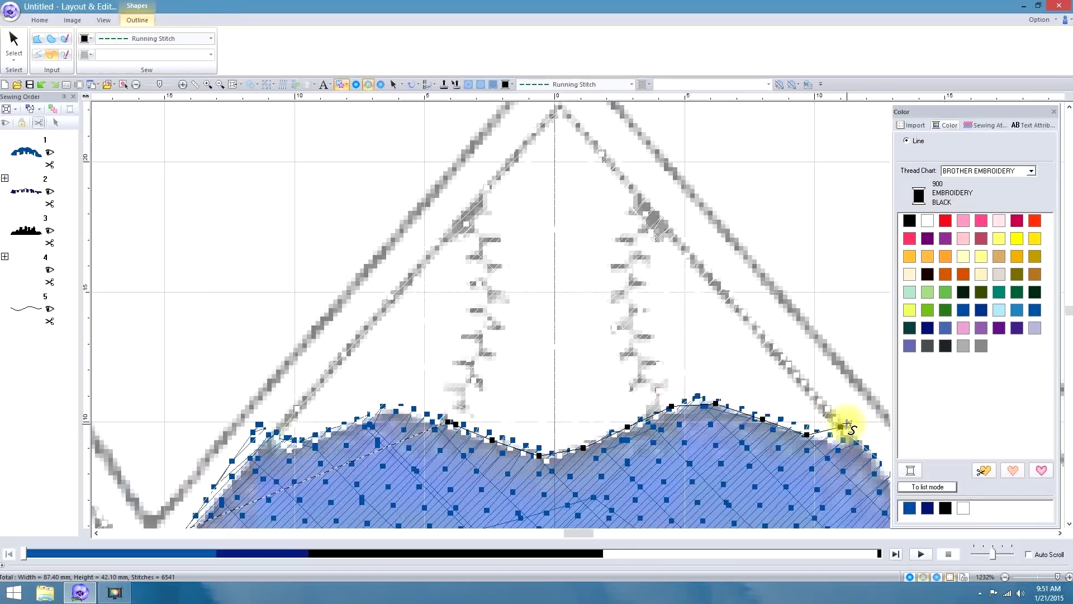
pyautogui.click(848, 425)
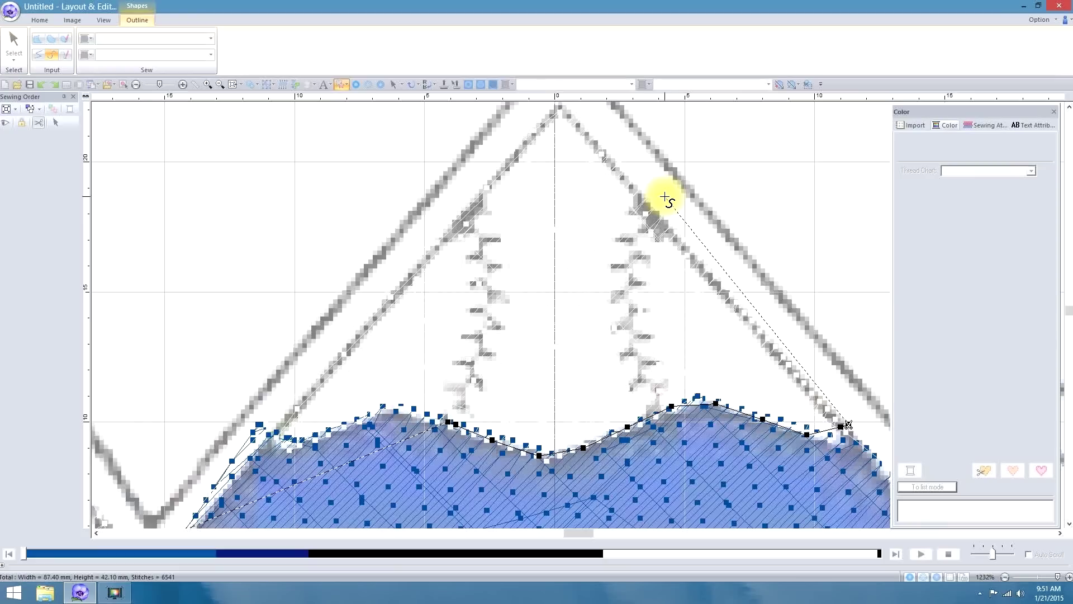
pyautogui.doubleClick(665, 197)
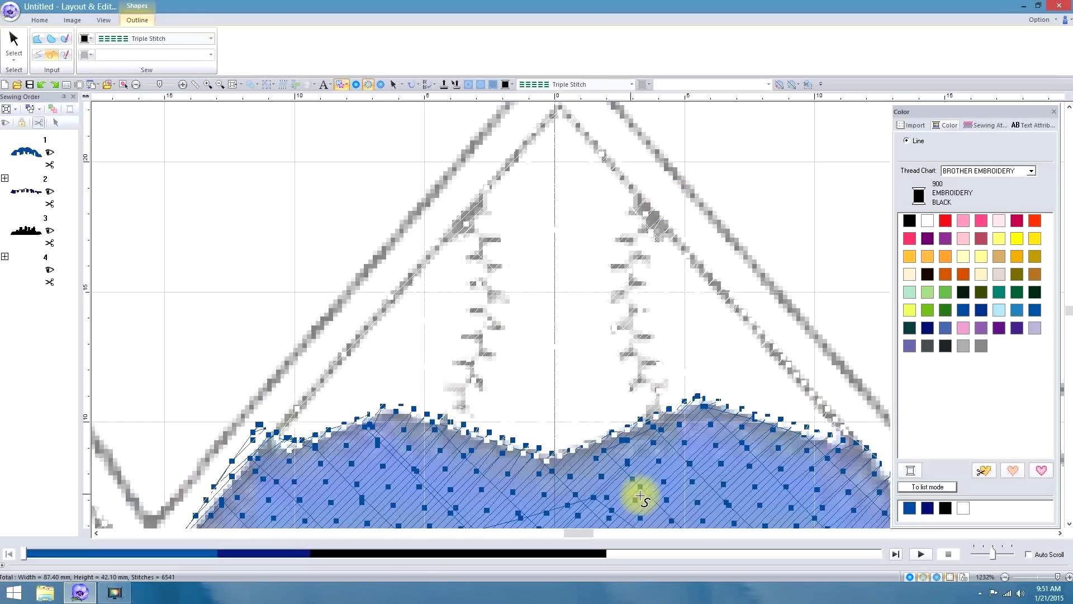
# Step: Draw a black Triple Stitch curve along the main peak's snow line, from the right jagged line's lower end to the right mountain edge
pyautogui.click(646, 418)
pyautogui.click(696, 397)
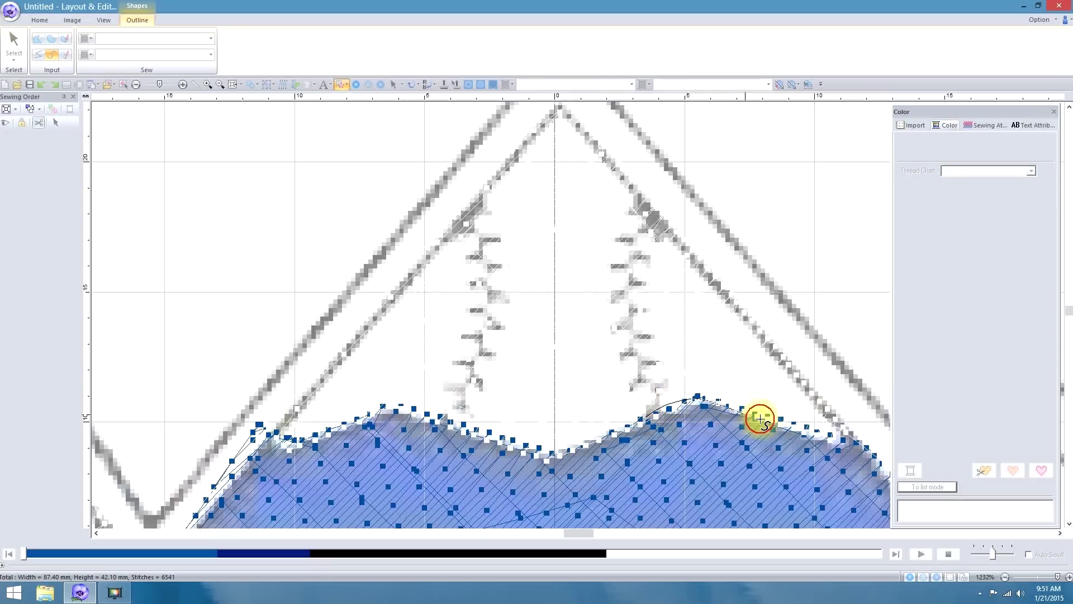
pyautogui.doubleClick(861, 433)
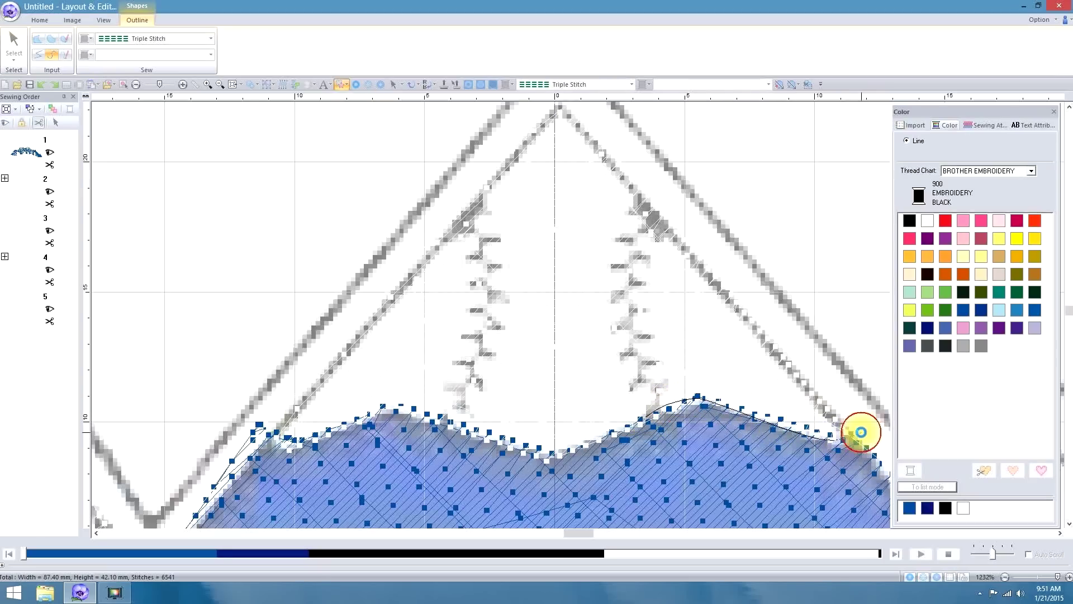
# Step: Draw a black Running Stitch line from the curve's right end up the mountain edge to the gray patch atop the right jagged line
pyautogui.click(208, 39)
pyautogui.click(166, 77)
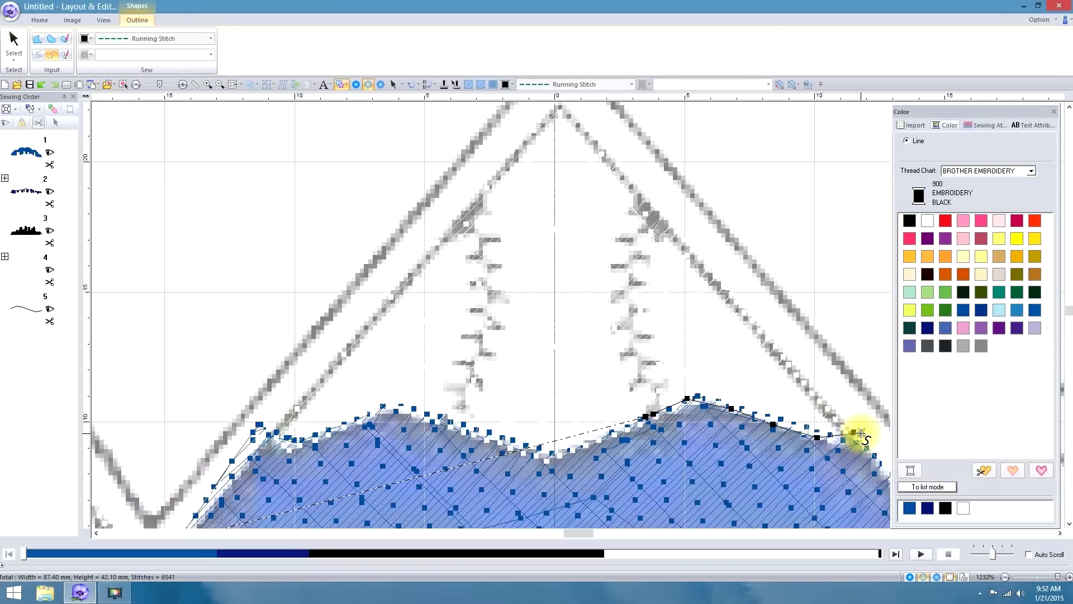
pyautogui.click(861, 434)
pyautogui.click(651, 222)
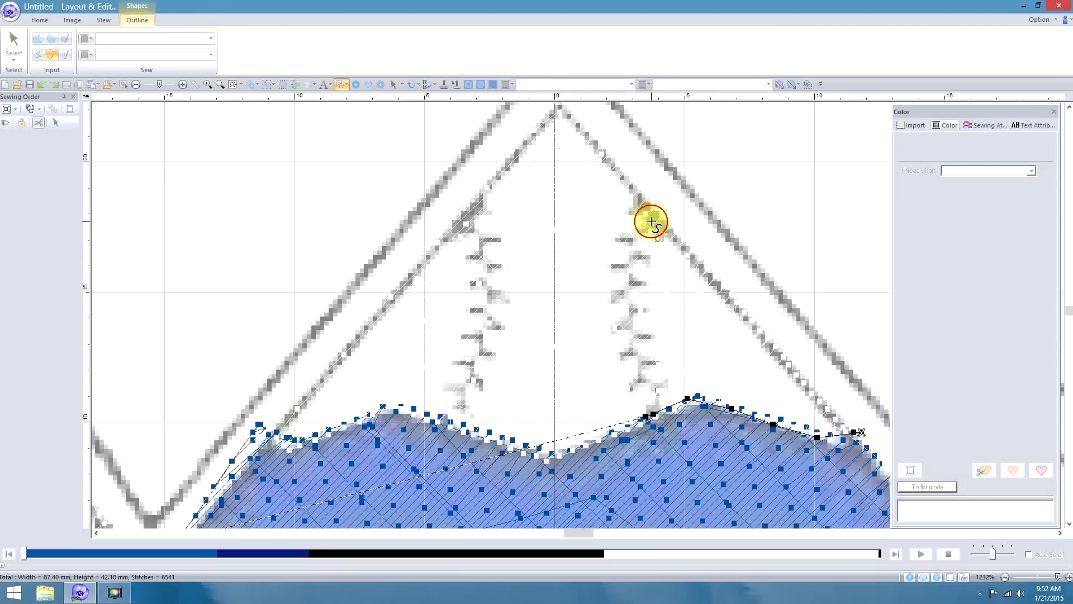
pyautogui.click(655, 217)
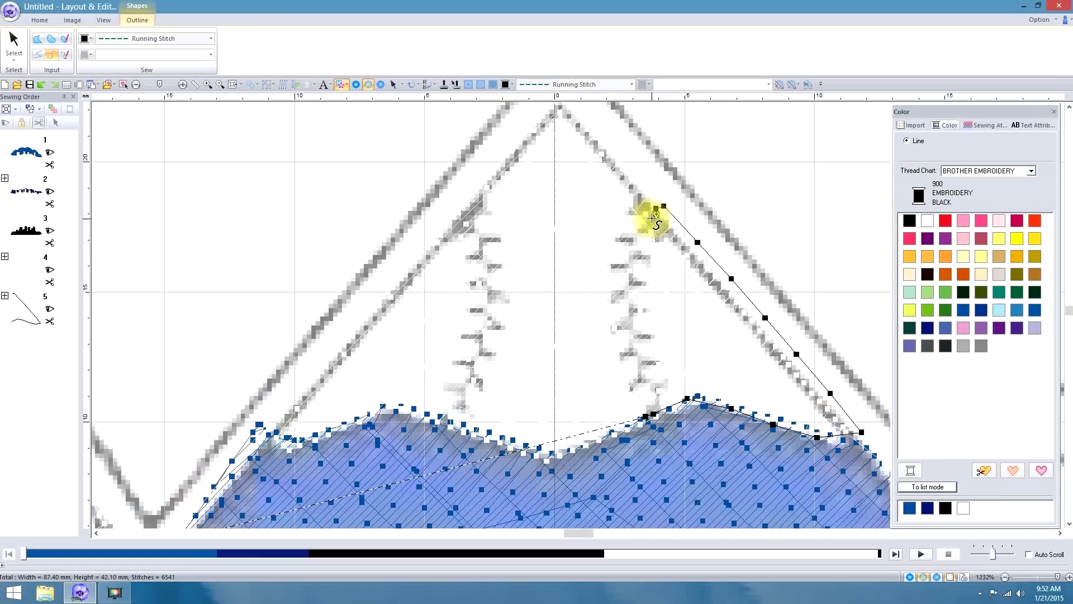
# Step: Set the line type for the next outline to Motif Stitch and show its sewing attributes
pyautogui.click(211, 40)
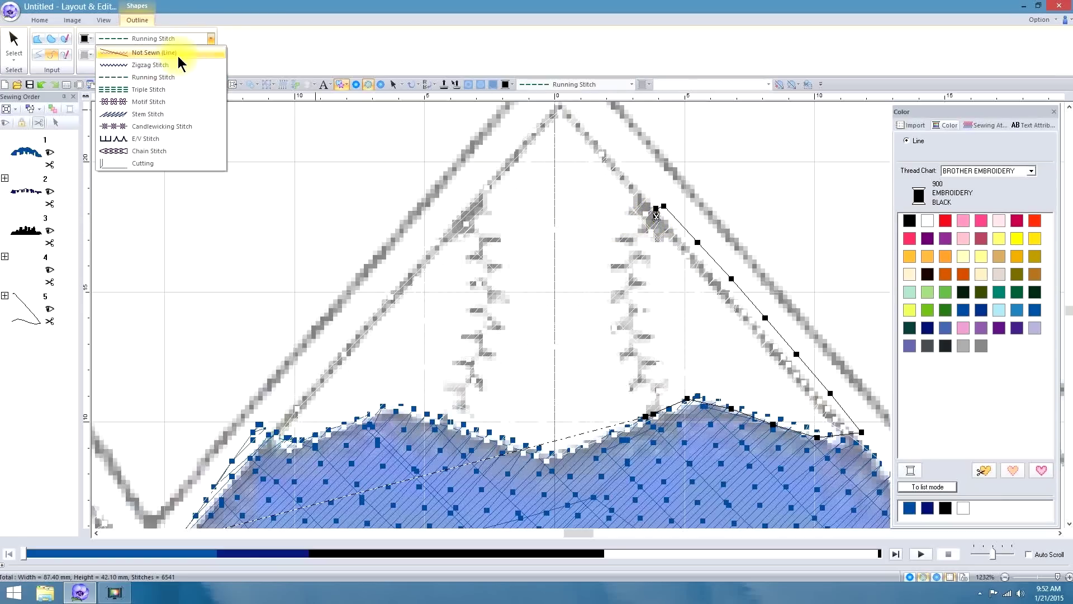
pyautogui.click(159, 102)
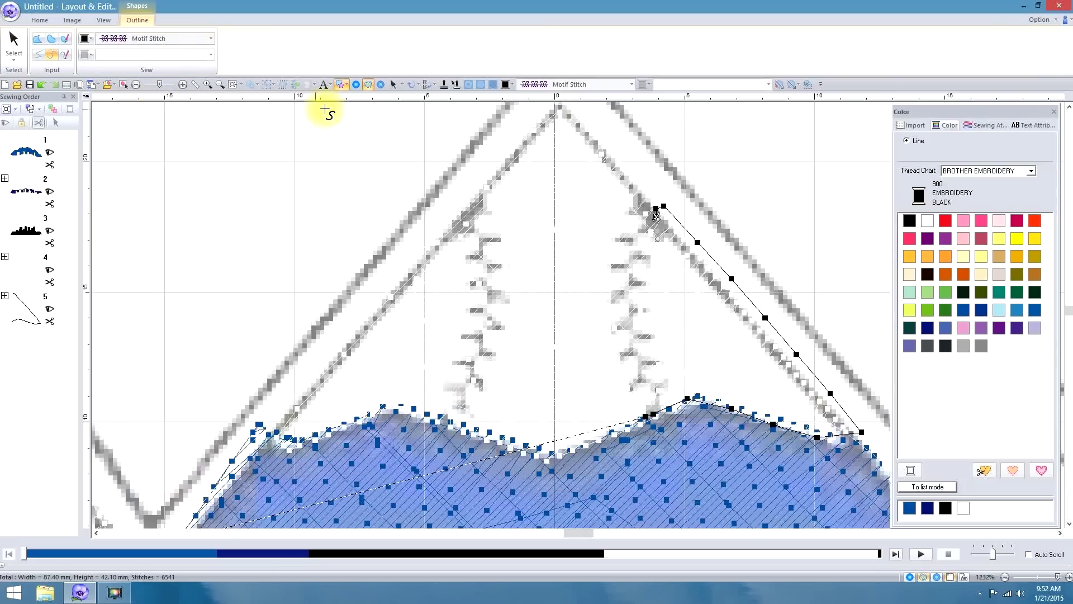
pyautogui.click(987, 126)
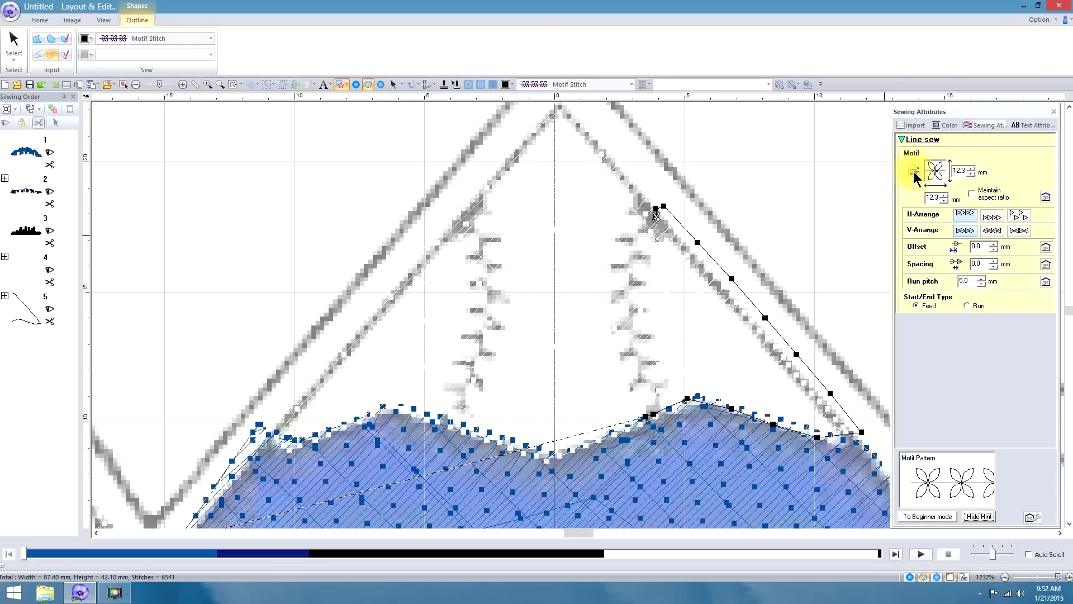
# Step: Browse the motif patterns in the Pattern folder for one resembling the jagged line on the peak
pyautogui.click(913, 172)
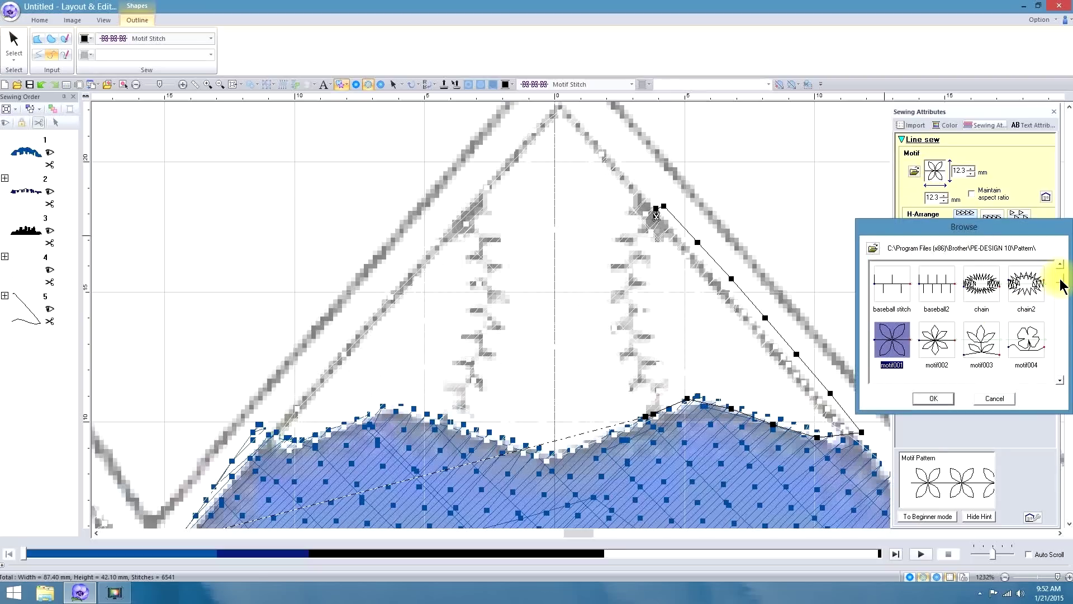
pyautogui.scroll(-1, 1061, 286)
pyautogui.click(1060, 380)
pyautogui.click(1059, 381)
pyautogui.click(1059, 381)
pyautogui.click(1060, 380)
pyautogui.click(1059, 380)
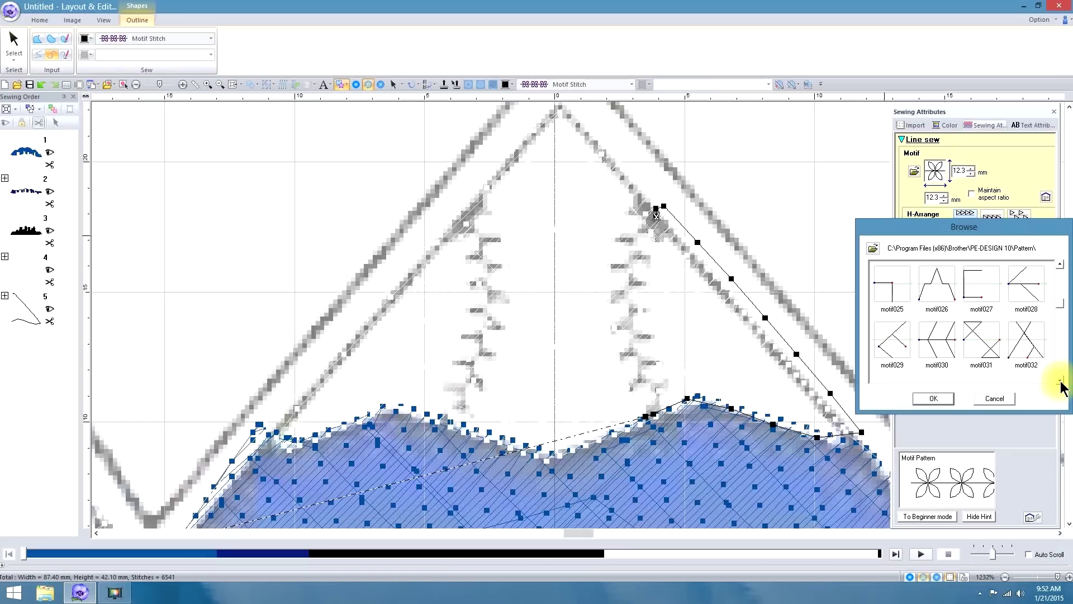
pyautogui.click(1060, 381)
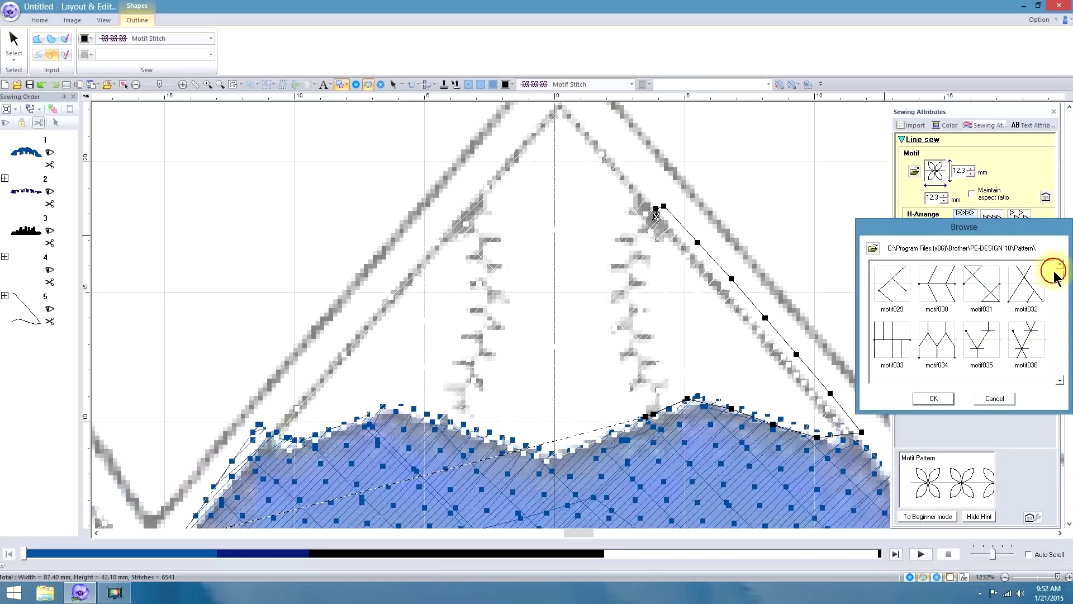
pyautogui.scroll(5, 1055, 277)
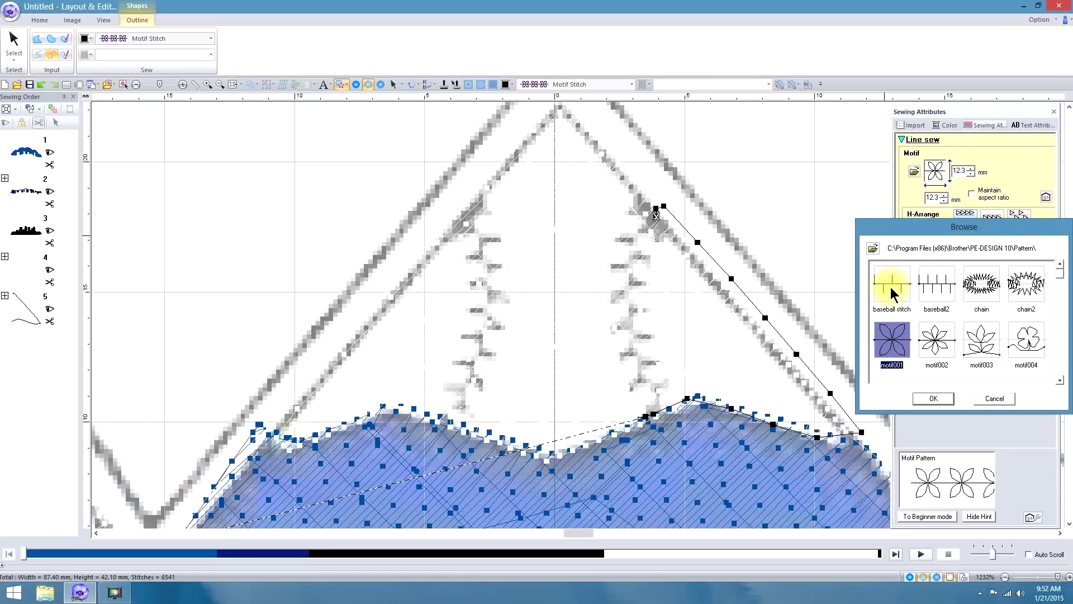
pyautogui.click(935, 398)
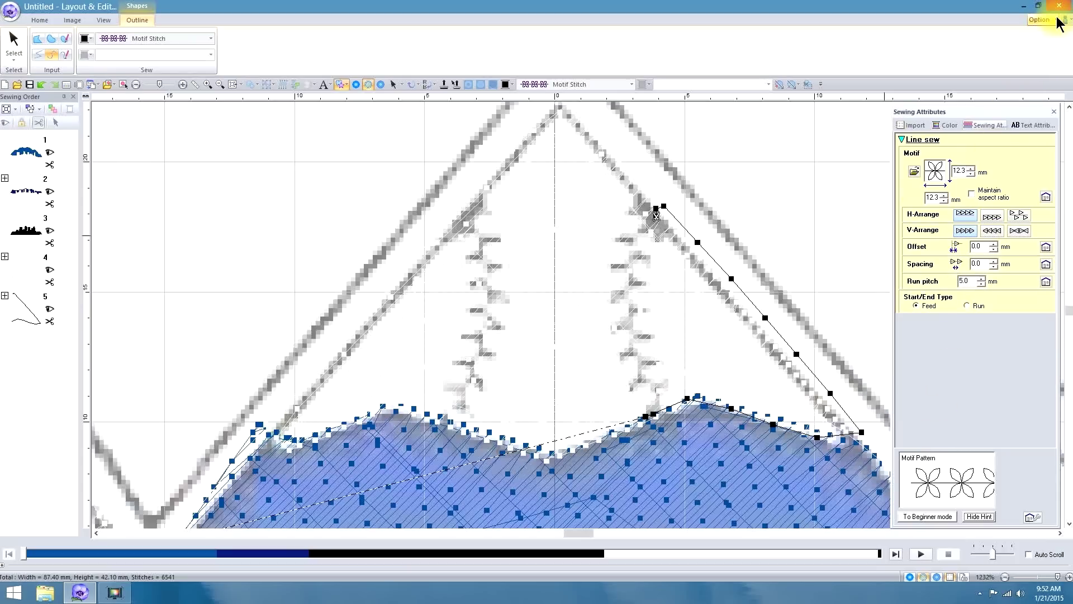
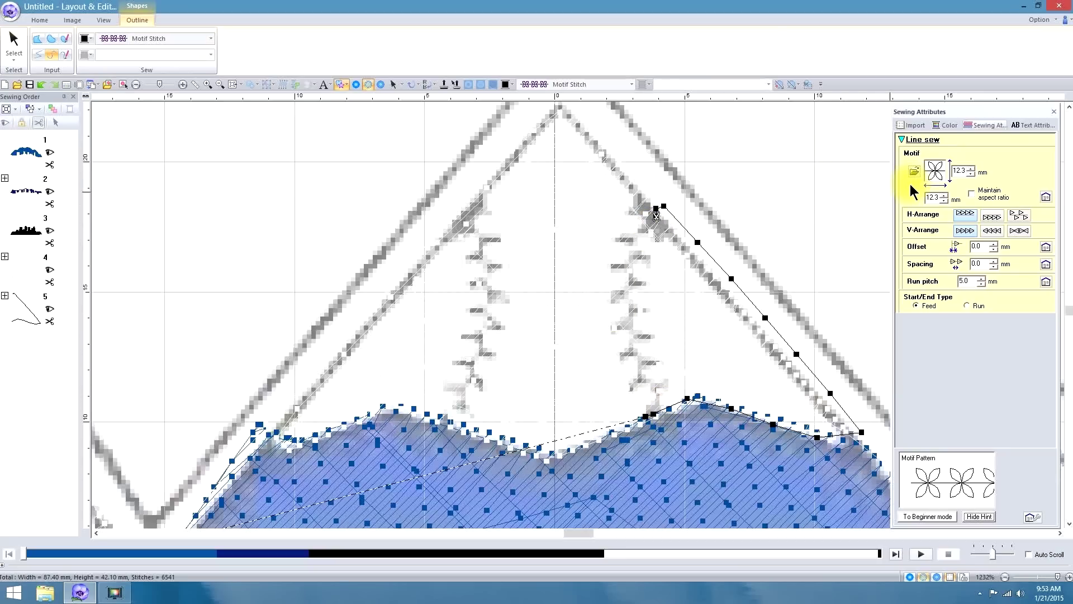
# Step: Open Programmable Stitch Creator and start a blank motif pattern
pyautogui.click(1055, 21)
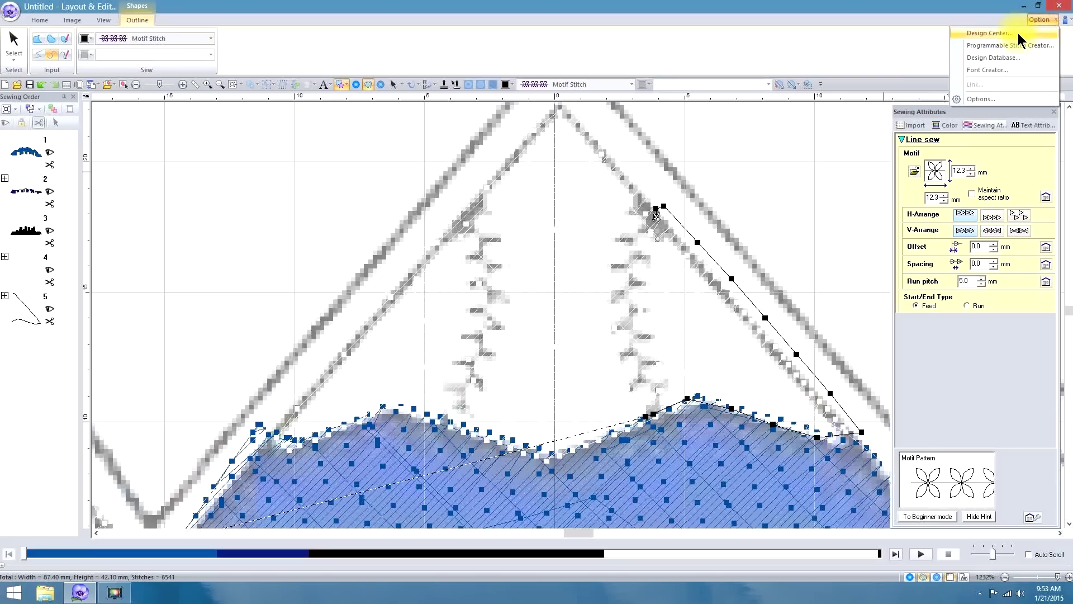
pyautogui.click(1001, 47)
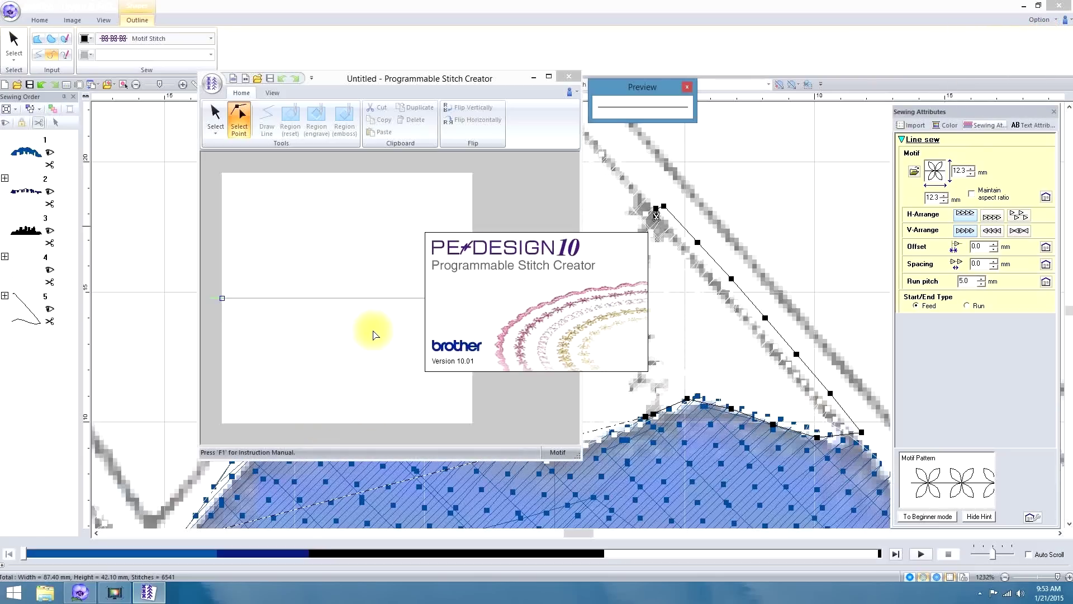
pyautogui.click(248, 119)
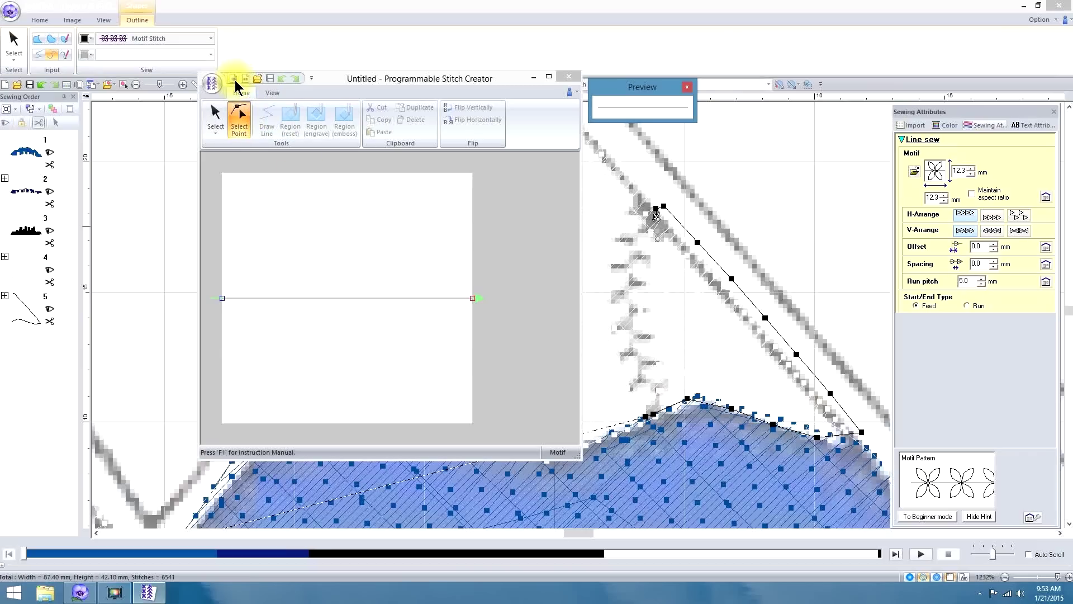
pyautogui.click(232, 80)
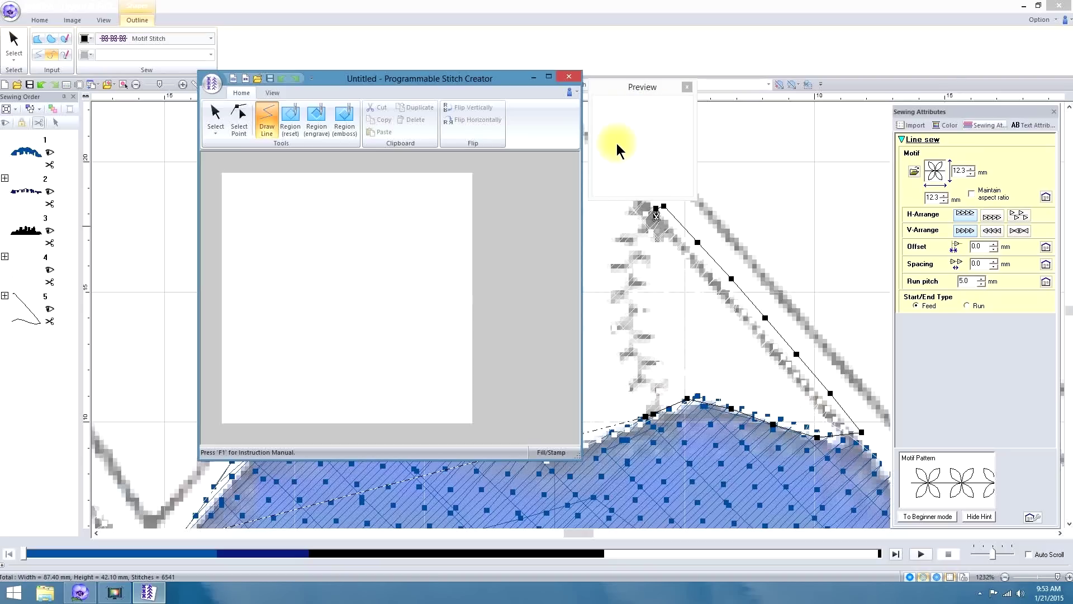
pyautogui.click(246, 79)
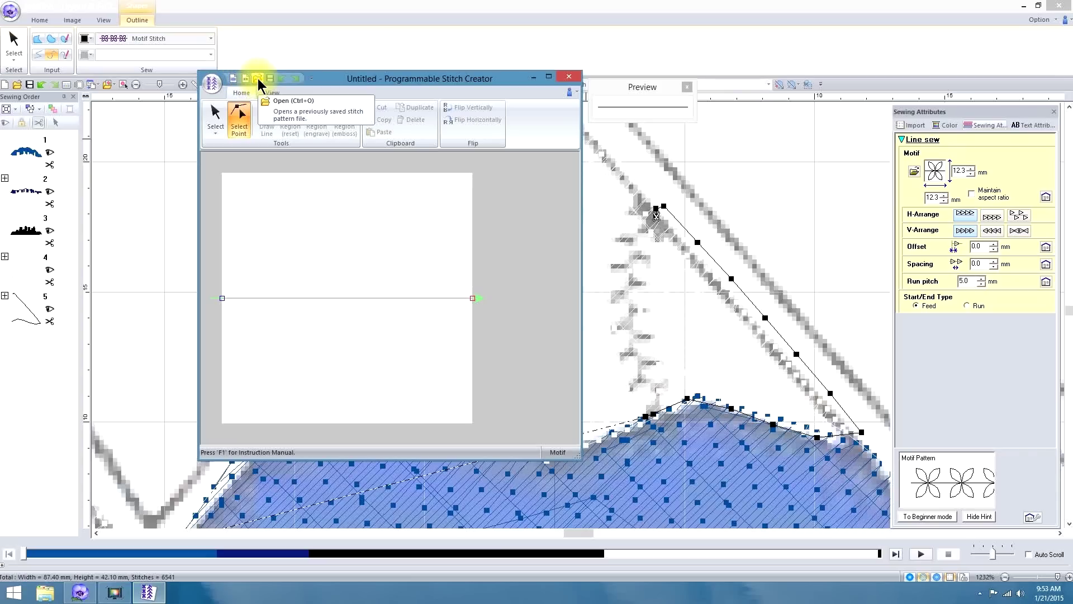
# Step: Open the baseball stitch motif file and examine its points from start to end
pyautogui.click(257, 79)
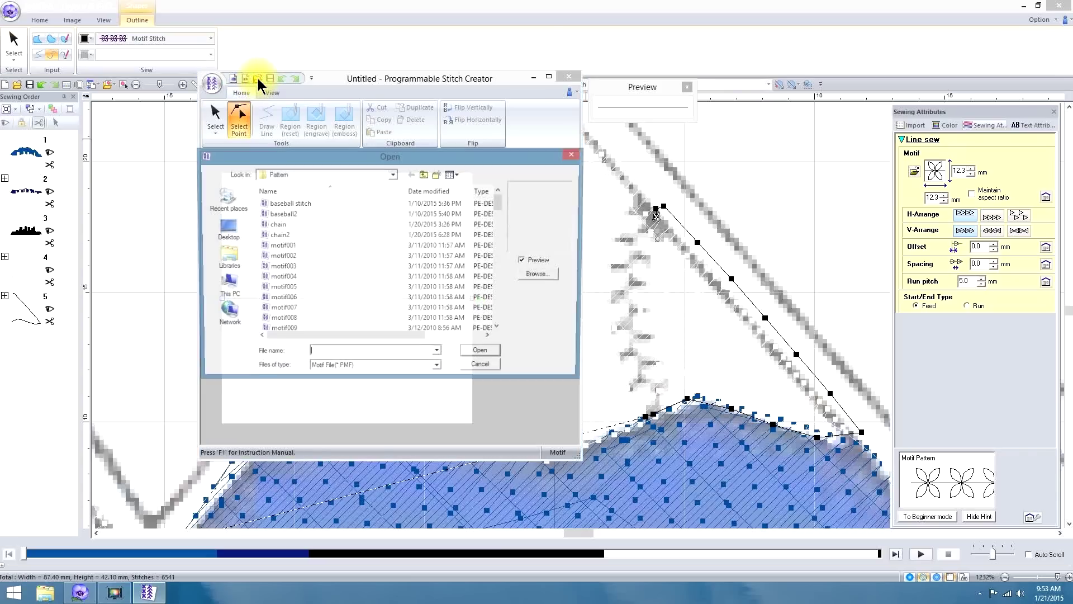
pyautogui.click(279, 216)
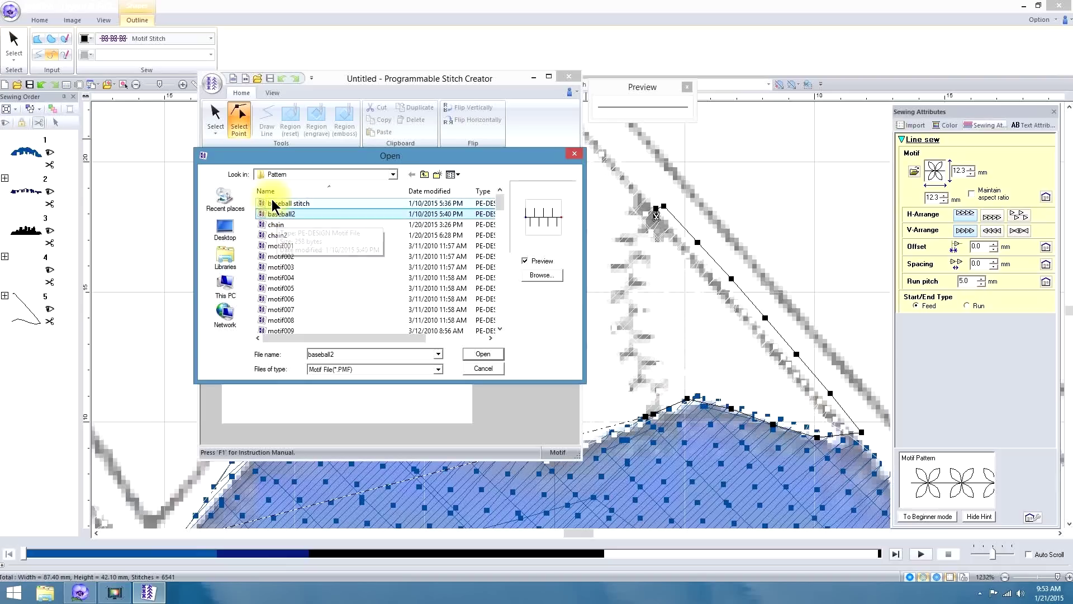
pyautogui.click(275, 204)
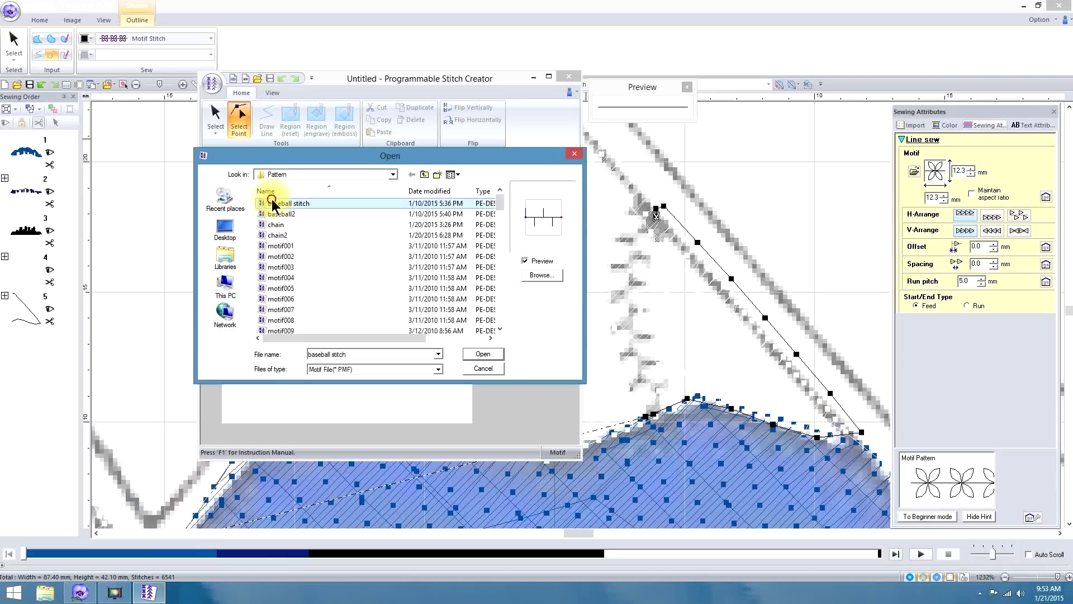
pyautogui.click(478, 353)
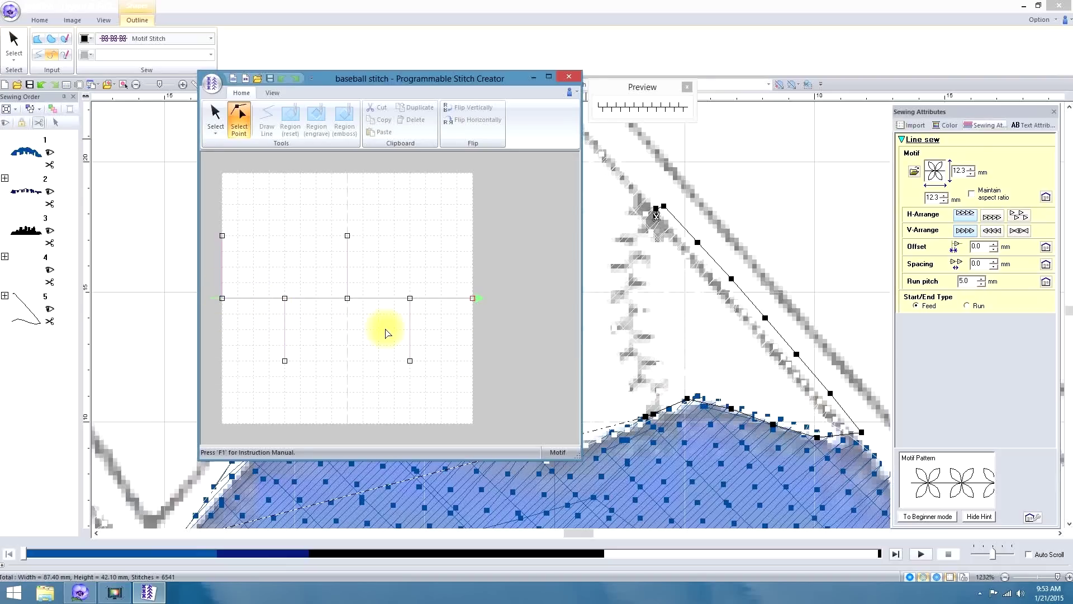
pyautogui.click(216, 300)
pyautogui.click(474, 302)
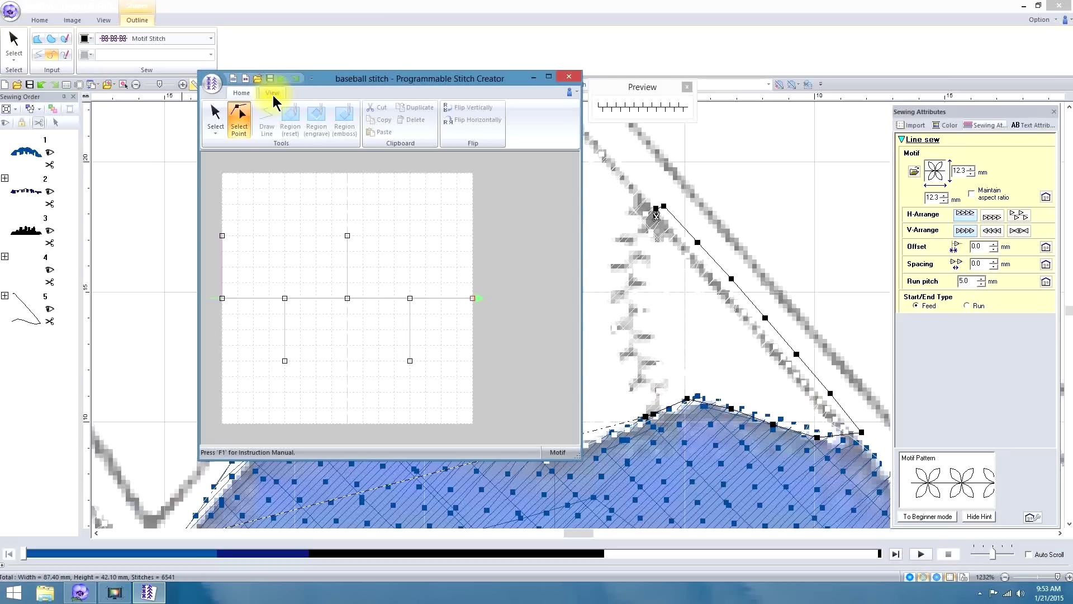
# Step: Start a new motif pattern and shape an upward spike at its start and a downward spike a quarter along the baseline
pyautogui.click(211, 84)
pyautogui.click(226, 134)
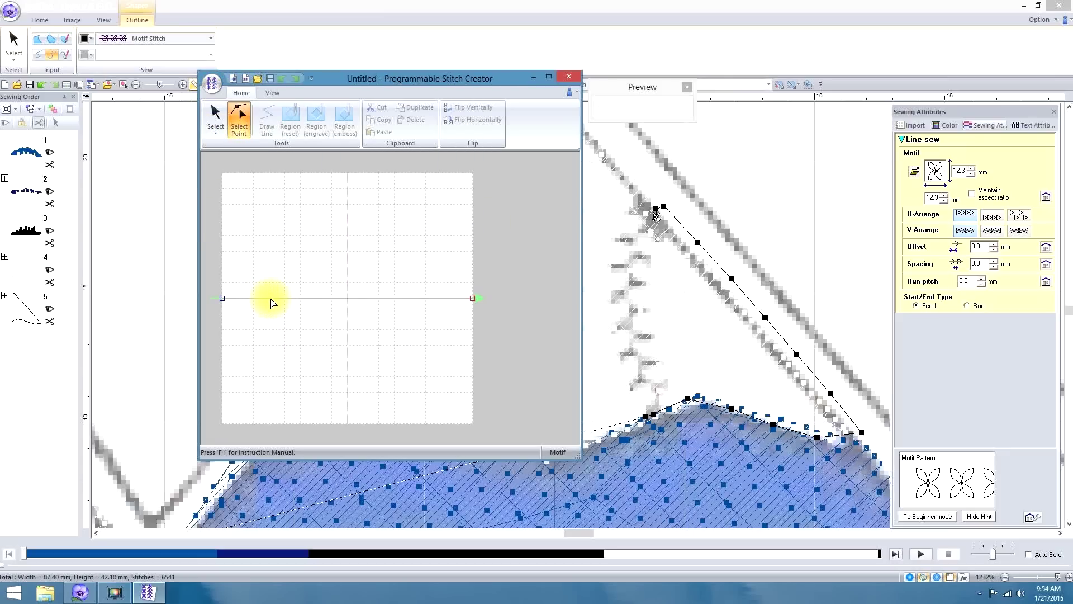
pyautogui.moveTo(268, 298); pyautogui.dragTo(222, 237)
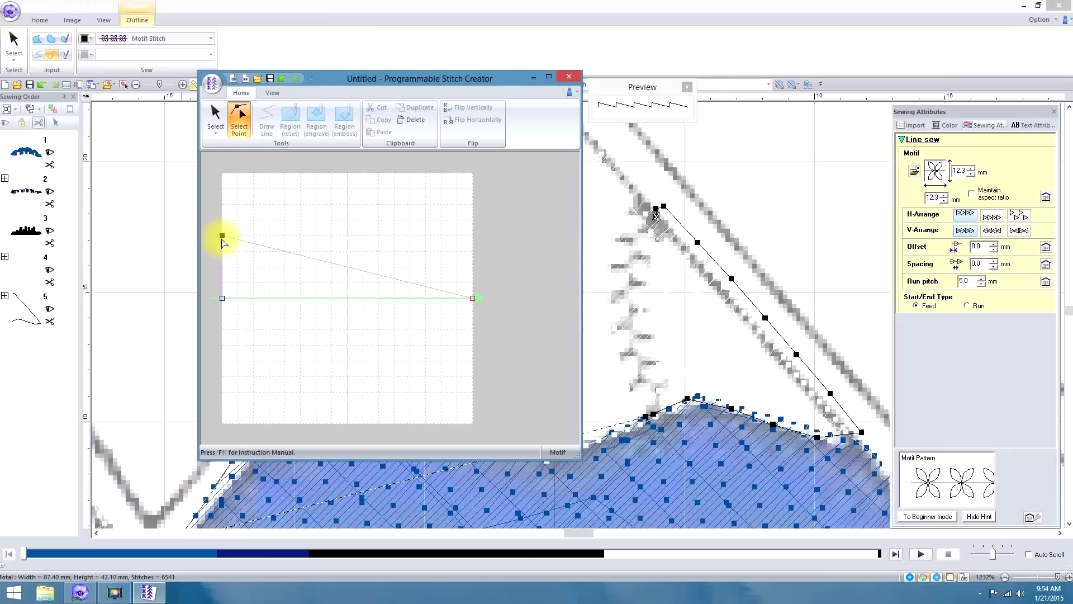
pyautogui.moveTo(286, 254); pyautogui.dragTo(285, 298)
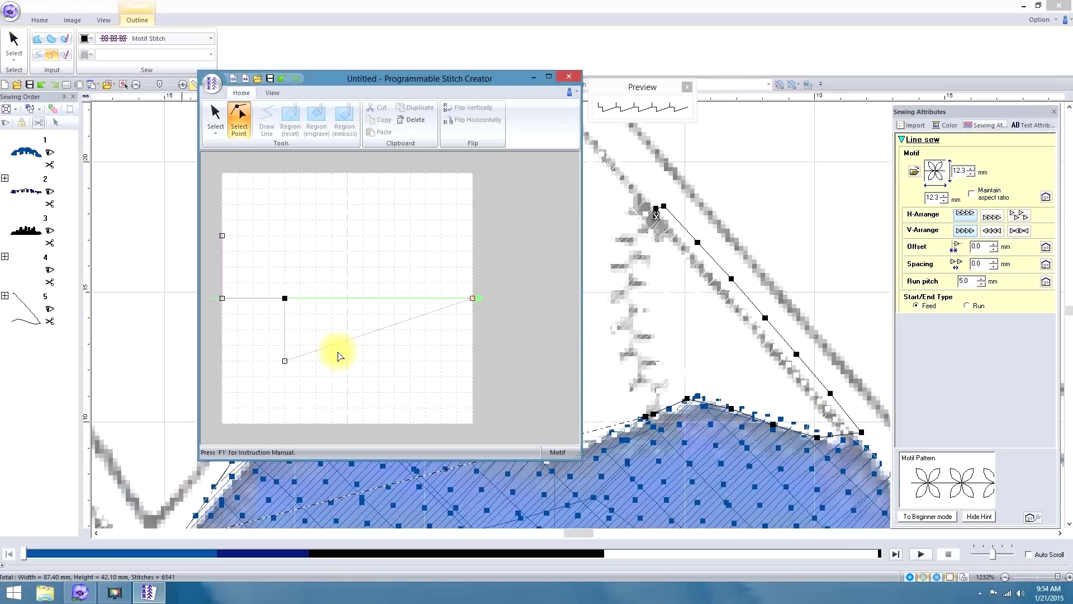
pyautogui.moveTo(331, 345); pyautogui.dragTo(285, 301)
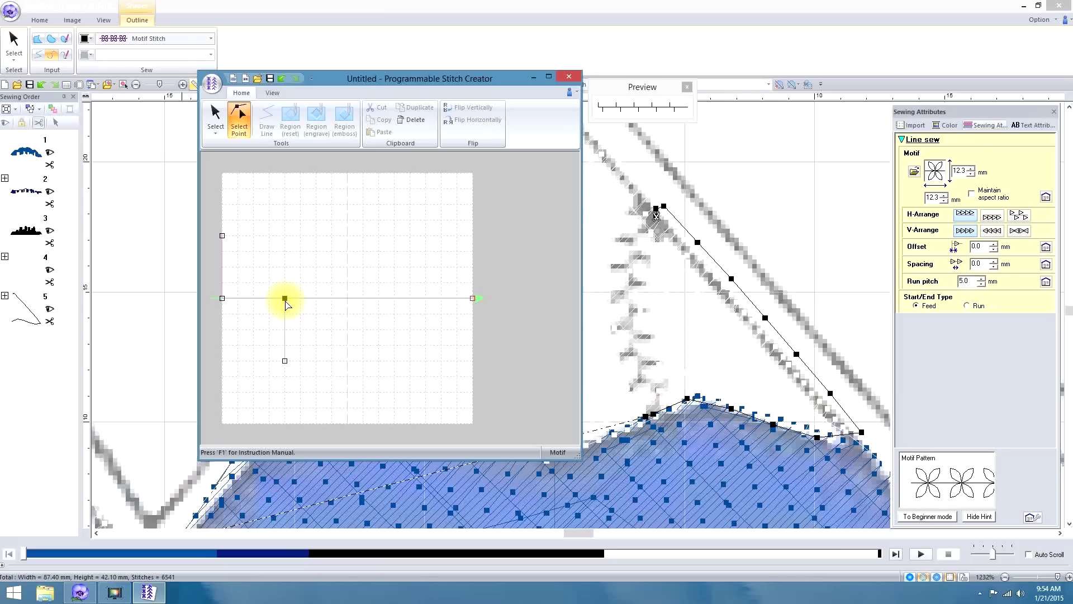
# Step: Add an upward spike at the motif's midpoint and a downward spike three quarters along the baseline
pyautogui.moveTo(348, 298)
pyautogui.mouseDown()
pyautogui.moveTo(348, 236)
pyautogui.moveTo(348, 298)
pyautogui.mouseUp()
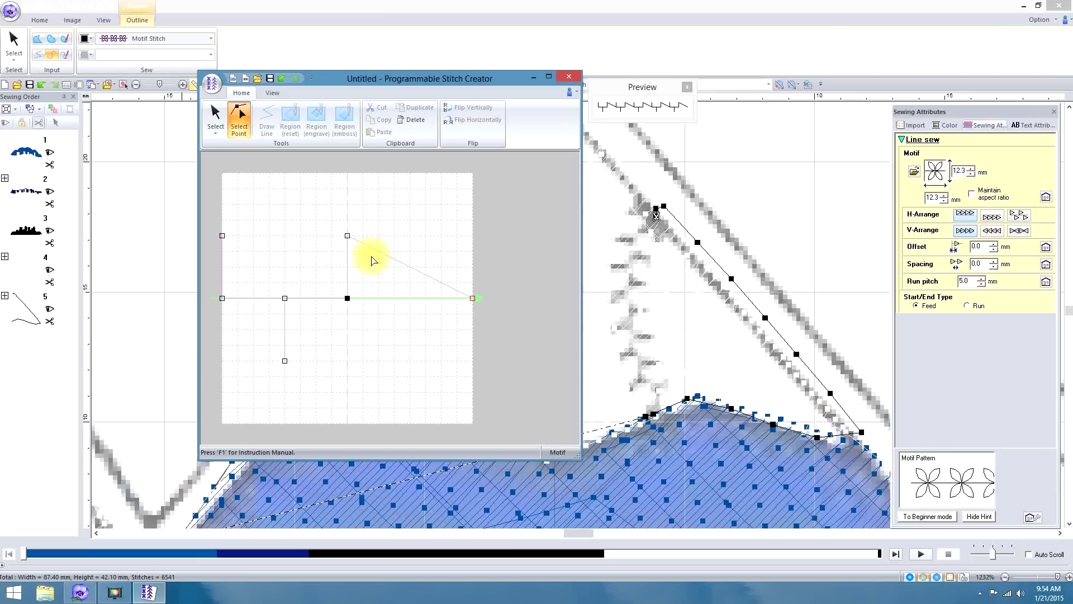
pyautogui.moveTo(379, 253); pyautogui.dragTo(348, 298)
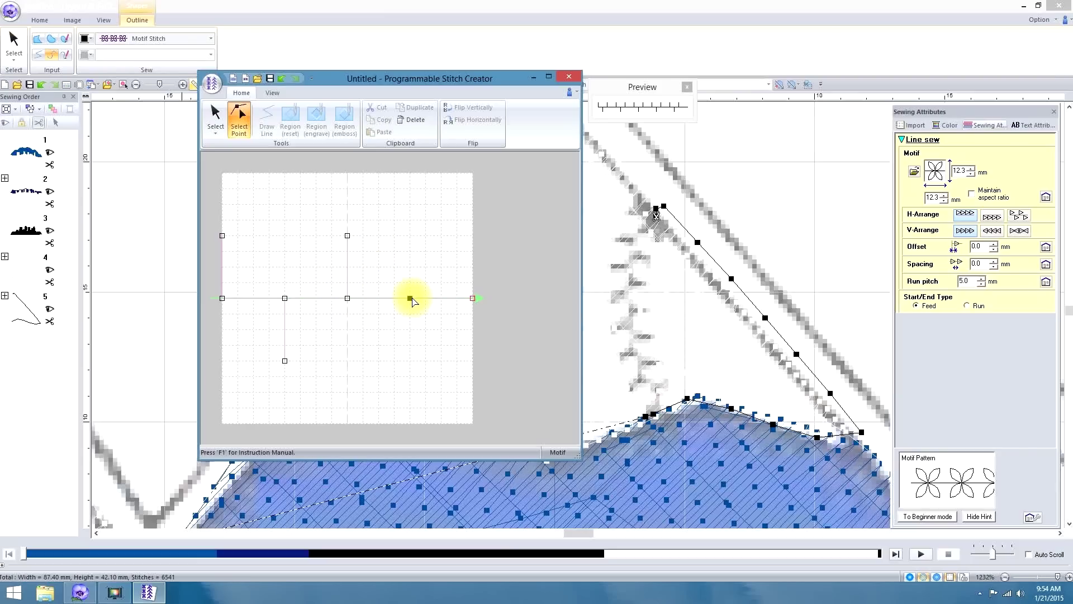
pyautogui.moveTo(410, 299)
pyautogui.mouseDown()
pyautogui.moveTo(411, 360)
pyautogui.moveTo(395, 330)
pyautogui.moveTo(410, 298)
pyautogui.mouseUp()
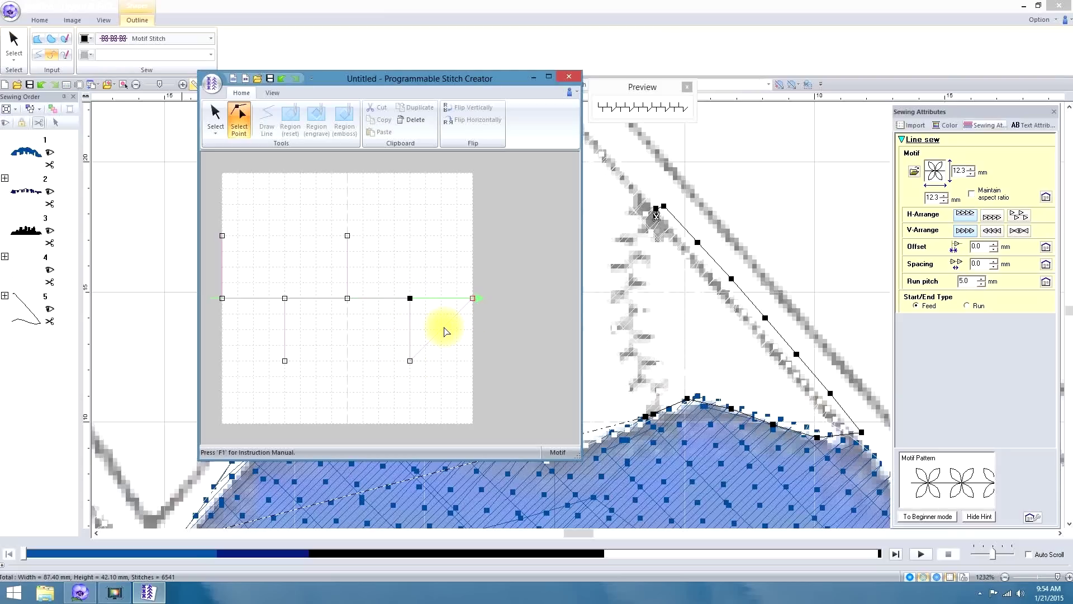
pyautogui.moveTo(441, 331); pyautogui.dragTo(410, 298)
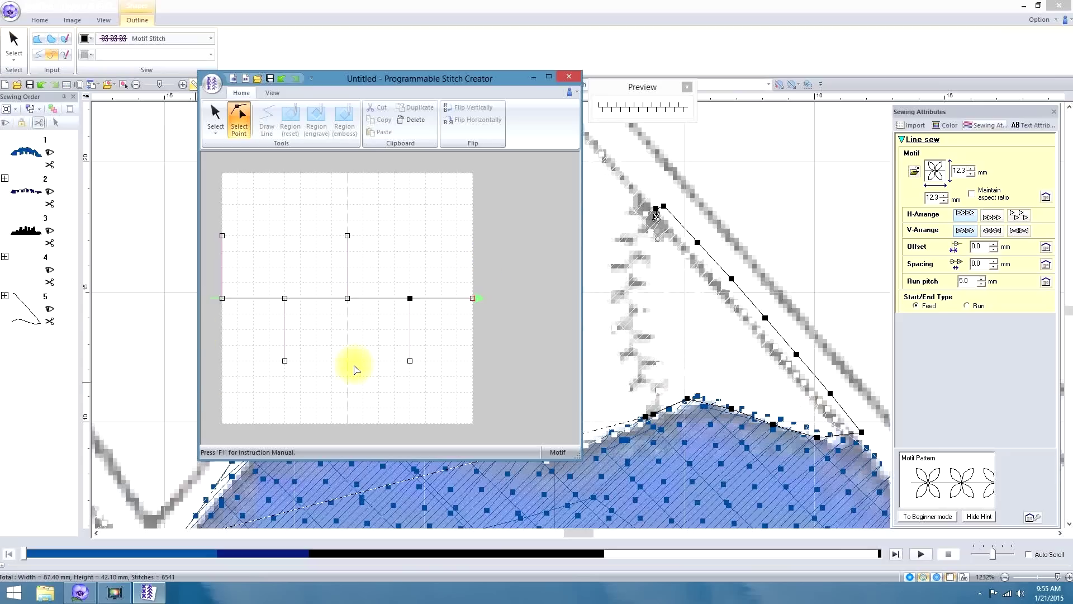
# Step: Close Programmable Stitch Creator without saving the new motif and return to Layout & Editing
pyautogui.click(211, 83)
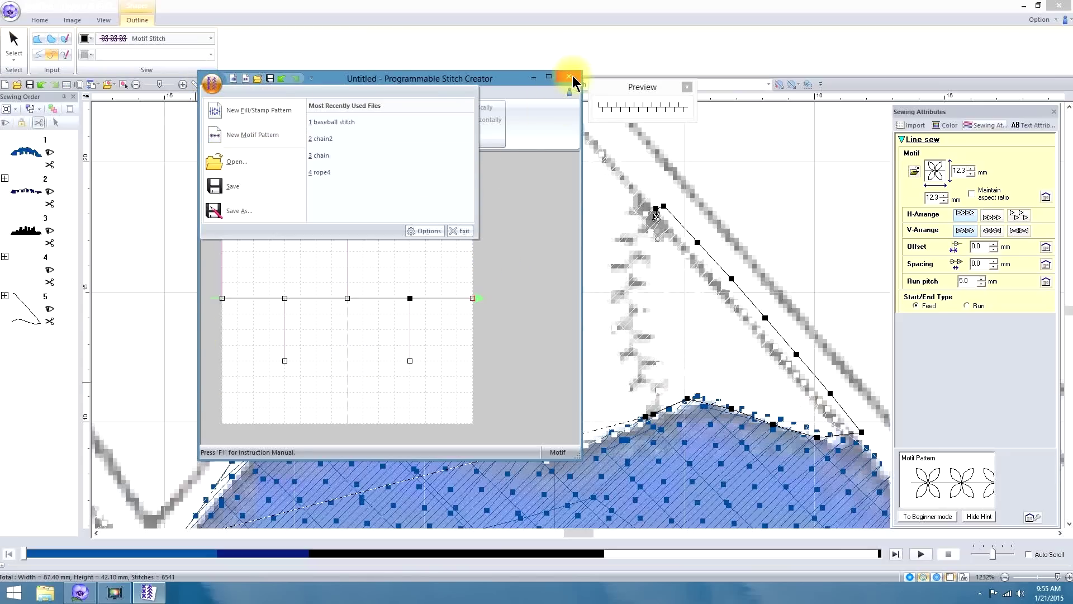
pyautogui.click(570, 76)
pyautogui.click(385, 292)
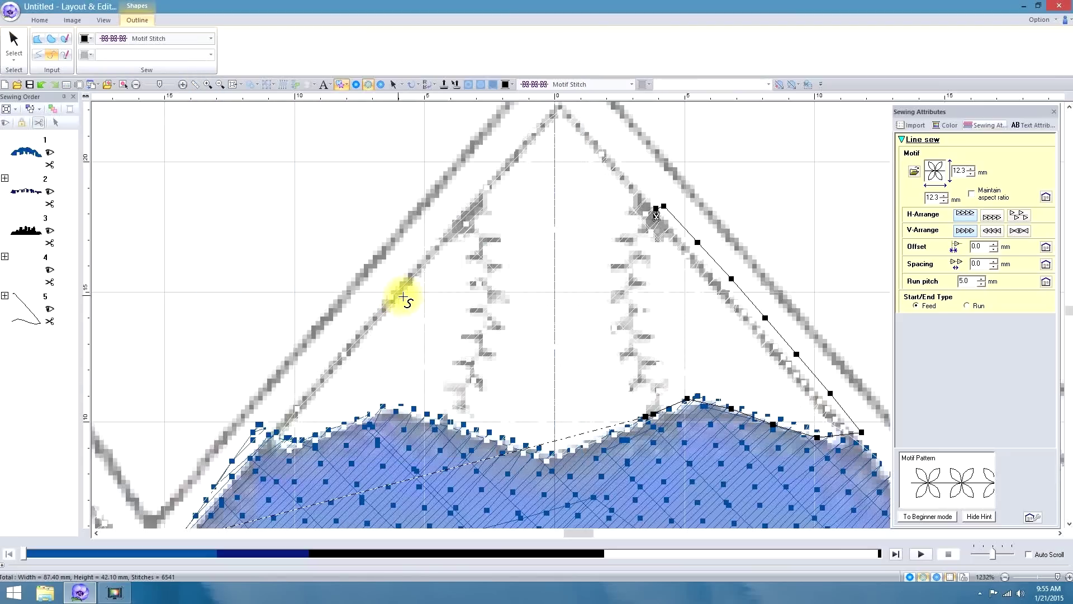
# Step: Choose the baseball stitch pattern as the motif for the line
pyautogui.click(698, 242)
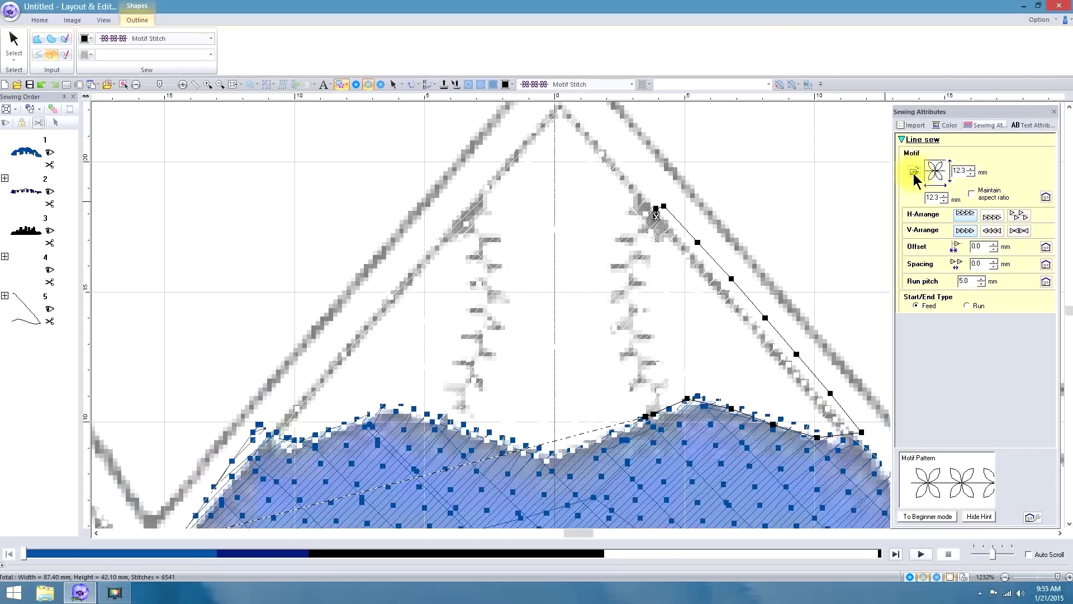
pyautogui.click(914, 172)
pyautogui.click(892, 285)
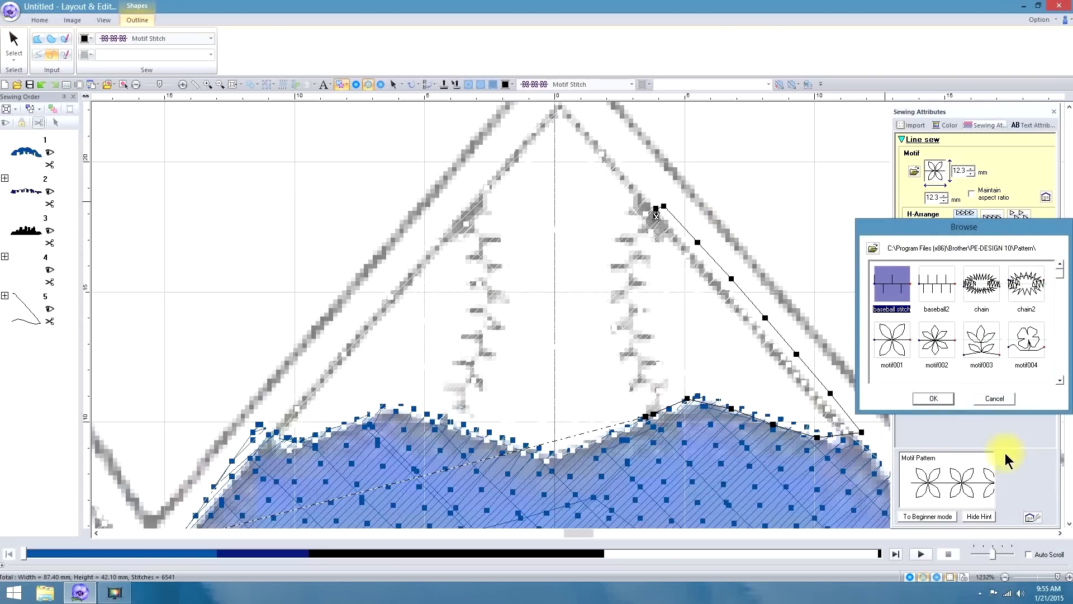
pyautogui.click(934, 397)
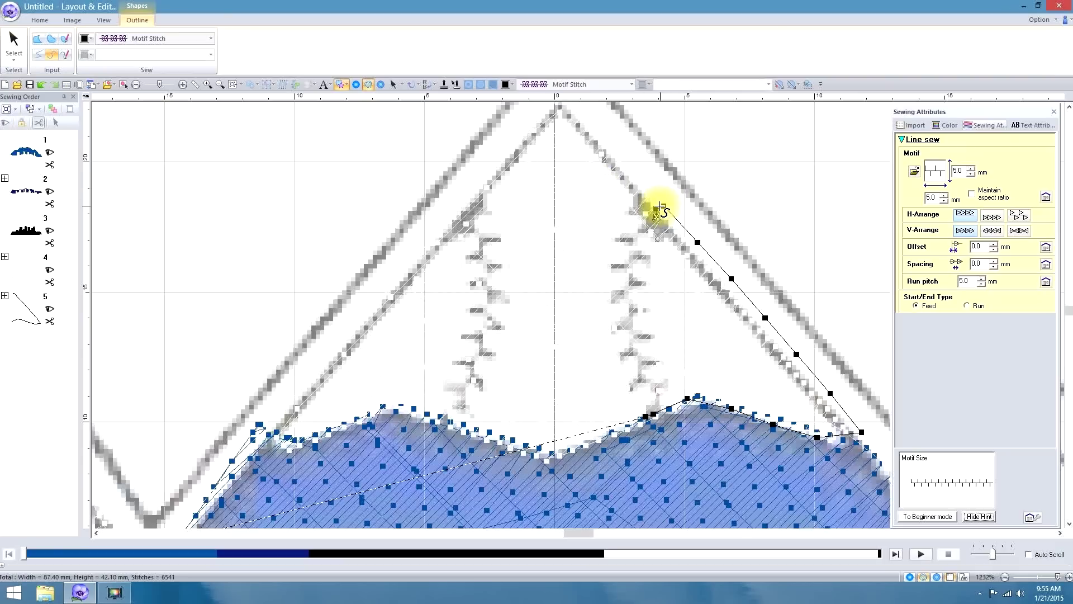
# Step: Draw a black Motif Stitch curve down the right jagged line, from the gray patch to the snow line, and select it
pyautogui.click(658, 208)
pyautogui.click(652, 396)
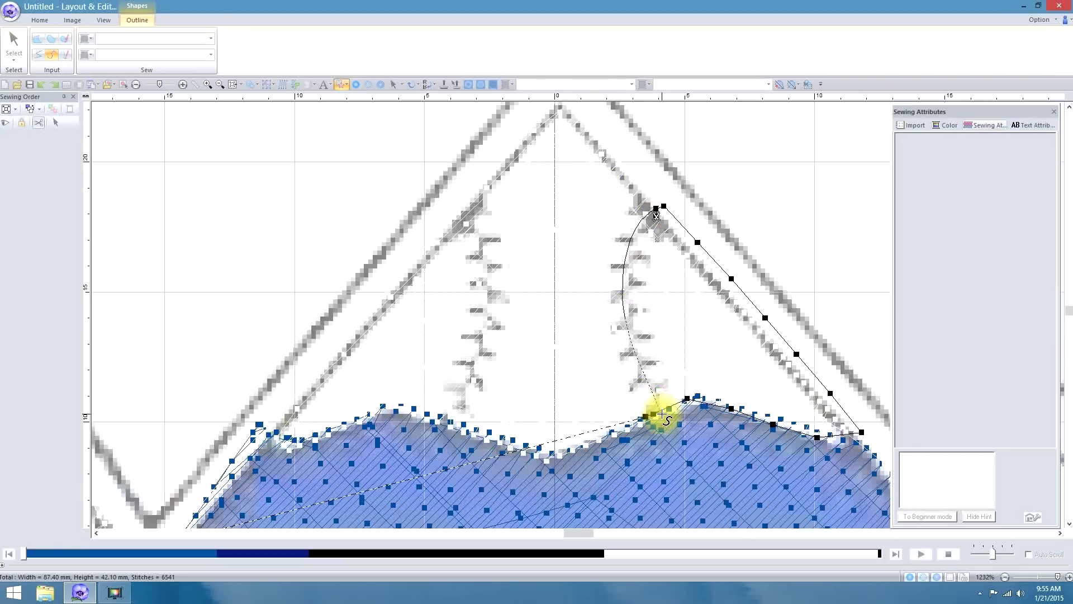
pyautogui.doubleClick(662, 413)
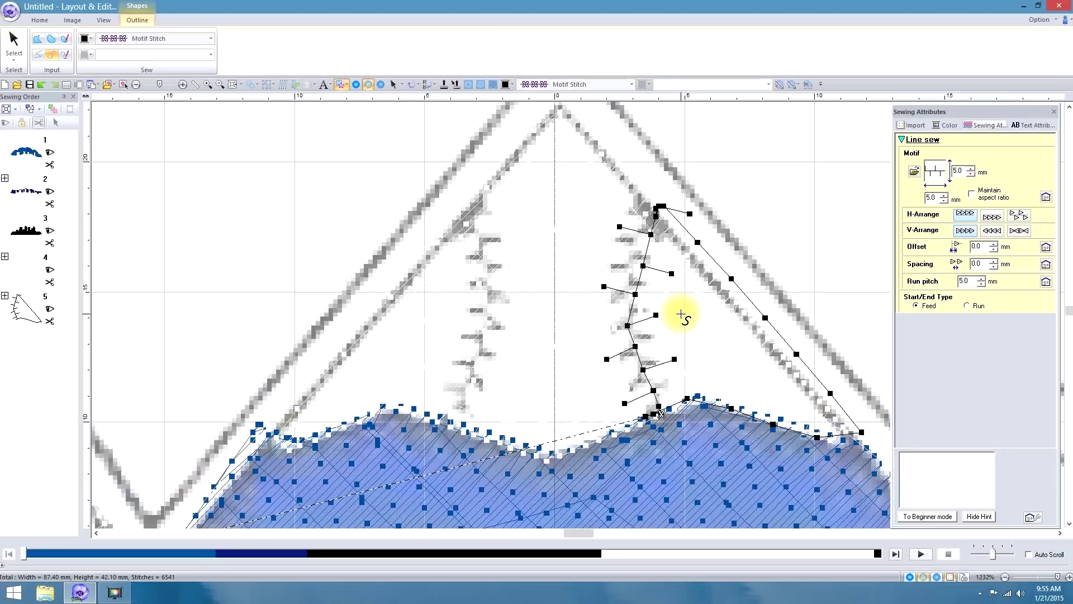
pyautogui.click(13, 44)
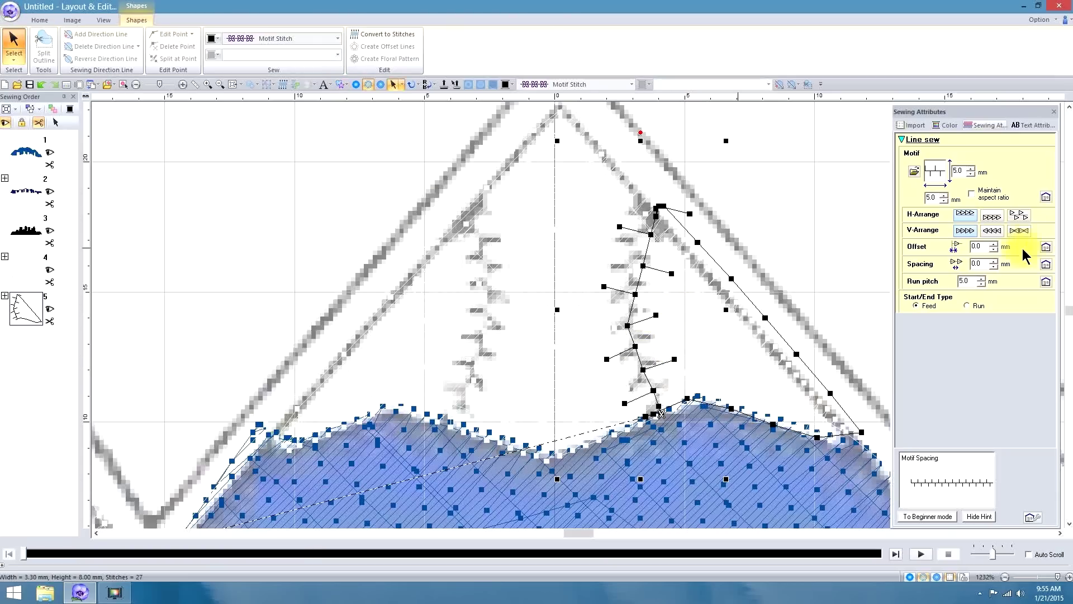
# Step: Maintain the motif's aspect ratio and reduce its size to 4.3 mm for the right jagged line
pyautogui.click(971, 193)
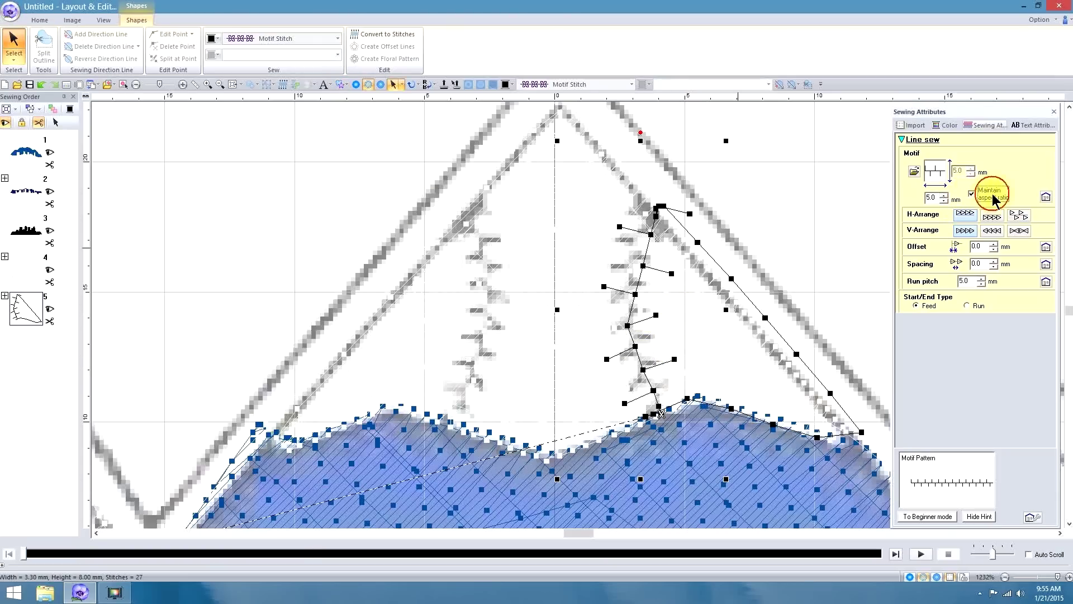
pyautogui.click(944, 200)
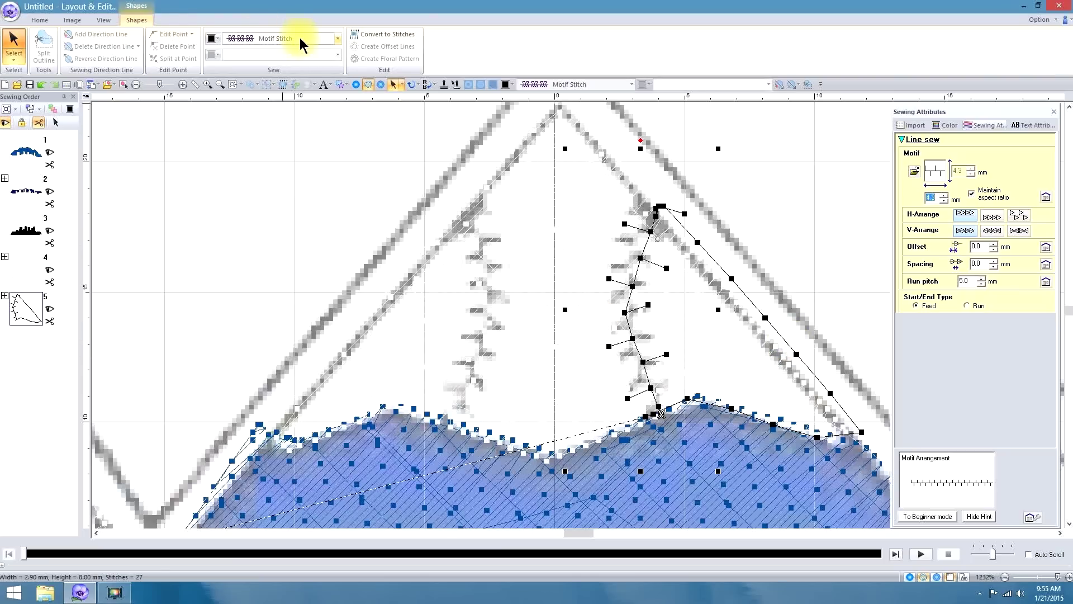
# Step: Try Running Stitch and Triple Stitch on the right jagged line, switch it back to Motif Stitch, and deselect it
pyautogui.click(338, 39)
pyautogui.click(285, 79)
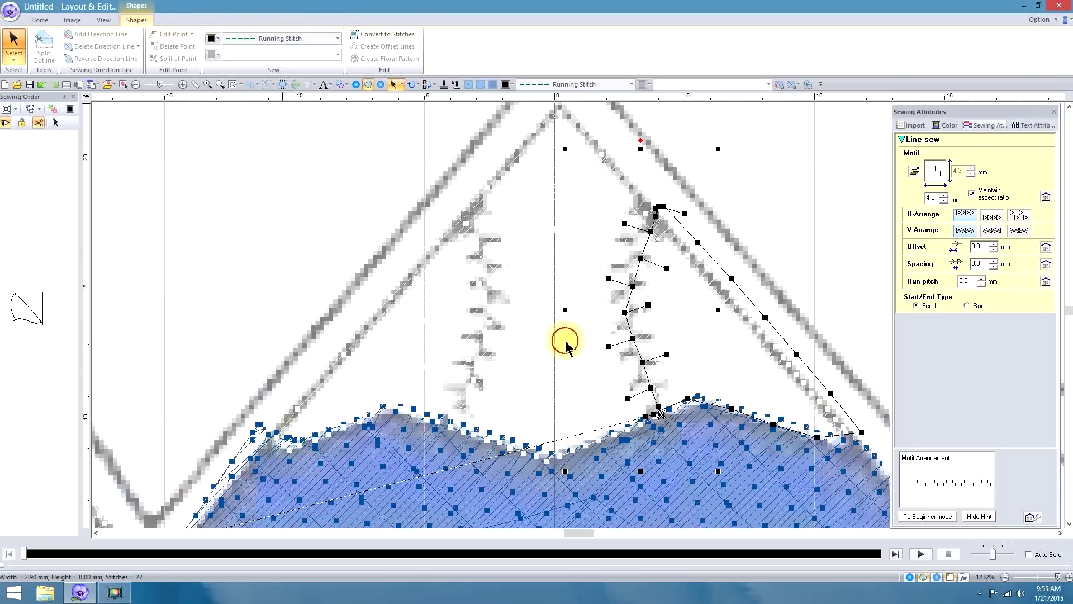
pyautogui.click(339, 39)
pyautogui.click(287, 90)
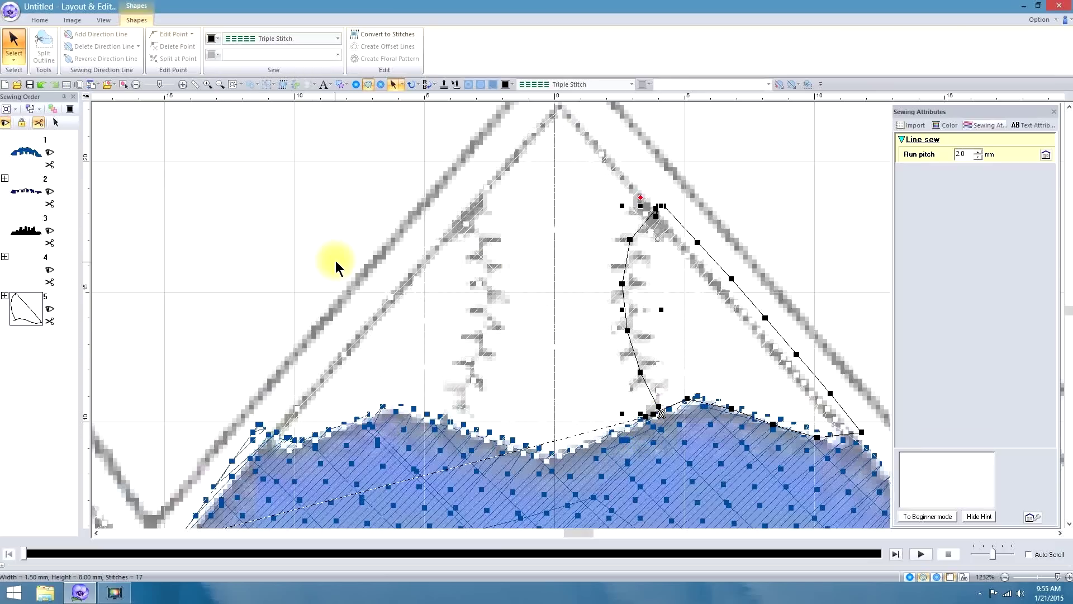
pyautogui.click(337, 39)
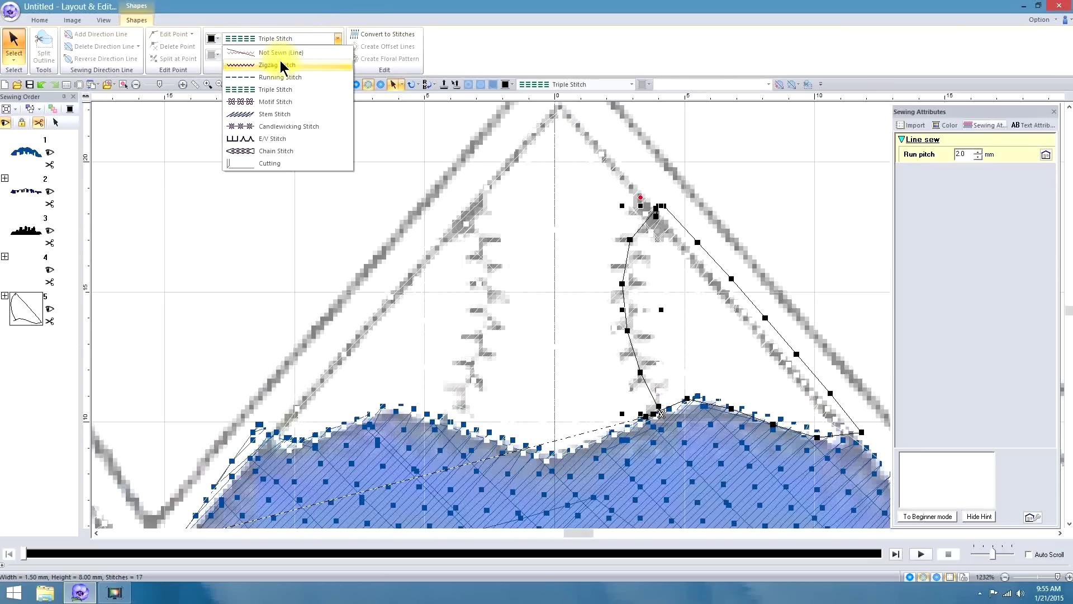
pyautogui.click(282, 102)
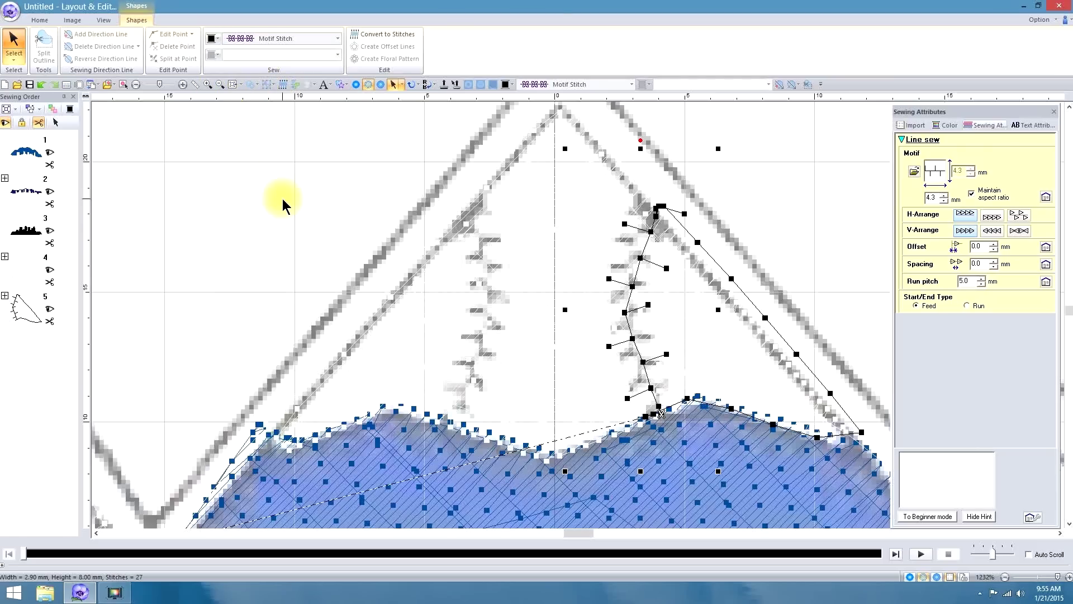
pyautogui.click(277, 162)
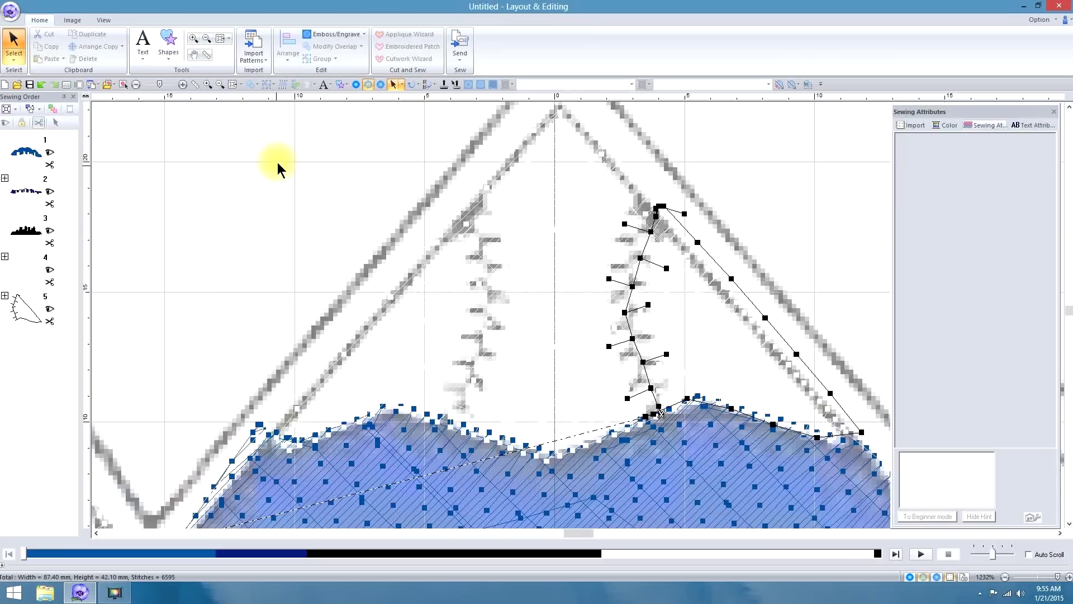
# Step: Draw a black Triple Stitch line along the snow line, from the base of the right jagged line to the base of the left one
pyautogui.click(172, 45)
pyautogui.click(240, 86)
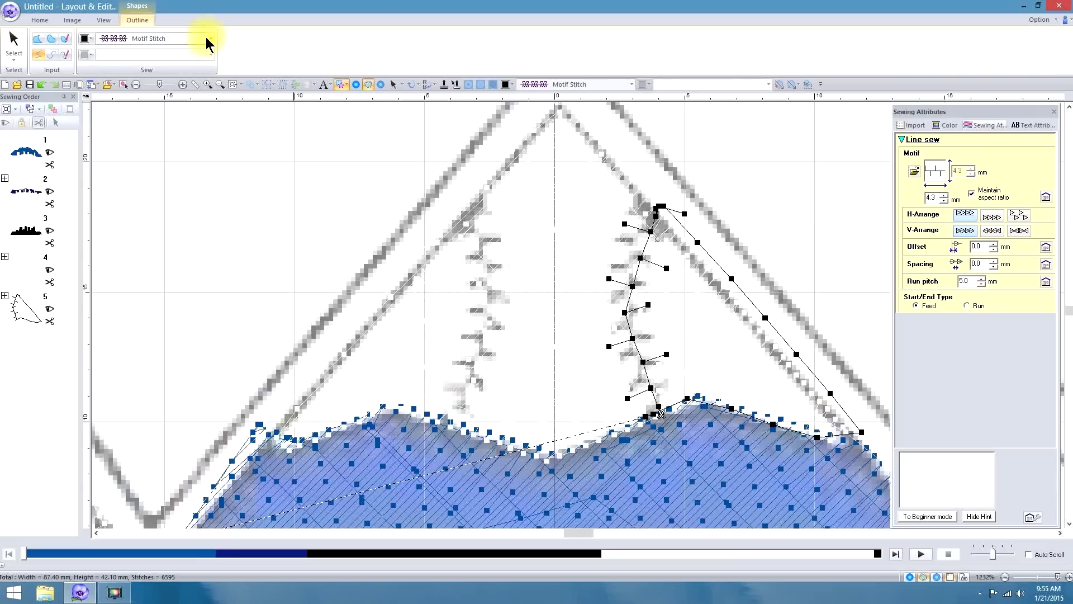
pyautogui.click(210, 36)
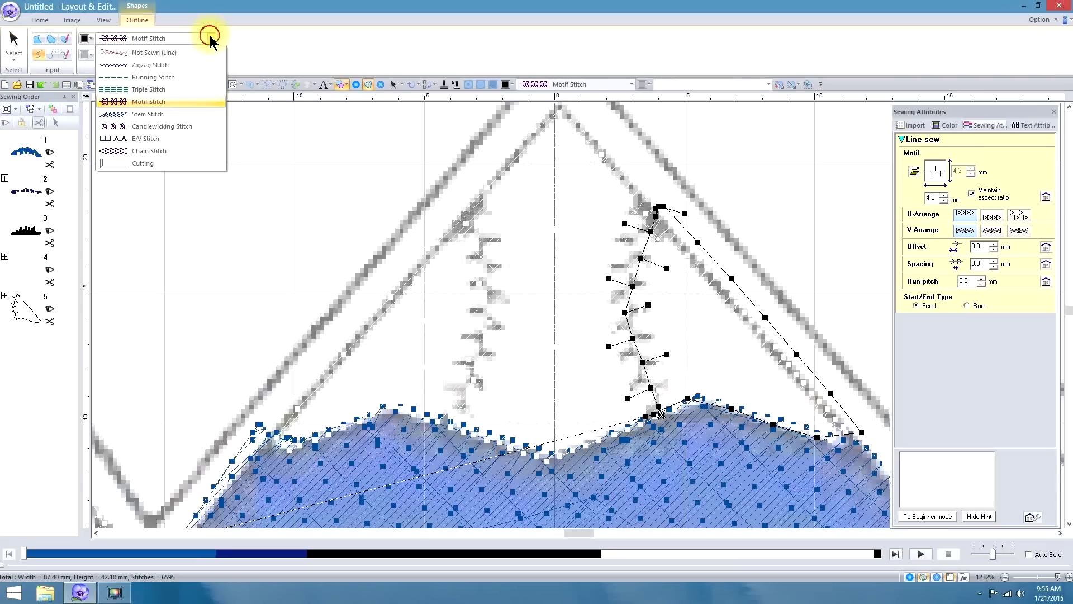
pyautogui.click(168, 88)
pyautogui.click(660, 415)
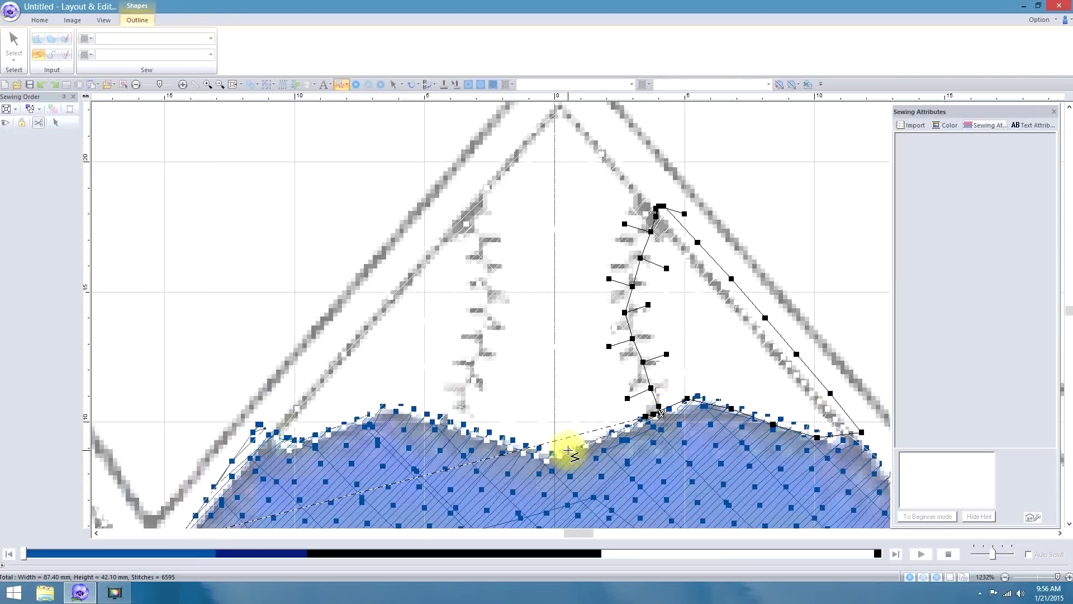
pyautogui.click(526, 450)
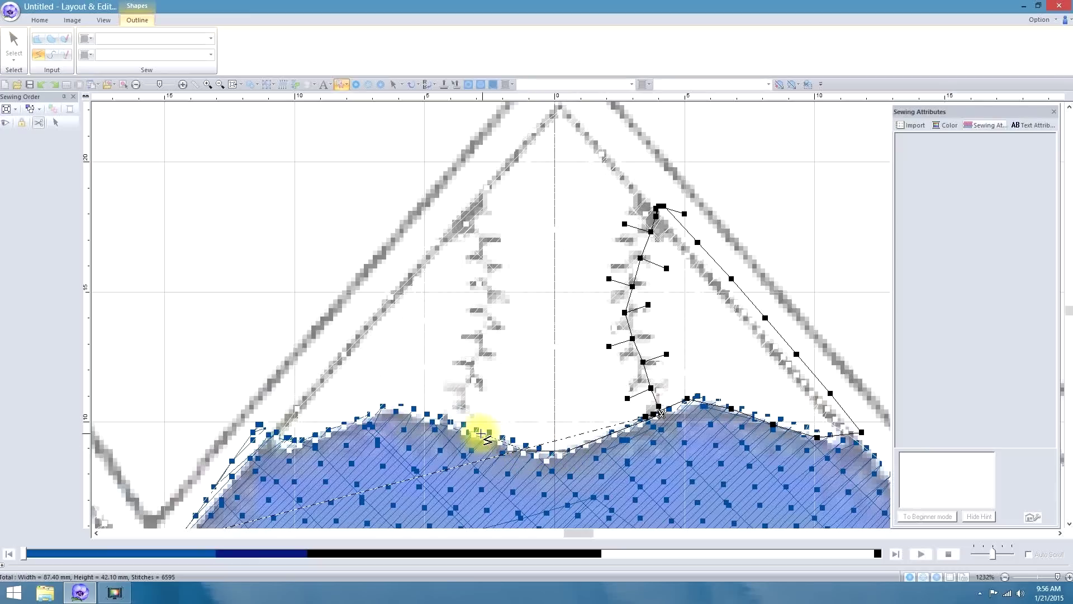
pyautogui.click(457, 423)
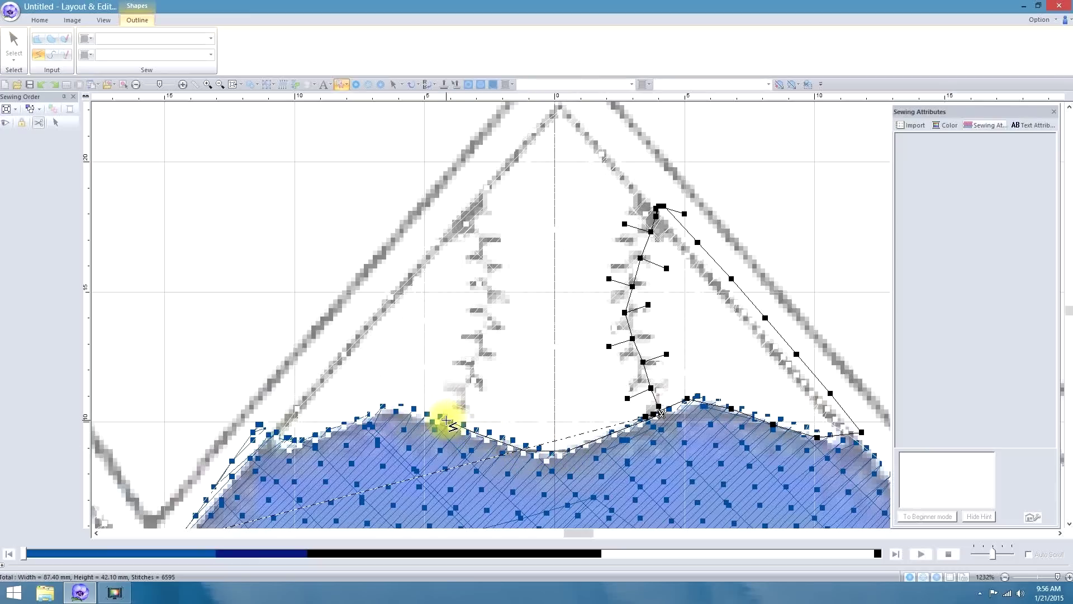
pyautogui.doubleClick(445, 419)
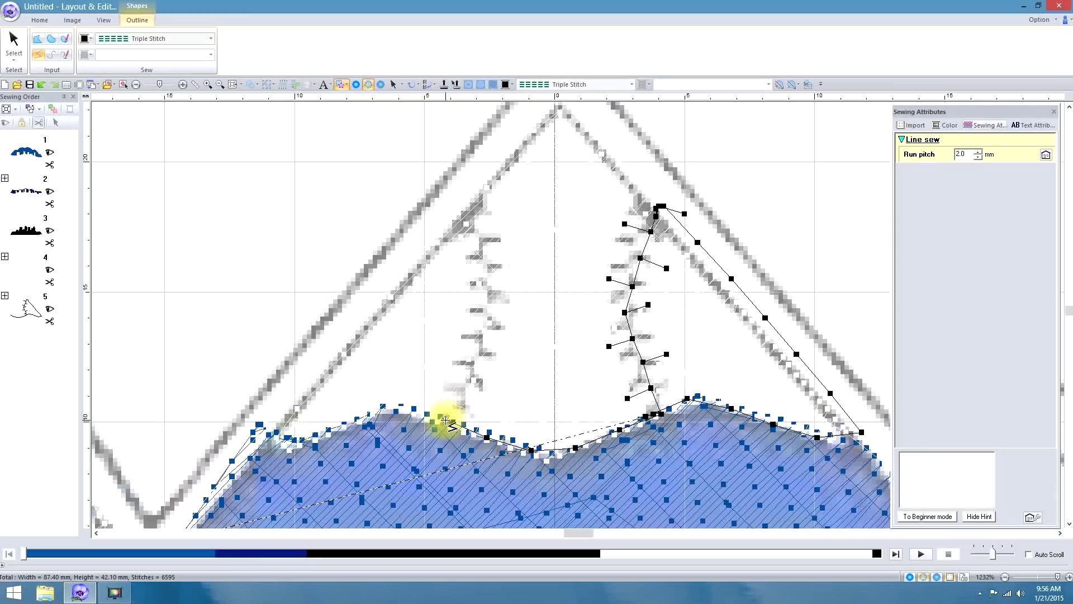
# Step: Draw a Motif Stitch line up the left jagged line, from the snow line to the gray patch on the left slope
pyautogui.click(210, 38)
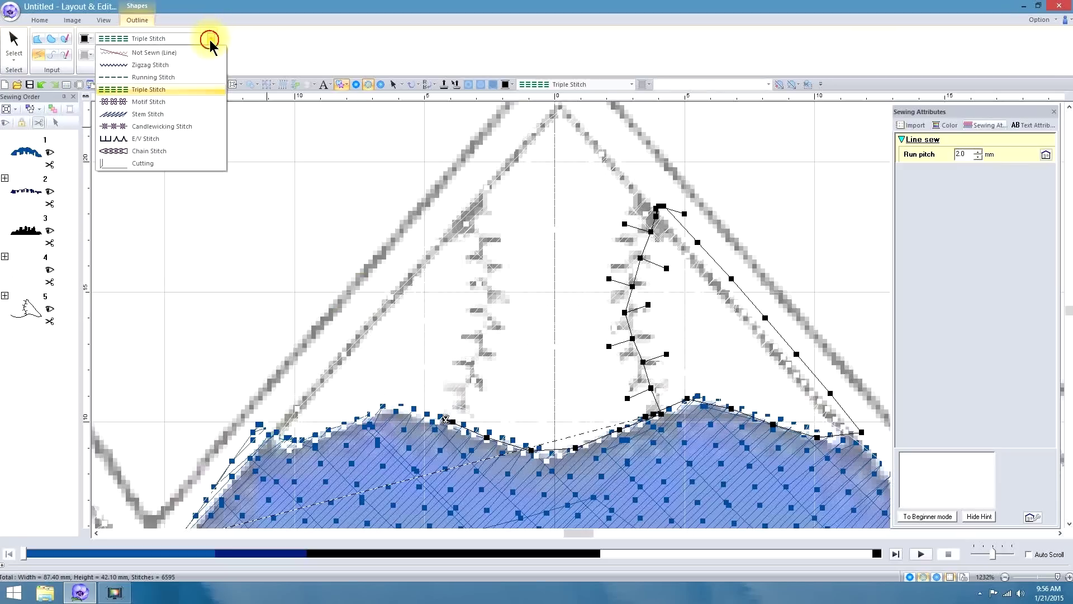
pyautogui.click(158, 103)
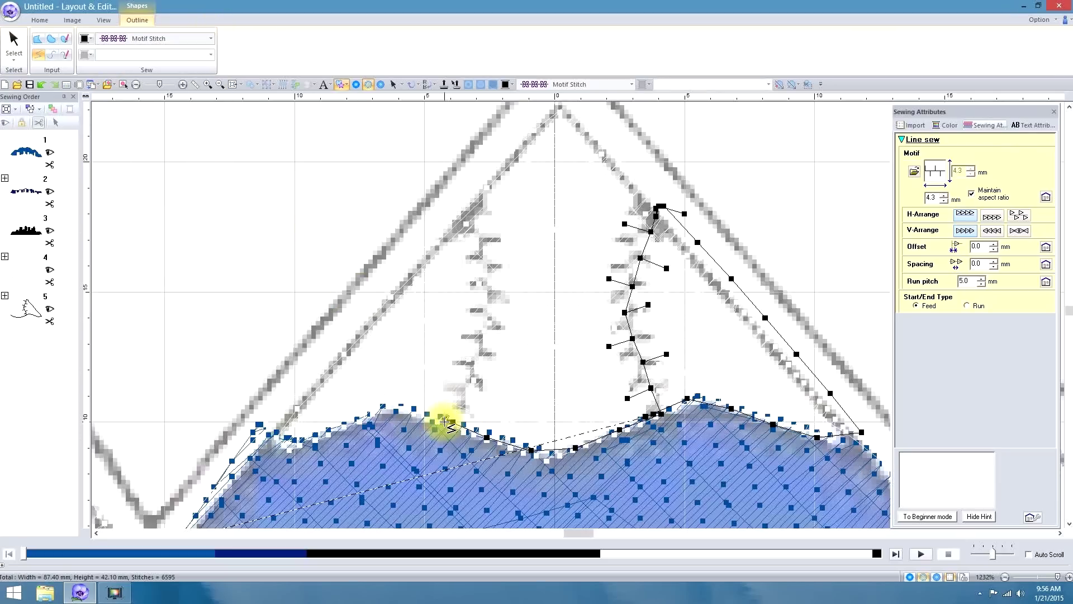
pyautogui.click(445, 418)
pyautogui.click(492, 307)
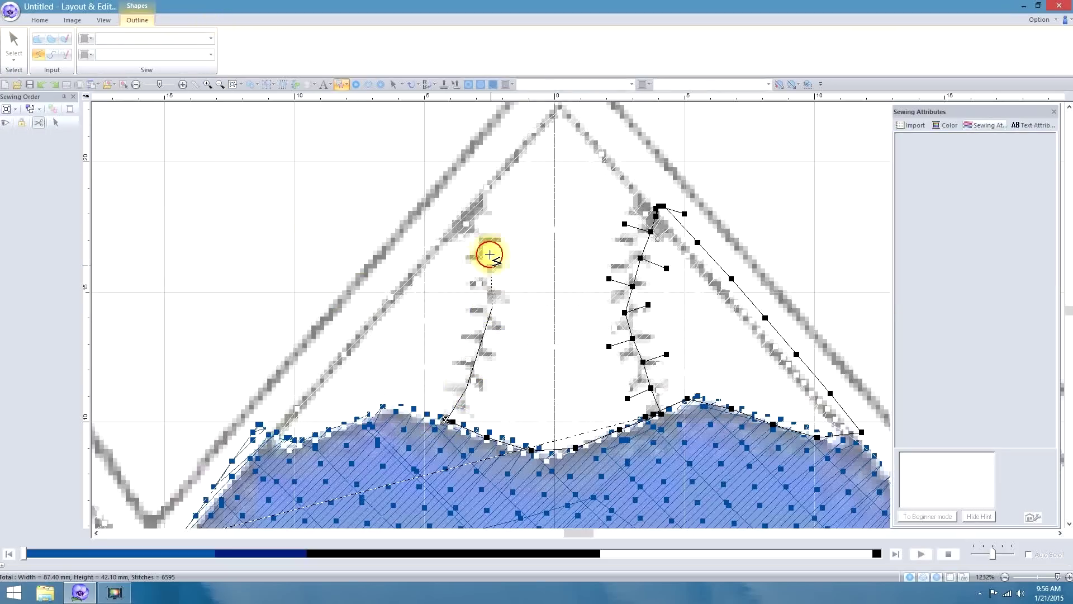
pyautogui.click(466, 212)
pyautogui.click(464, 208)
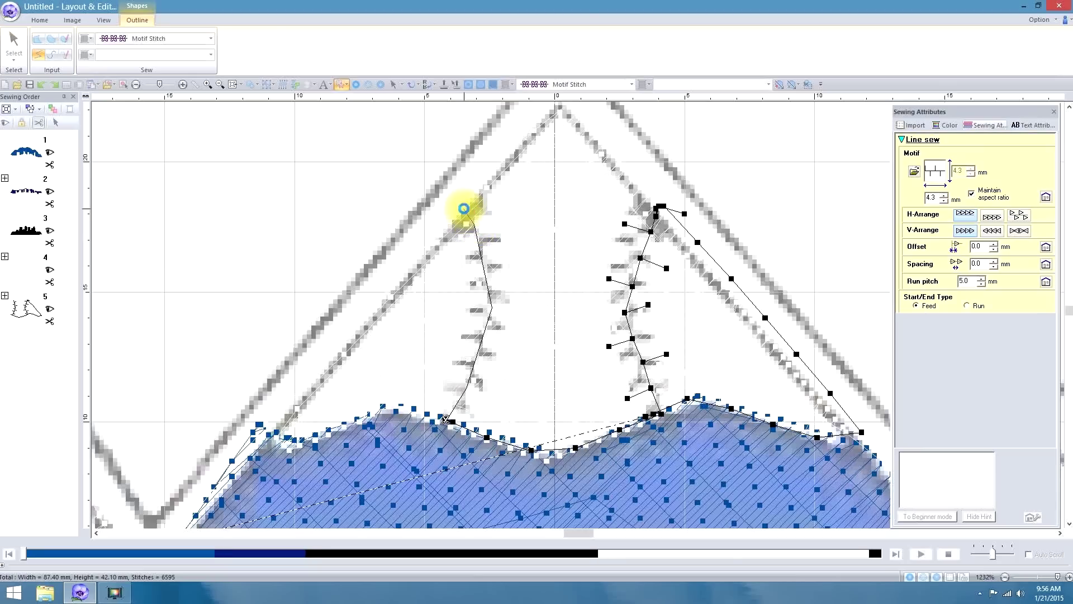
# Step: Draw a Running Stitch line from the left gray patch down the left slope and along the snow line to the left jagged line's base
pyautogui.click(211, 39)
pyautogui.click(181, 78)
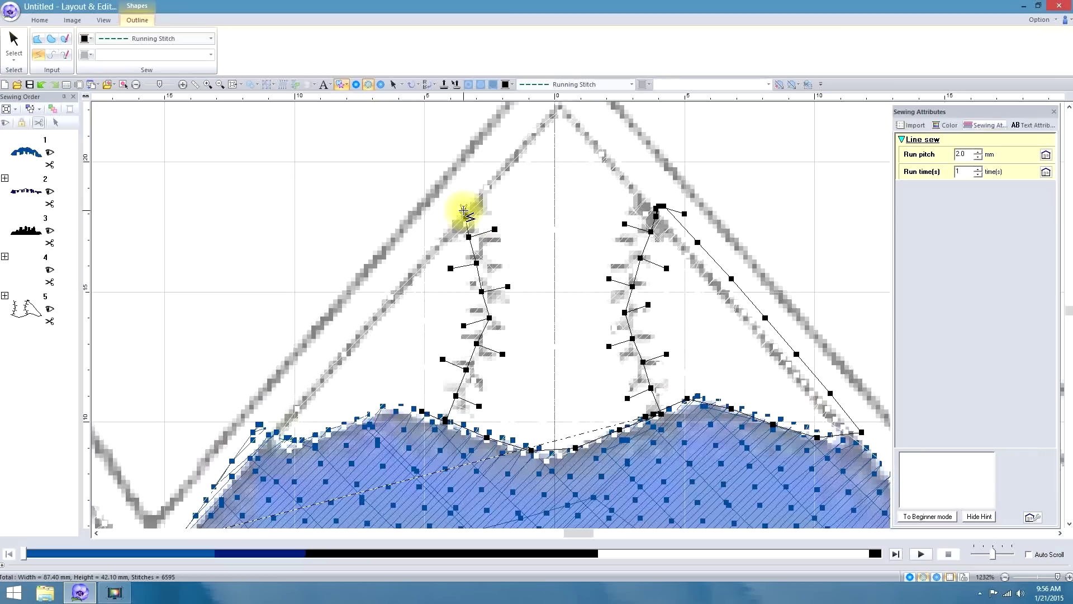
pyautogui.click(464, 210)
pyautogui.click(298, 360)
pyautogui.click(262, 425)
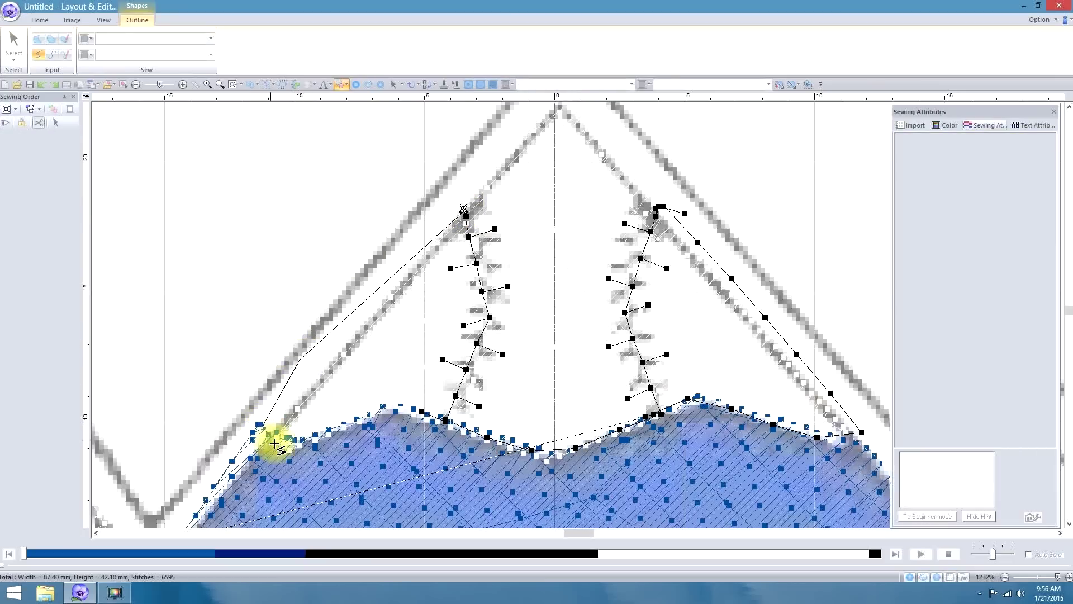
pyautogui.click(298, 443)
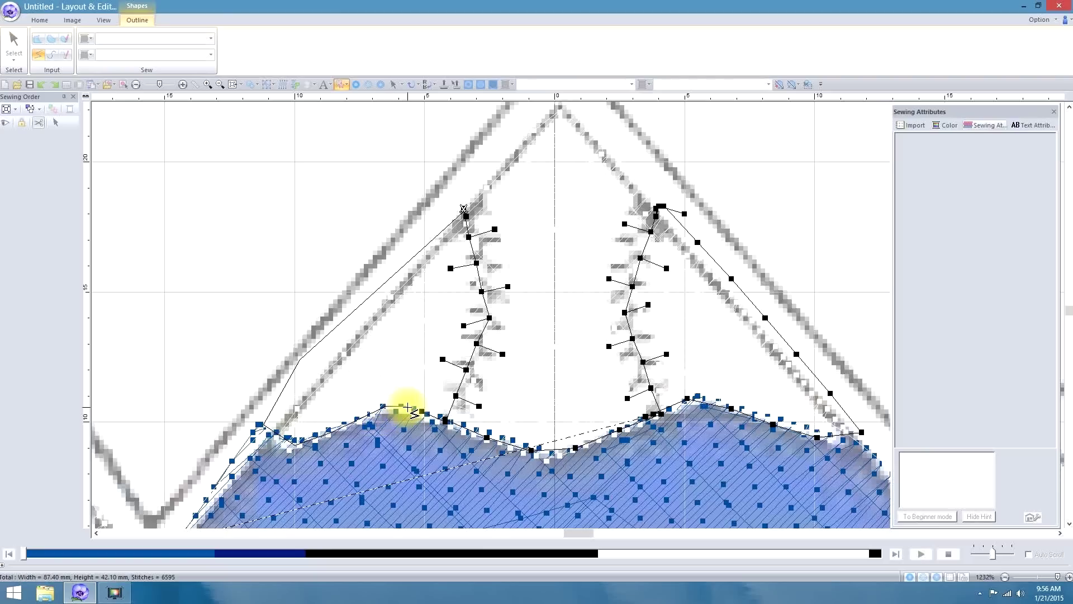
pyautogui.doubleClick(447, 422)
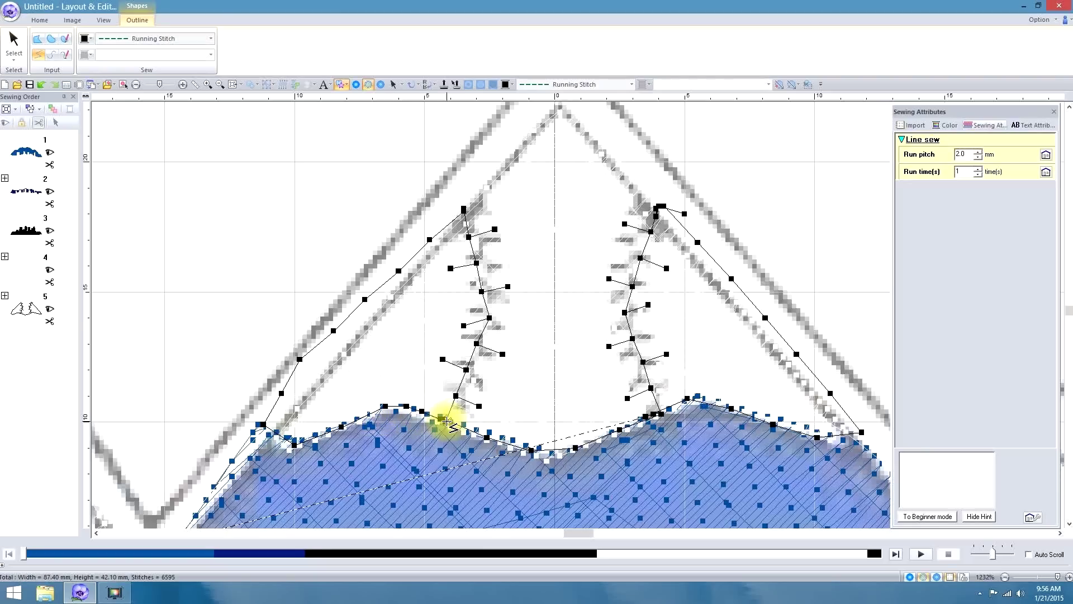
# Step: Draw a Triple Stitch line along the snow line, from the left jagged line's base to the mountain's left outline, and finish drawing
pyautogui.click(210, 38)
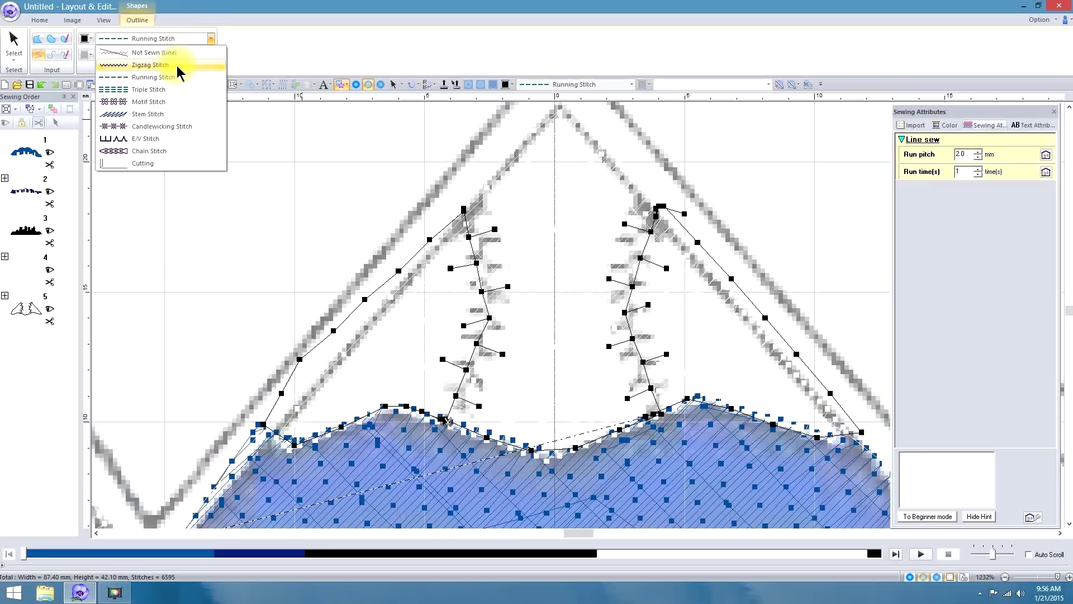
pyautogui.click(167, 89)
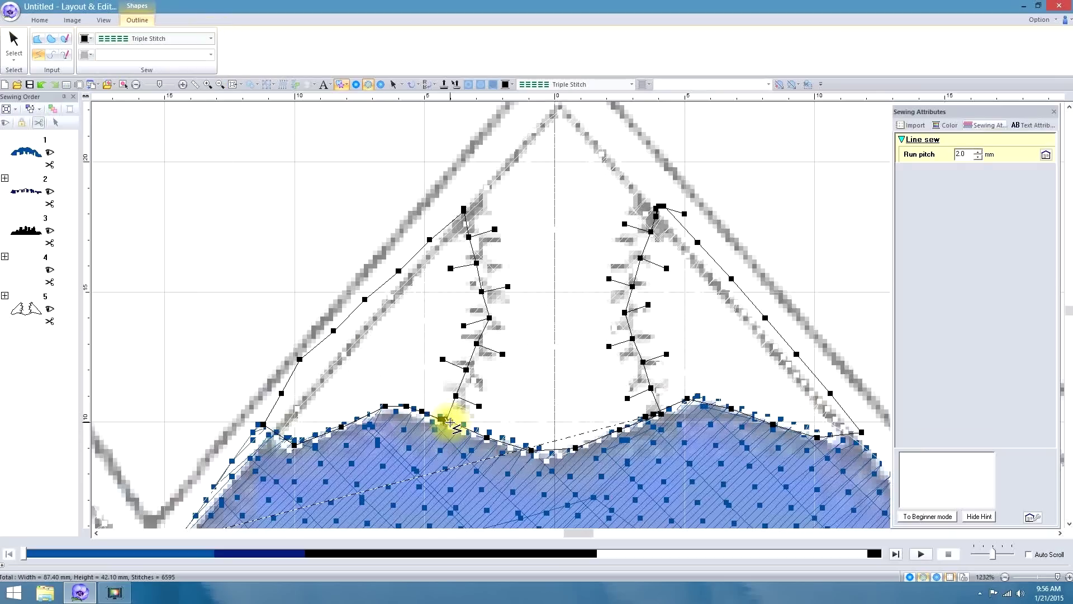
pyautogui.click(447, 420)
pyautogui.click(386, 404)
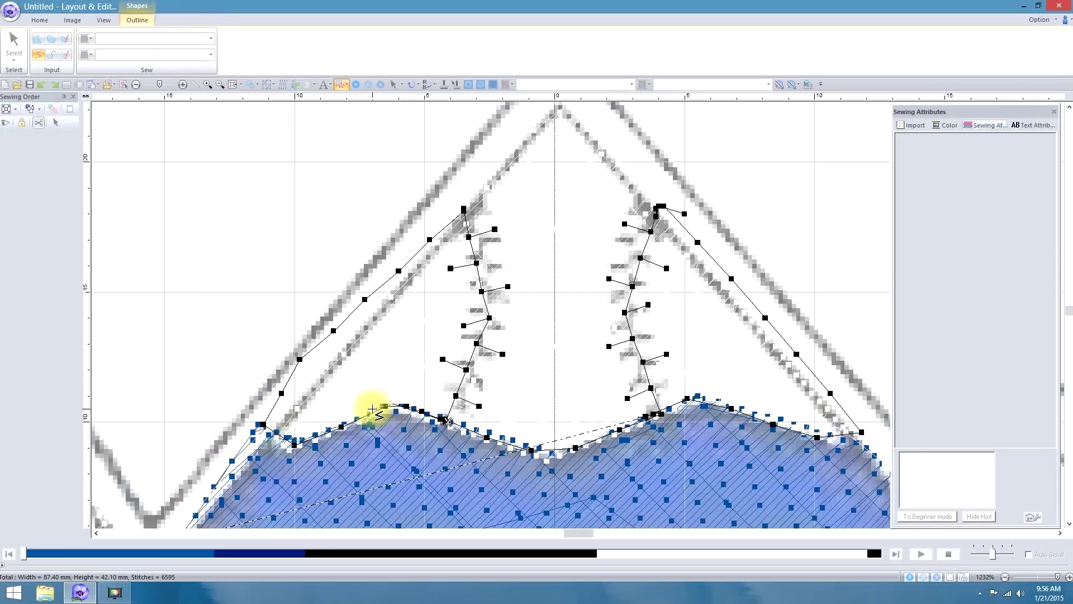
pyautogui.click(295, 446)
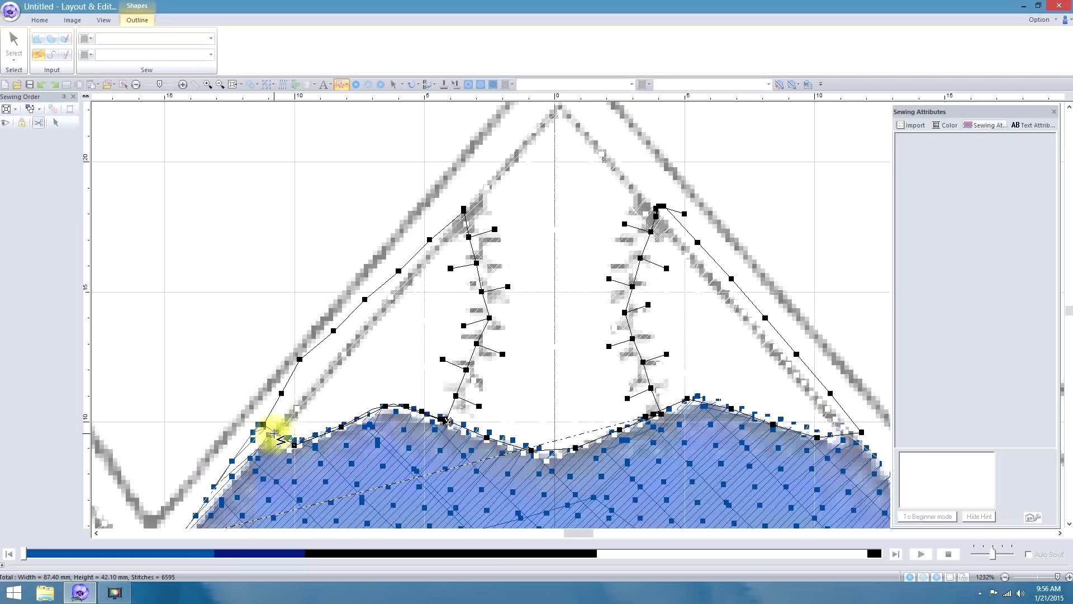
pyautogui.doubleClick(246, 410)
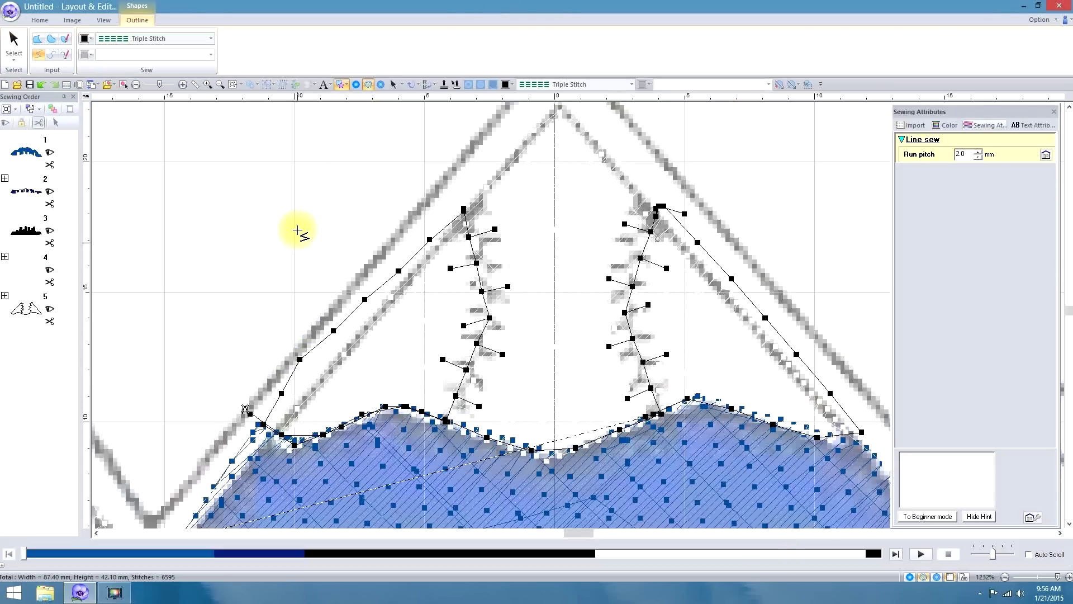
pyautogui.click(330, 184)
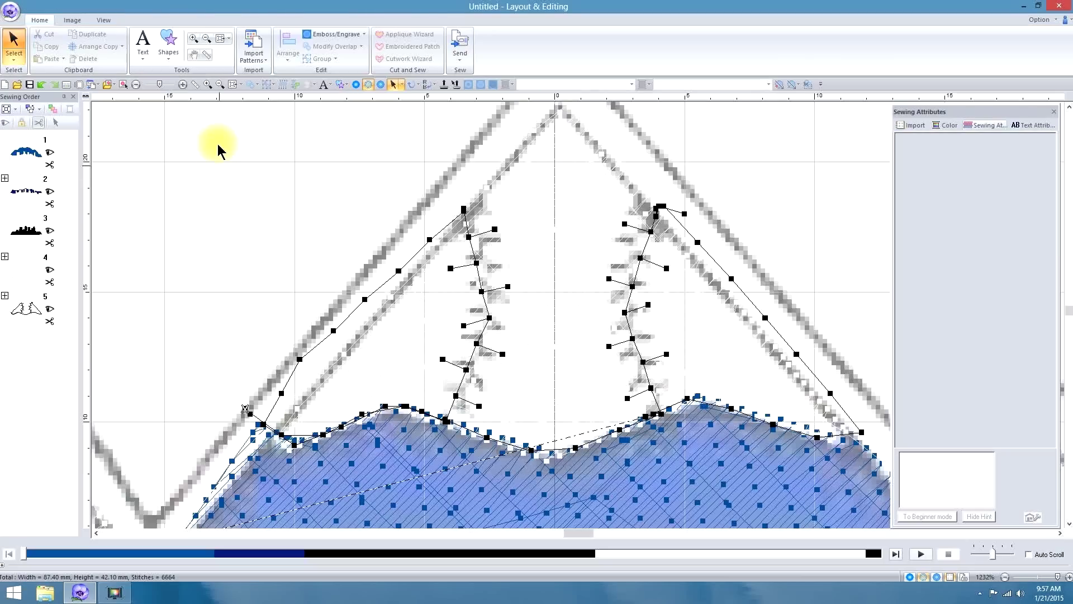
# Step: Draw a short trial Zigzag Stitch line in the empty area beyond the mountain's left slope
pyautogui.click(168, 42)
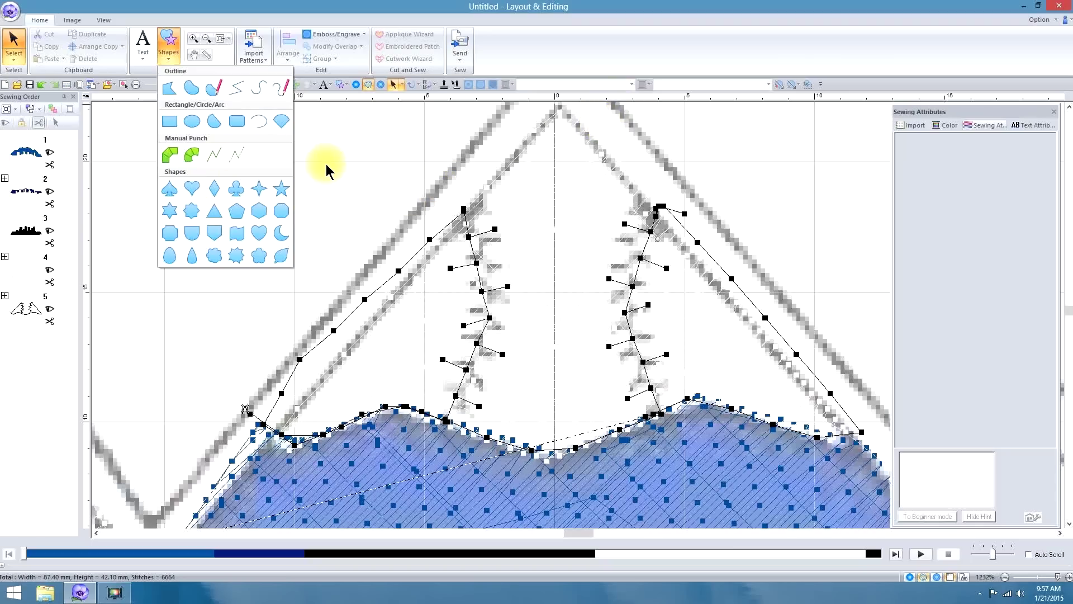
pyautogui.click(234, 90)
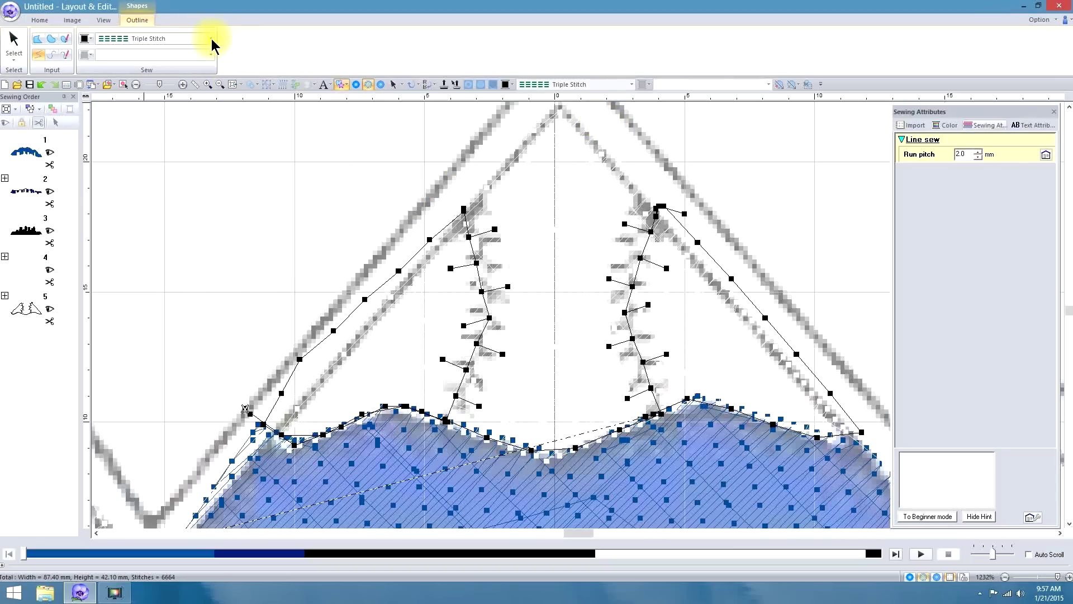
pyautogui.click(212, 40)
pyautogui.click(151, 50)
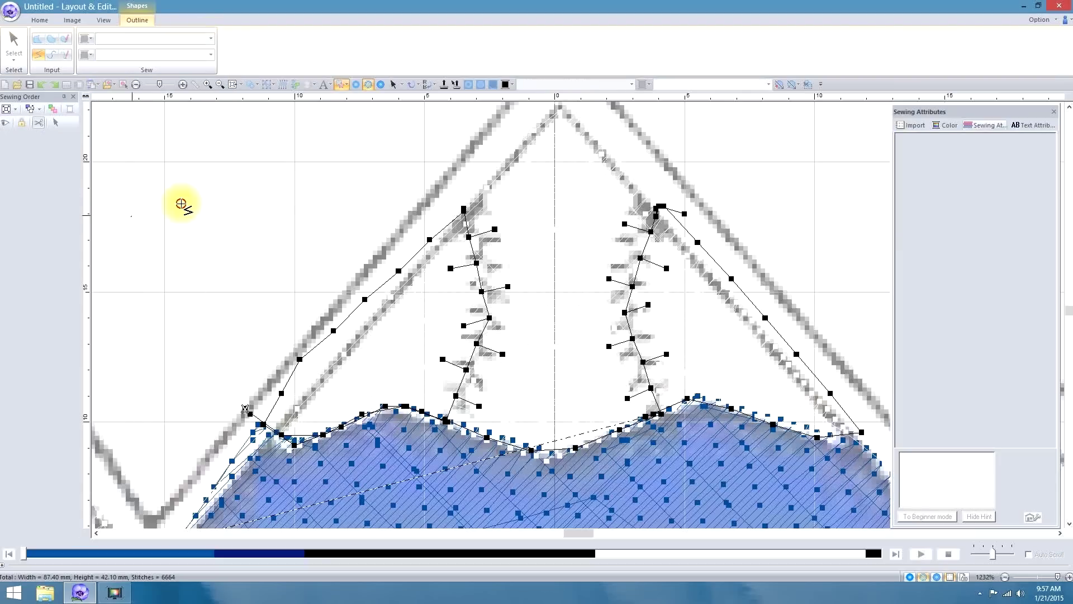
pyautogui.doubleClick(299, 179)
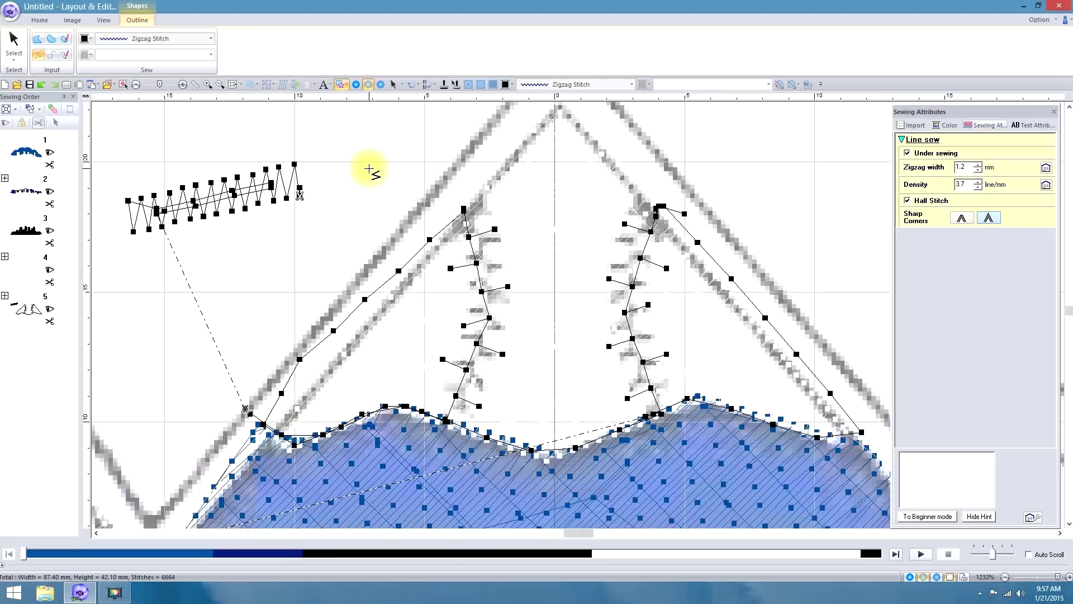
# Step: Delete the trial zigzag line
pyautogui.click(12, 44)
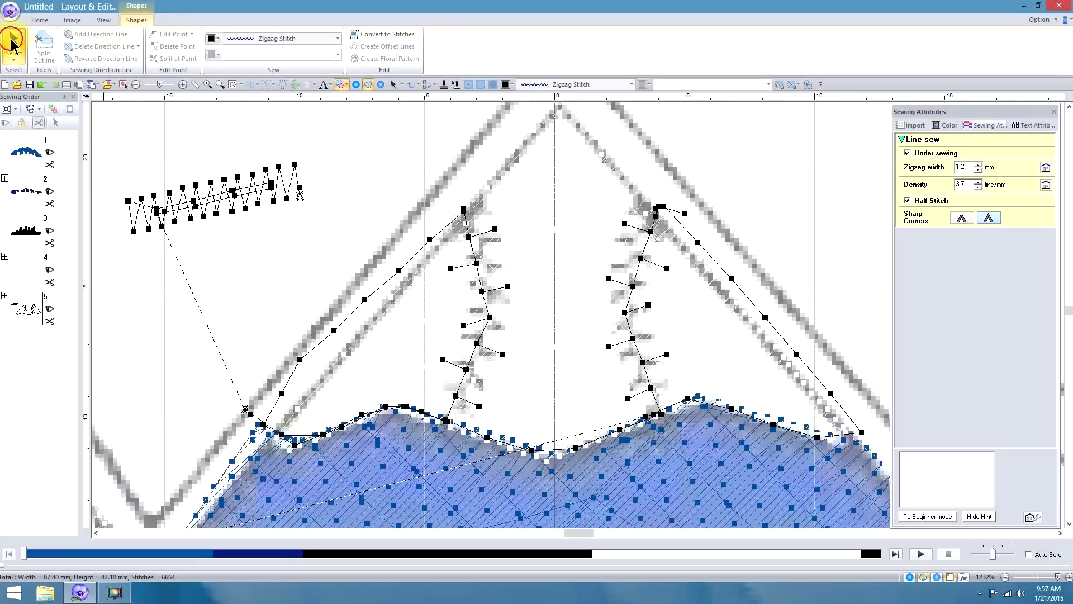
pyautogui.click(224, 166)
pyautogui.press('Delete')
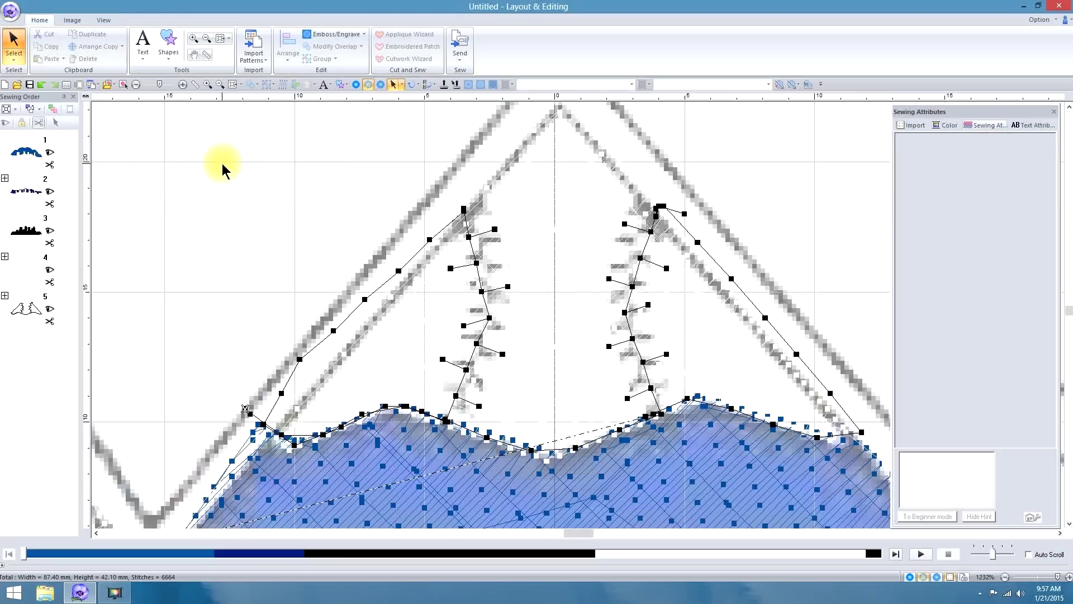
# Step: Draw a short trial Manual Punch strip with straight Satin Stitch blocks in the empty area beyond the mountain's left slope
pyautogui.click(169, 49)
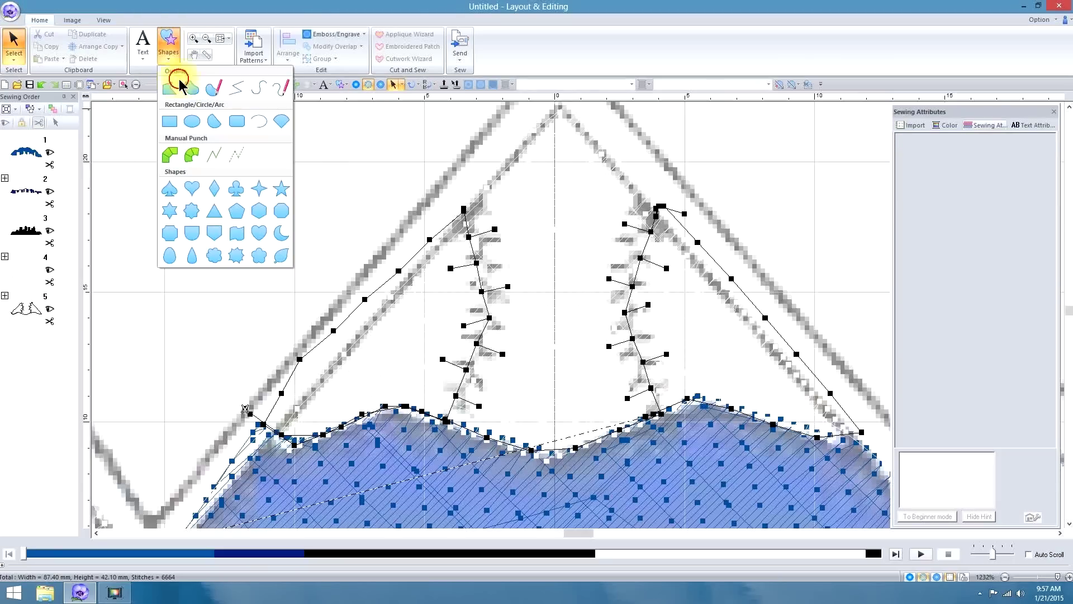
pyautogui.click(171, 155)
pyautogui.click(152, 167)
pyautogui.click(157, 208)
pyautogui.click(206, 154)
pyautogui.click(213, 189)
pyautogui.click(273, 150)
pyautogui.click(278, 200)
pyautogui.click(331, 162)
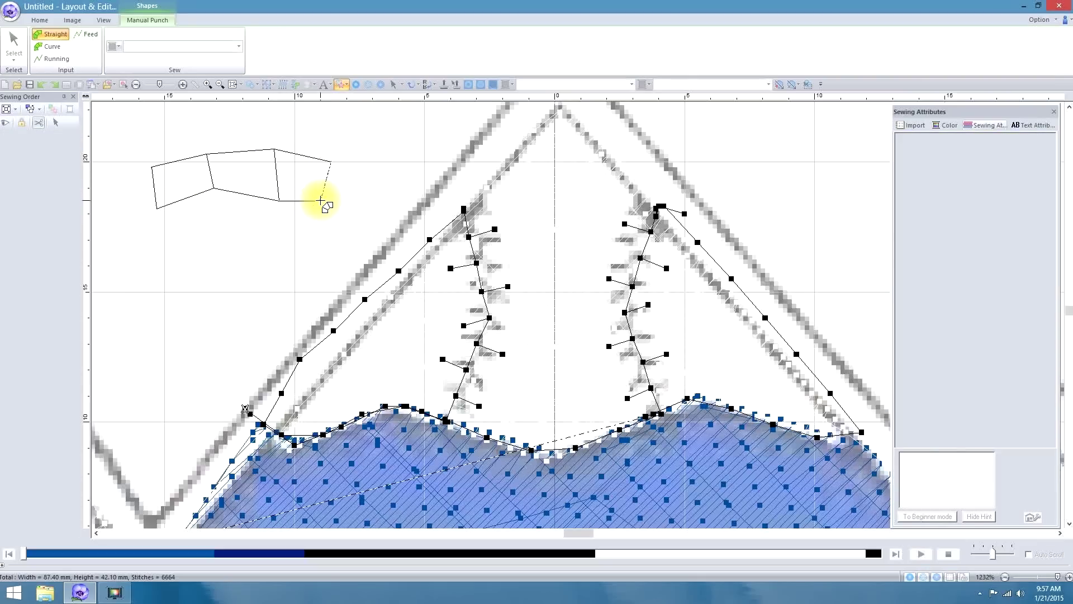
pyautogui.doubleClick(320, 200)
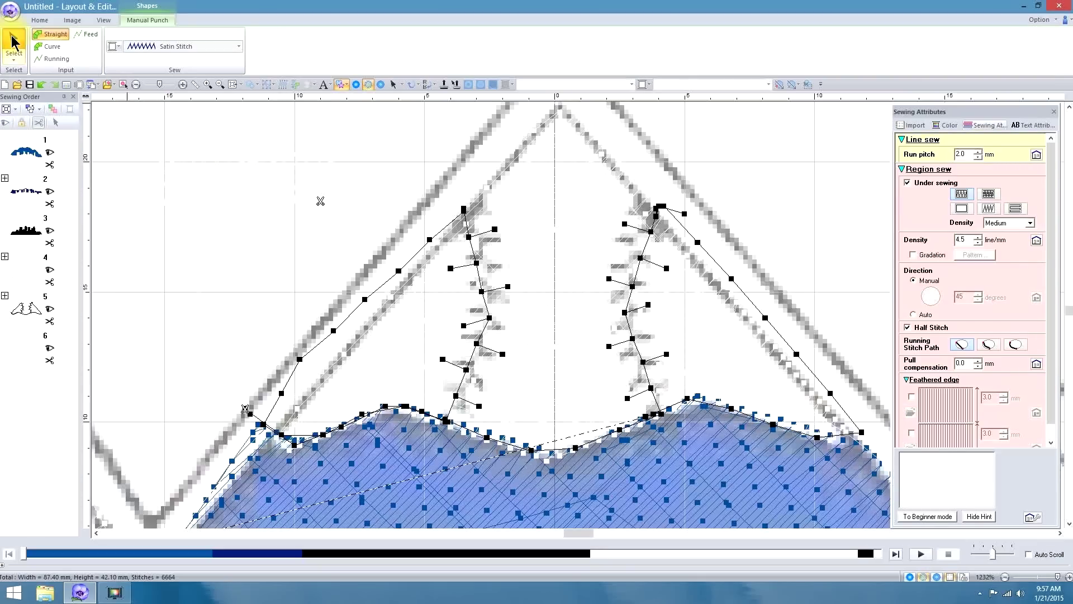
# Step: Select the trial satin strip and give its unsewn outline a line stitch
pyautogui.click(233, 156)
pyautogui.click(240, 167)
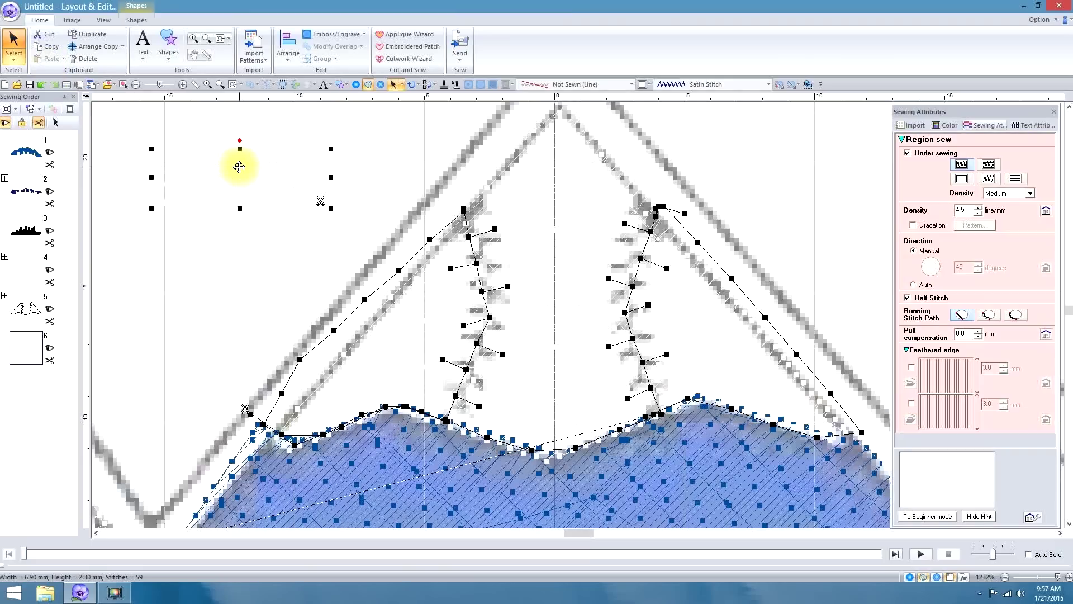
pyautogui.click(631, 85)
pyautogui.click(582, 107)
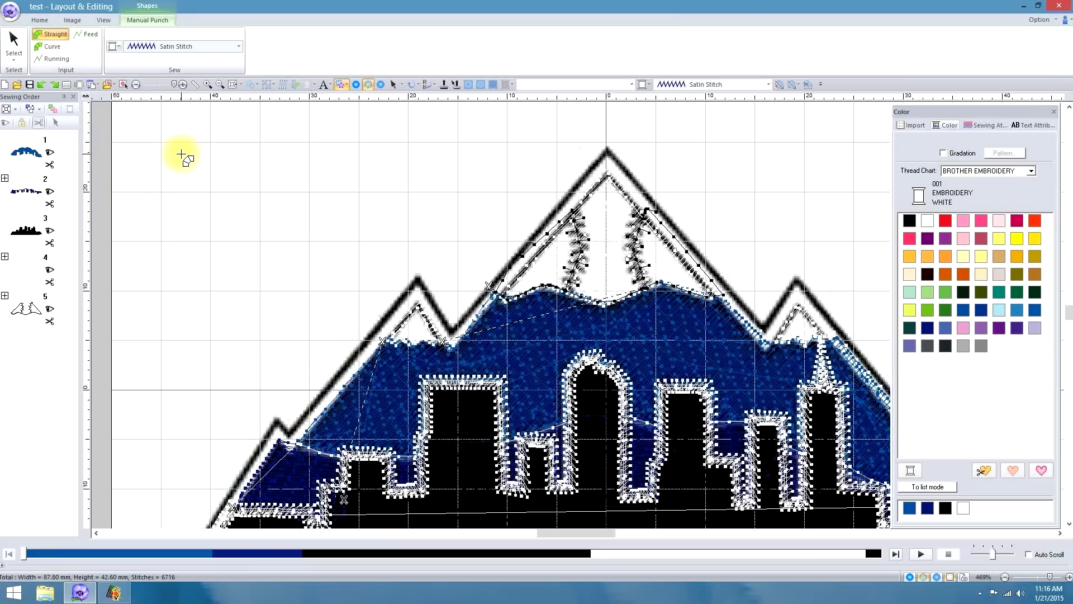
# Step: Draw a closed four-sided trial frame, about 13.5 by 11 mm, with straight Manual Punch Satin Stitch beyond the mountain's left slope
pyautogui.click(162, 144)
pyautogui.click(187, 158)
pyautogui.click(177, 231)
pyautogui.click(159, 241)
pyautogui.click(246, 230)
pyautogui.click(269, 252)
pyautogui.click(255, 164)
pyautogui.click(290, 150)
pyautogui.click(185, 163)
pyautogui.click(158, 141)
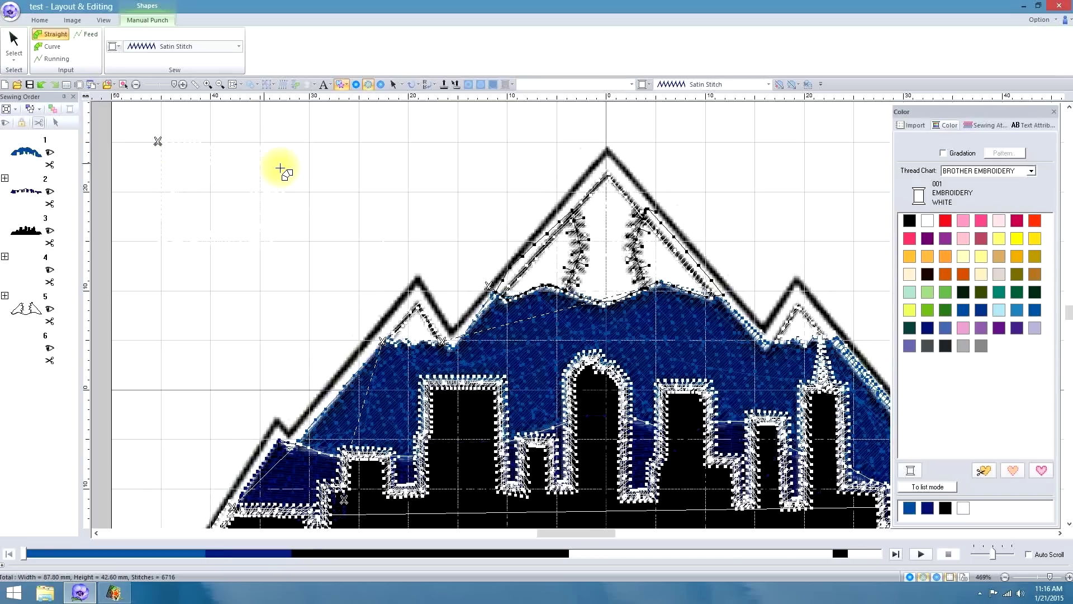
# Step: Select the trial frame and set its outline to Running Stitch
pyautogui.click(16, 47)
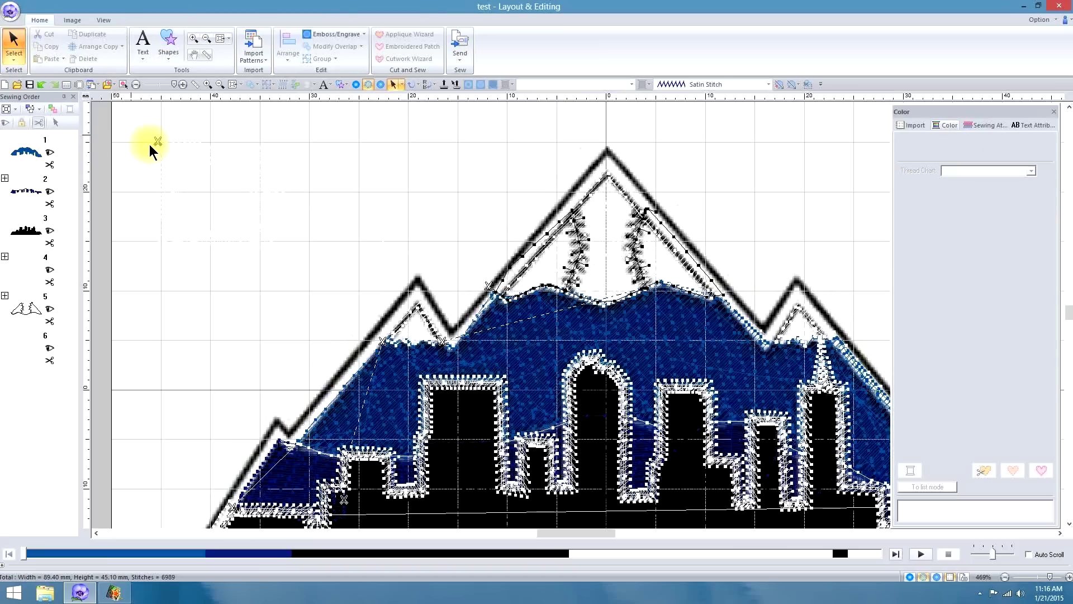
pyautogui.click(180, 154)
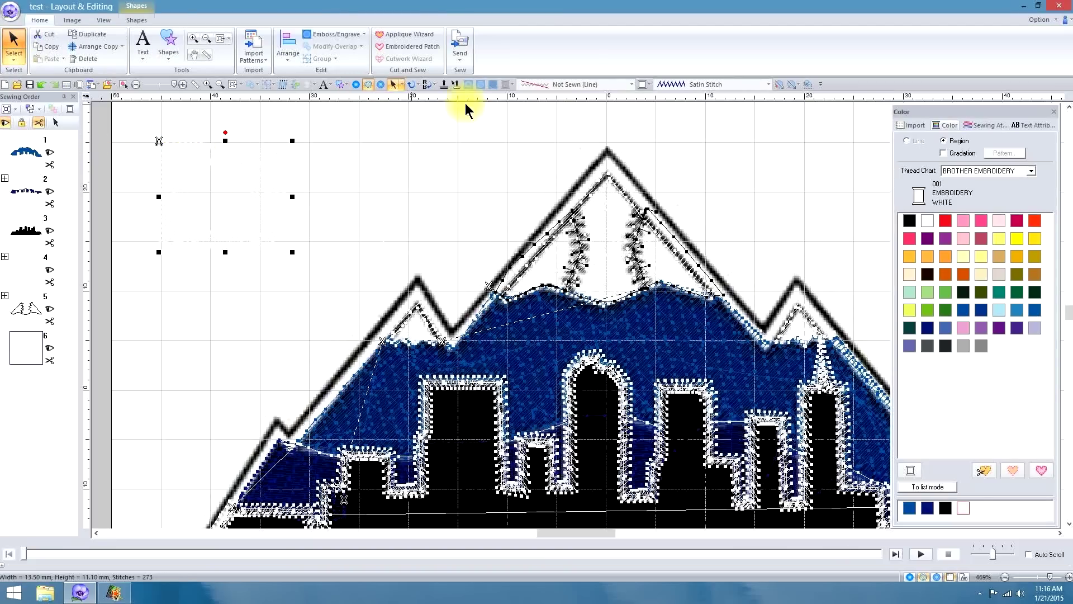
pyautogui.click(633, 88)
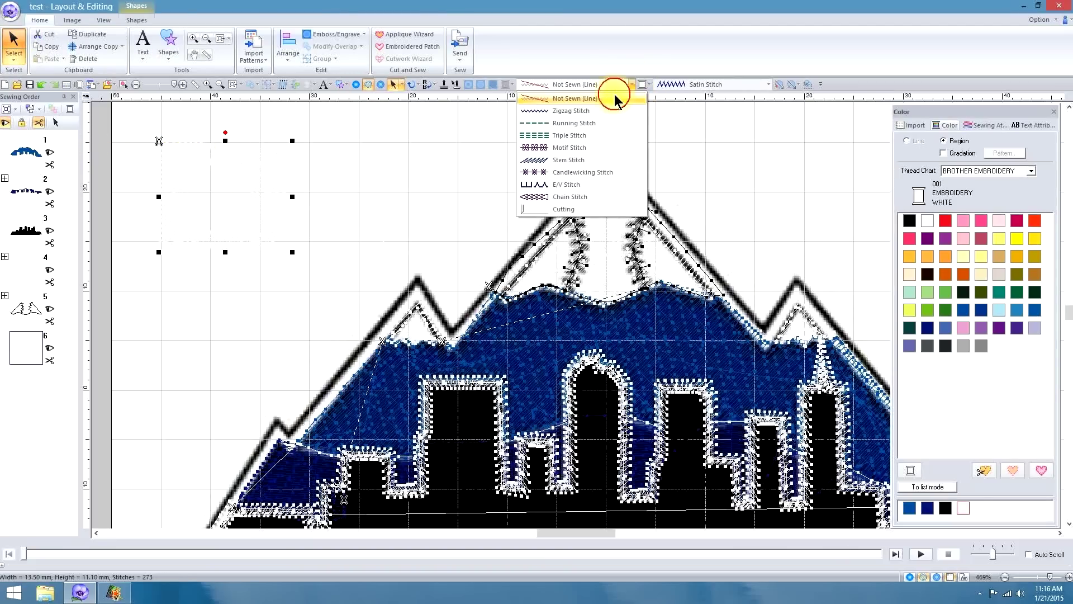
pyautogui.click(575, 119)
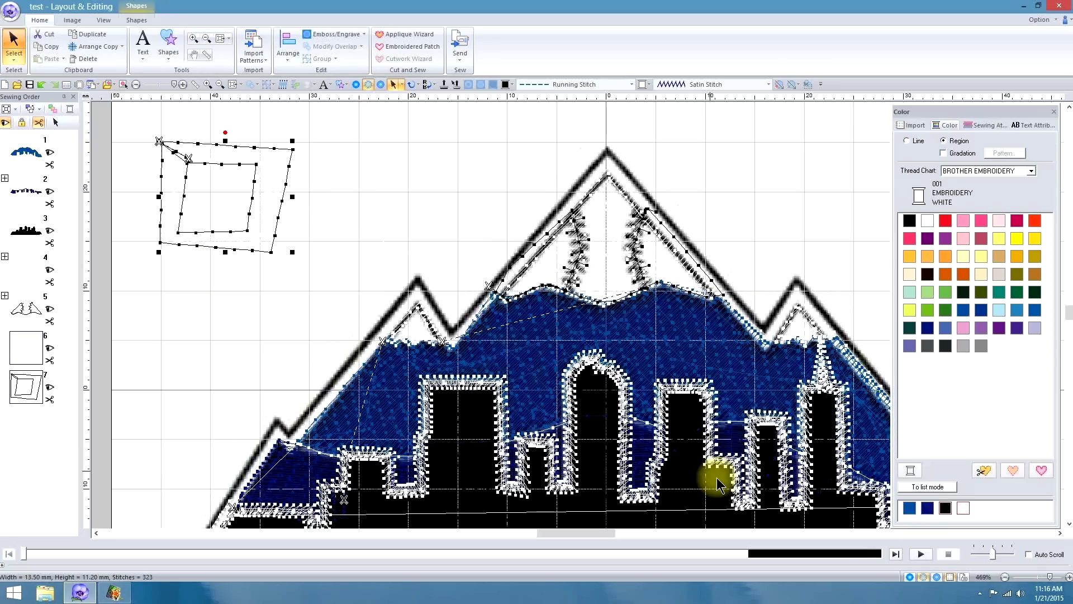
# Step: Simulate the stitching of the trial frame, then show the design in realistic view
pyautogui.click(921, 554)
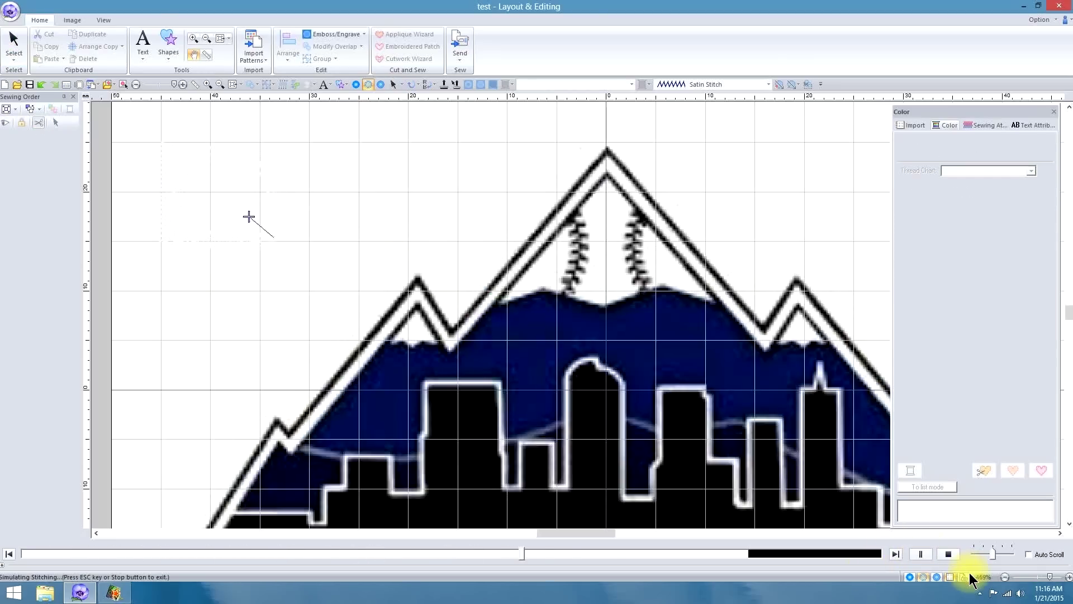
pyautogui.press('Escape')
pyautogui.click(937, 576)
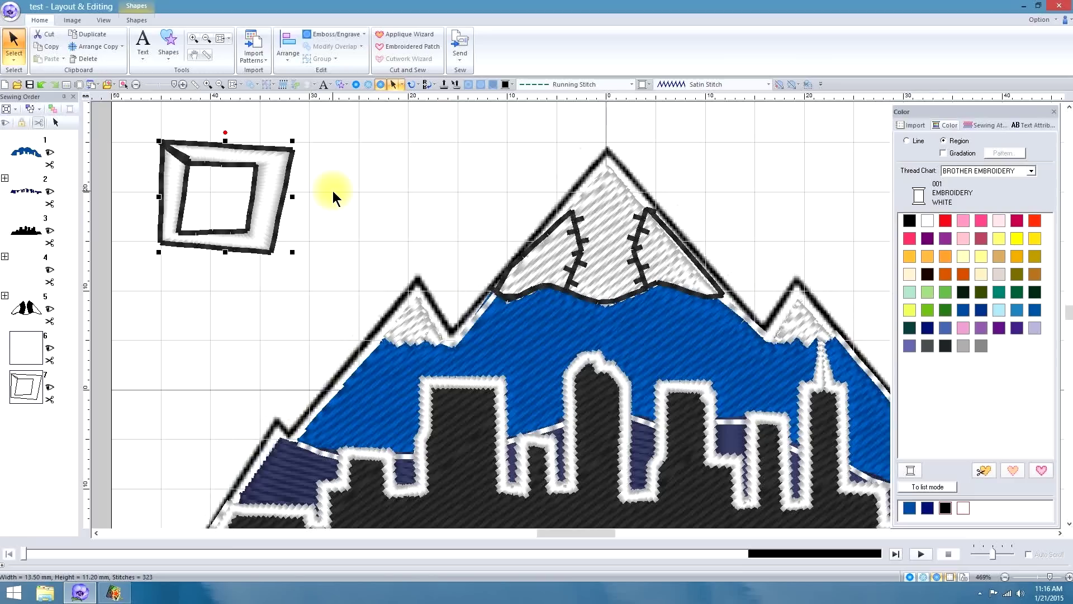
# Step: Delete the trial frame together with its outline
pyautogui.press('Delete')
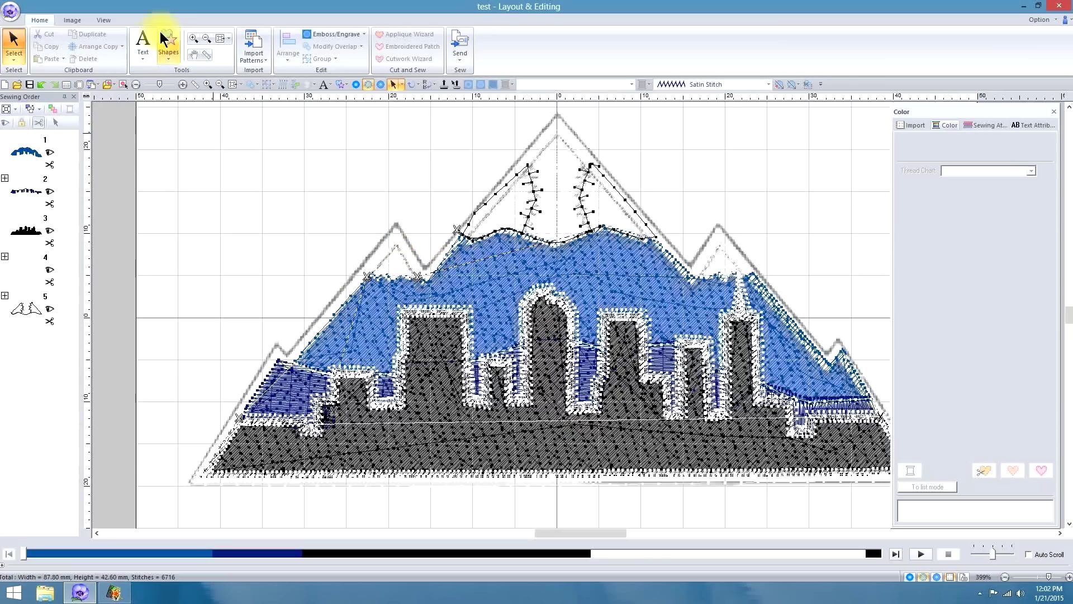
# Step: Draw a pink straight Manual Punch Satin Stitch border from the main peak's left slope over both left peaks to the lower-left corner
pyautogui.click(169, 46)
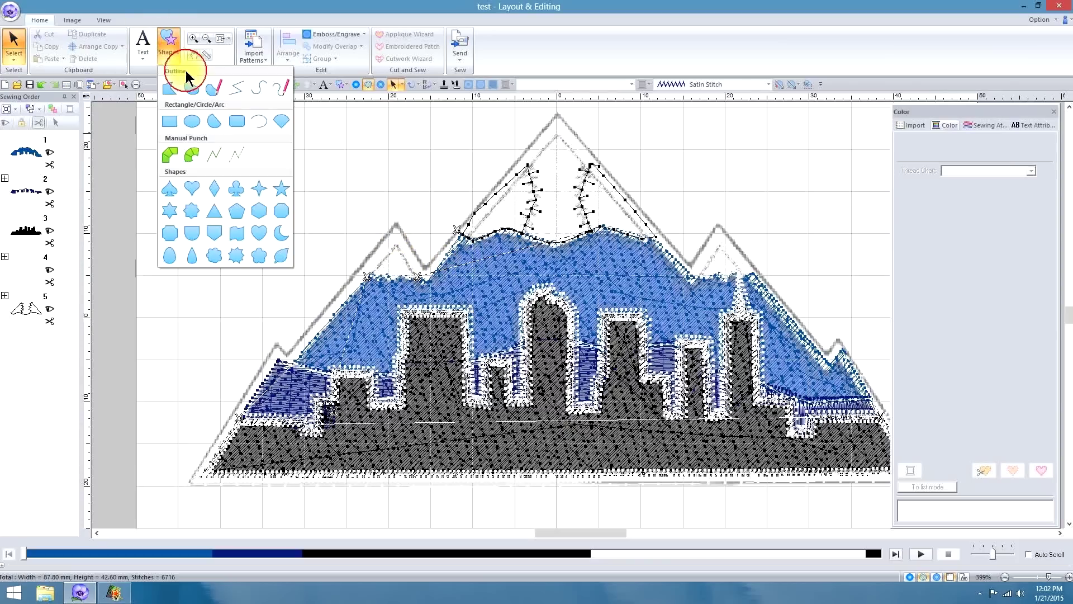
pyautogui.click(170, 155)
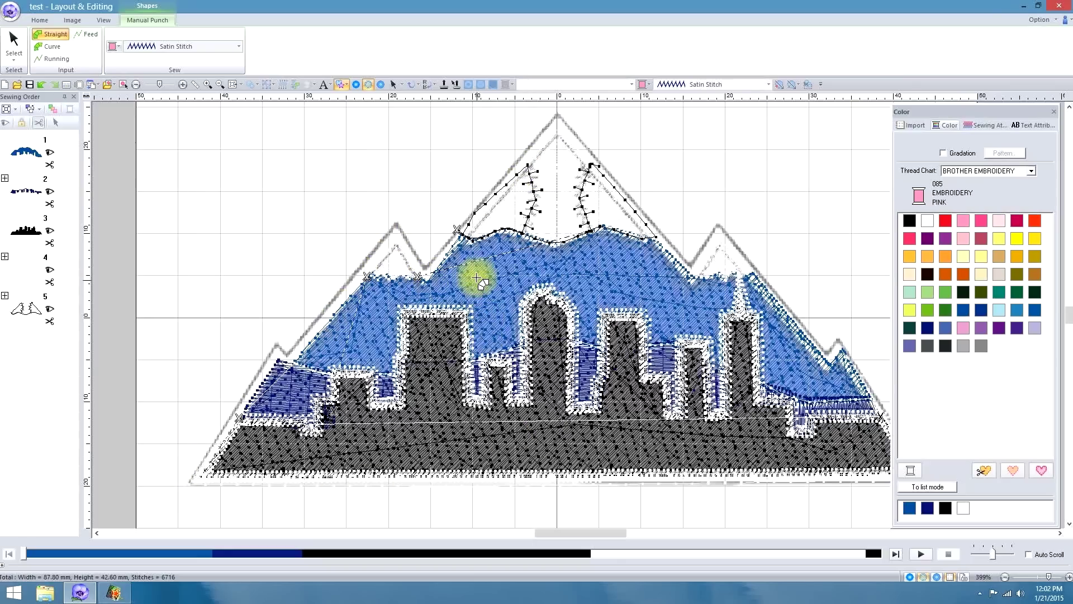
pyautogui.click(456, 229)
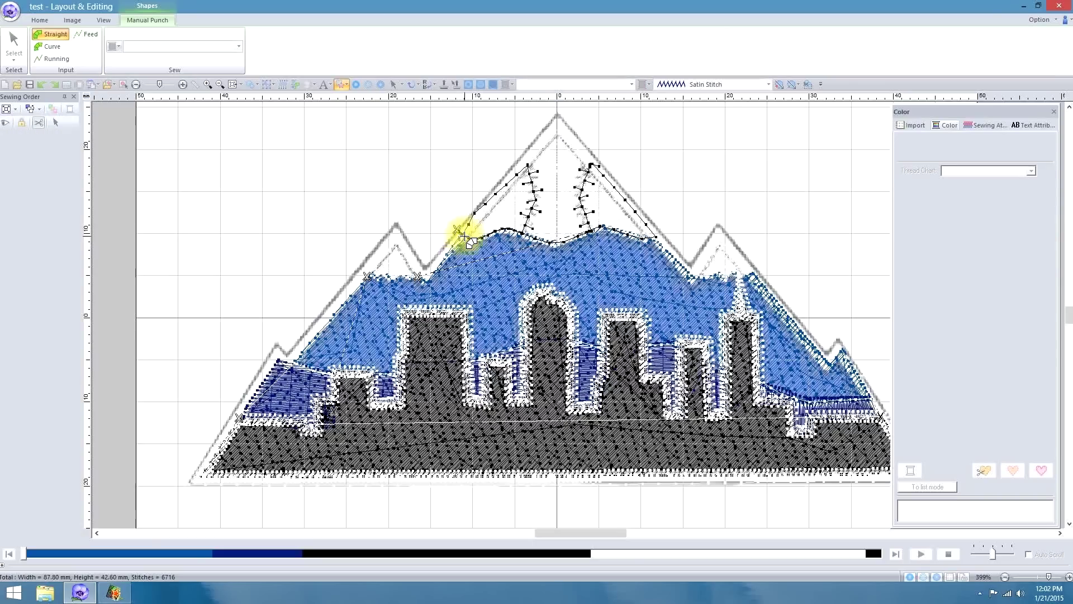
pyautogui.click(424, 269)
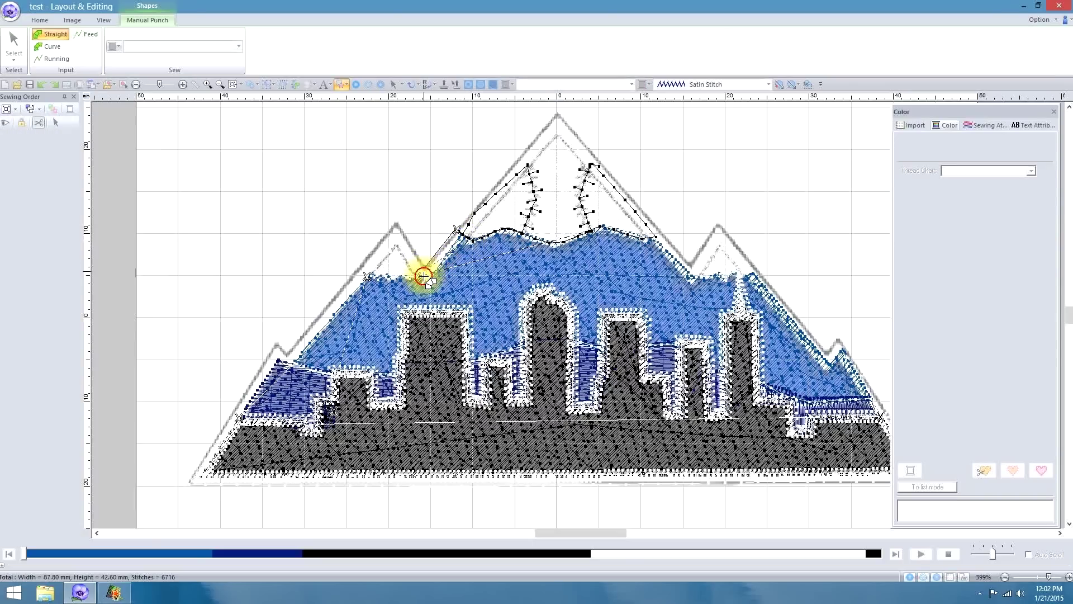
pyautogui.click(395, 223)
pyautogui.click(396, 247)
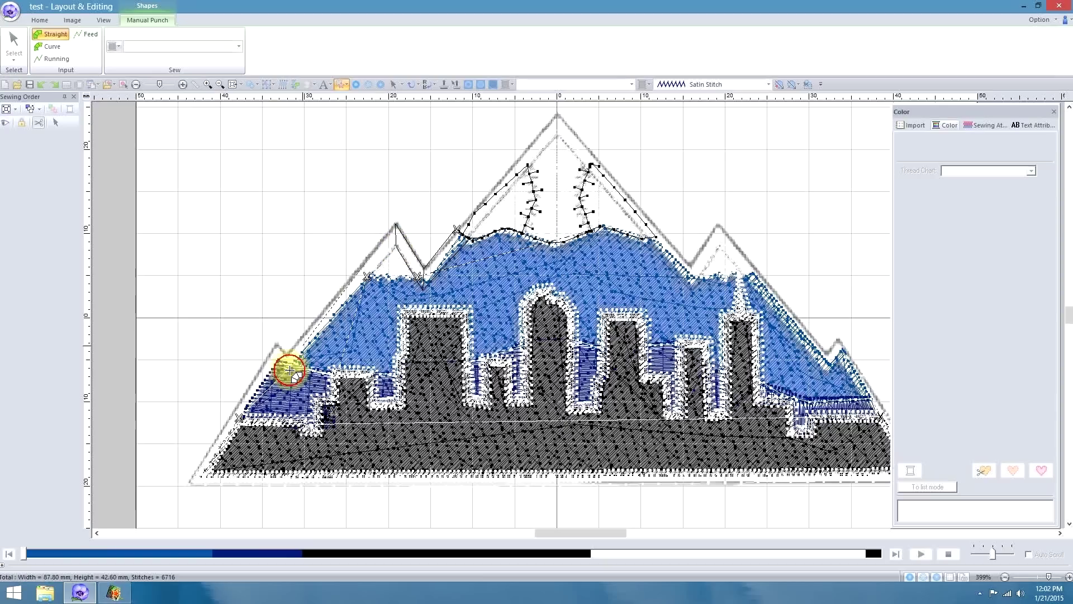
pyautogui.click(278, 344)
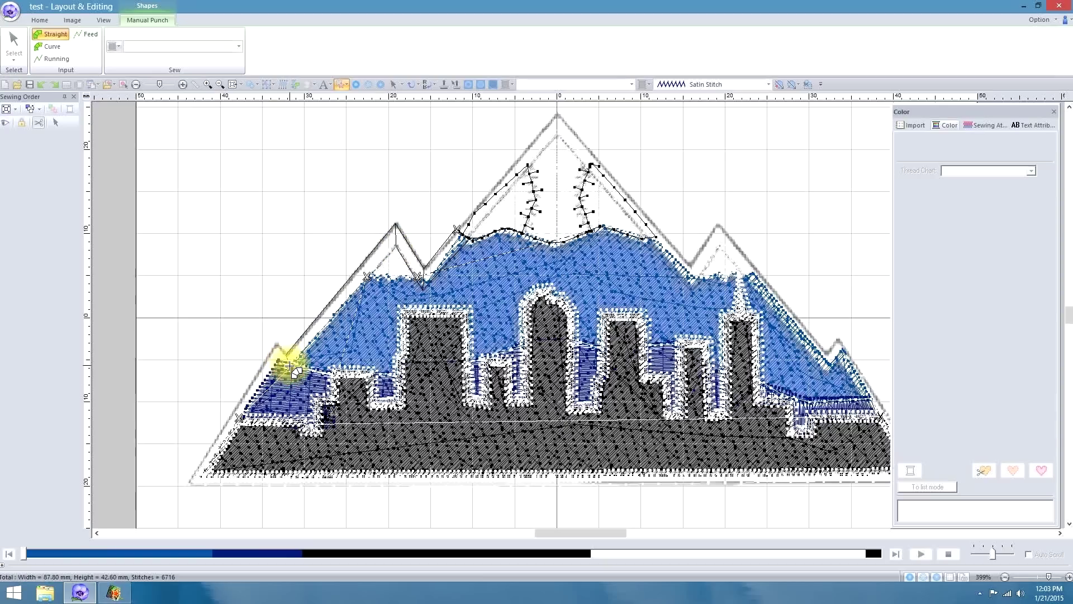
pyautogui.click(273, 357)
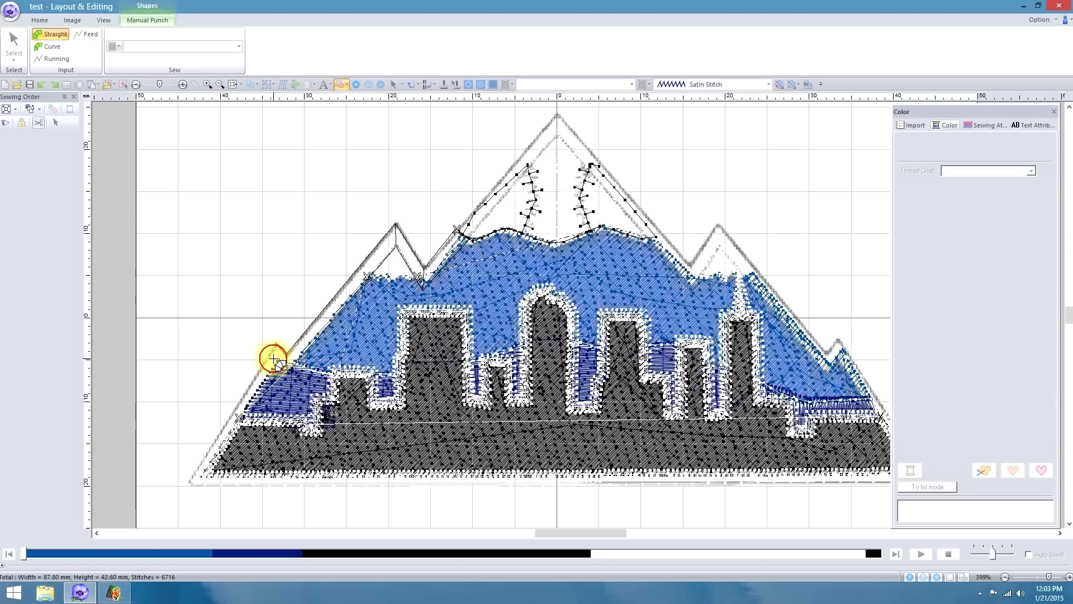
pyautogui.click(189, 485)
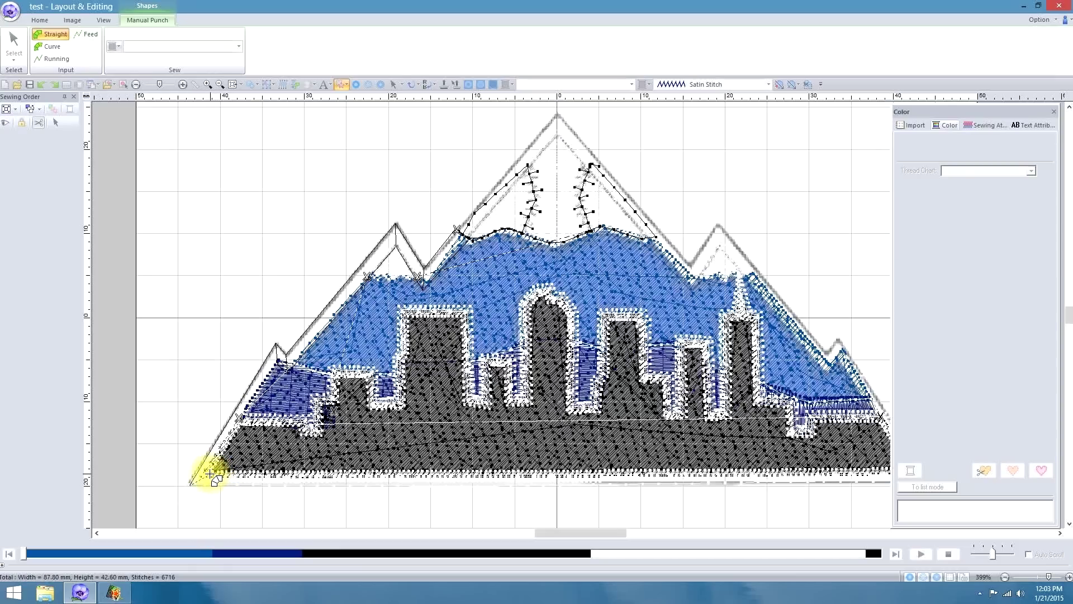
# Step: Continue the punch border along the base to the lower-right corner, then up over the small right peak to the larger right peak
pyautogui.click(1060, 532)
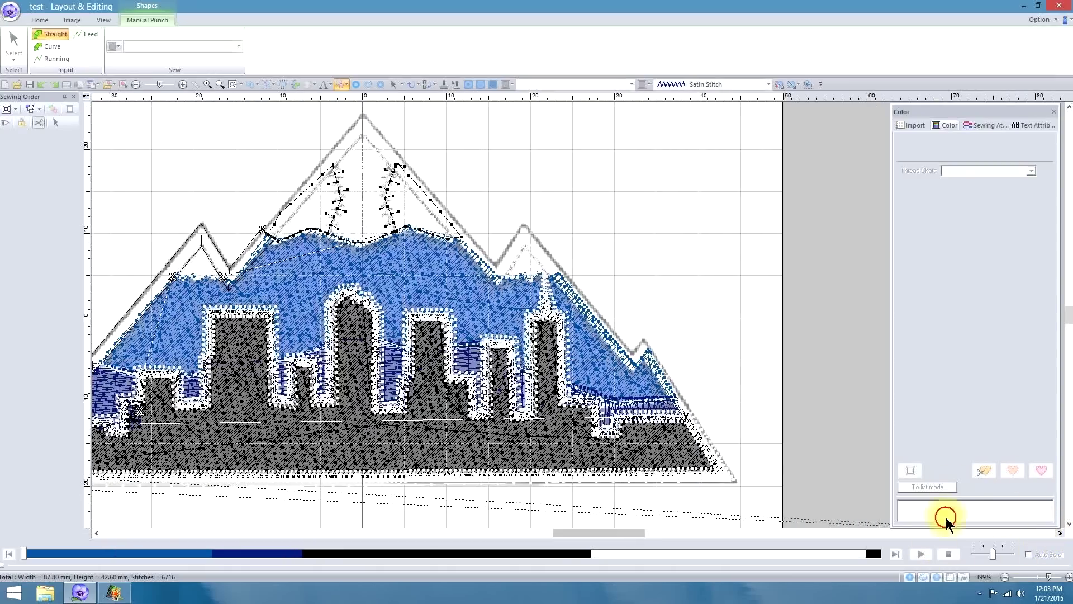
pyautogui.click(737, 482)
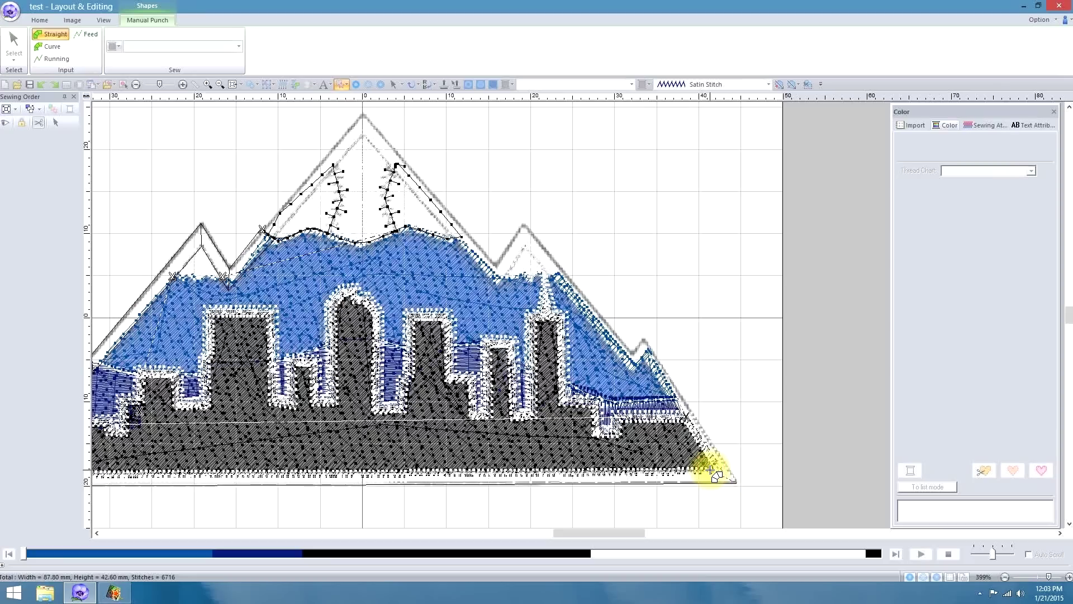
pyautogui.click(643, 339)
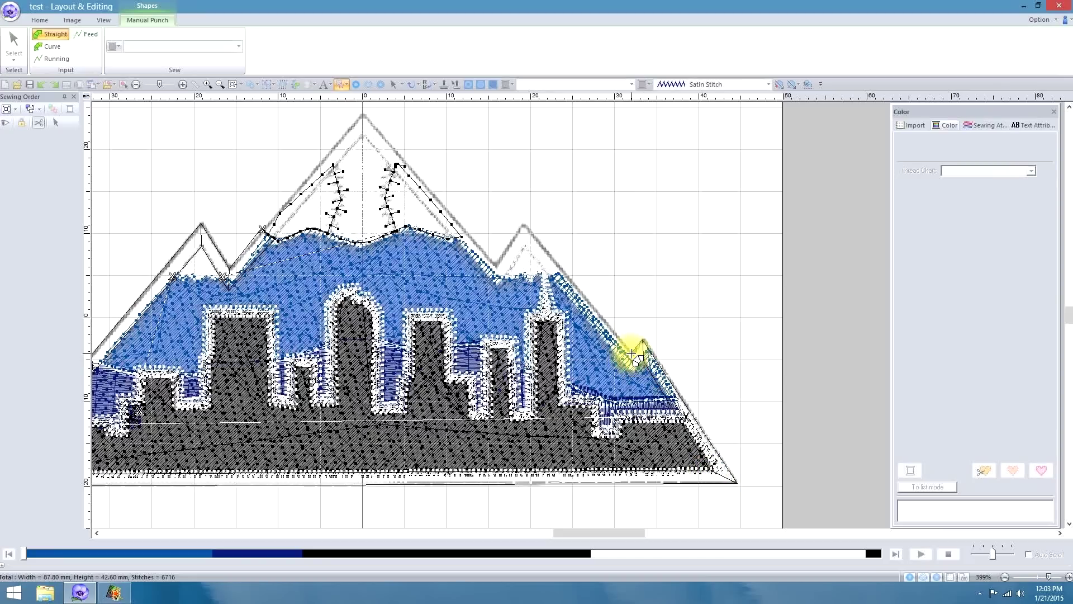
pyautogui.click(632, 371)
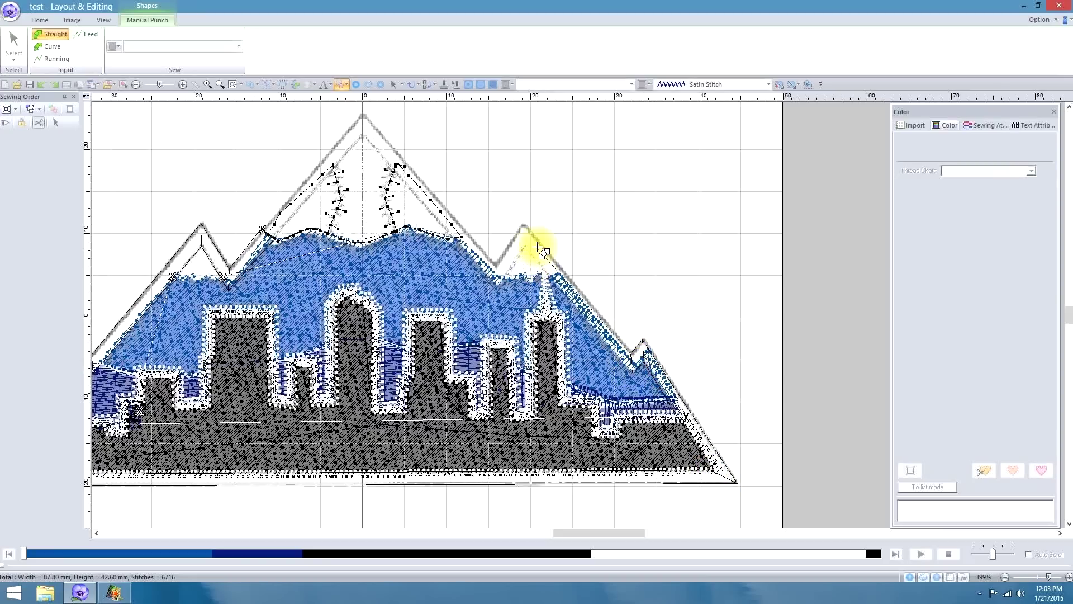
pyautogui.click(521, 229)
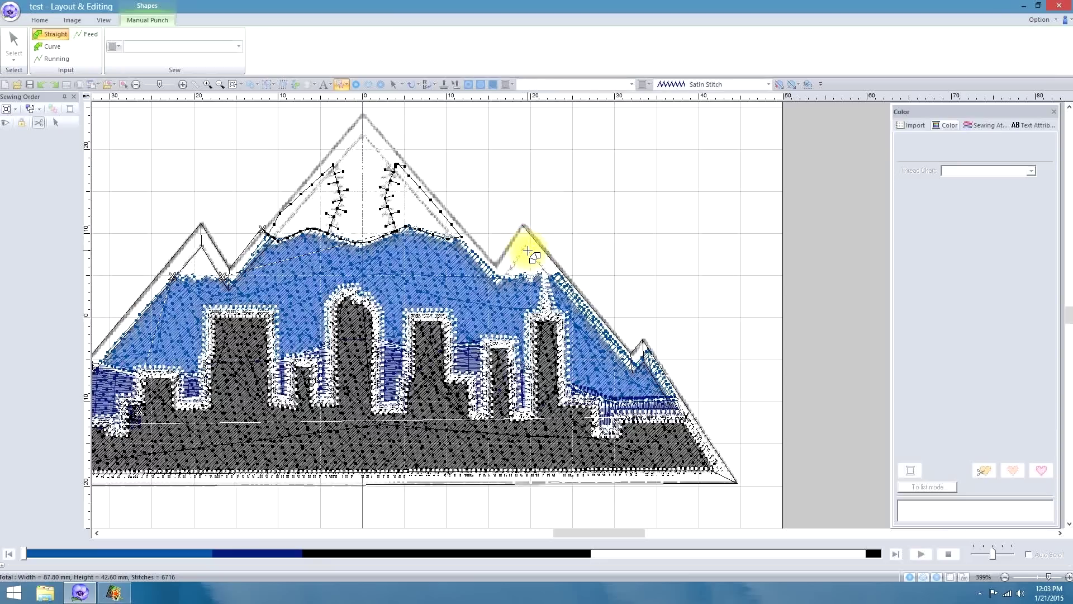
pyautogui.click(525, 247)
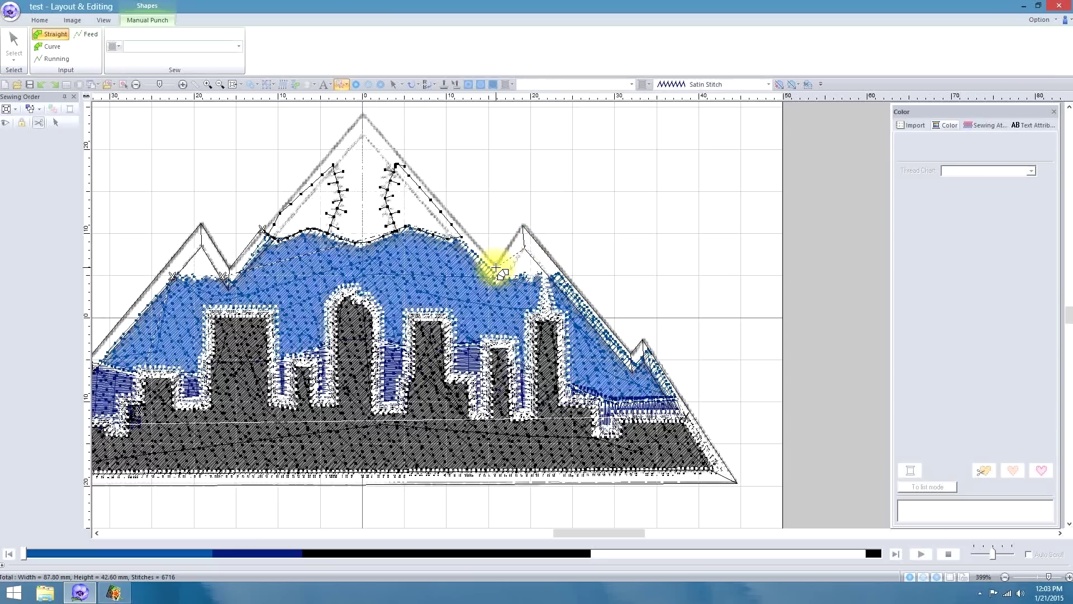
# Step: Continue the punch border through the right valley and over the main summit, and finish it at its starting point on the left slope
pyautogui.click(496, 268)
pyautogui.click(496, 290)
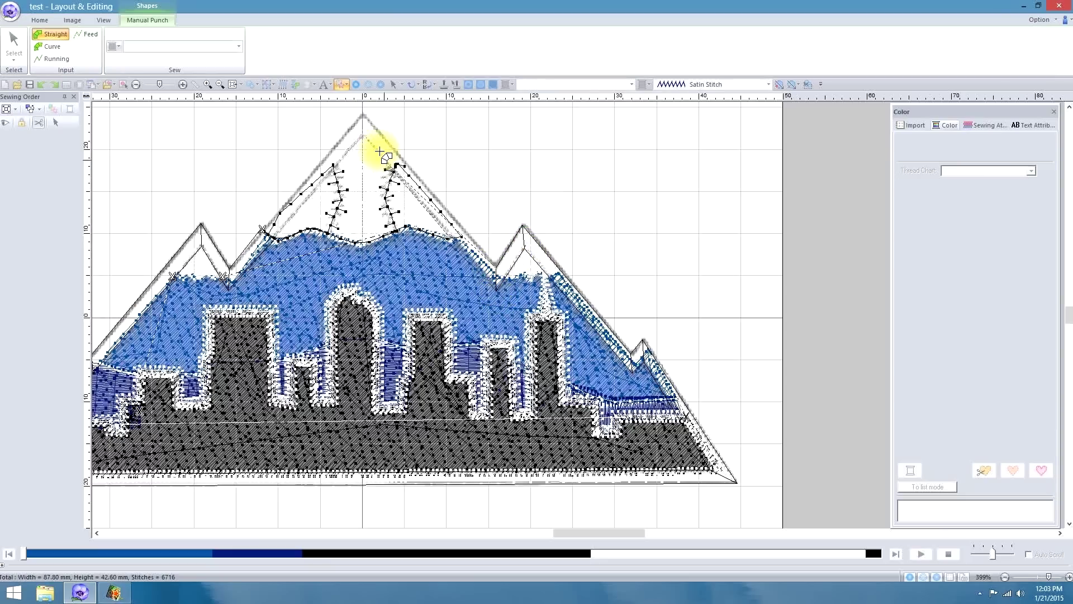
pyautogui.click(362, 116)
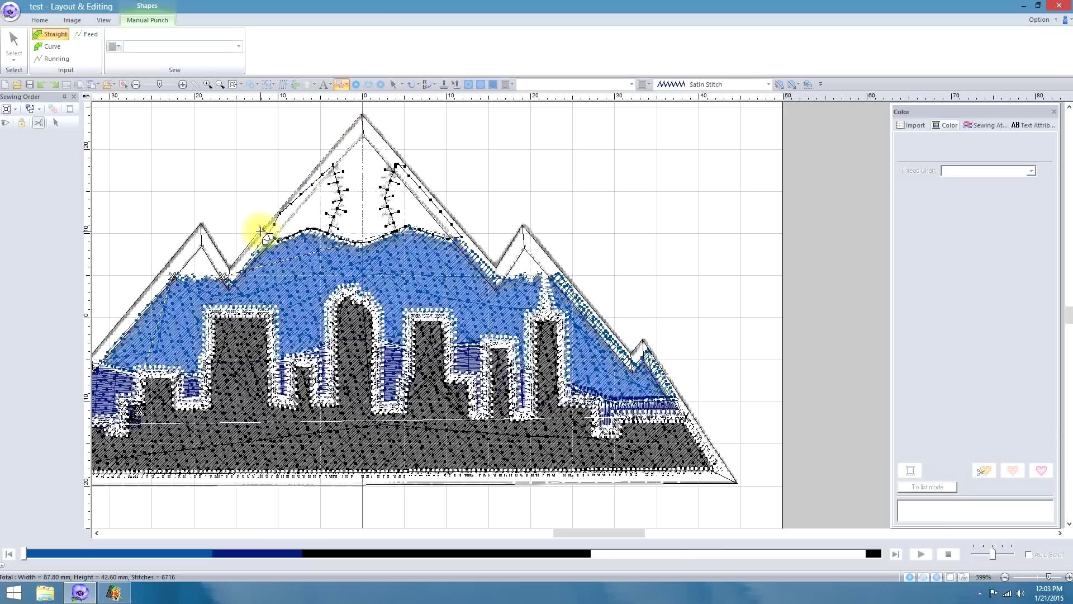
pyautogui.click(260, 230)
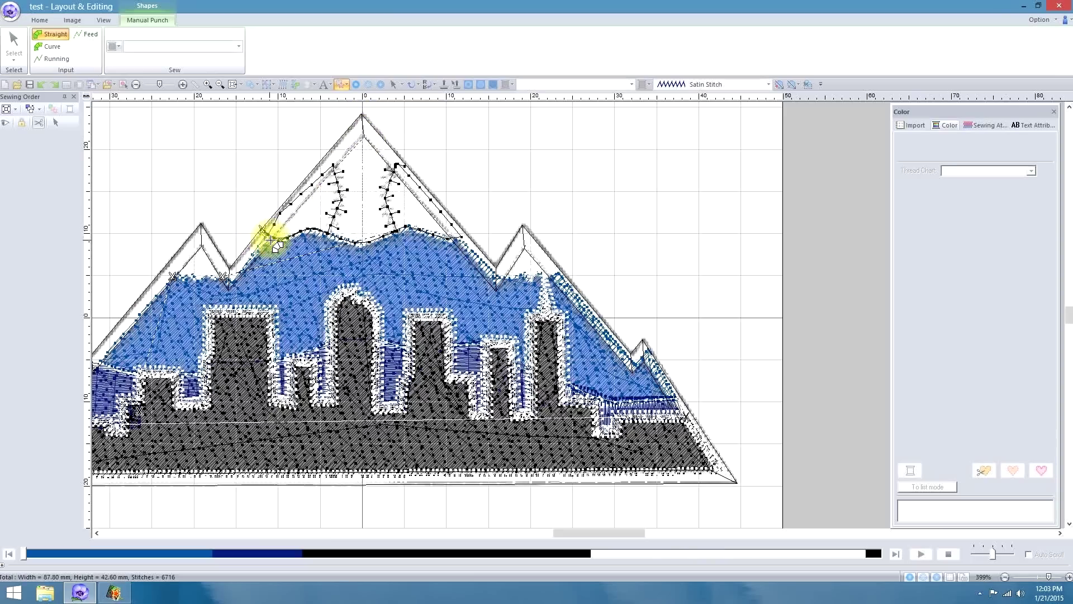
pyautogui.doubleClick(271, 239)
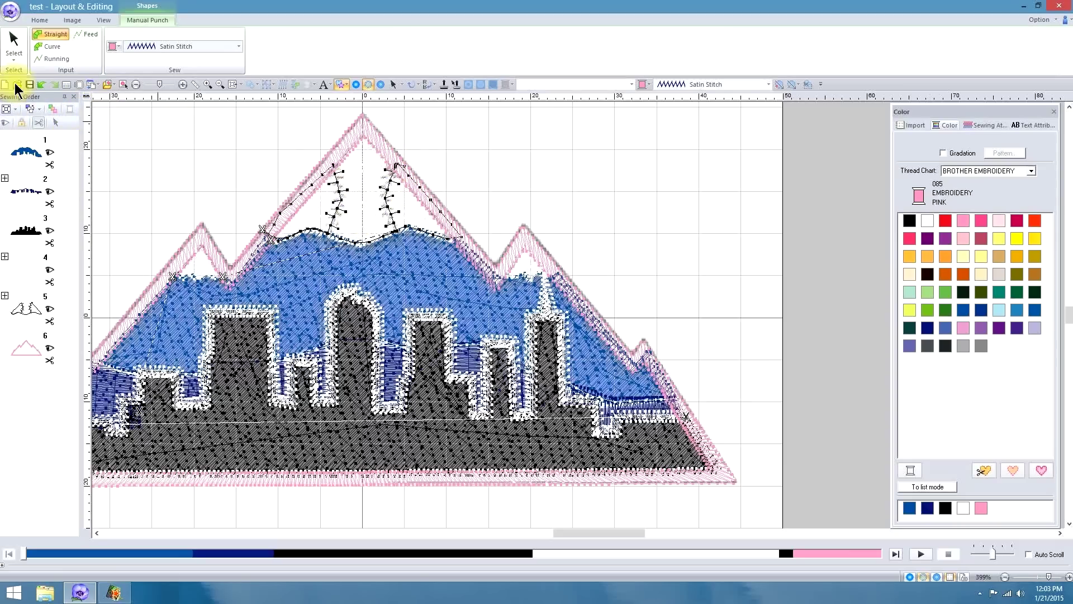
# Step: Select the pink mountain border and set its outline to Running Stitch
pyautogui.click(13, 37)
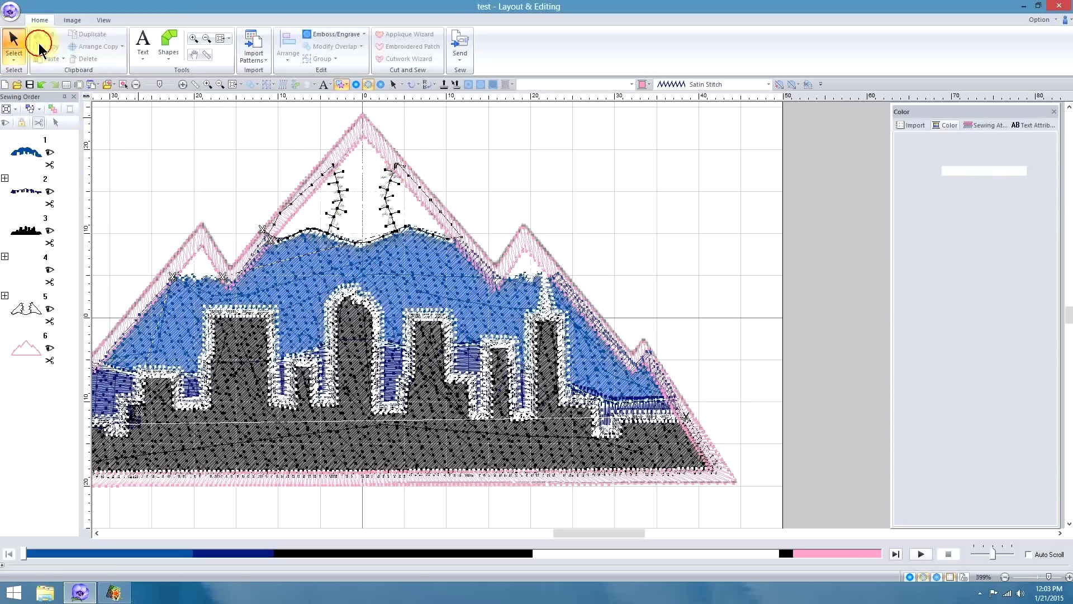
pyautogui.click(365, 131)
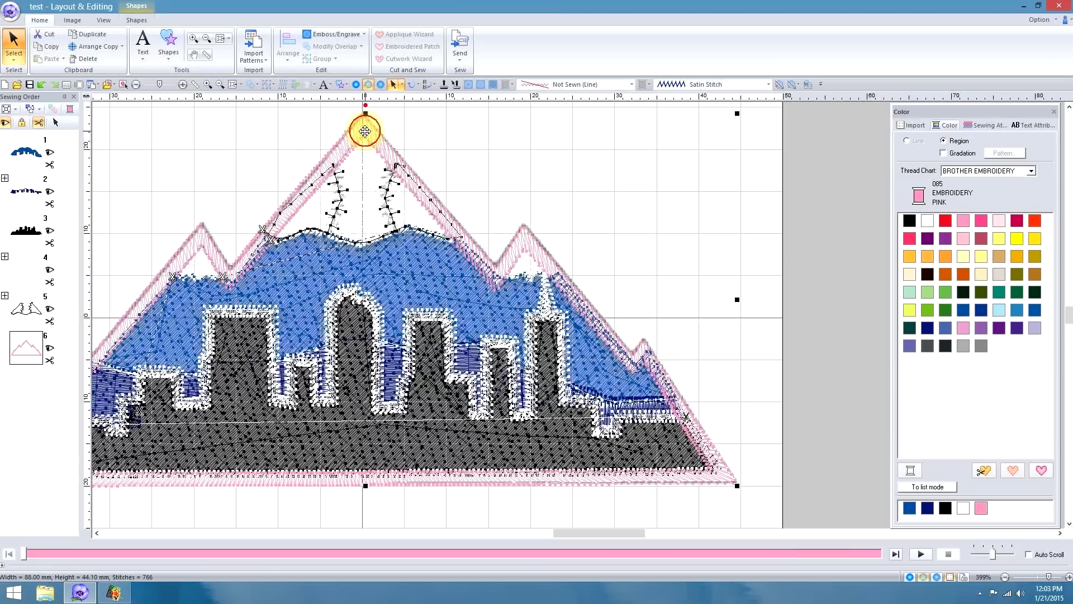
pyautogui.click(630, 85)
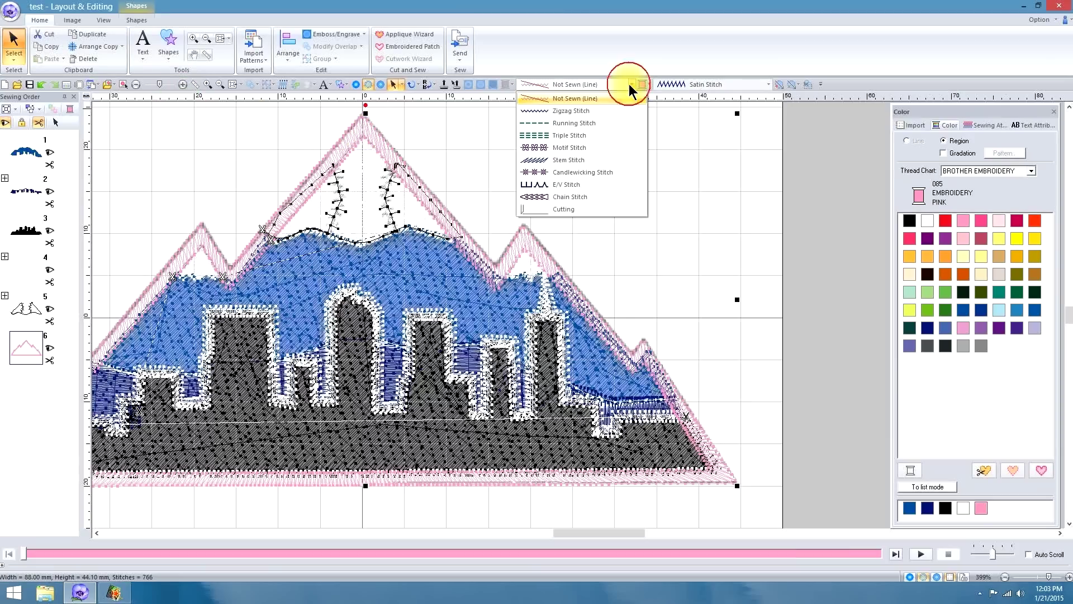
pyautogui.click(591, 123)
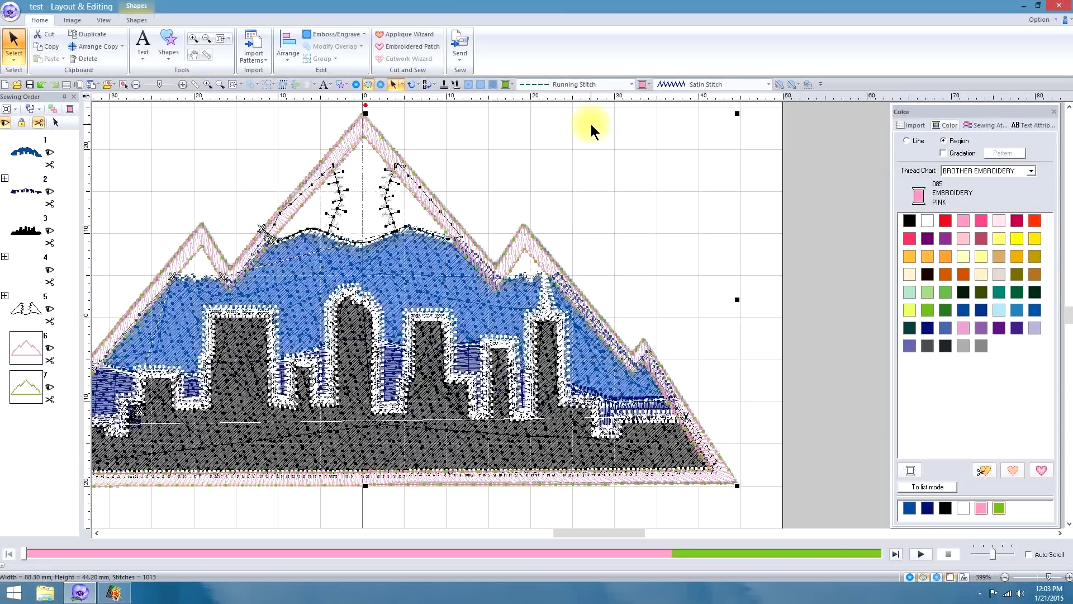
# Step: Color the mountain border's running stitch outline black and show the design in realistic view
pyautogui.click(506, 85)
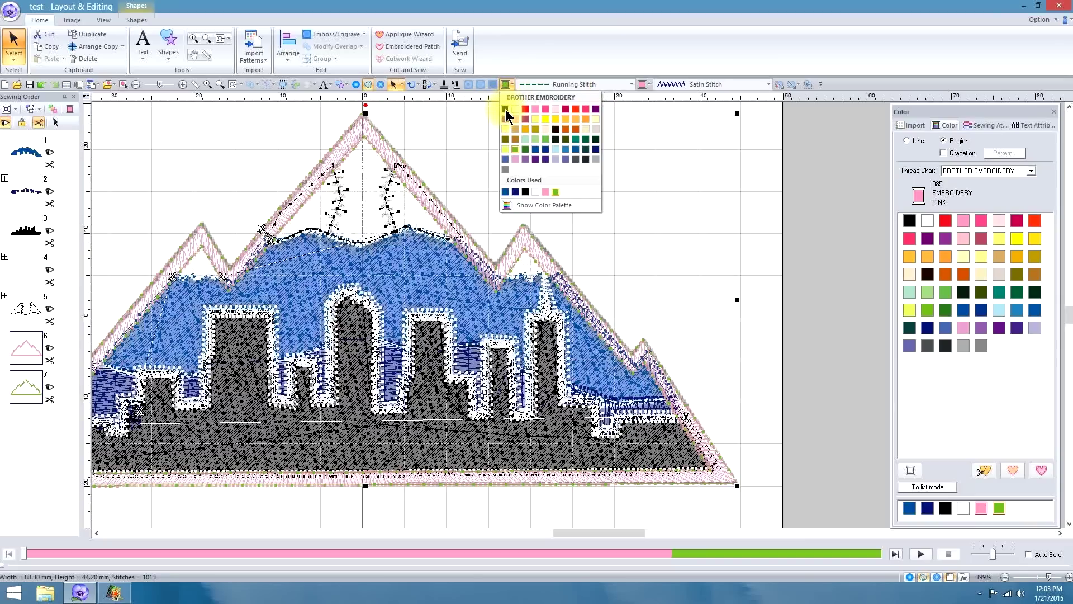
pyautogui.click(506, 109)
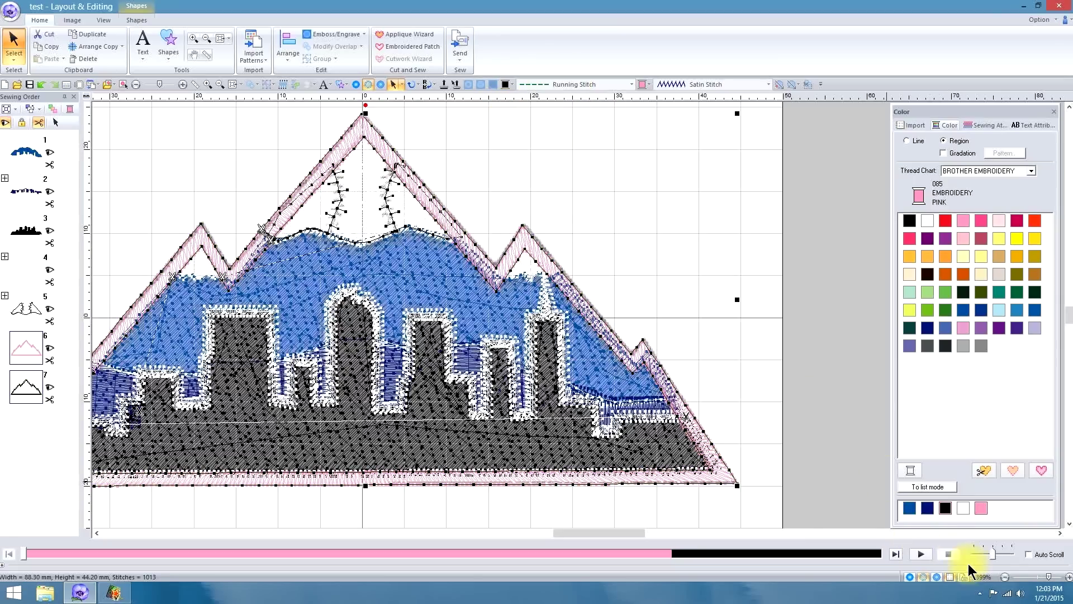
pyautogui.click(937, 576)
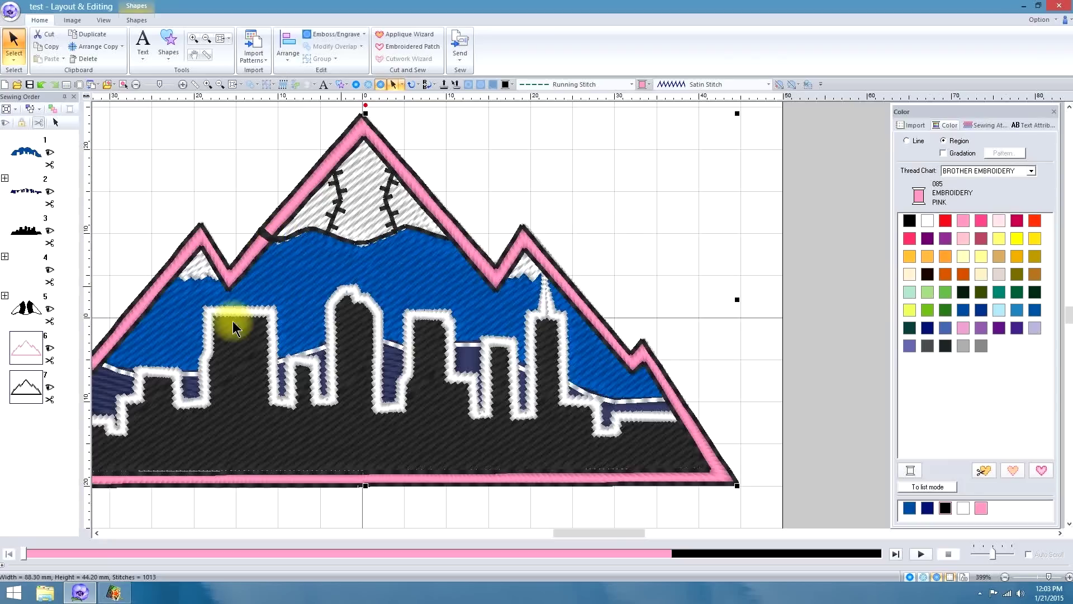
# Step: Move the black outline ahead of the pink border in the sewing order and change it to Zigzag Stitch
pyautogui.click(46, 433)
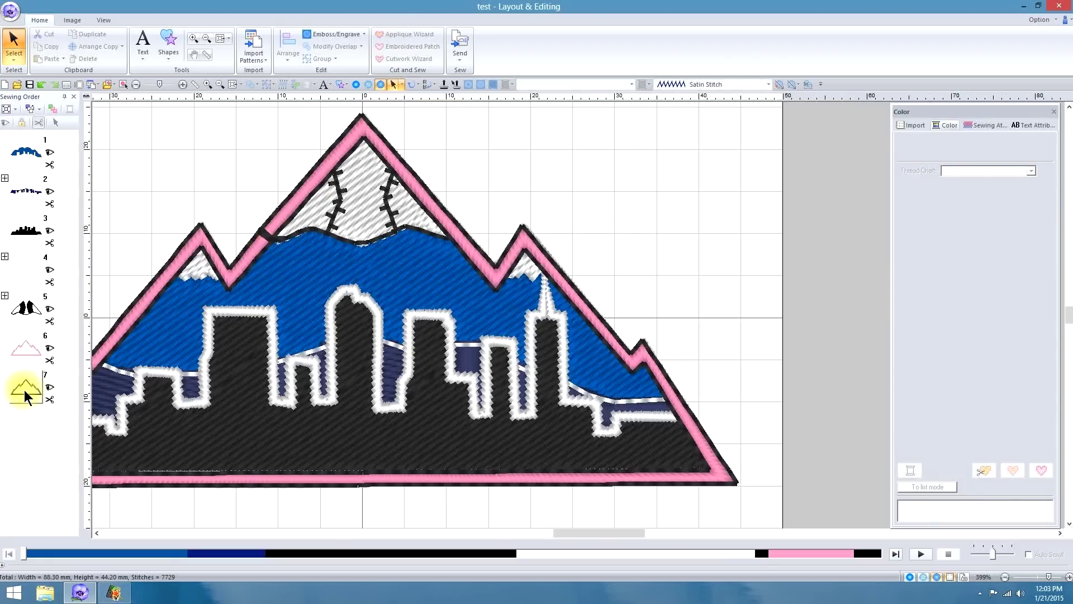
pyautogui.moveTo(23, 398); pyautogui.dragTo(24, 348)
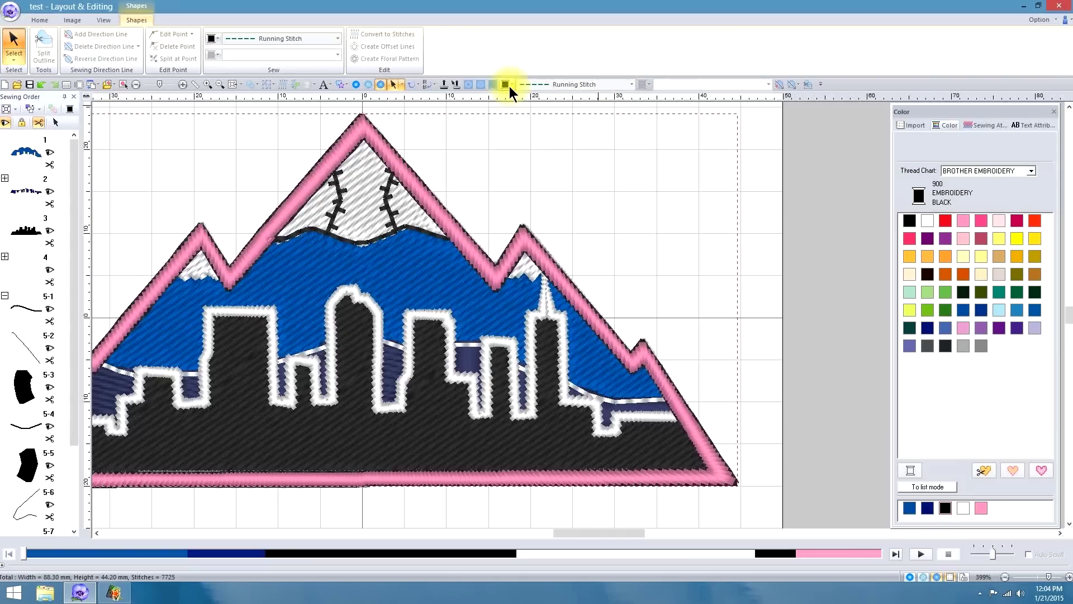
pyautogui.click(631, 84)
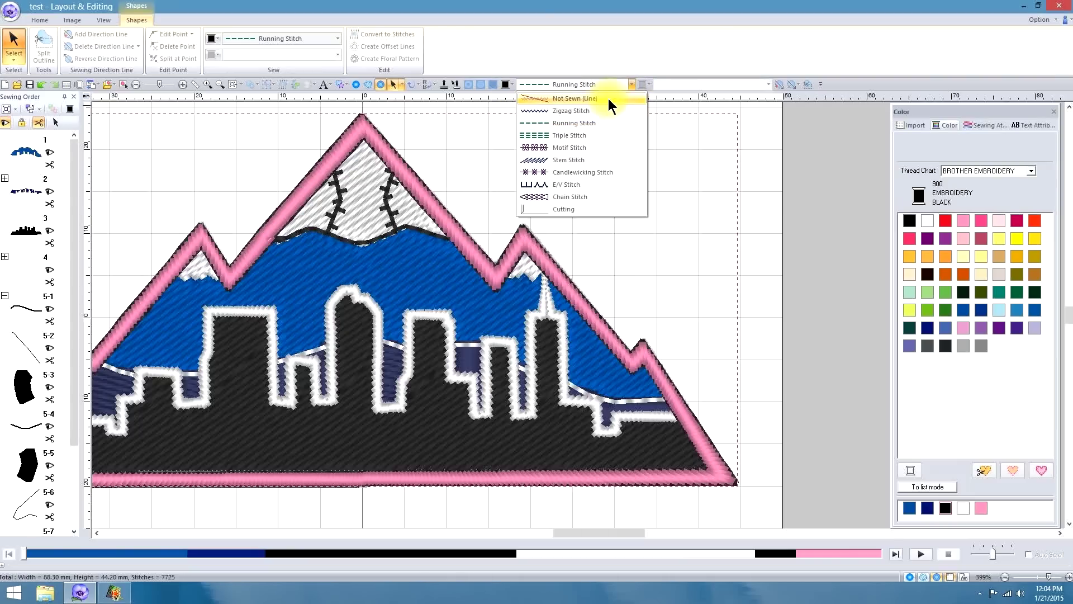
pyautogui.click(578, 110)
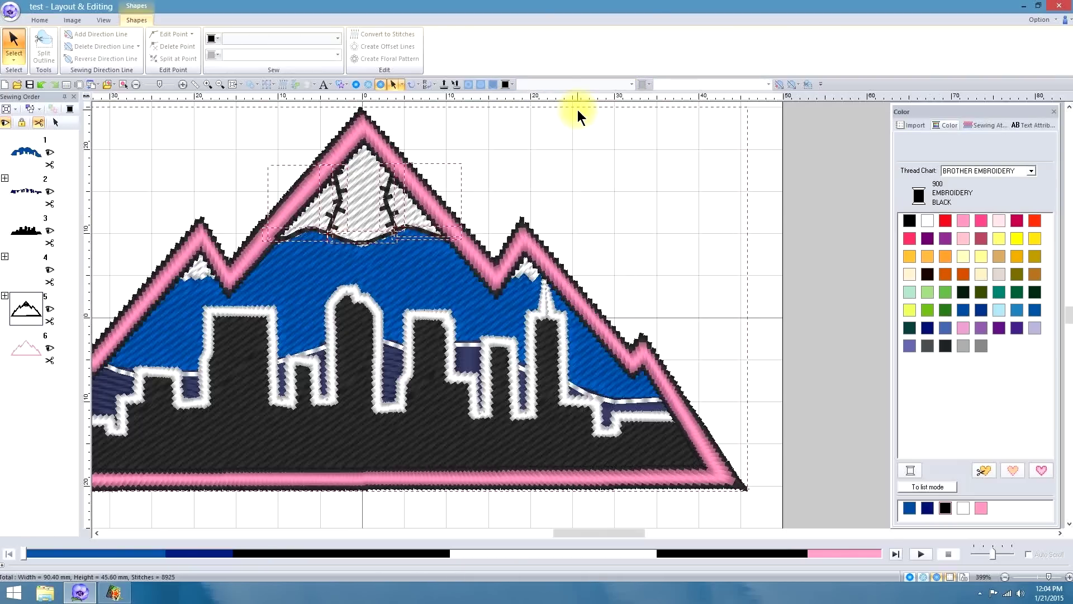
pyautogui.click(646, 203)
# Step: Show the mountain border's sewing attributes, and recolor its pink satin region white
pyautogui.click(937, 130)
pyautogui.click(980, 126)
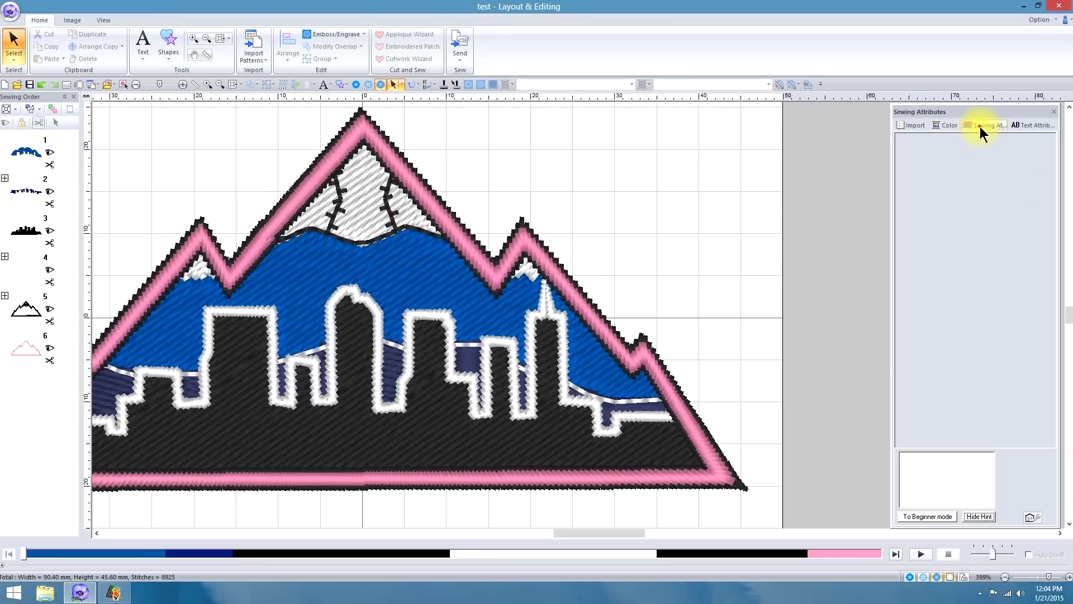
pyautogui.click(414, 162)
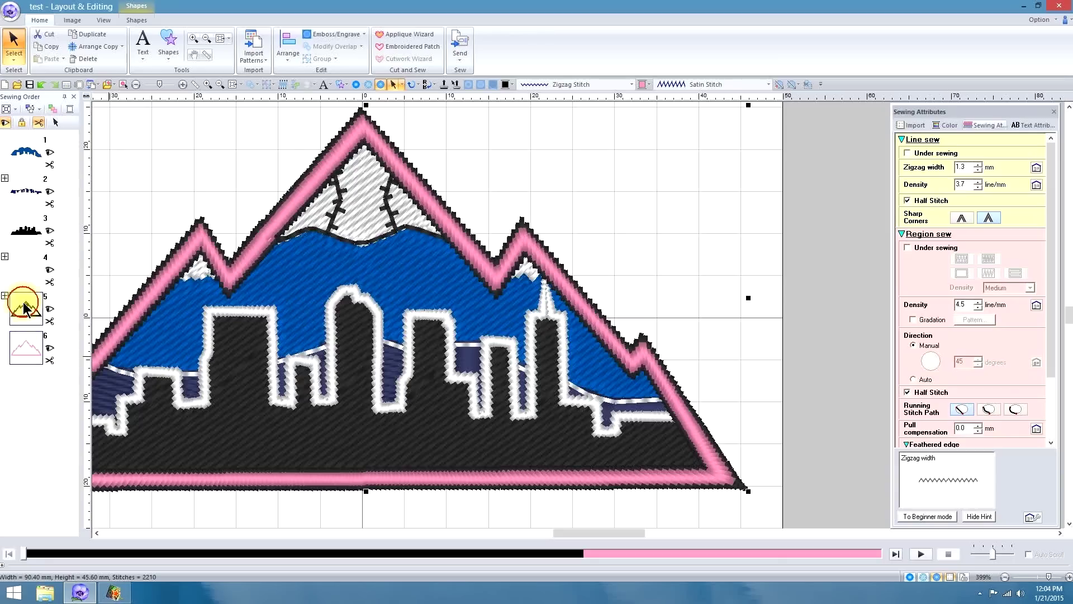
pyautogui.click(21, 352)
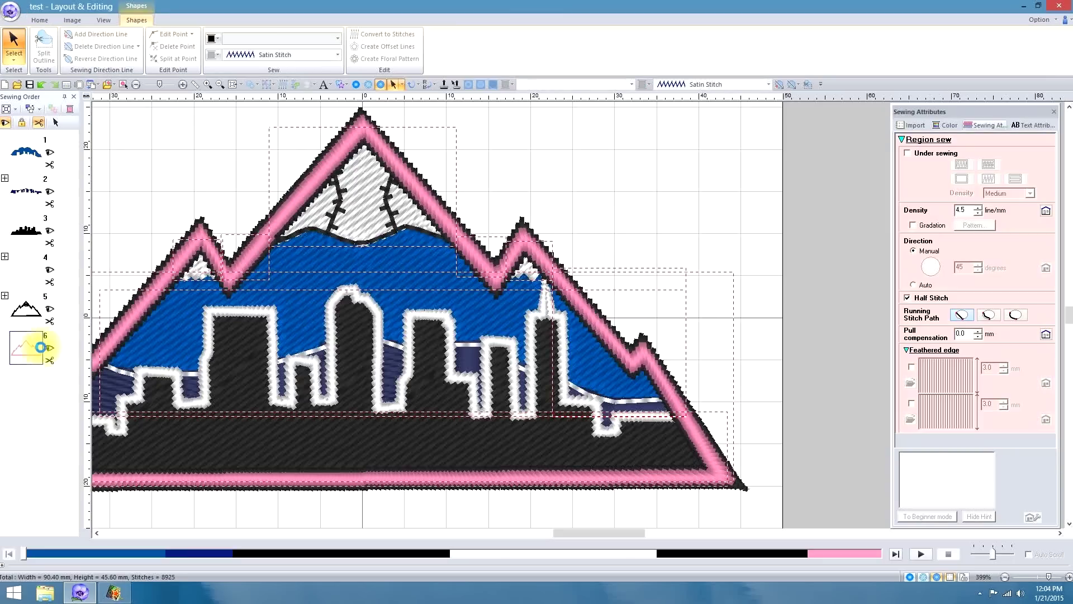
pyautogui.click(943, 124)
pyautogui.click(927, 220)
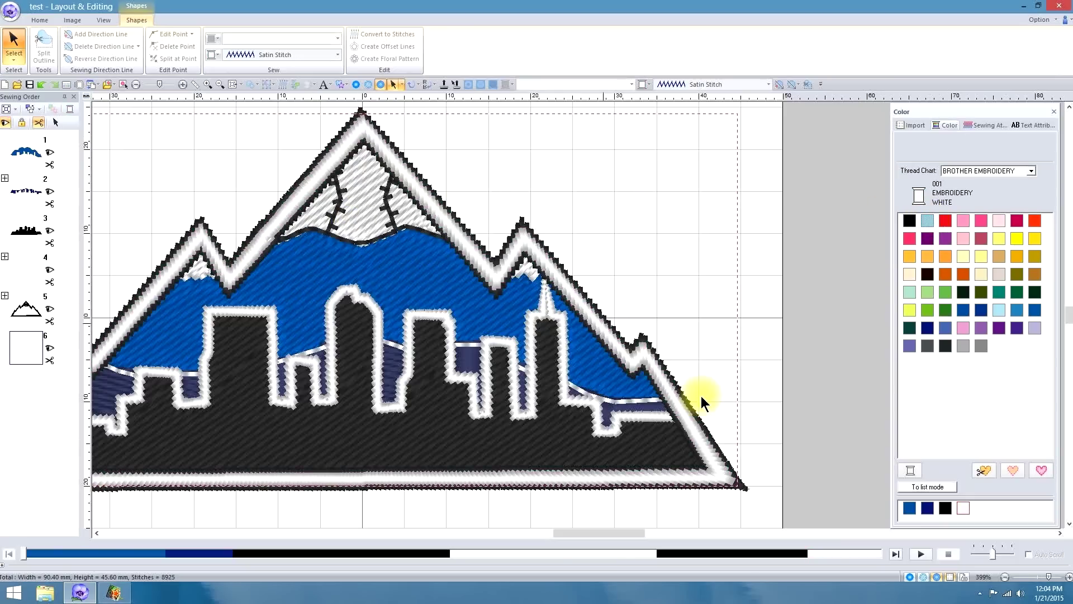
pyautogui.click(206, 168)
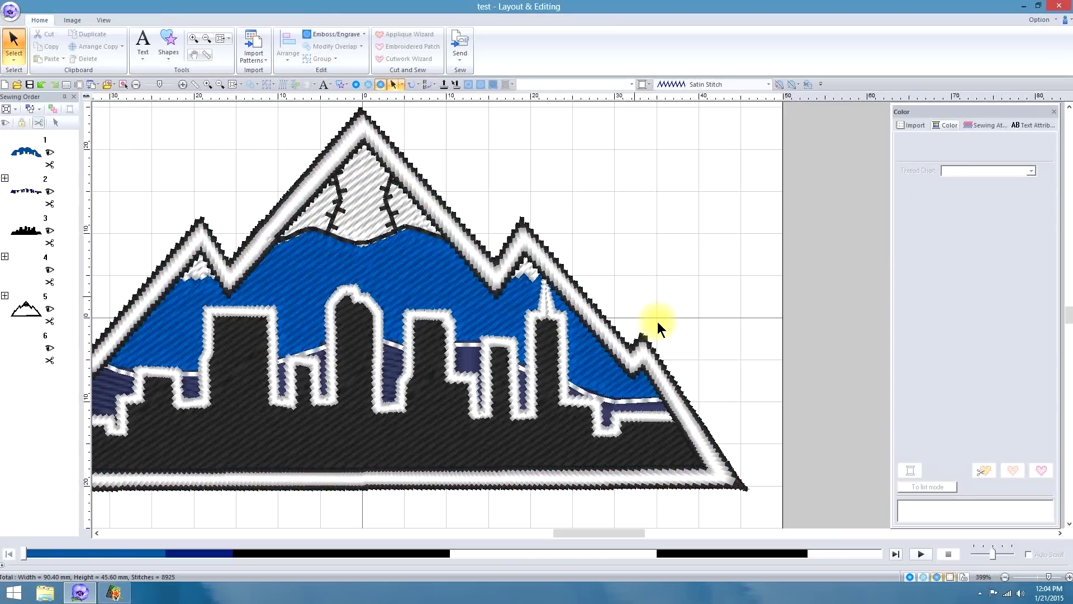
# Step: Run the stitch simulation of the whole design in stitch view and stop it partway through the zigzag border
pyautogui.click(219, 39)
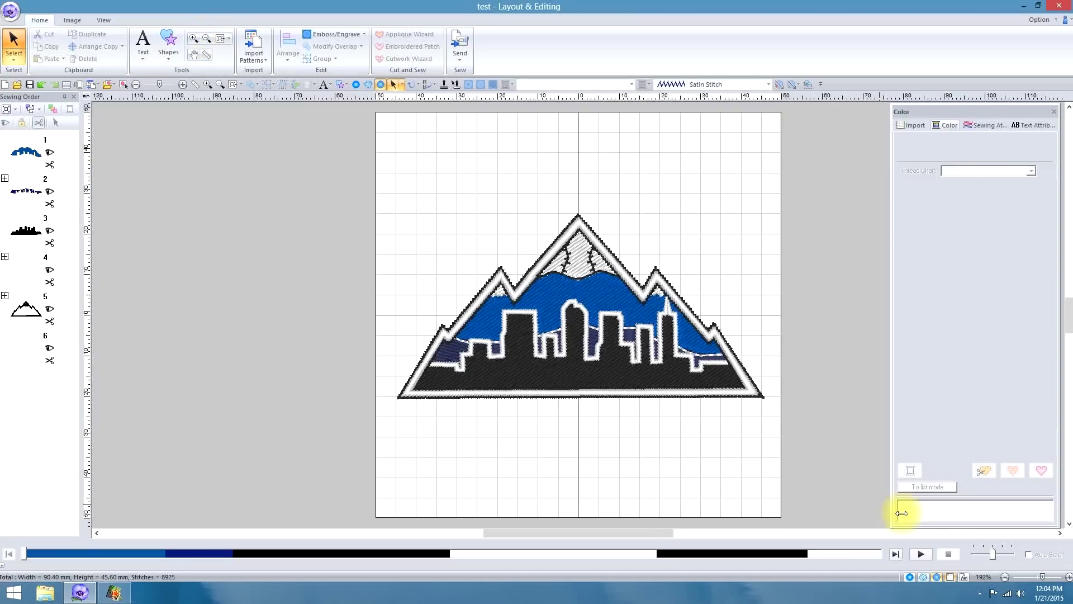
pyautogui.click(922, 577)
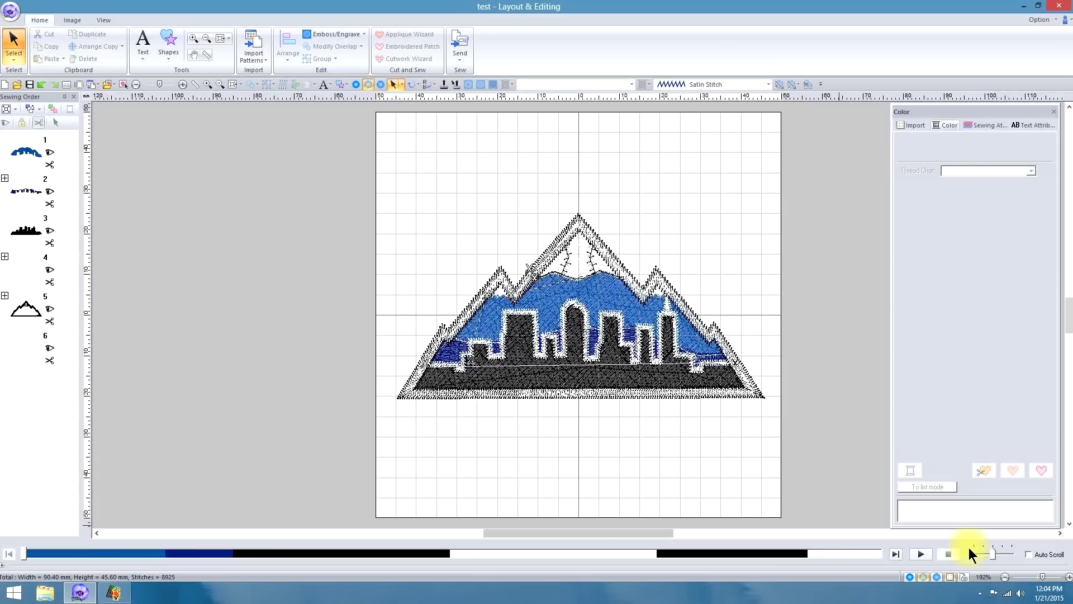
pyautogui.click(920, 554)
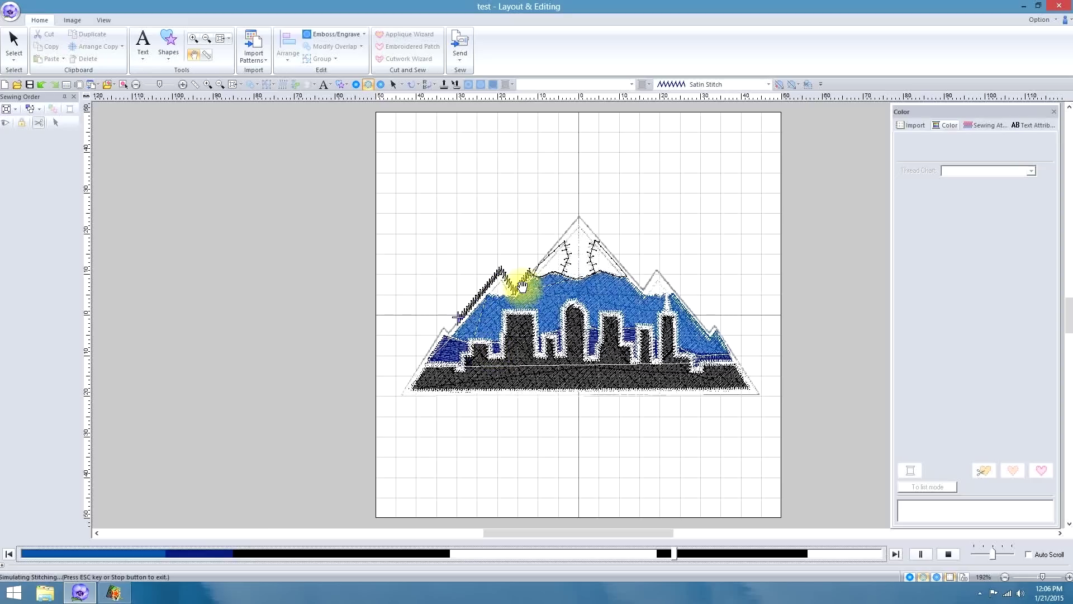
pyautogui.click(949, 554)
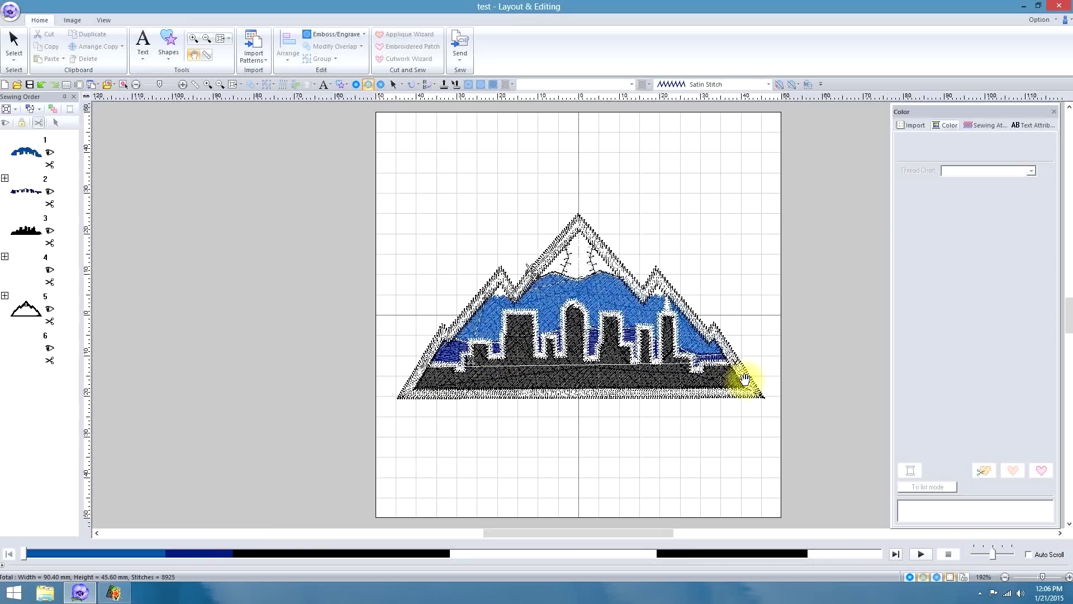
# Step: Draw a leaf green Running Stitch line from the lower right slope around the base corners and partway up the left slope
pyautogui.click(169, 53)
pyautogui.click(233, 87)
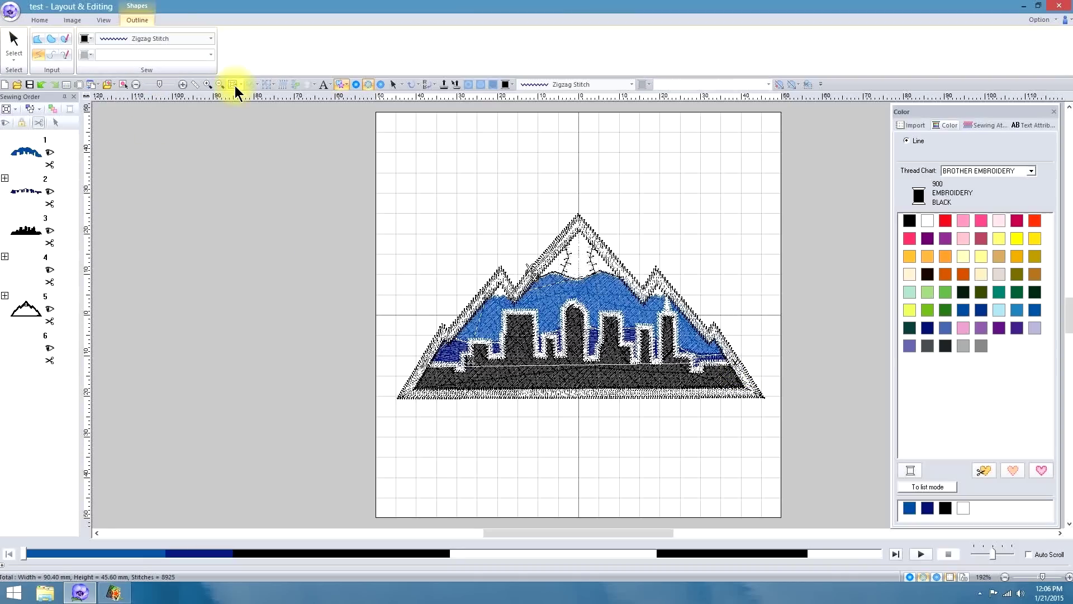
pyautogui.click(210, 38)
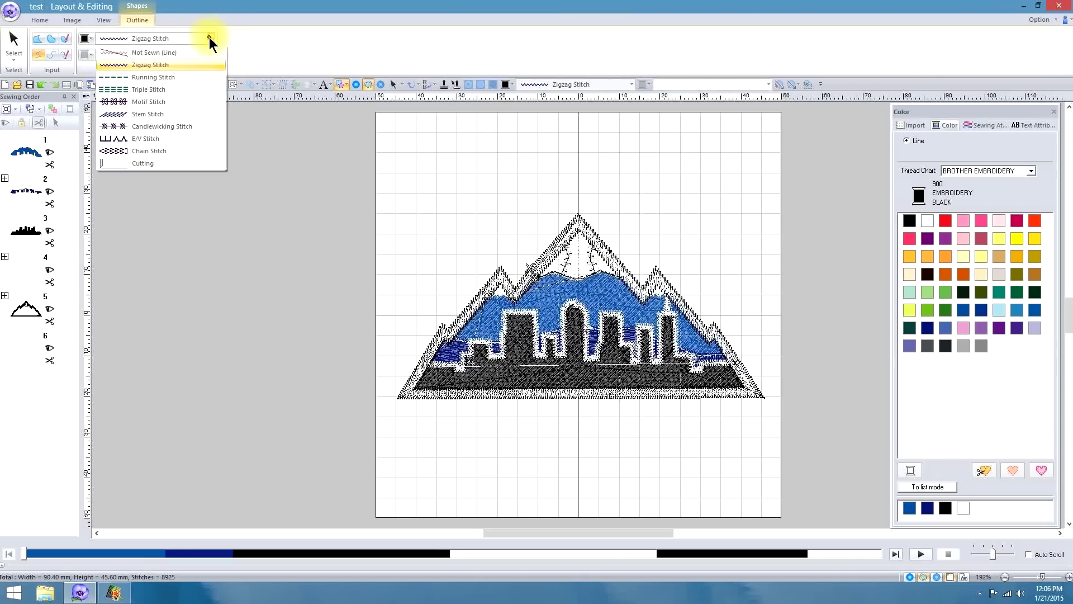
pyautogui.click(158, 77)
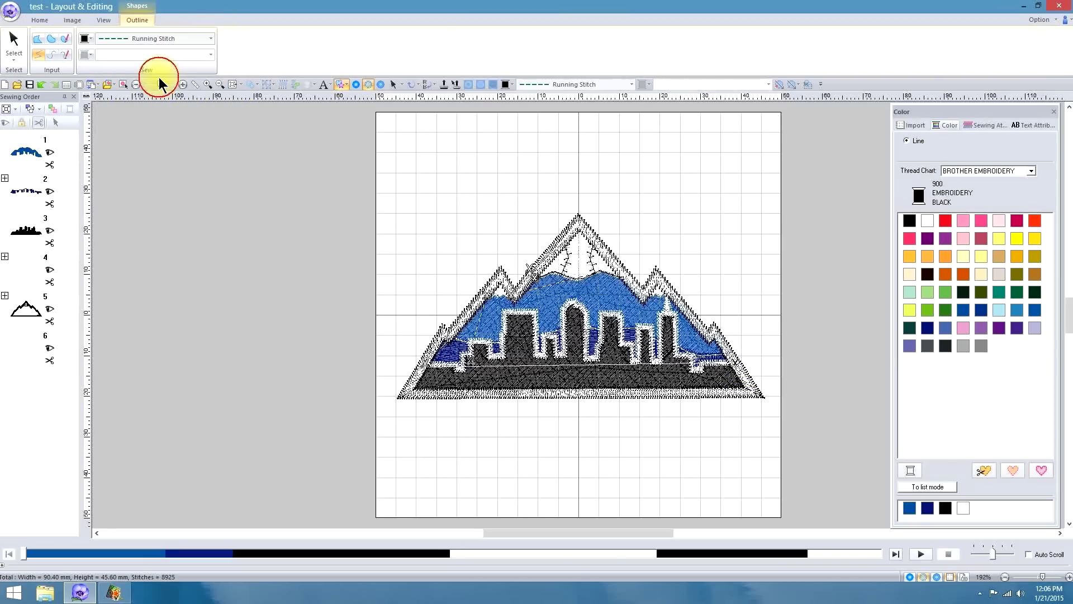
pyautogui.click(85, 39)
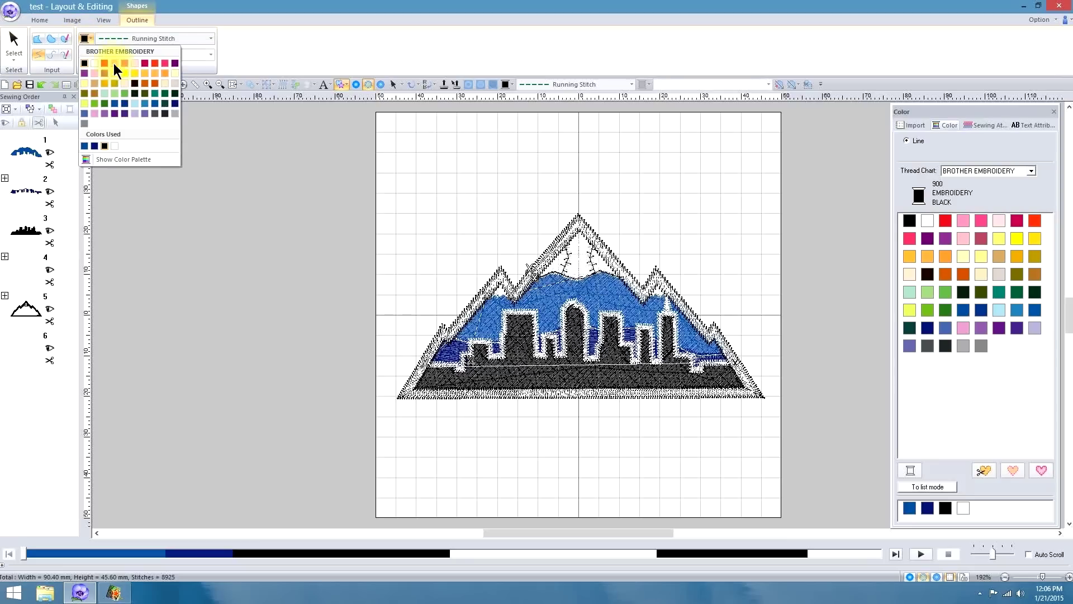
pyautogui.click(125, 93)
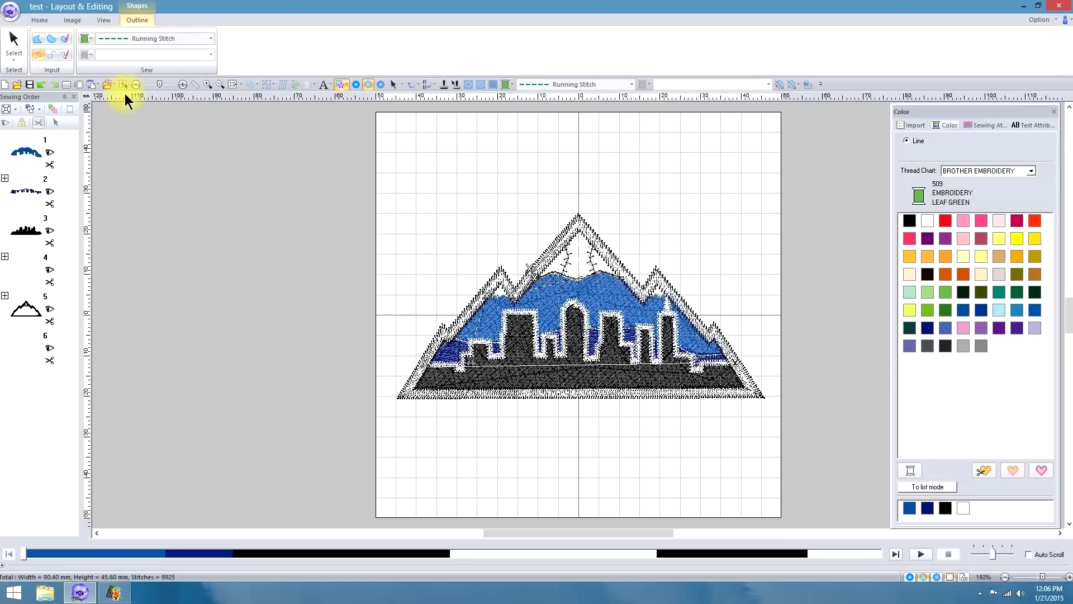
pyautogui.click(735, 365)
pyautogui.click(755, 393)
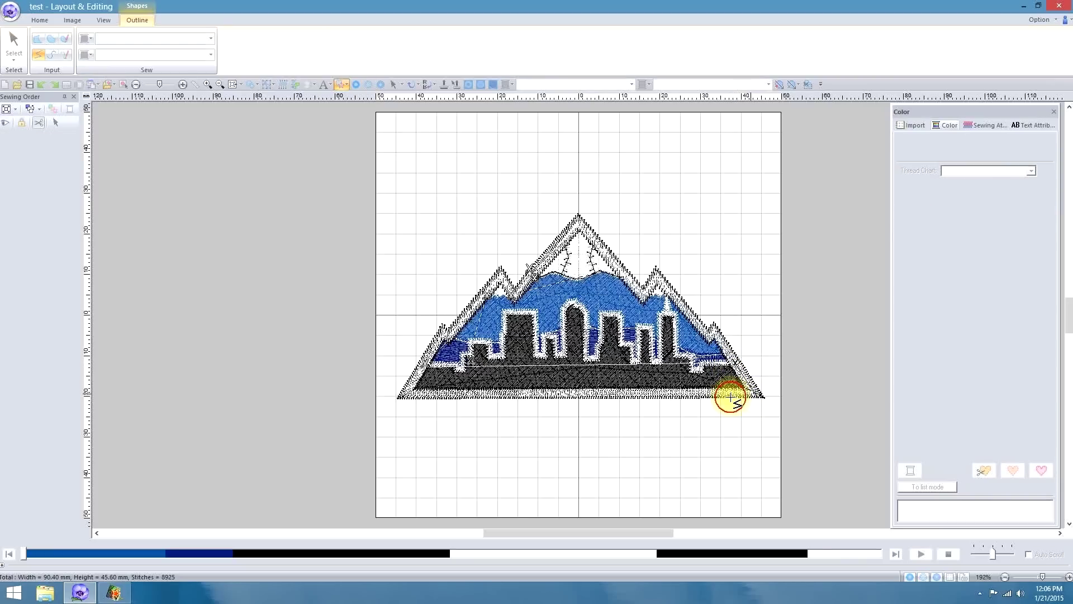
pyautogui.click(404, 394)
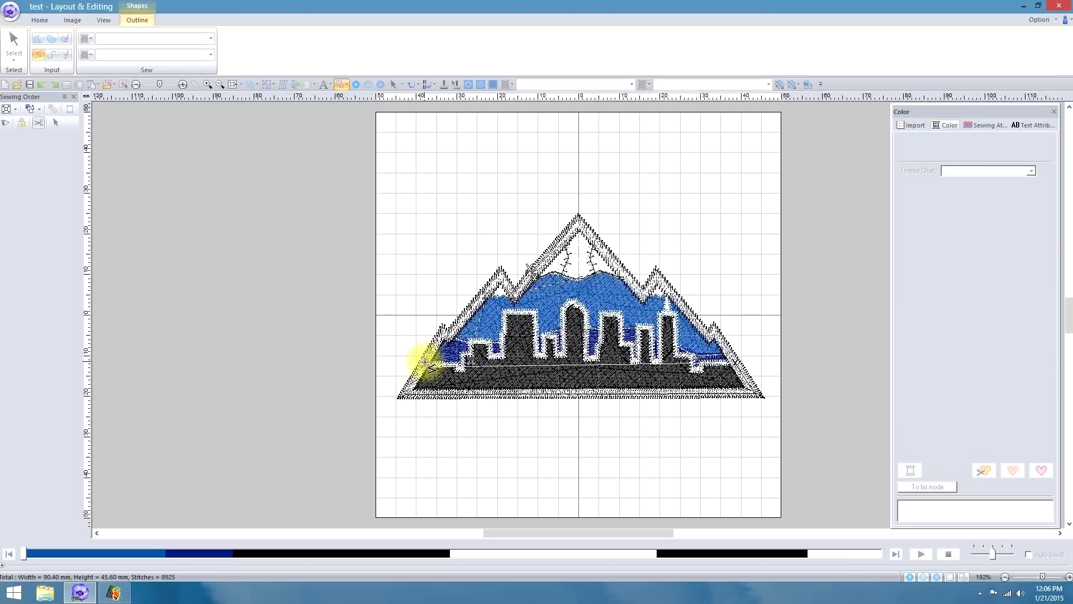
pyautogui.doubleClick(425, 362)
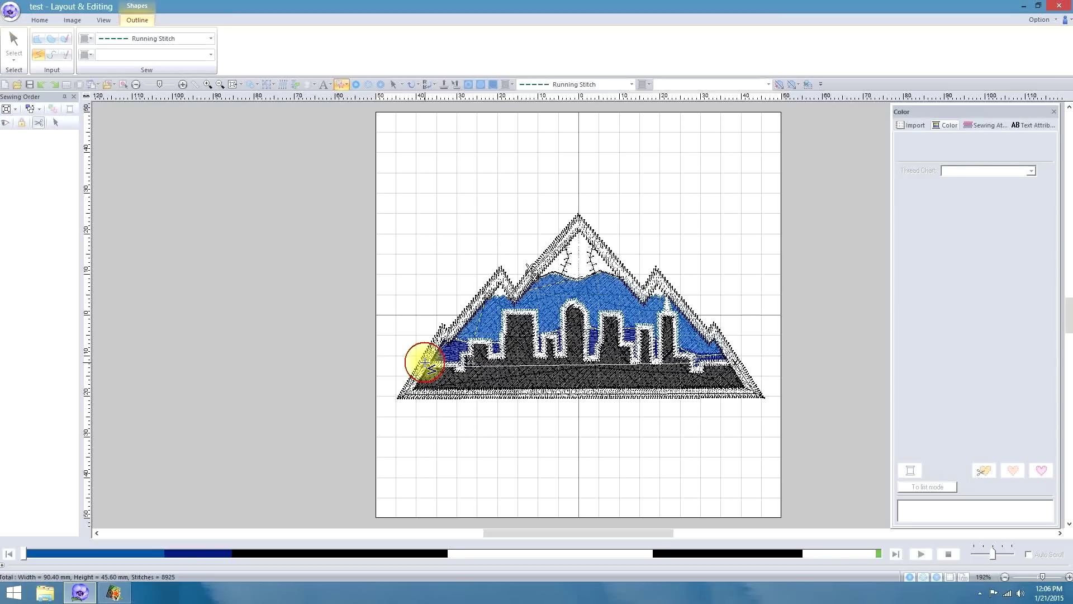
# Step: Recolor the white skyline outline and snowcap group in the sewing order with thread 085 Pink
pyautogui.moveTo(25, 380)
pyautogui.mouseDown()
pyautogui.moveTo(115, 287)
pyautogui.moveTo(20, 285)
pyautogui.mouseUp()
pyautogui.click(23, 274)
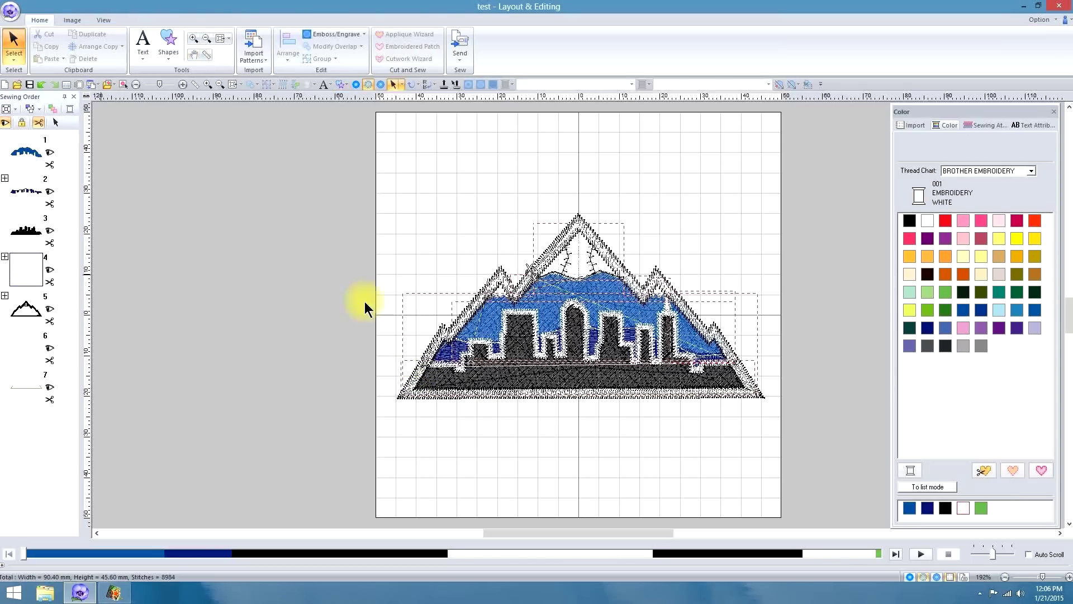
pyautogui.click(963, 221)
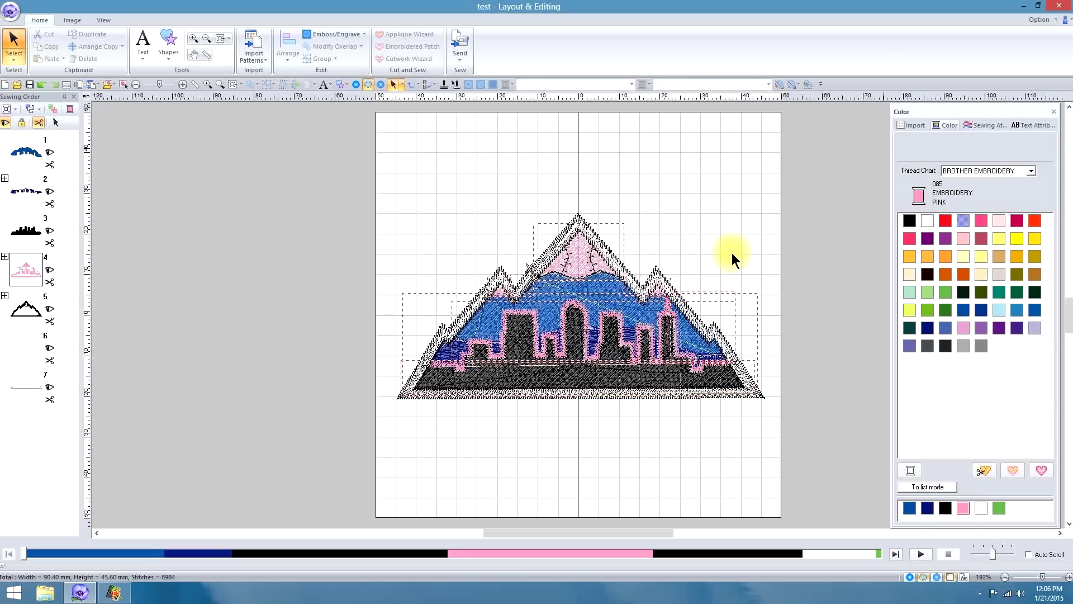
# Step: Expand the pink group, move the green running line directly after its first element, and recolor the line pink
pyautogui.click(5, 256)
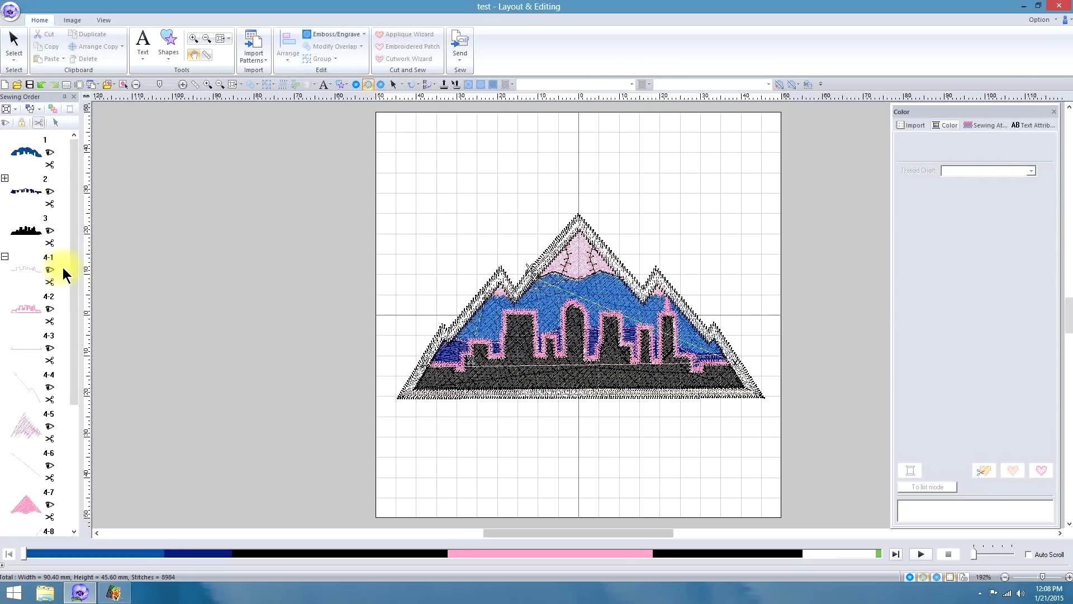
pyautogui.moveTo(76, 265); pyautogui.dragTo(84, 386)
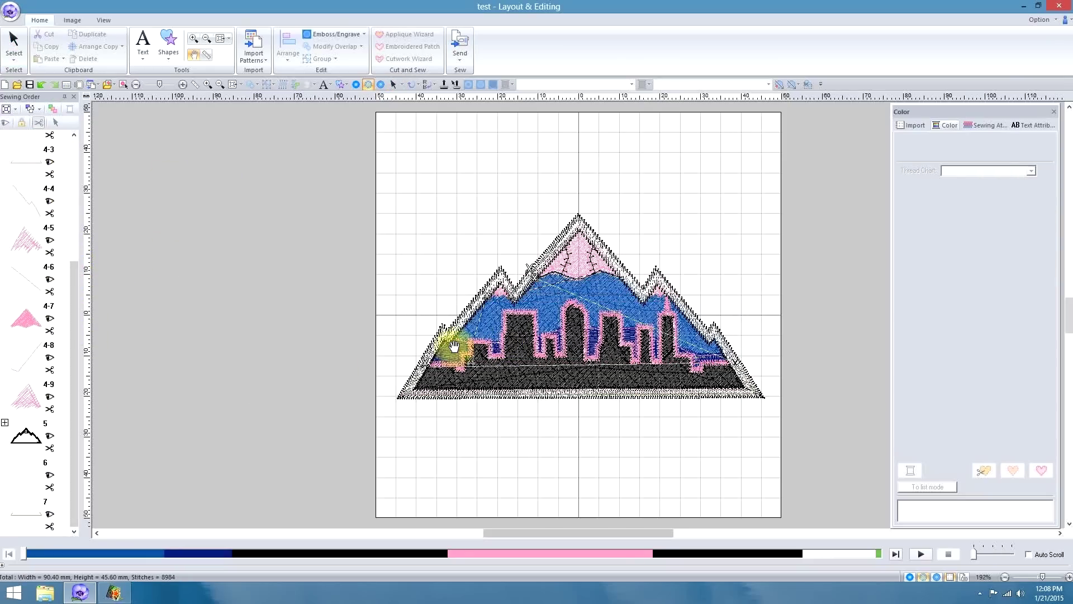
pyautogui.moveTo(34, 414); pyautogui.dragTo(31, 190)
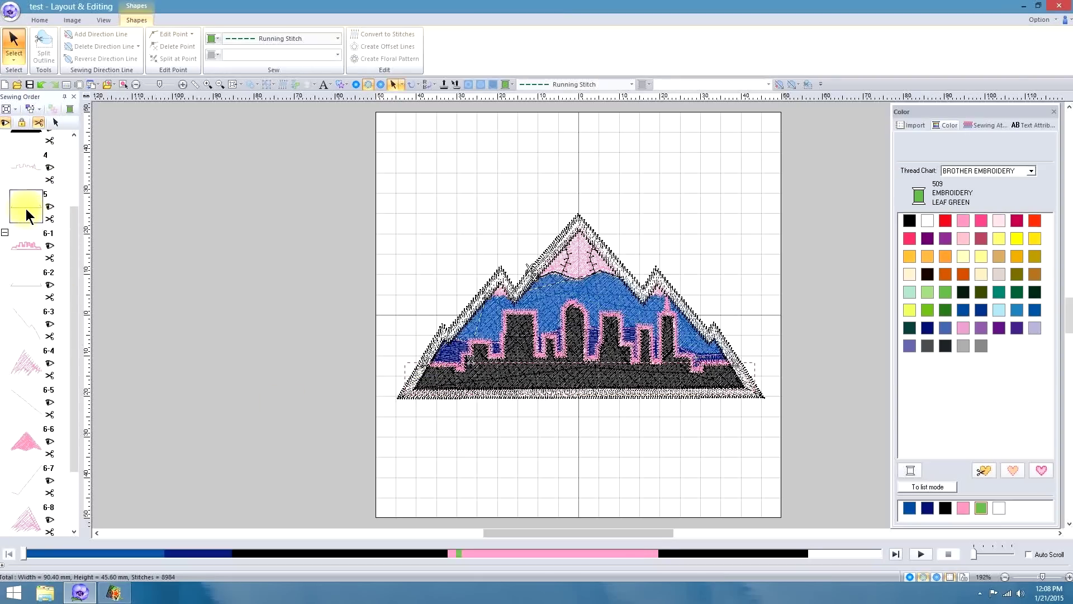
pyautogui.click(961, 219)
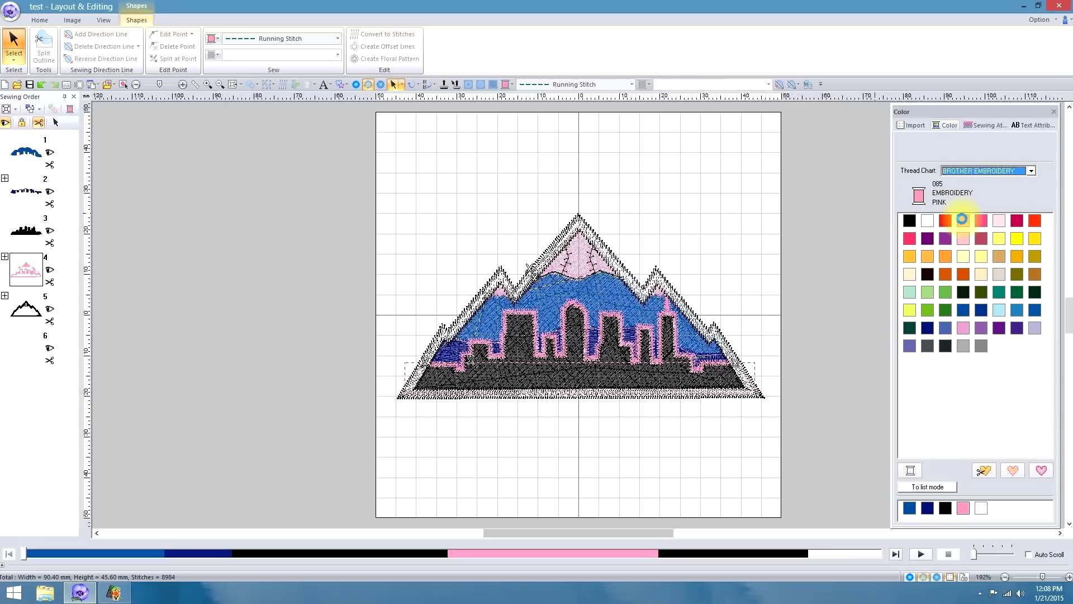
pyautogui.click(315, 372)
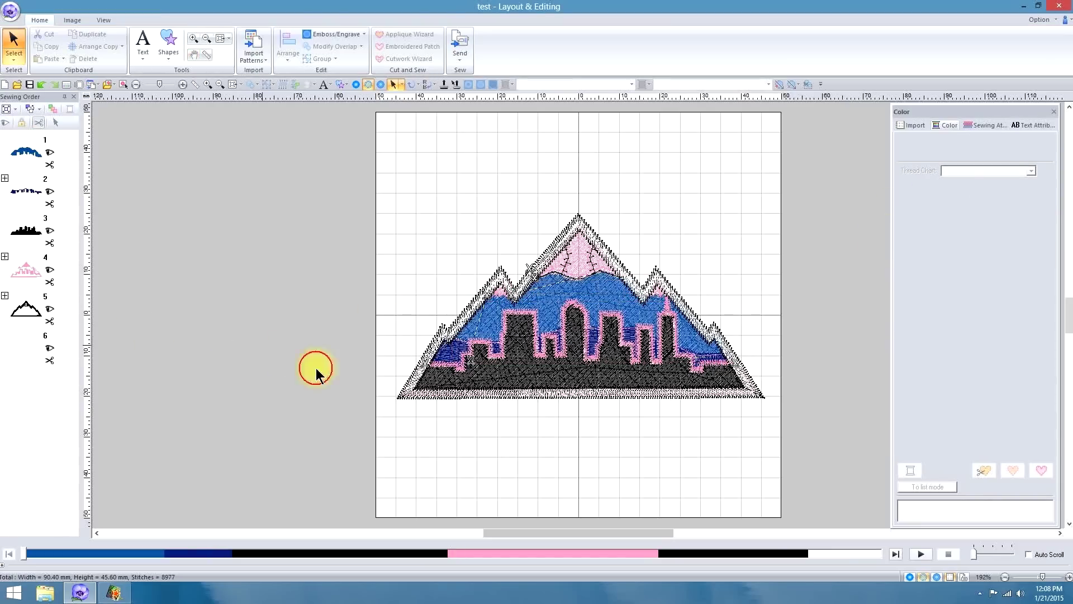
# Step: Simulate the stitching at a higher speed, skip ahead to the pink section to check the connecting line, and stop
pyautogui.click(920, 553)
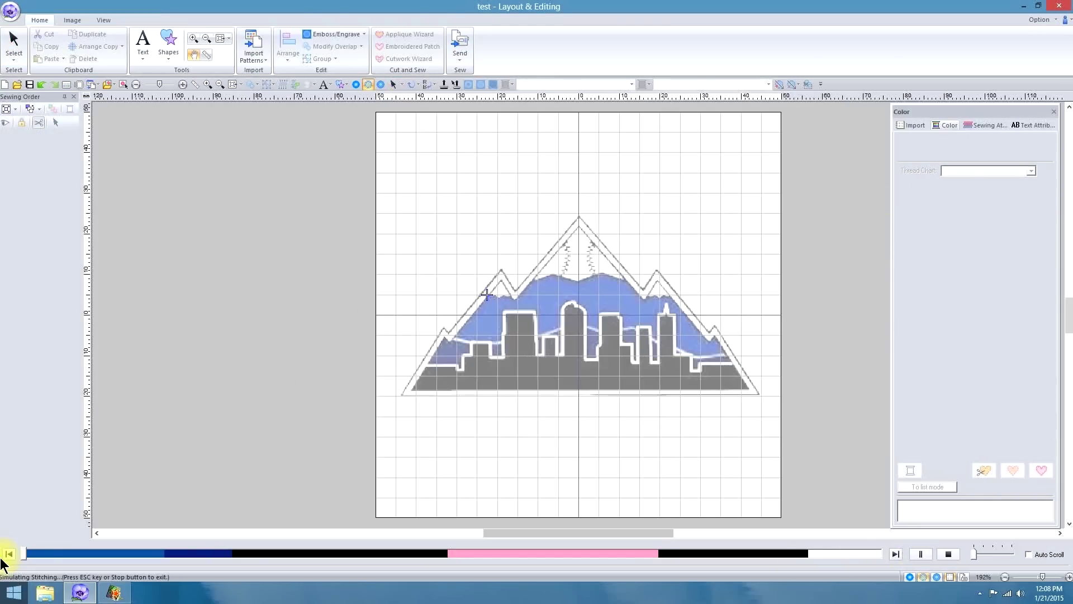
pyautogui.moveTo(974, 554); pyautogui.dragTo(984, 551)
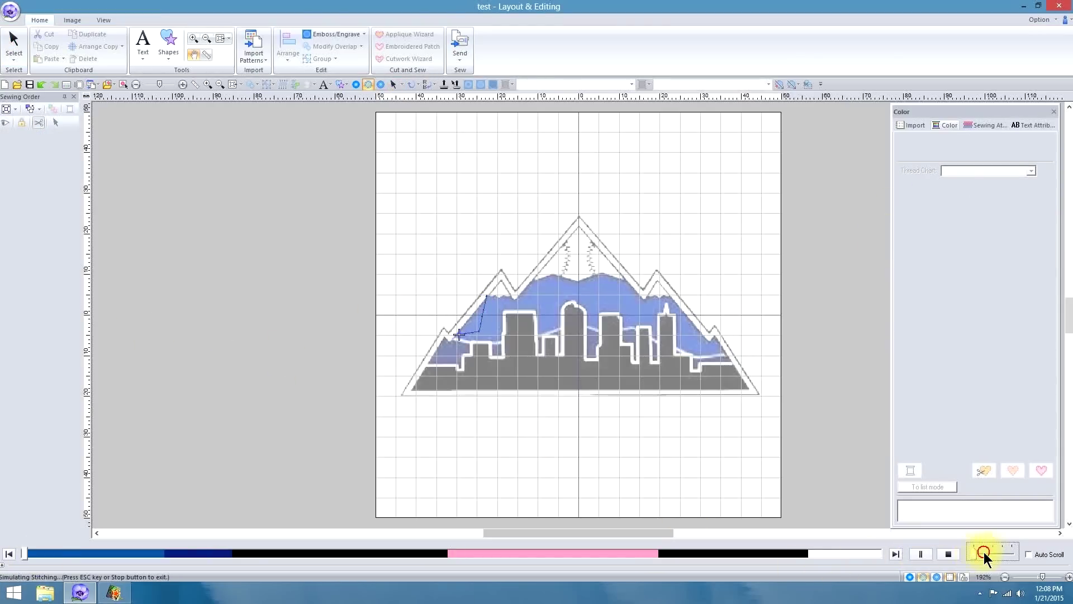
pyautogui.moveTo(38, 553); pyautogui.dragTo(454, 566)
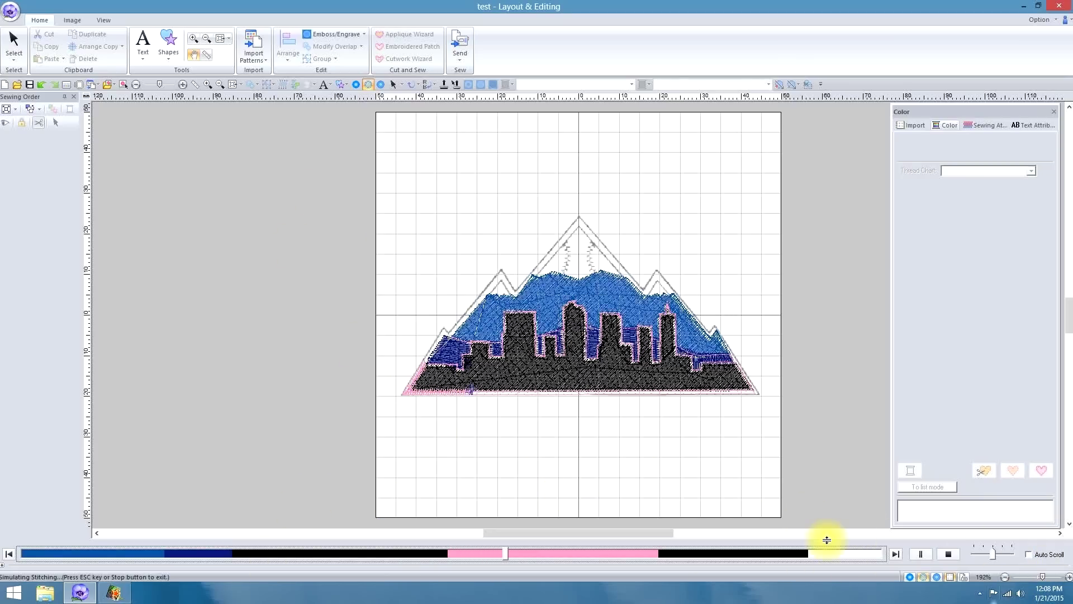
pyautogui.click(947, 554)
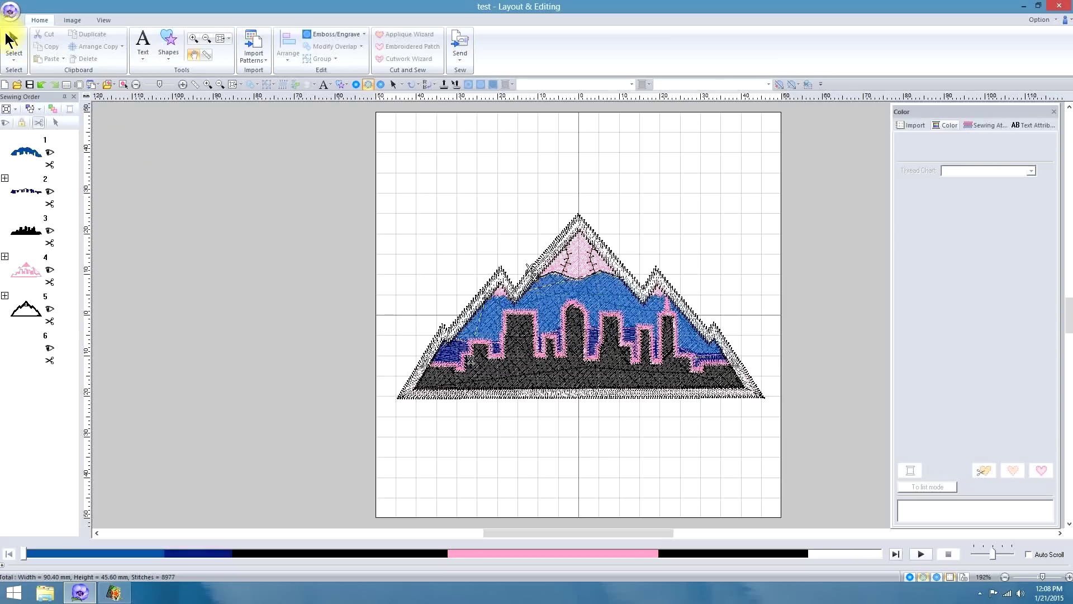
# Step: Turn off under sewing for the blue mountain fill, the first element in the sewing order
pyautogui.click(10, 40)
pyautogui.click(28, 150)
pyautogui.rightClick(35, 155)
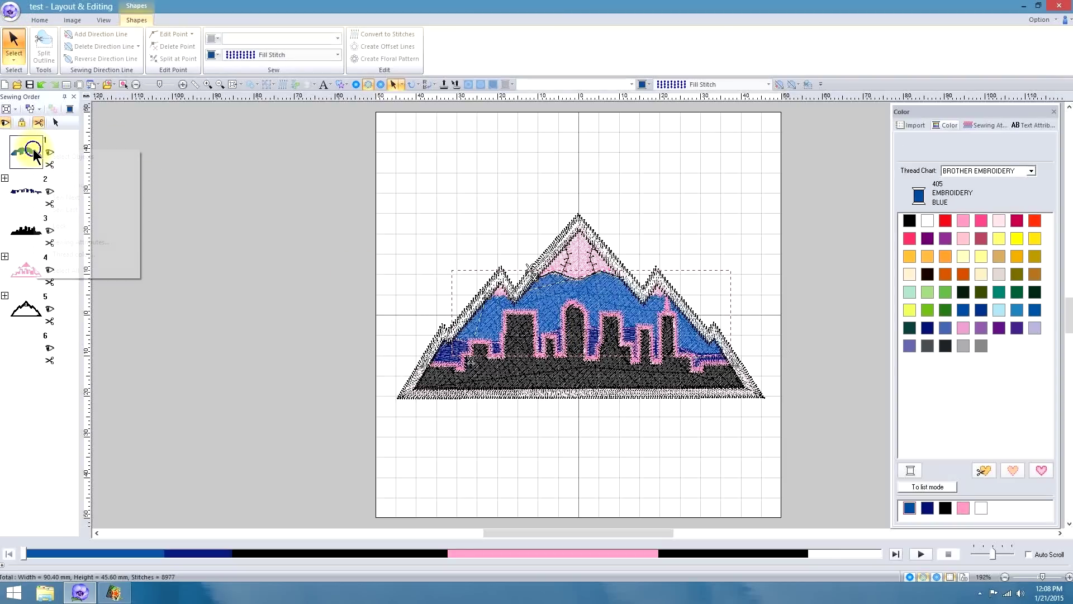
pyautogui.click(66, 155)
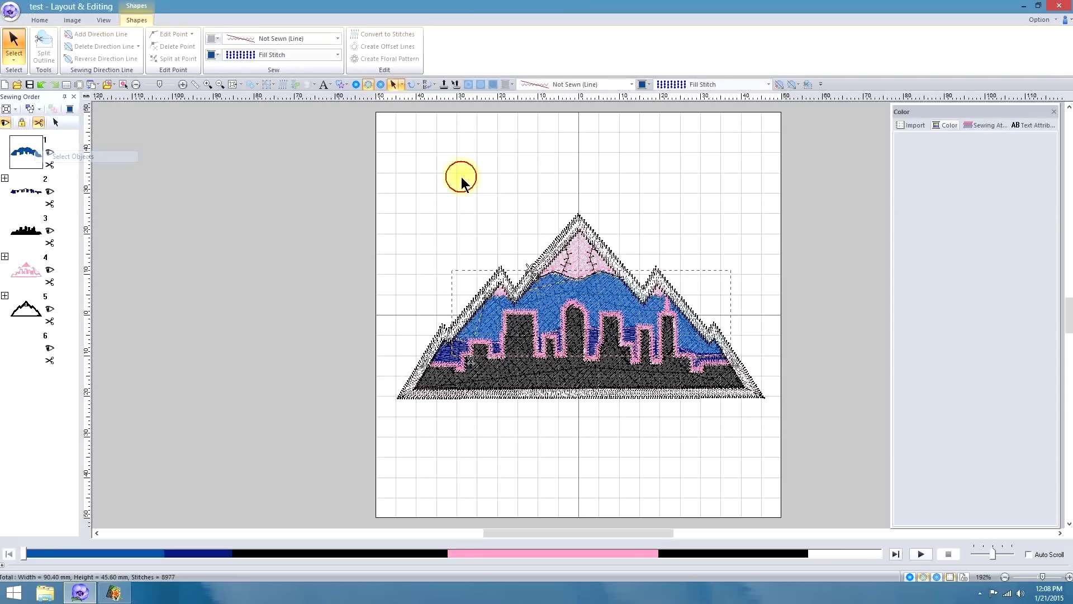
pyautogui.click(981, 124)
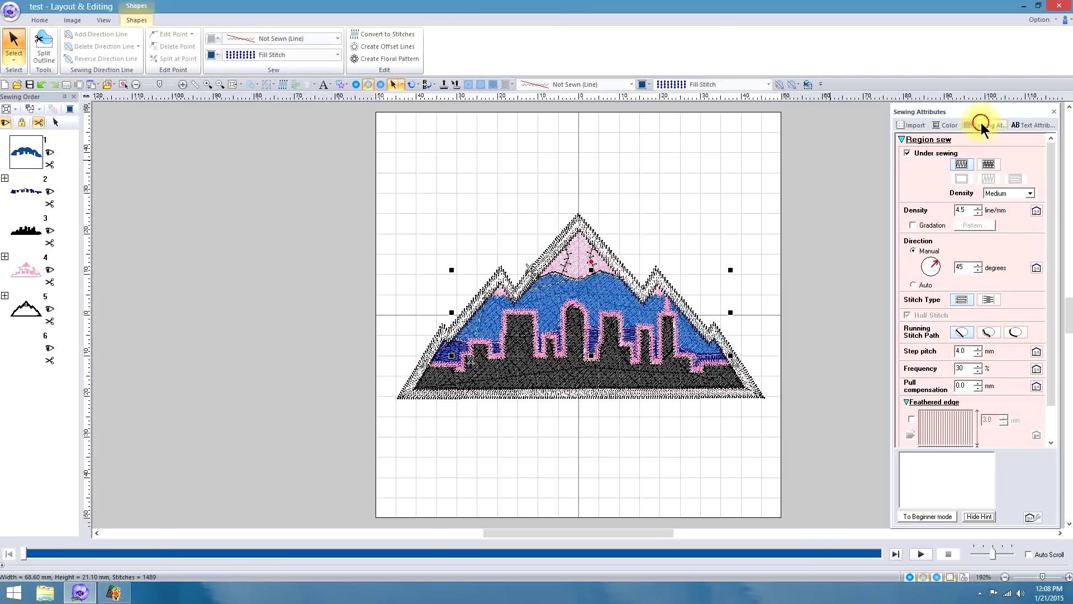
pyautogui.click(907, 153)
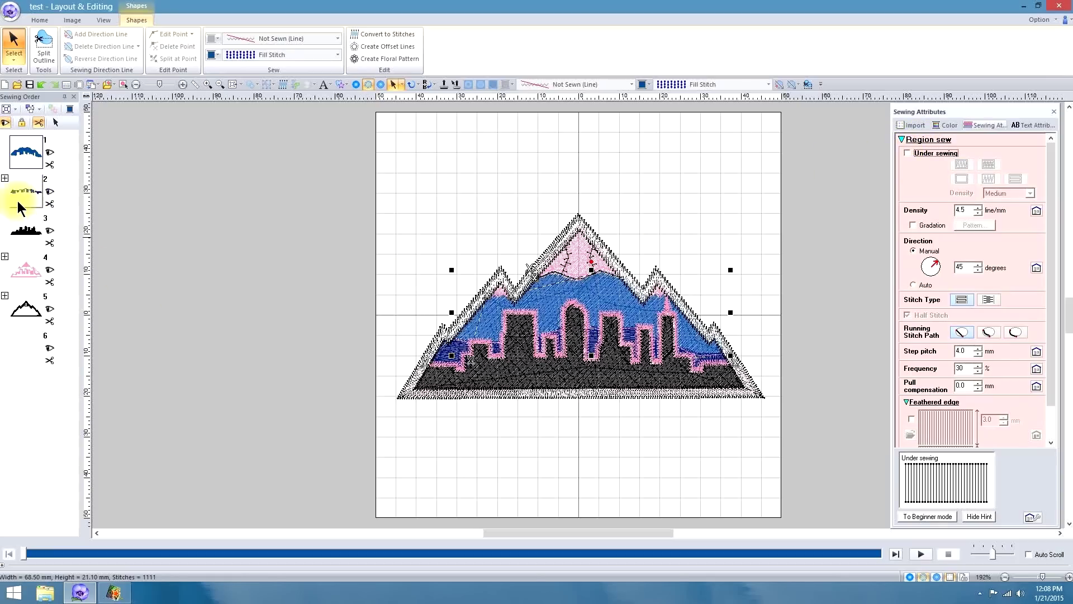
pyautogui.click(366, 348)
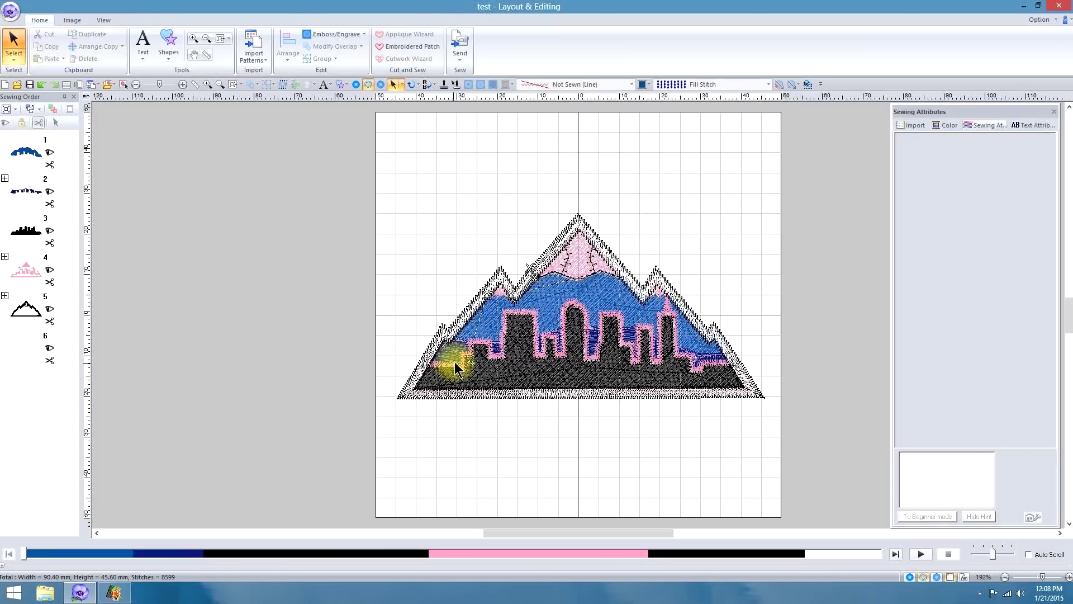
pyautogui.click(4, 177)
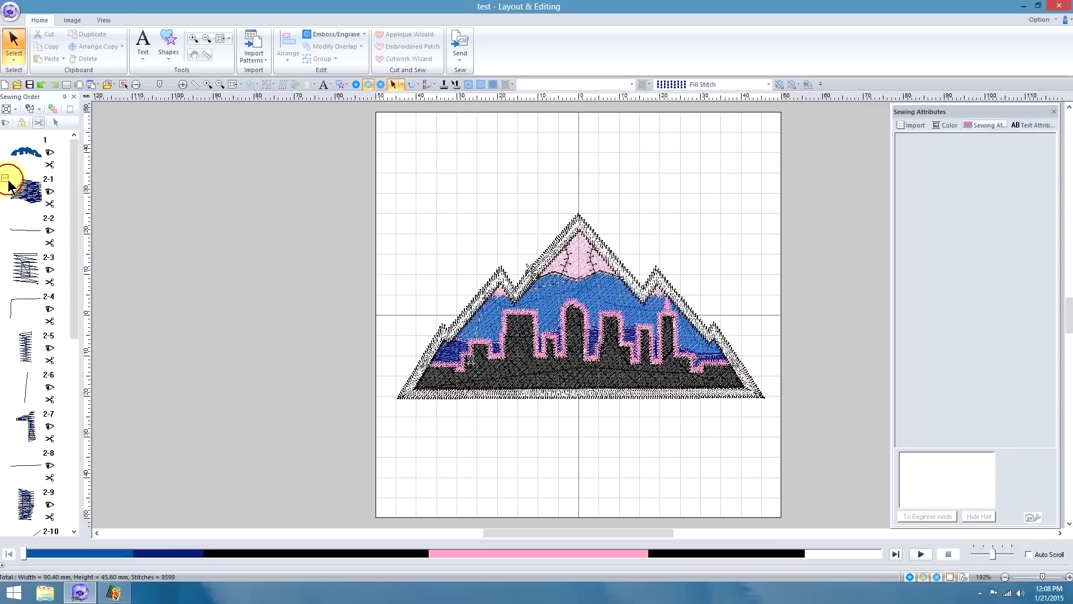
pyautogui.click(27, 190)
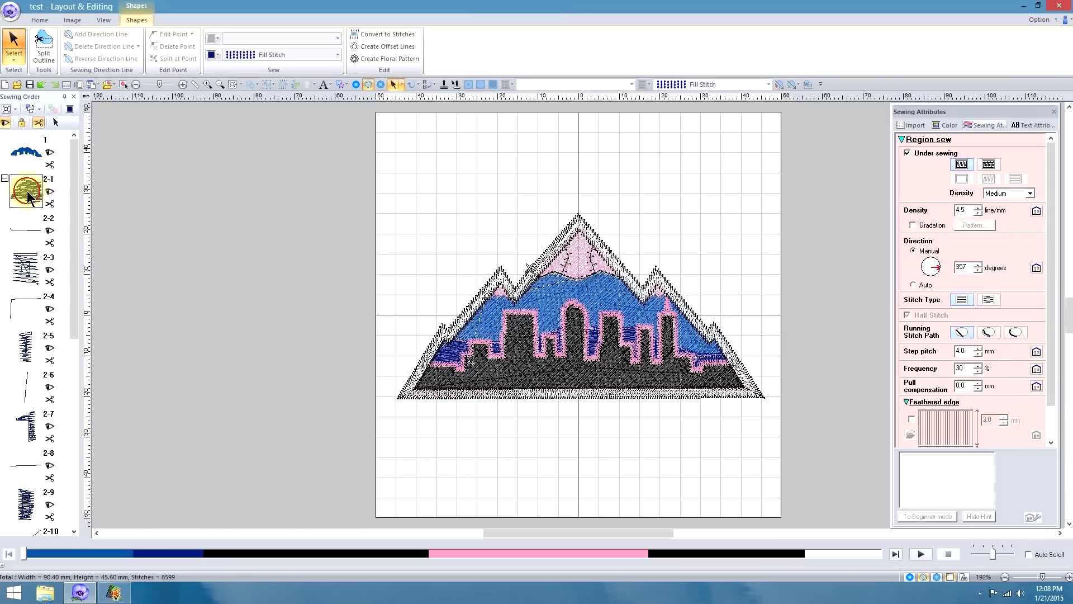
pyautogui.keyDown('ctrl'); pyautogui.click(24, 266); pyautogui.keyUp('ctrl')
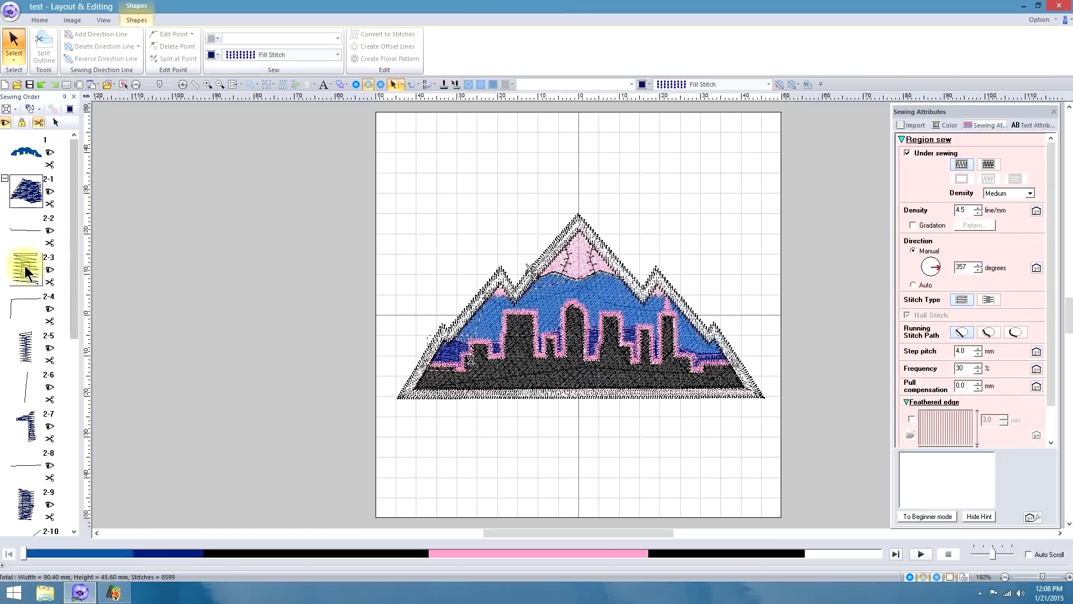
pyautogui.keyDown('ctrl'); pyautogui.click(25, 348); pyautogui.keyUp('ctrl')
pyautogui.keyDown('ctrl'); pyautogui.click(24, 424); pyautogui.keyUp('ctrl')
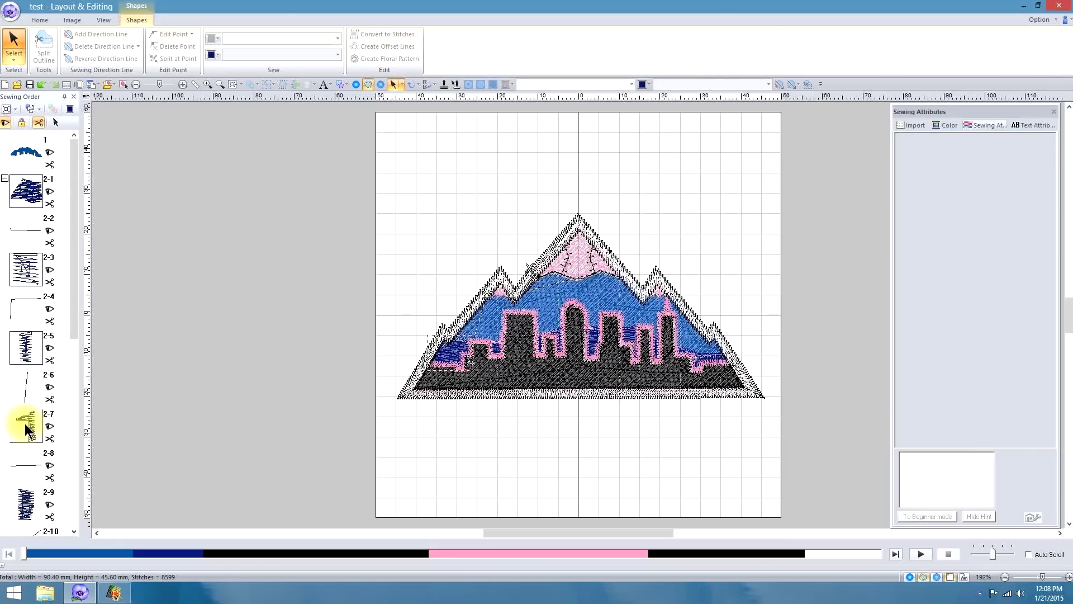
pyautogui.moveTo(72, 314); pyautogui.dragTo(35, 402)
pyautogui.keyDown('ctrl'); pyautogui.click(35, 402); pyautogui.keyUp('ctrl')
pyautogui.keyDown('ctrl'); pyautogui.click(29, 472); pyautogui.keyUp('ctrl')
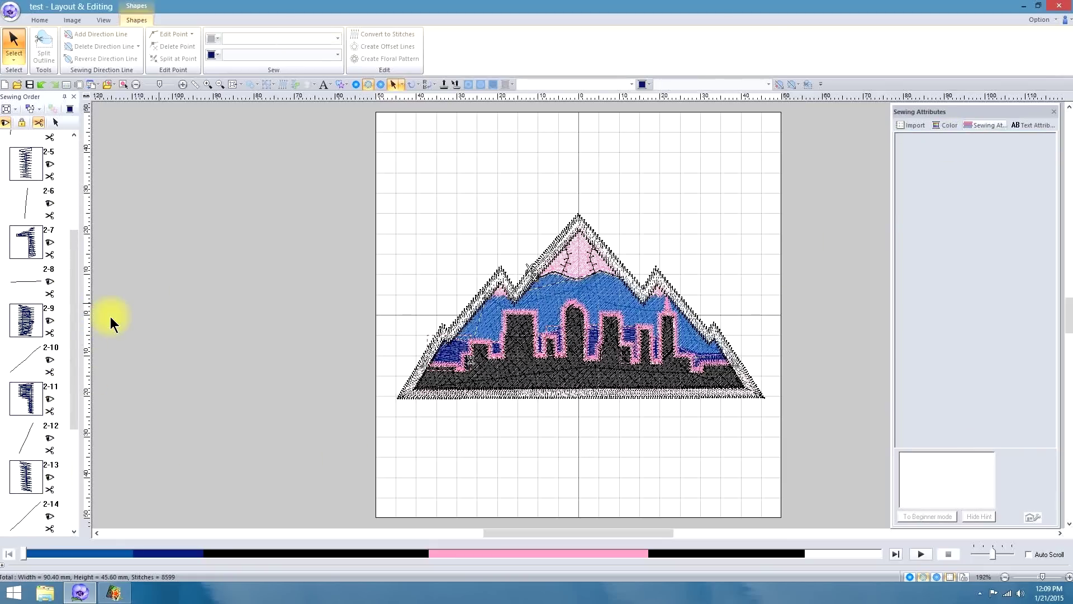
pyautogui.moveTo(75, 320); pyautogui.dragTo(65, 392)
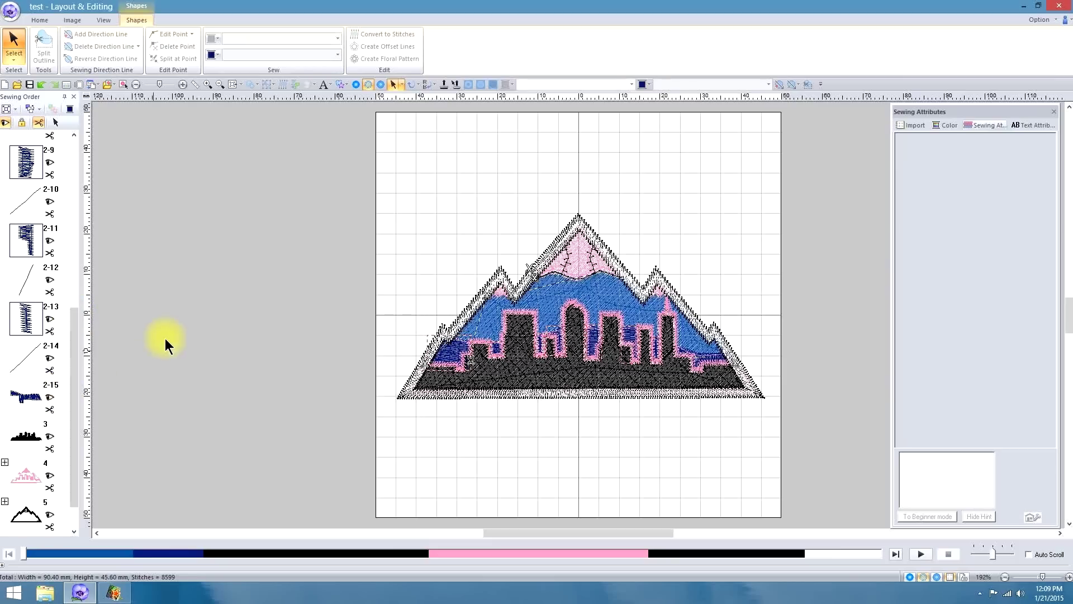
pyautogui.click(192, 326)
# Step: Turn off under sewing for the navy fills at the left slope, beside the domed building and in the next gap to its right
pyautogui.click(446, 351)
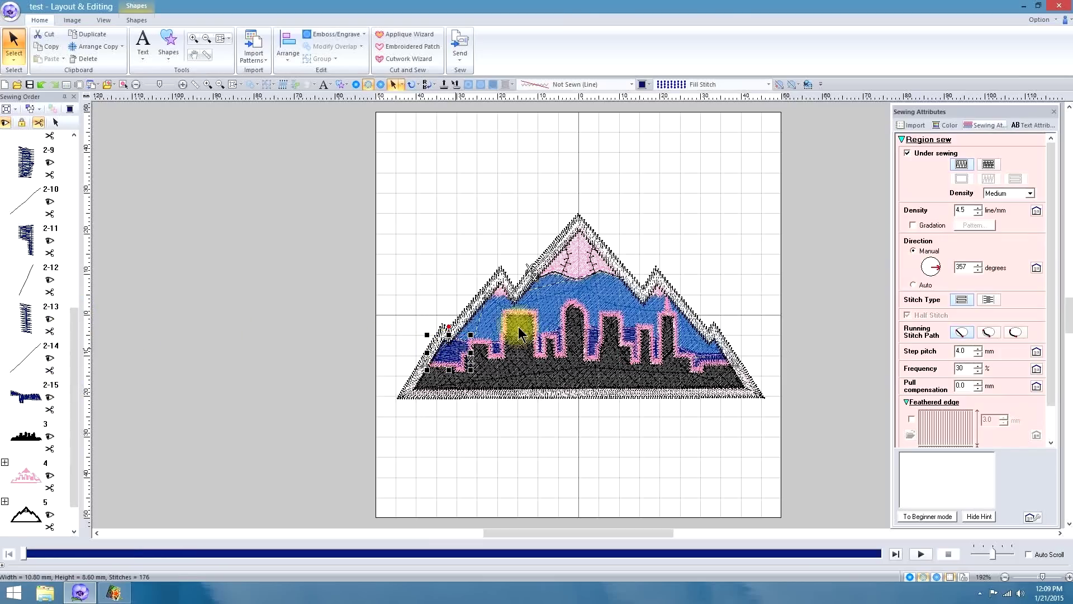
pyautogui.click(907, 153)
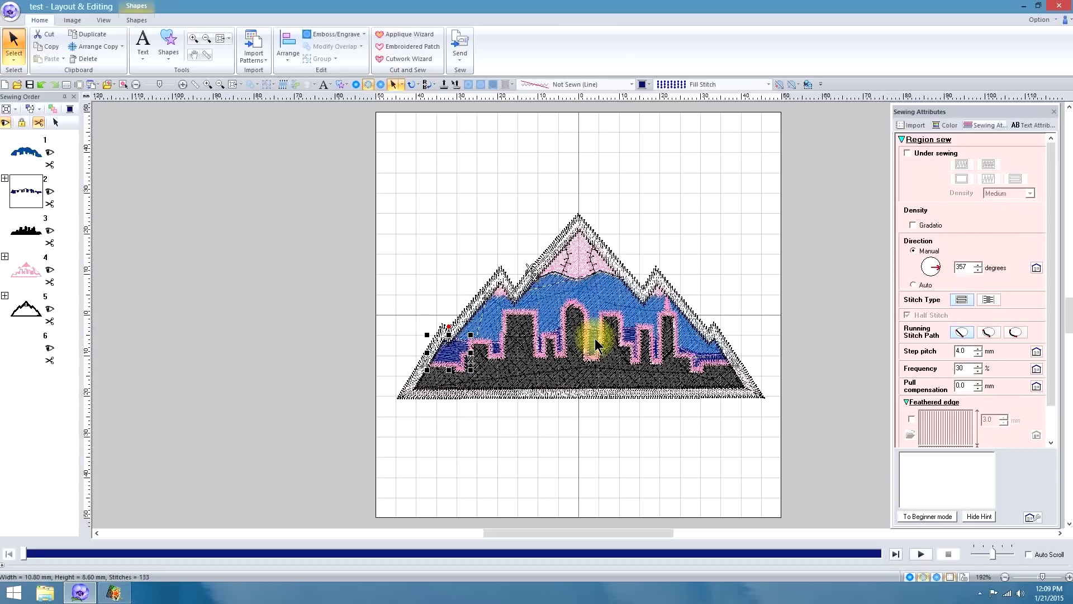
pyautogui.click(595, 343)
pyautogui.click(907, 152)
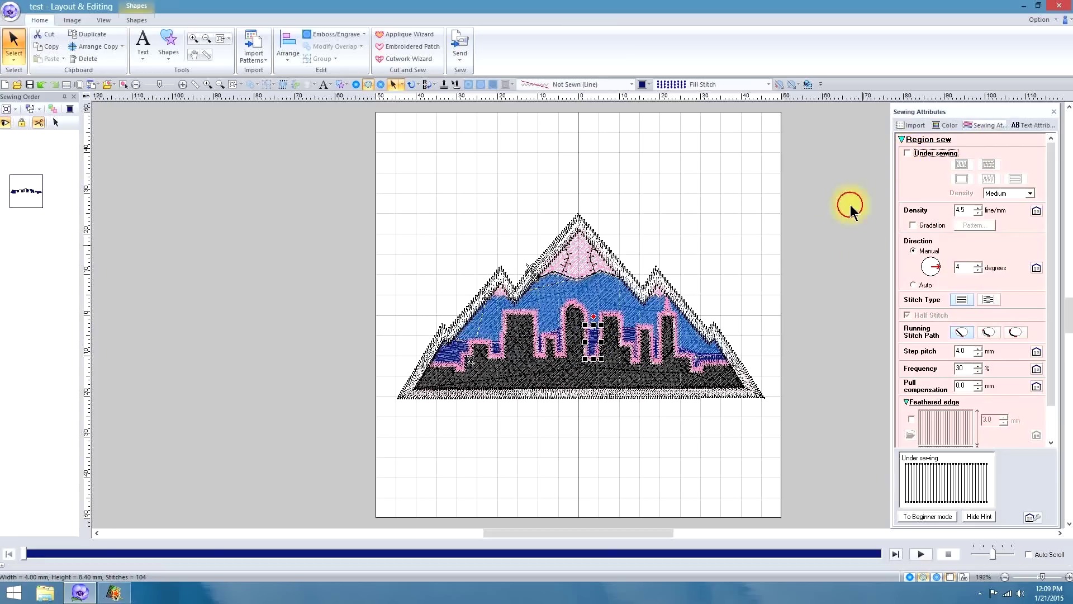
pyautogui.click(629, 340)
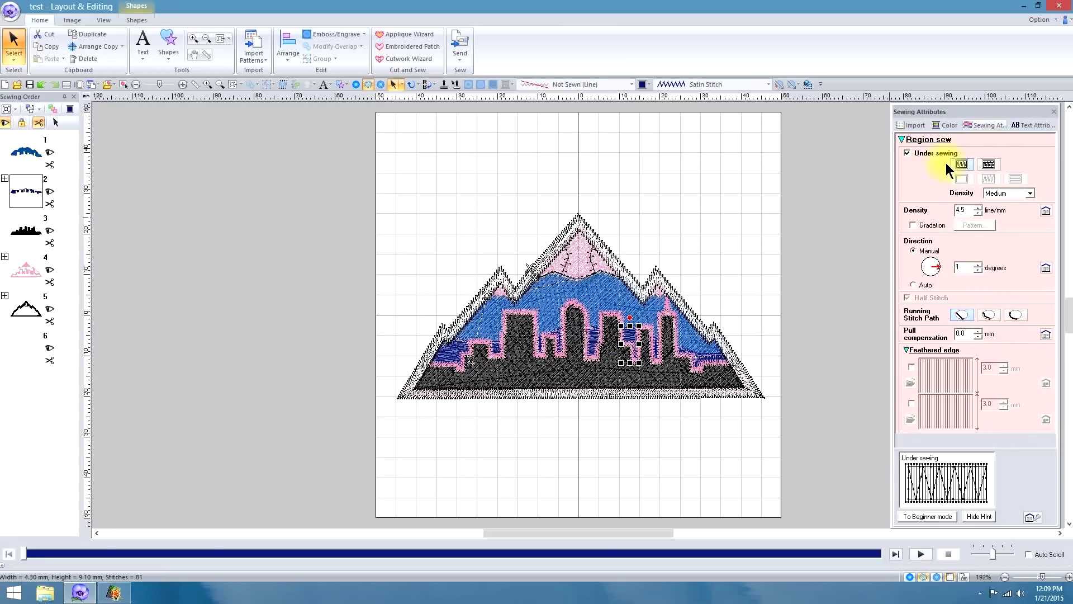
pyautogui.click(907, 153)
# Step: Turn off region and line under sewing for the black skyline fill and the pink objects selected with it
pyautogui.click(497, 366)
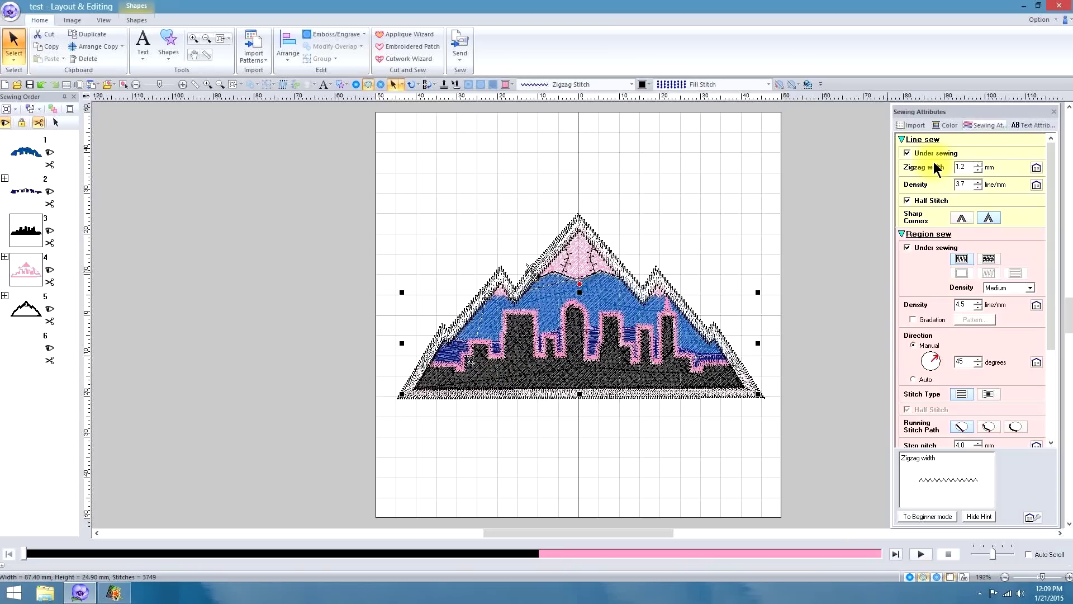
pyautogui.click(907, 246)
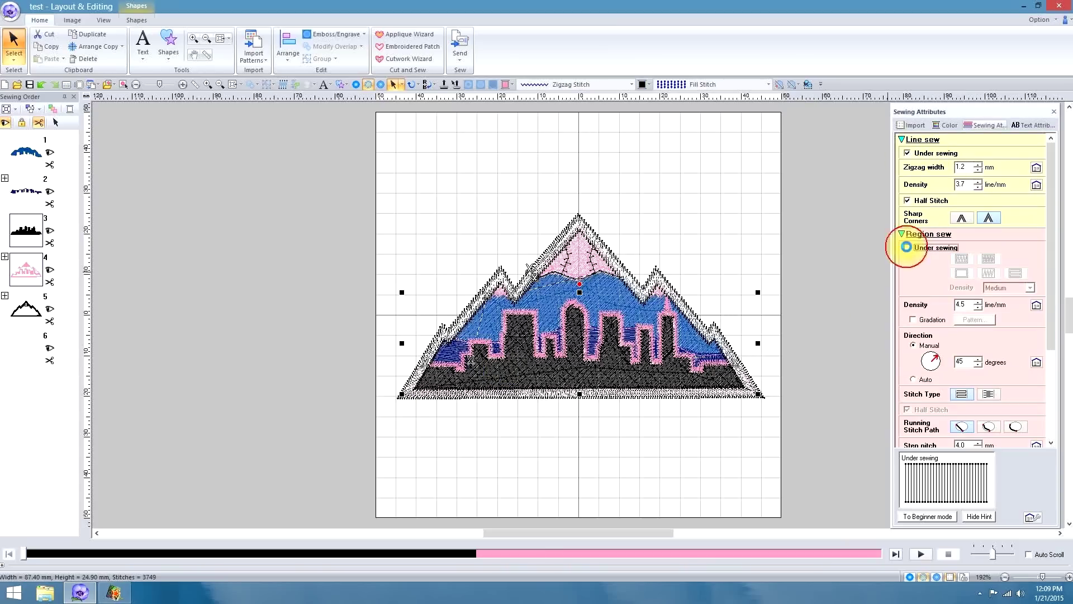
pyautogui.click(906, 152)
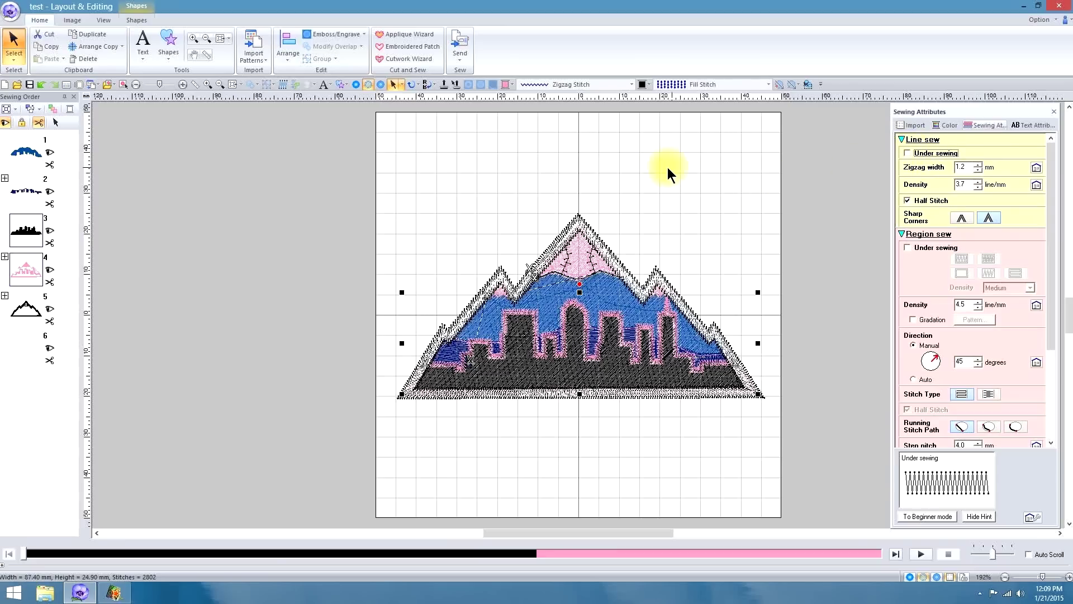
pyautogui.click(613, 166)
# Step: Turn off under sewing for the three pink snowcap fills in the expanded pink group of the sewing order
pyautogui.click(5, 295)
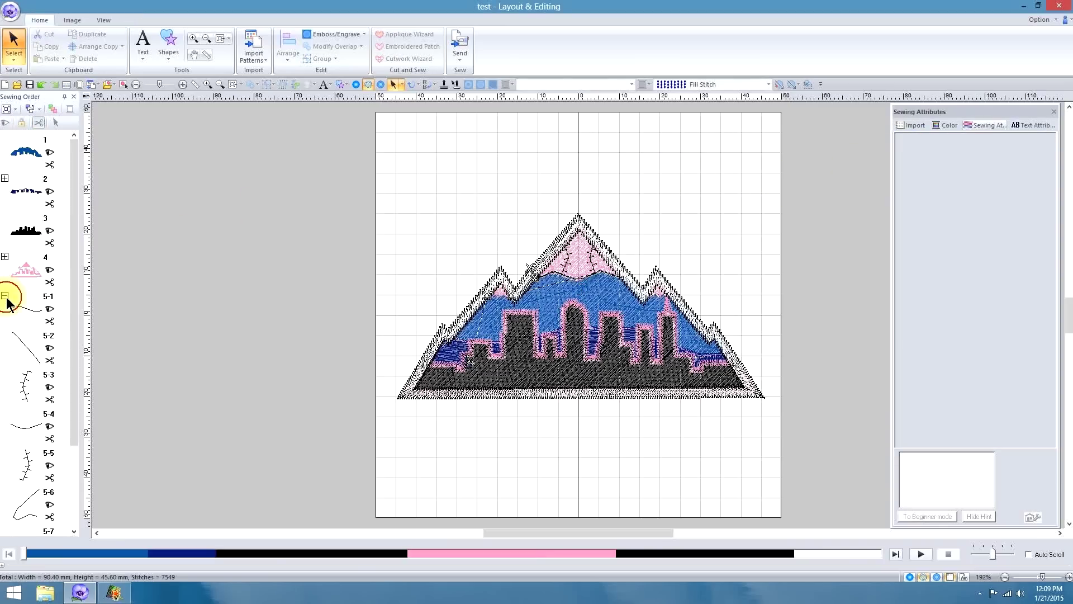
pyautogui.click(28, 230)
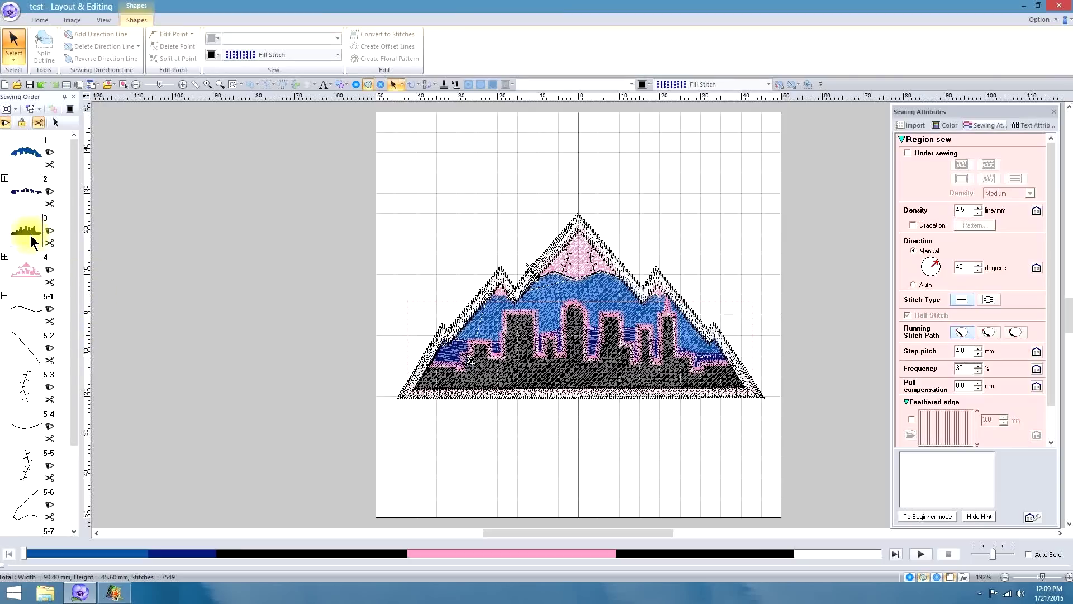
pyautogui.doubleClick(26, 271)
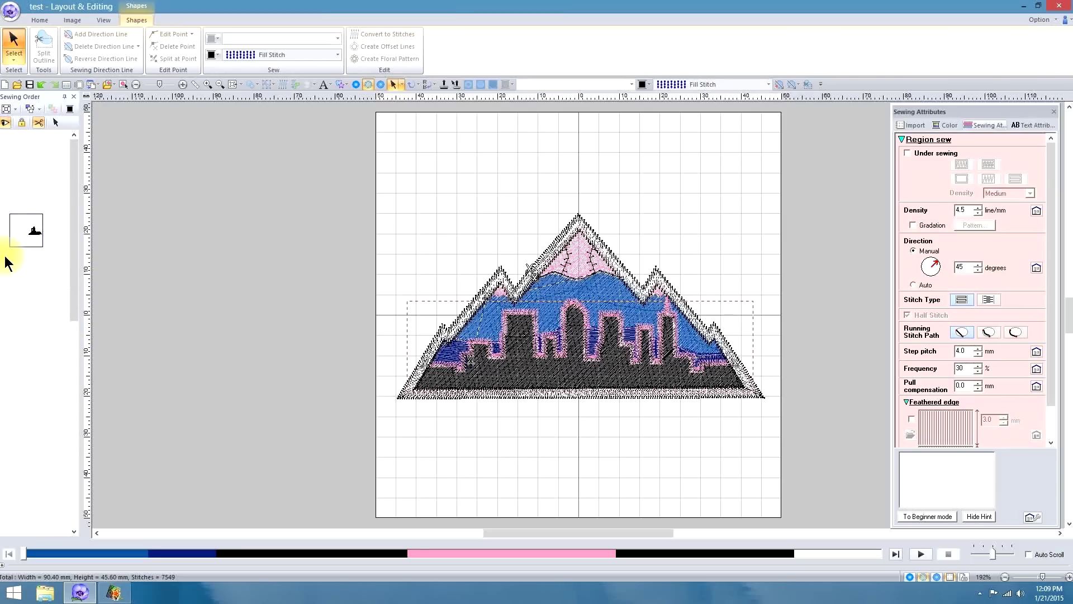
pyautogui.click(25, 351)
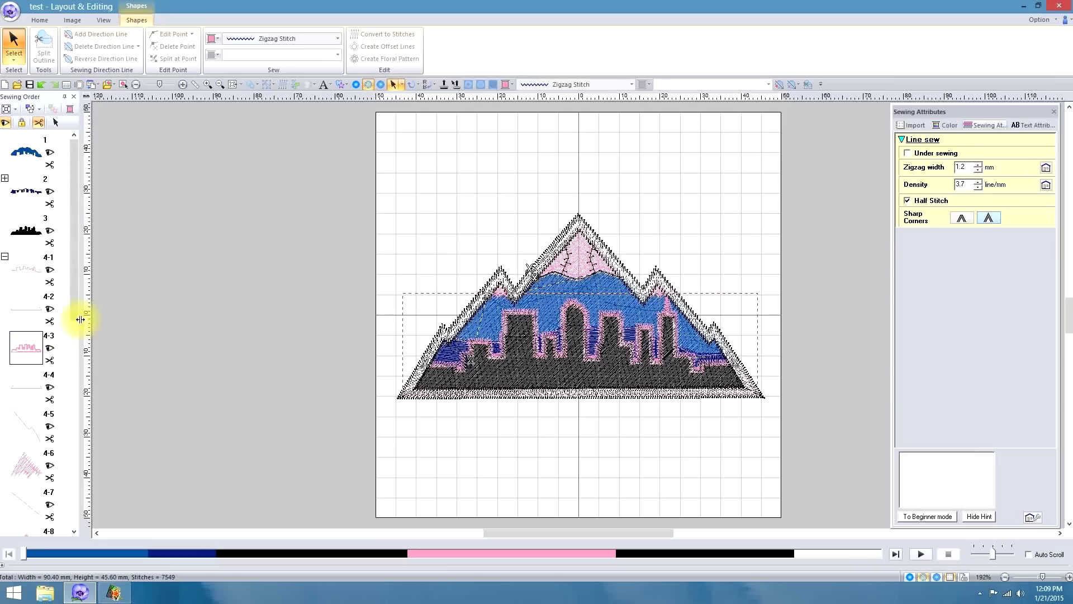
pyautogui.moveTo(72, 313); pyautogui.dragTo(52, 396)
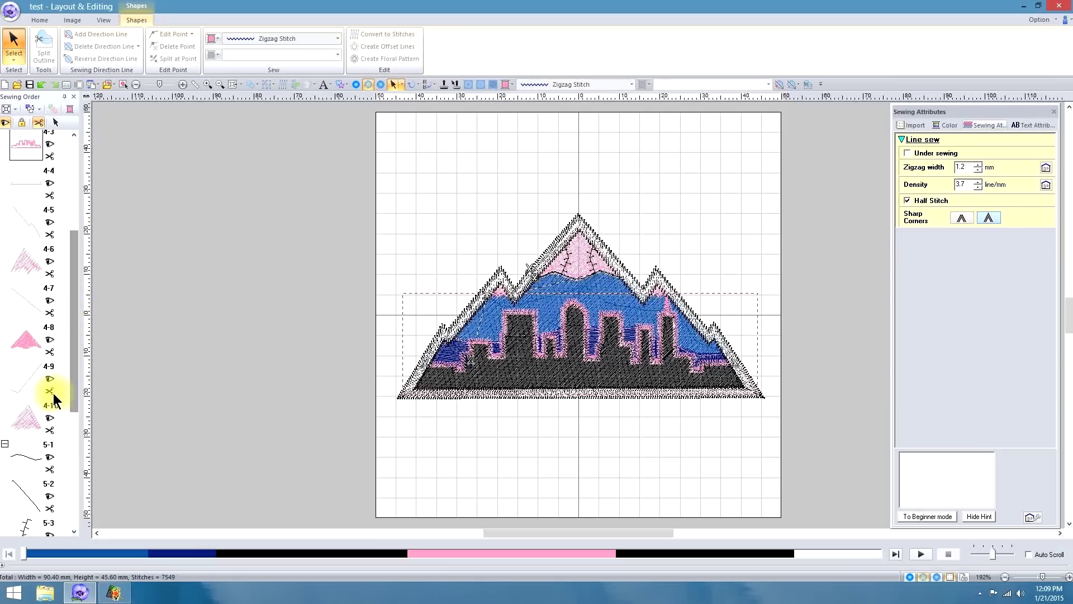
pyautogui.click(25, 263)
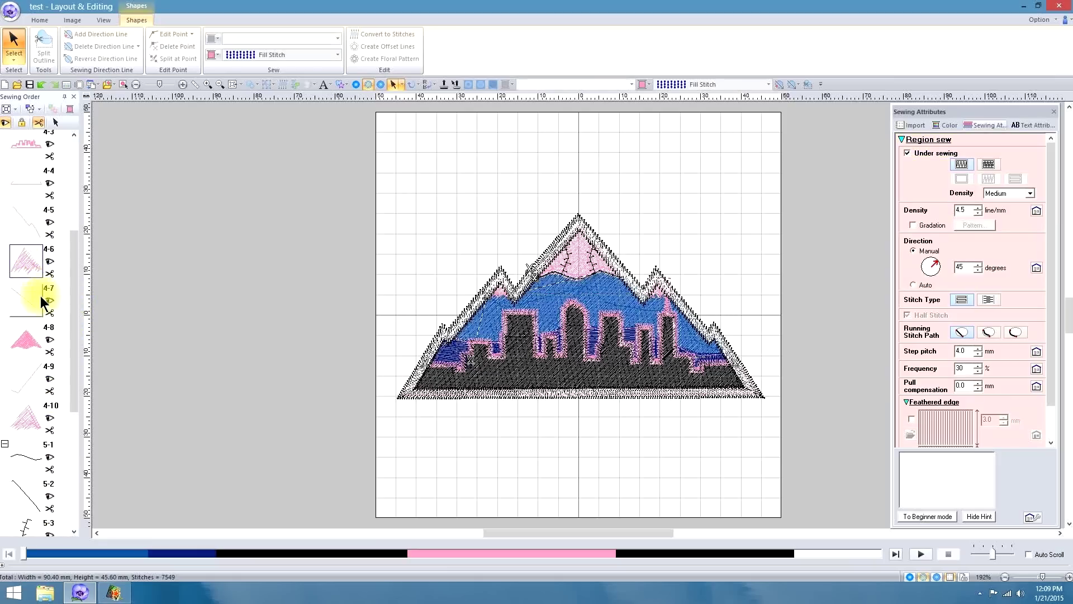
pyautogui.click(22, 340)
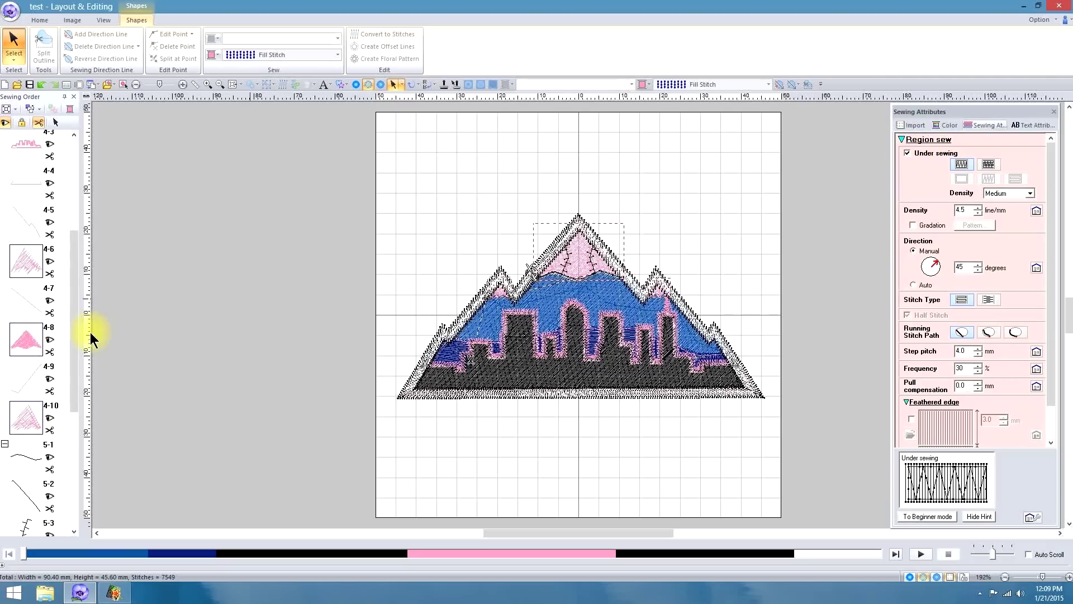
pyautogui.rightClick(32, 265)
pyautogui.click(59, 271)
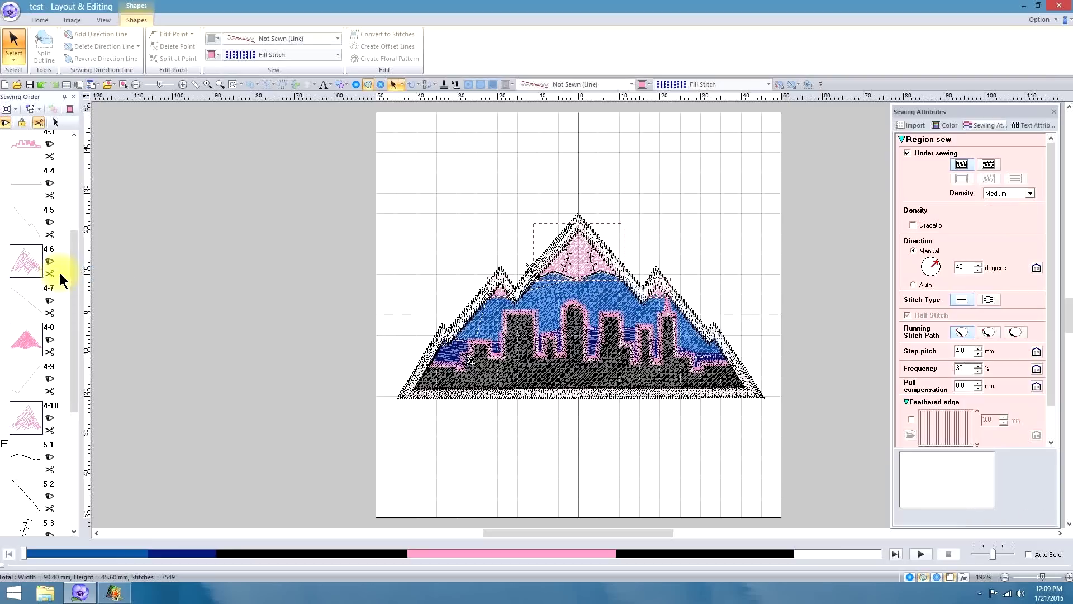
pyautogui.click(907, 154)
pyautogui.click(189, 323)
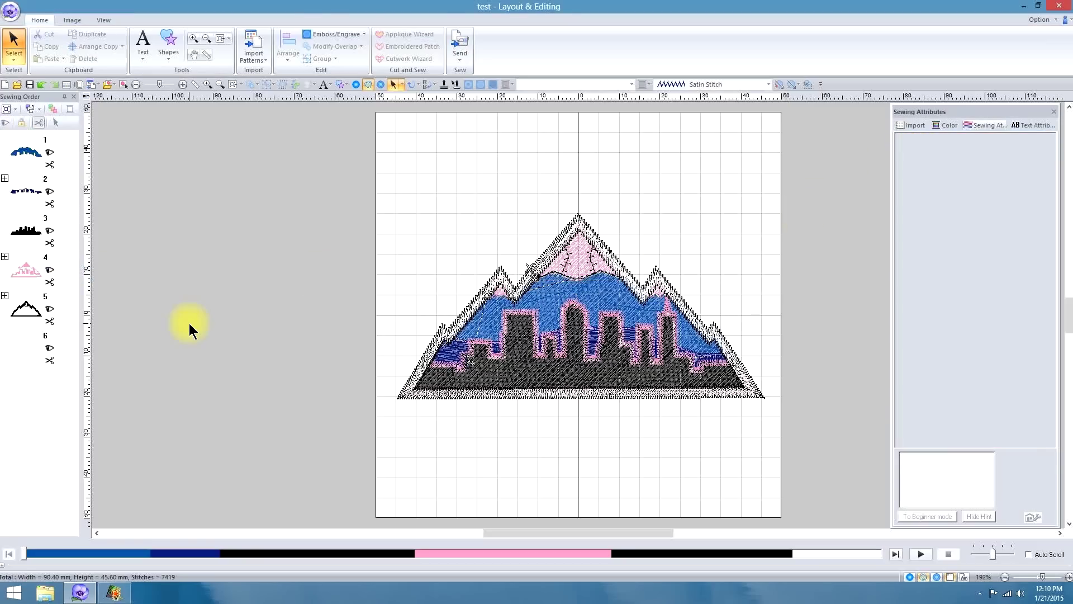
# Step: Recolor the pink skyline outline and snowcap group in the sewing order white
pyautogui.click(26, 270)
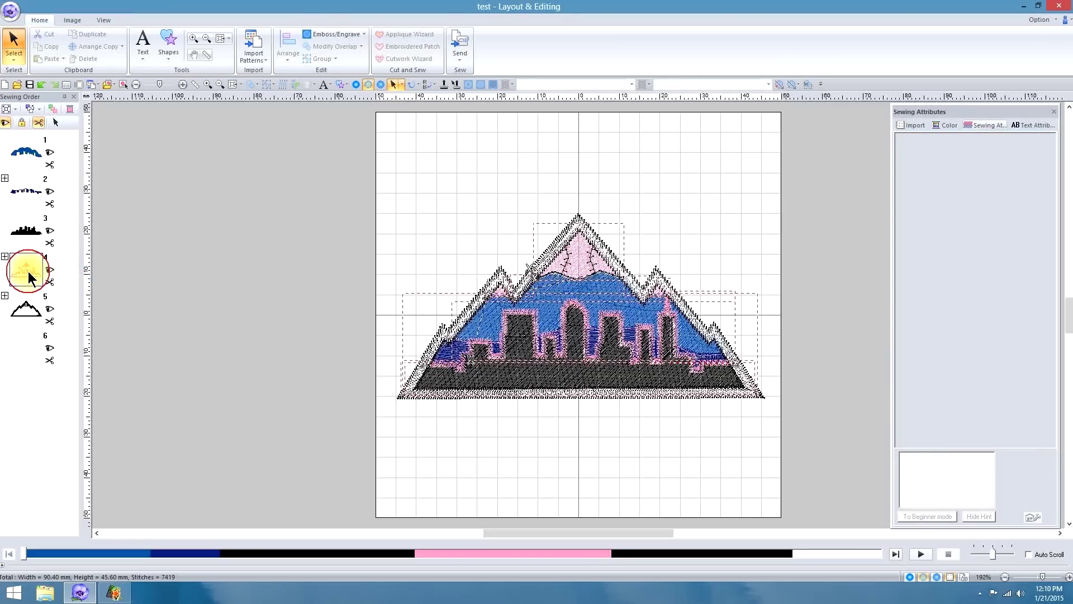
pyautogui.click(946, 125)
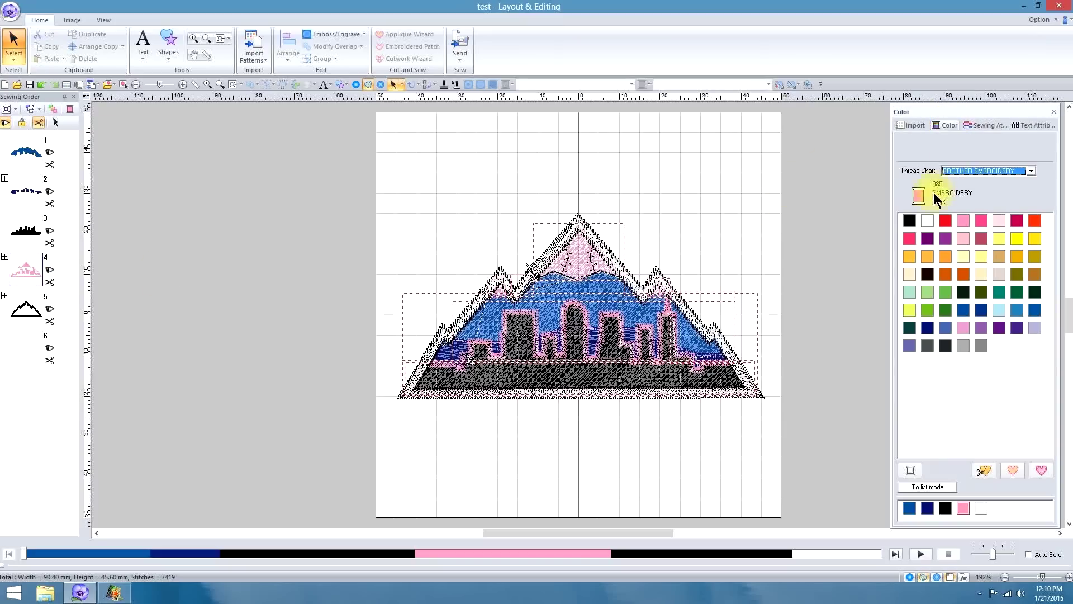
pyautogui.click(917, 198)
pyautogui.click(749, 207)
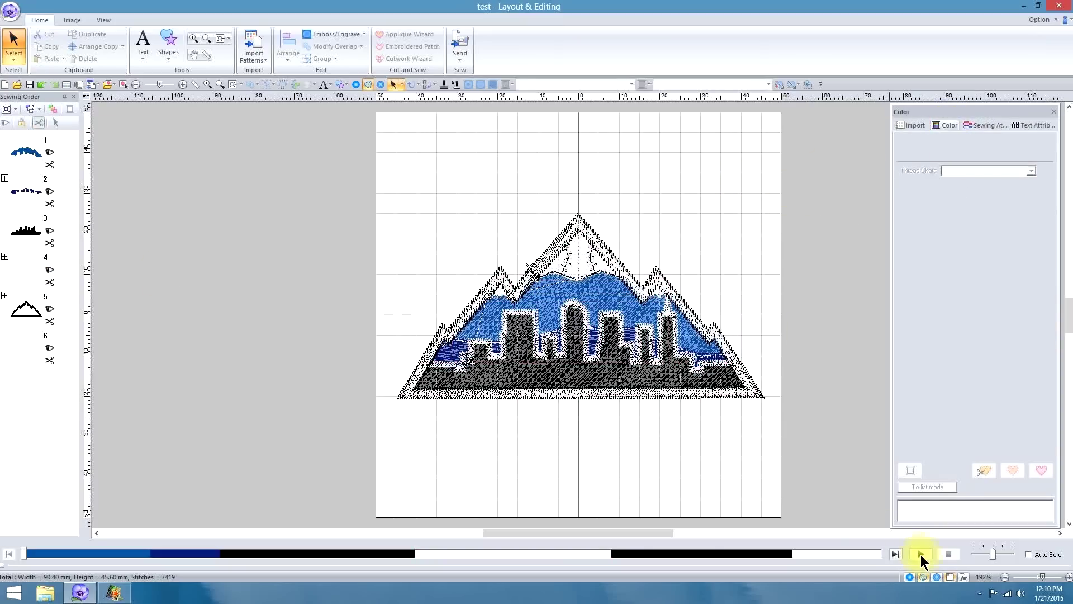
# Step: Preview the design in realistic view, return to stitch view, and simulate the stitching of the blue mountain before stopping
pyautogui.click(937, 577)
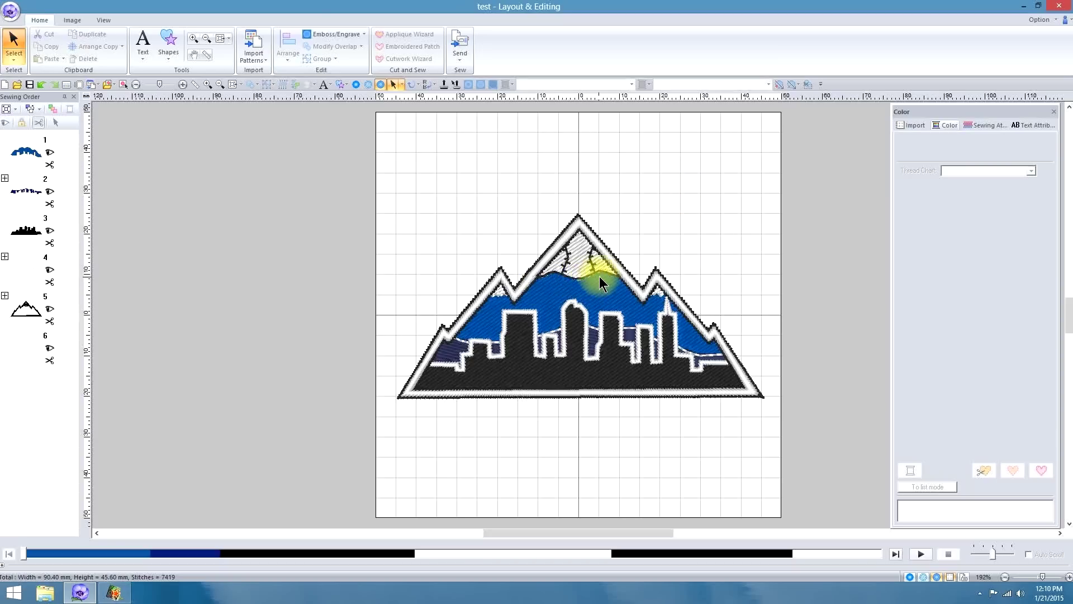
pyautogui.click(923, 577)
pyautogui.click(920, 553)
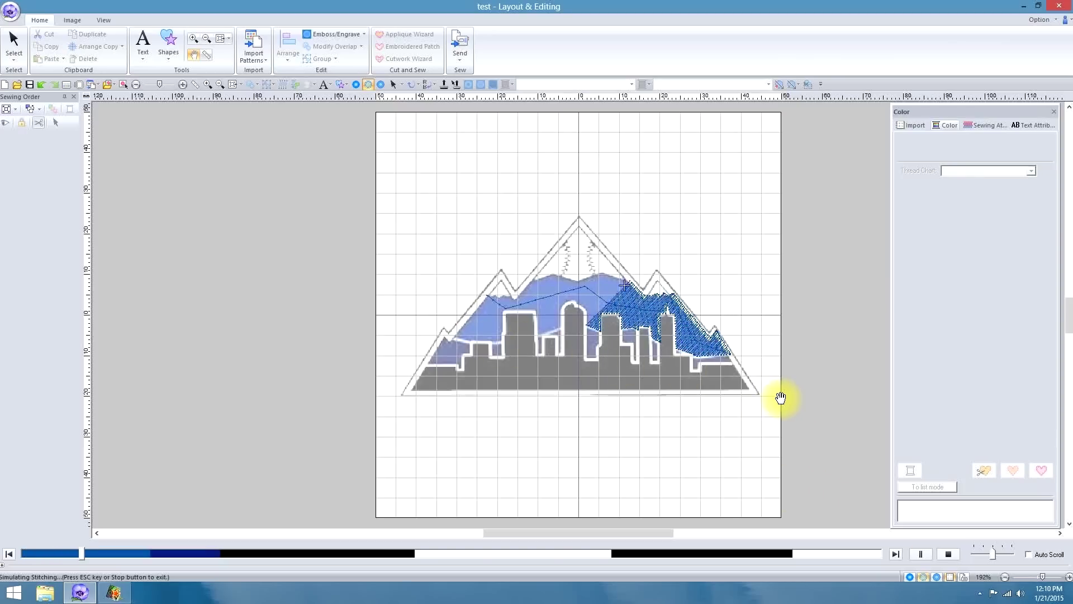
pyautogui.press('Escape')
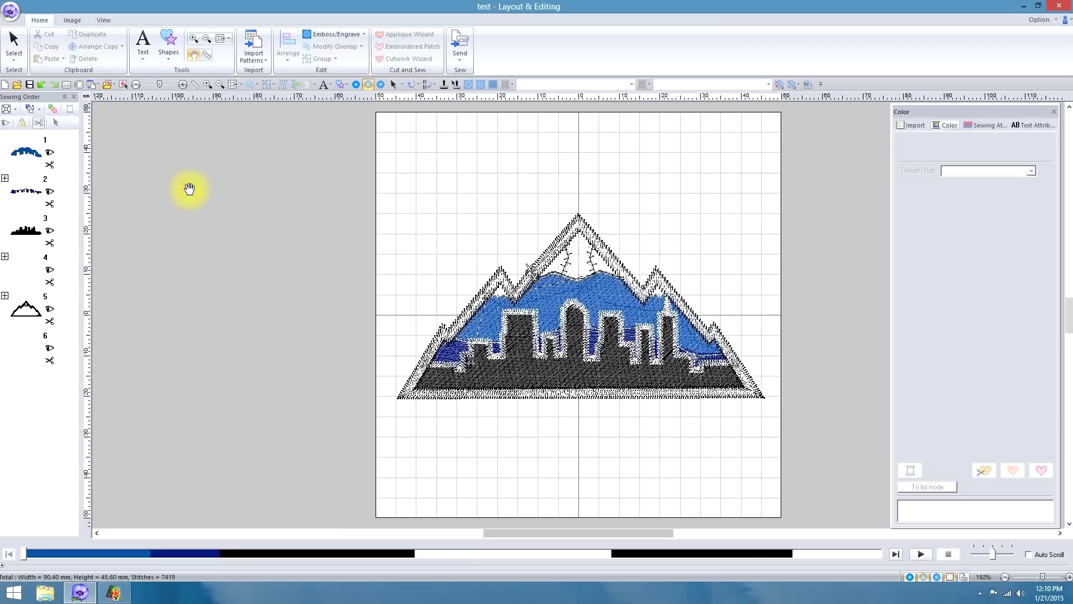
# Step: Select the blue mountain fill and adjust its entry point near the left snowcap peak
pyautogui.click(23, 158)
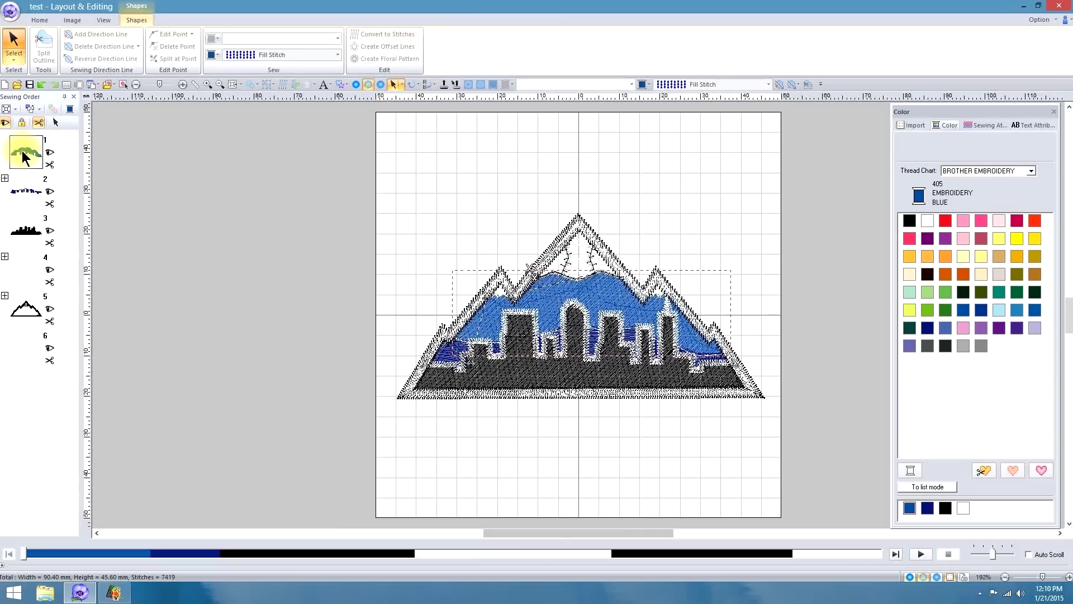
pyautogui.rightClick(23, 158)
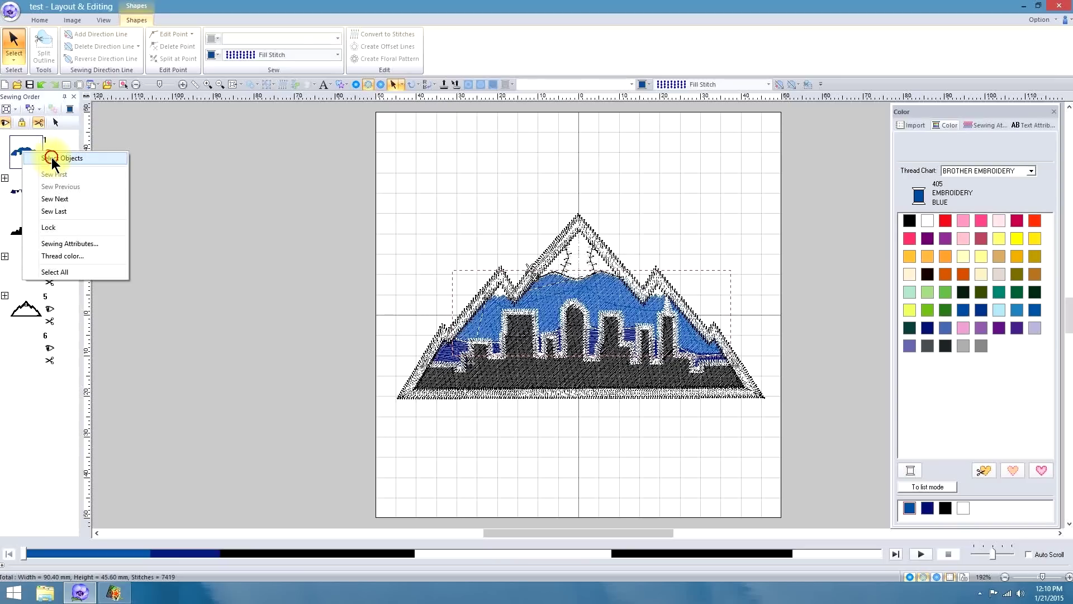
pyautogui.click(52, 157)
pyautogui.click(15, 54)
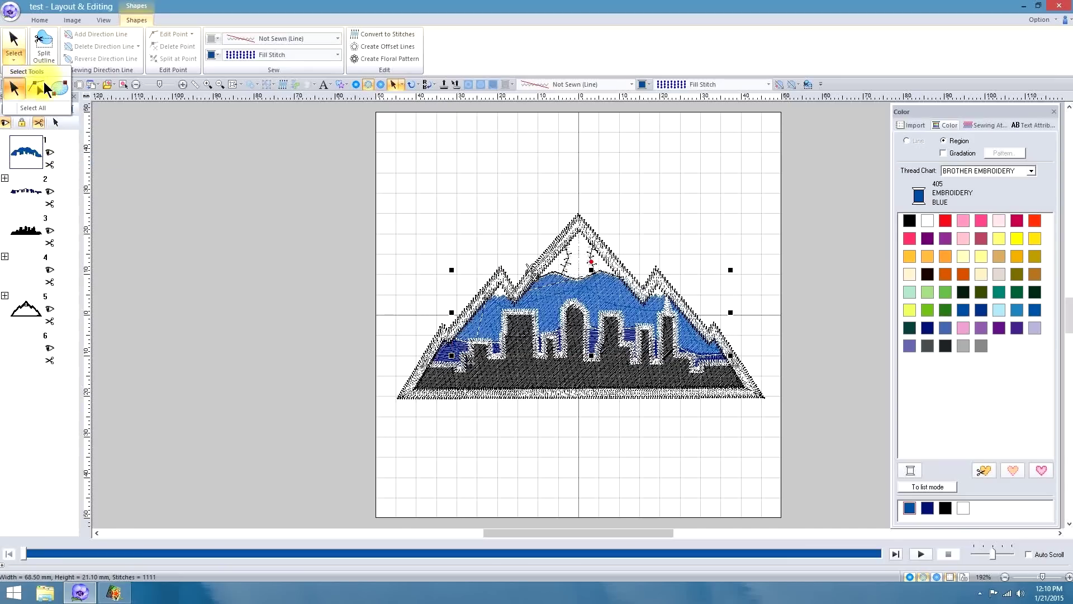
pyautogui.click(62, 88)
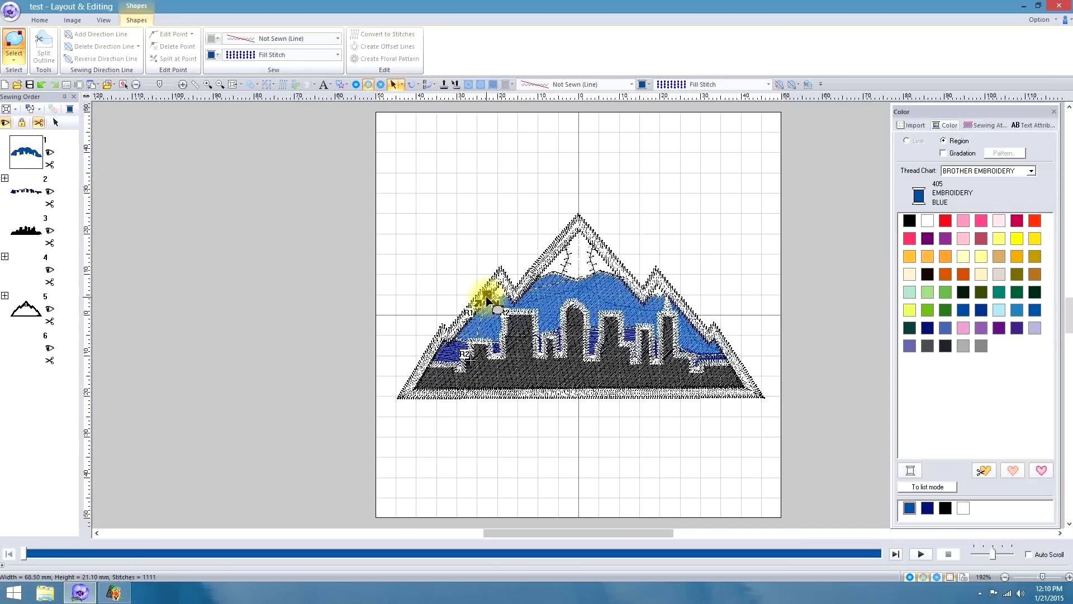
pyautogui.moveTo(487, 300); pyautogui.dragTo(488, 297)
# Step: Draw an open straight-segment running-stitch line in Leaf Green, zigzagging from the mountain's lower-left corner across the design and ending outside its upper left
pyautogui.click(39, 20)
pyautogui.click(173, 46)
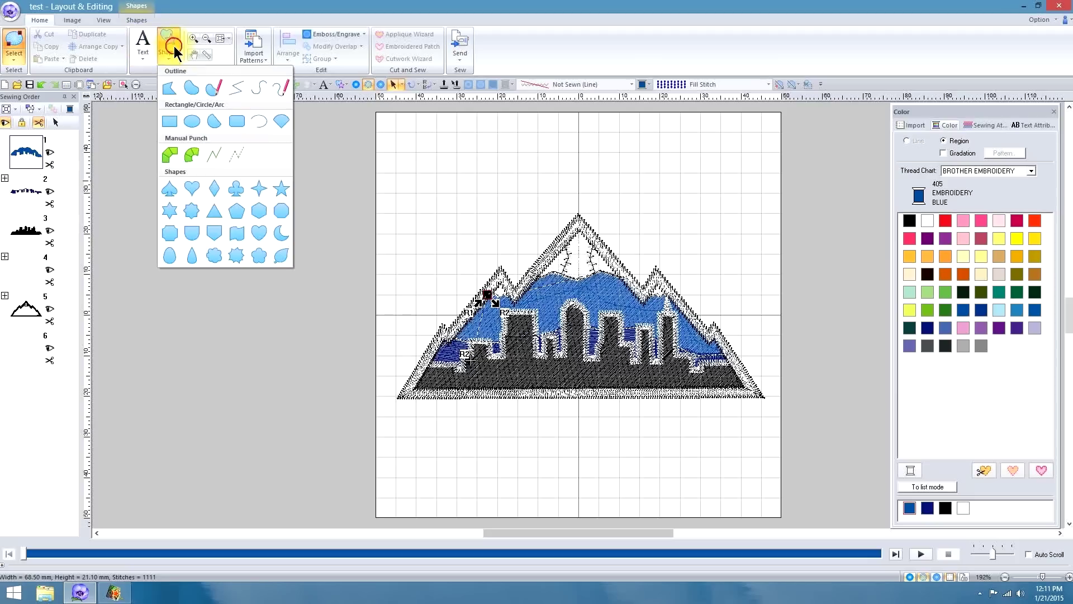
pyautogui.click(238, 90)
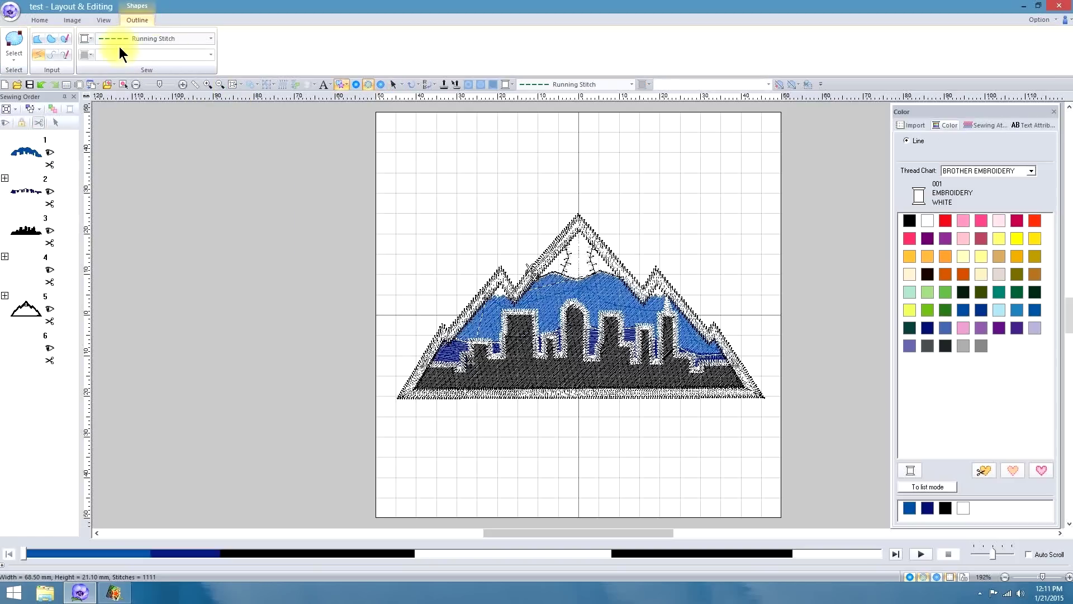
pyautogui.click(87, 38)
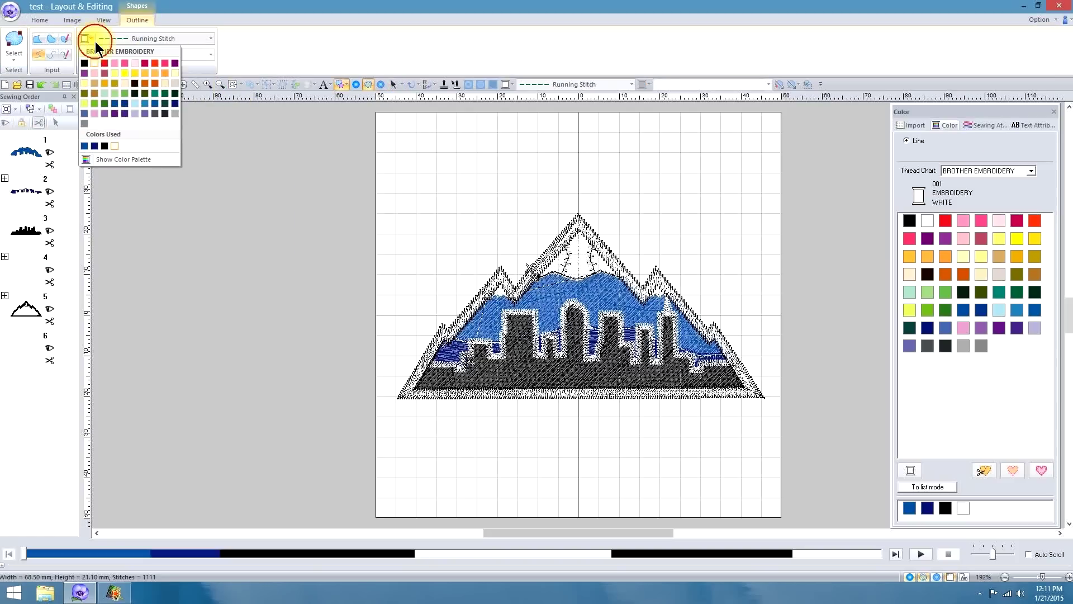
pyautogui.click(123, 93)
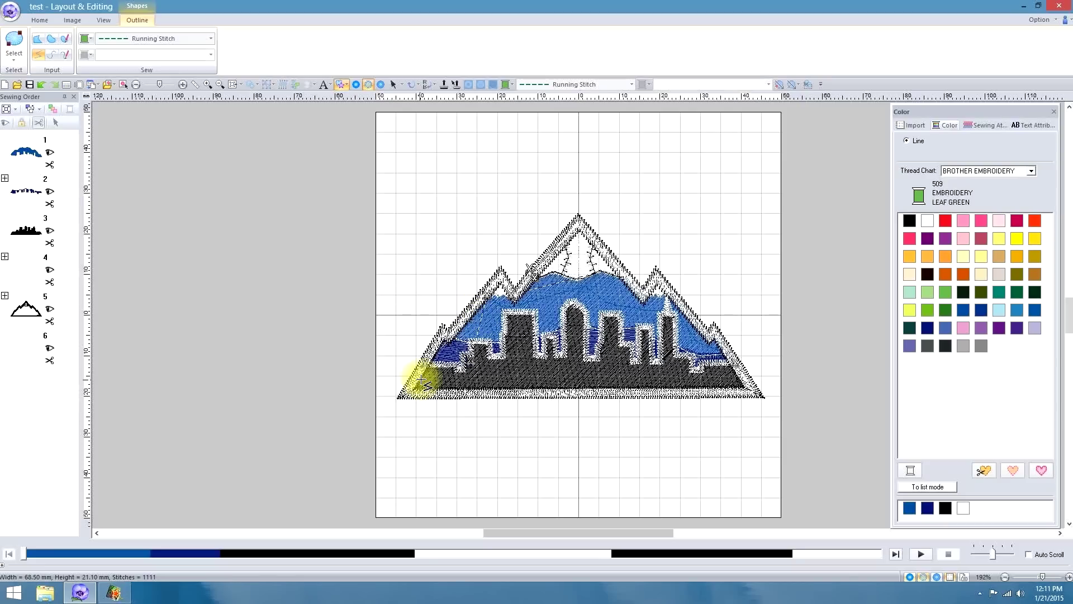
pyautogui.click(410, 394)
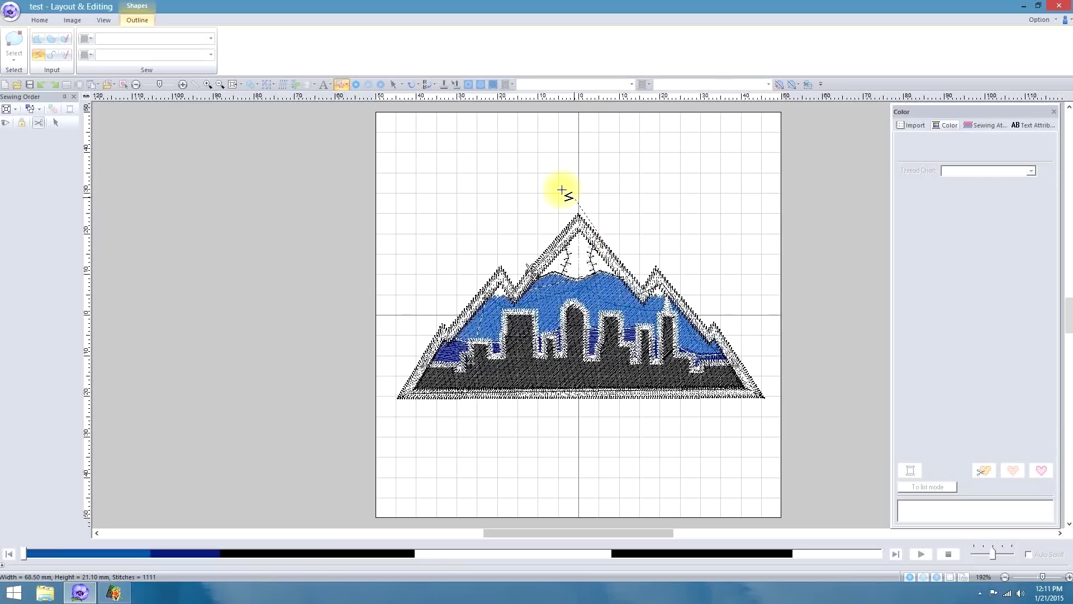
pyautogui.click(507, 291)
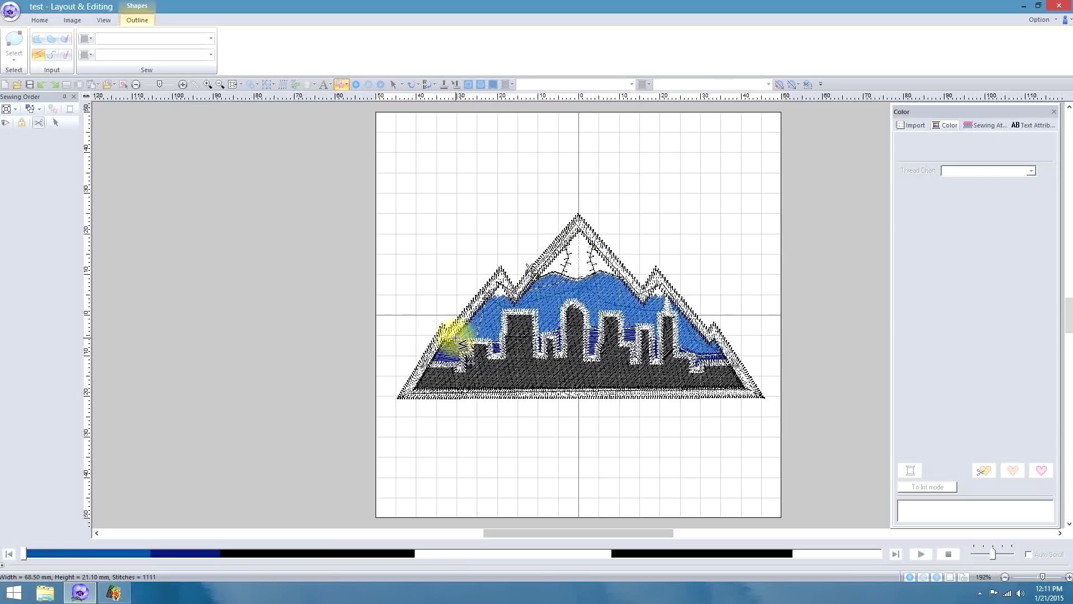
pyautogui.click(595, 296)
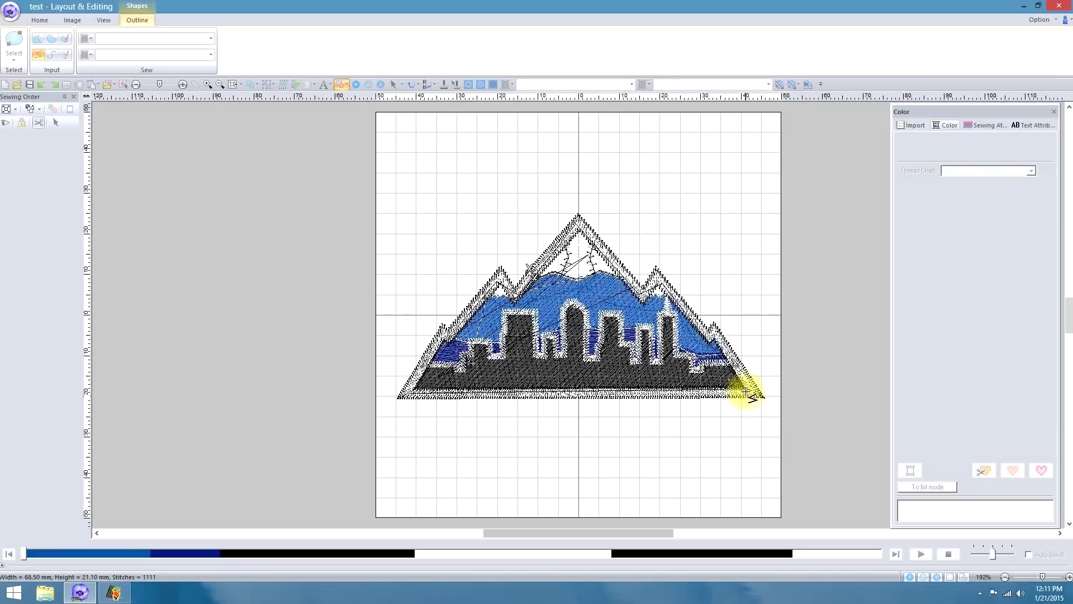
pyautogui.click(476, 327)
pyautogui.click(680, 307)
pyautogui.click(558, 357)
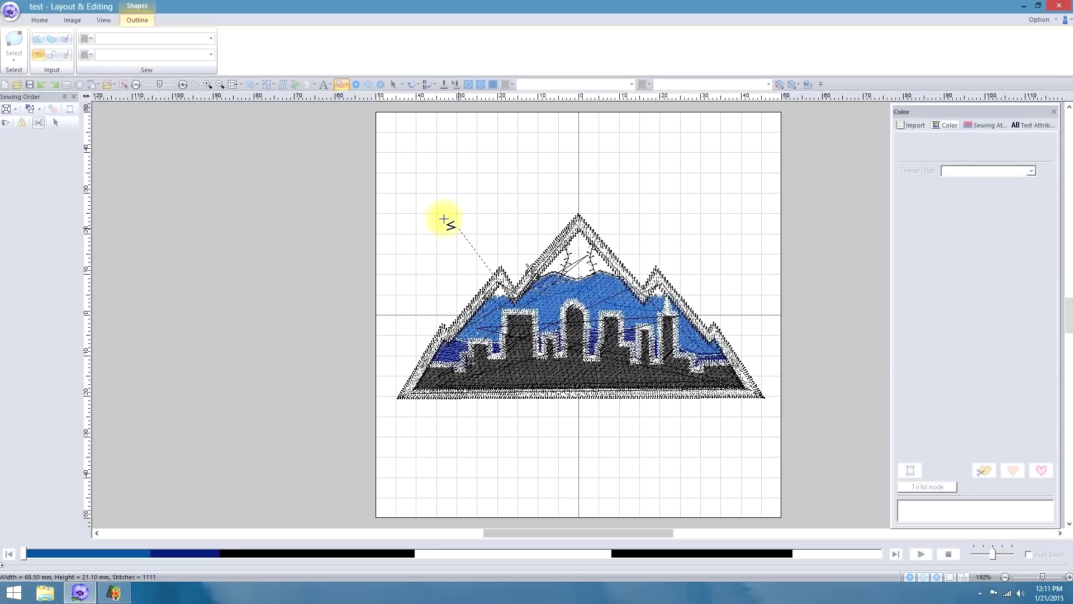
pyautogui.doubleClick(422, 206)
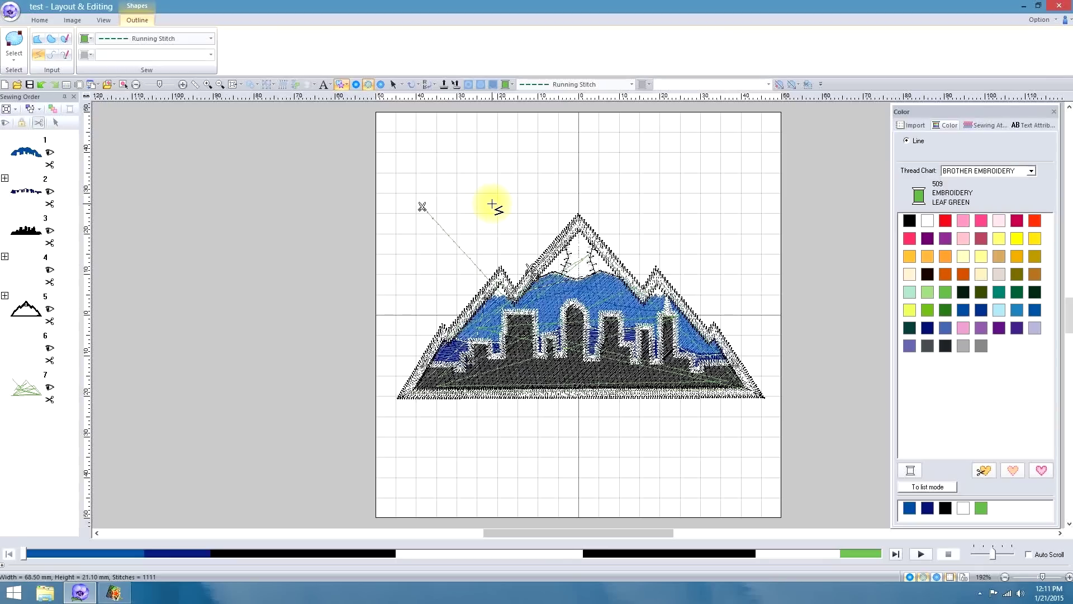
pyautogui.press('Escape')
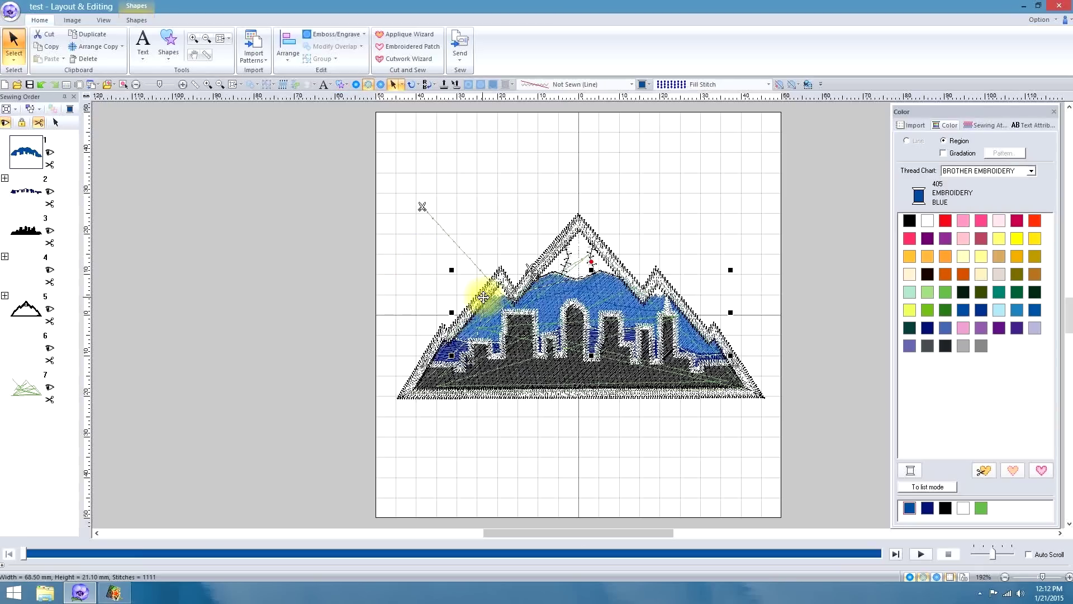
# Step: Edit the green line's points to remove the end that extends beyond the mountain outline
pyautogui.click(434, 219)
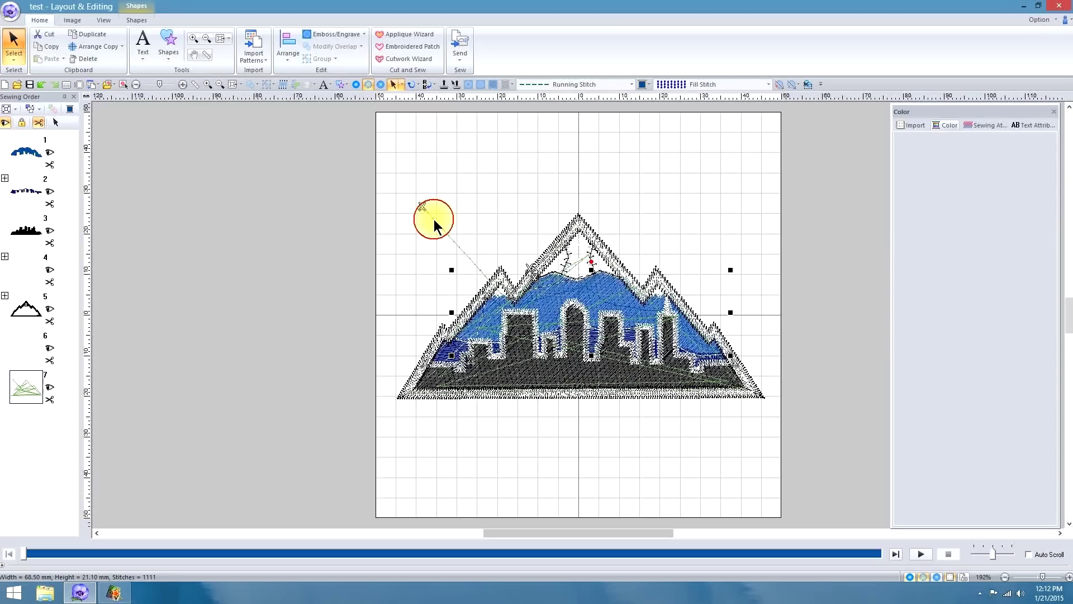
pyautogui.click(43, 86)
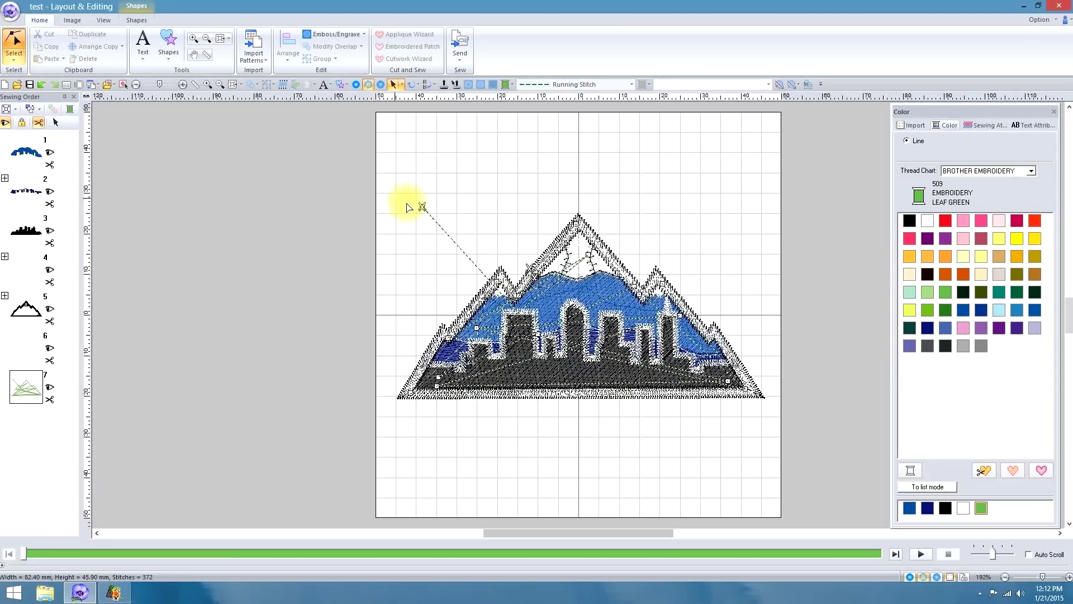
pyautogui.click(426, 219)
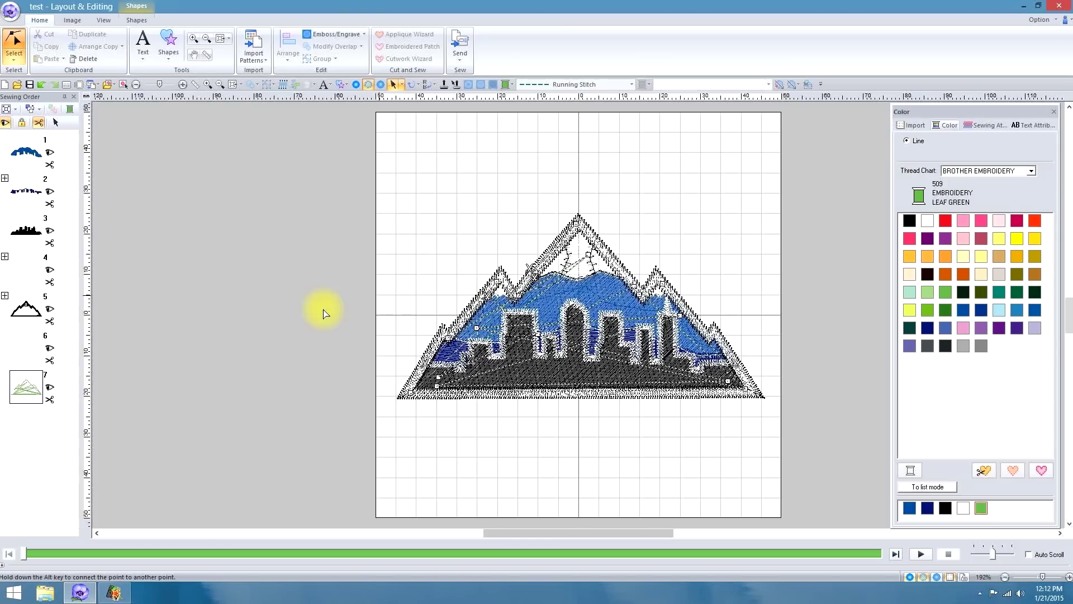
# Step: Move the green line to first place in the sewing order and recolor it to match the mountain's blue
pyautogui.moveTo(25, 396); pyautogui.dragTo(26, 195)
pyautogui.moveTo(28, 152); pyautogui.dragTo(25, 144)
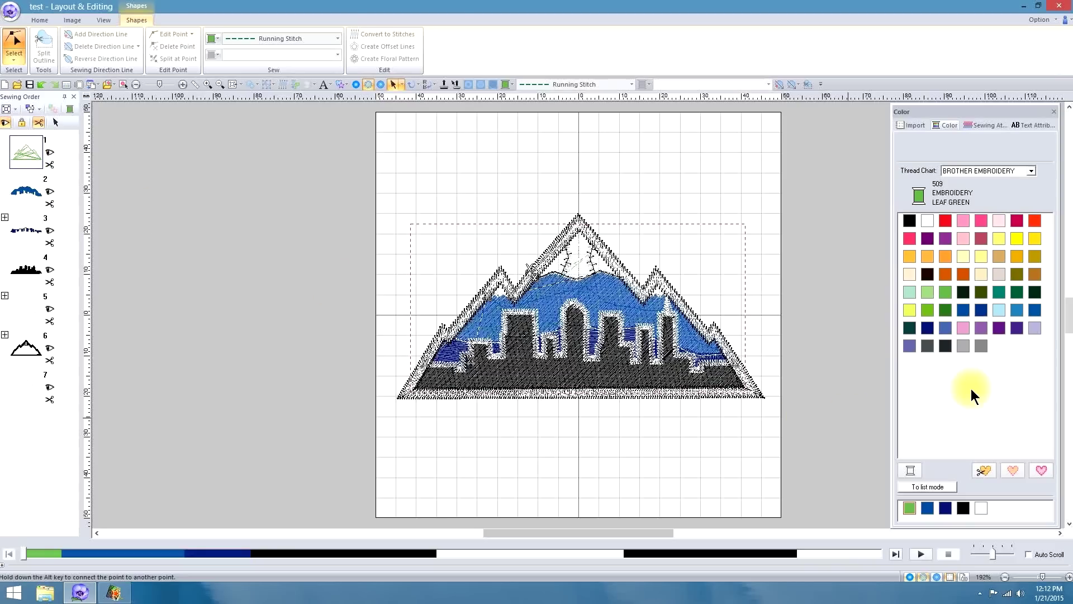
pyautogui.click(963, 310)
# Step: Deselect everything and simulate the stitching of the whole design from the start
pyautogui.click(699, 189)
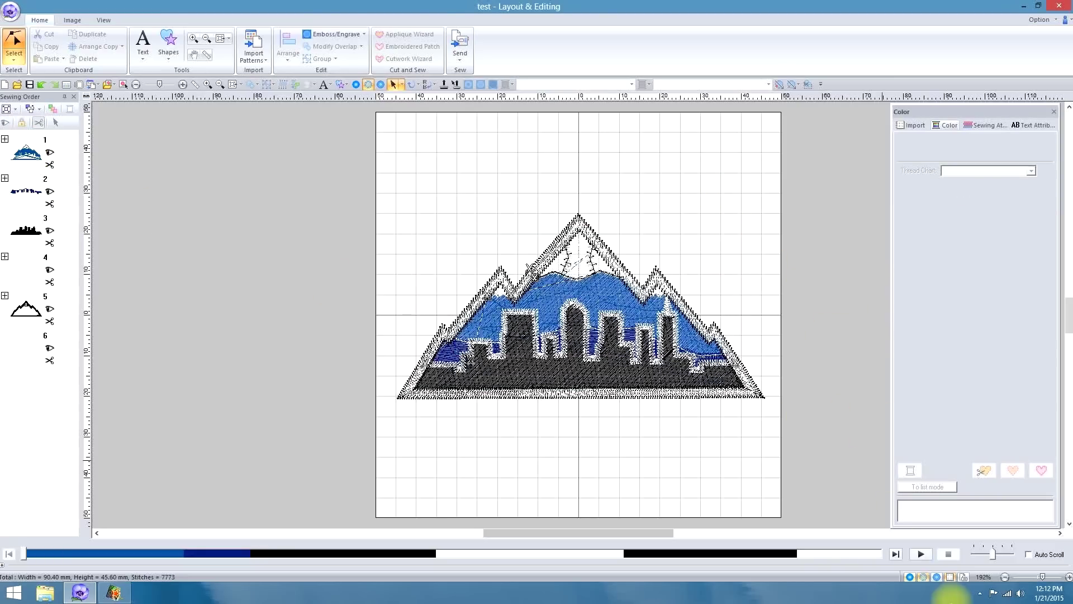
pyautogui.click(921, 553)
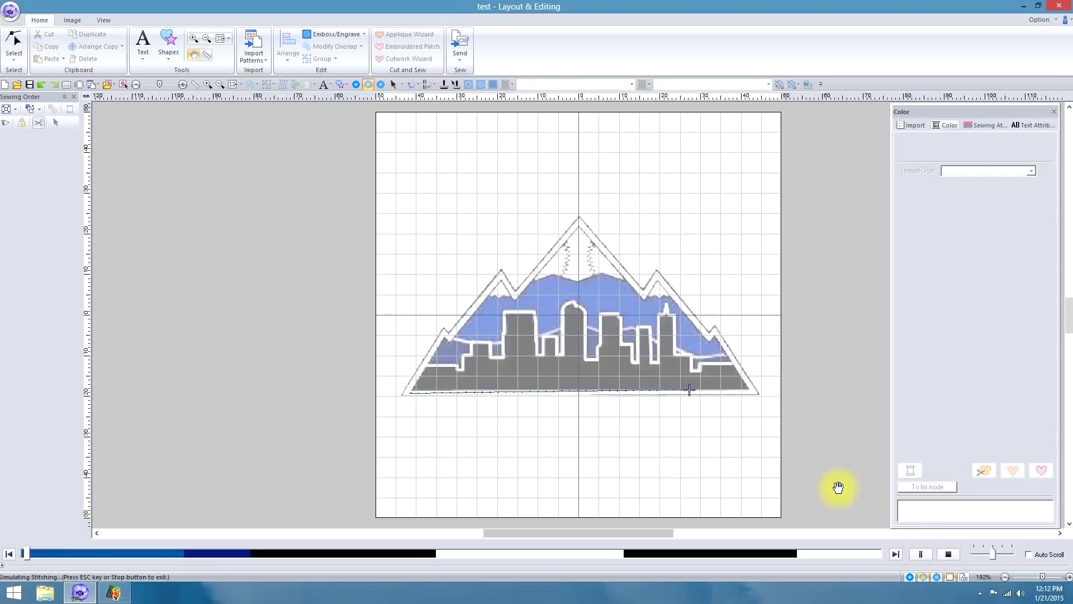